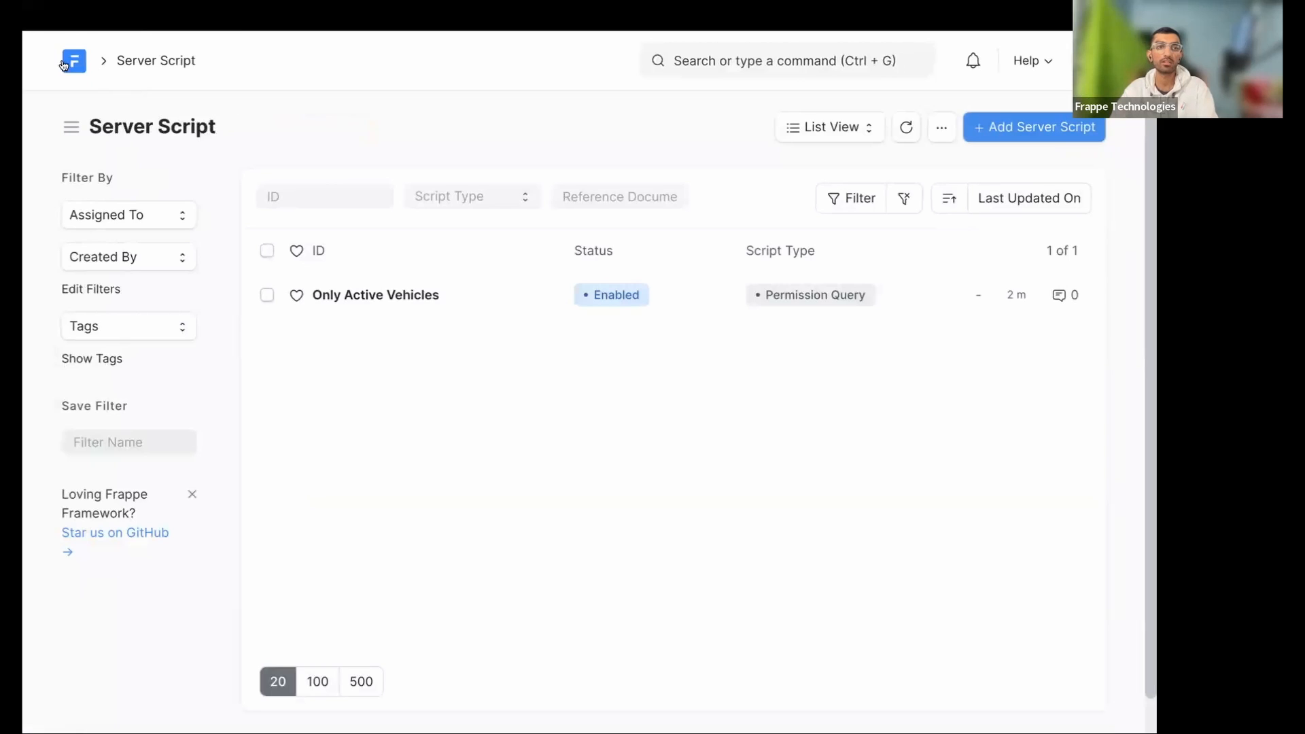
- Open the DocType list by searching 'docty' in the awesome bar
left_click(744, 66)
type("docty")
key("Return")
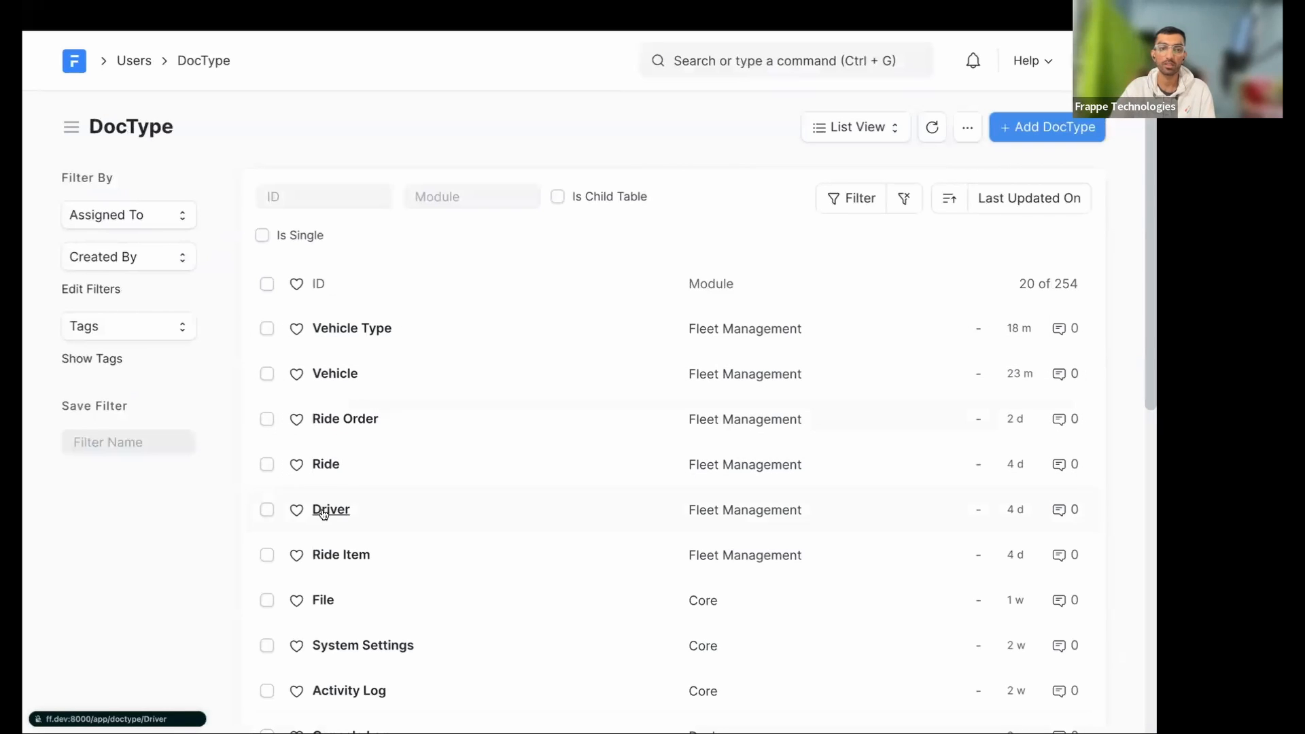
- Open the Vehicle DocType and scroll down to its Permission Rules table
left_click(331, 375)
scroll(350, 463, "down", 15)
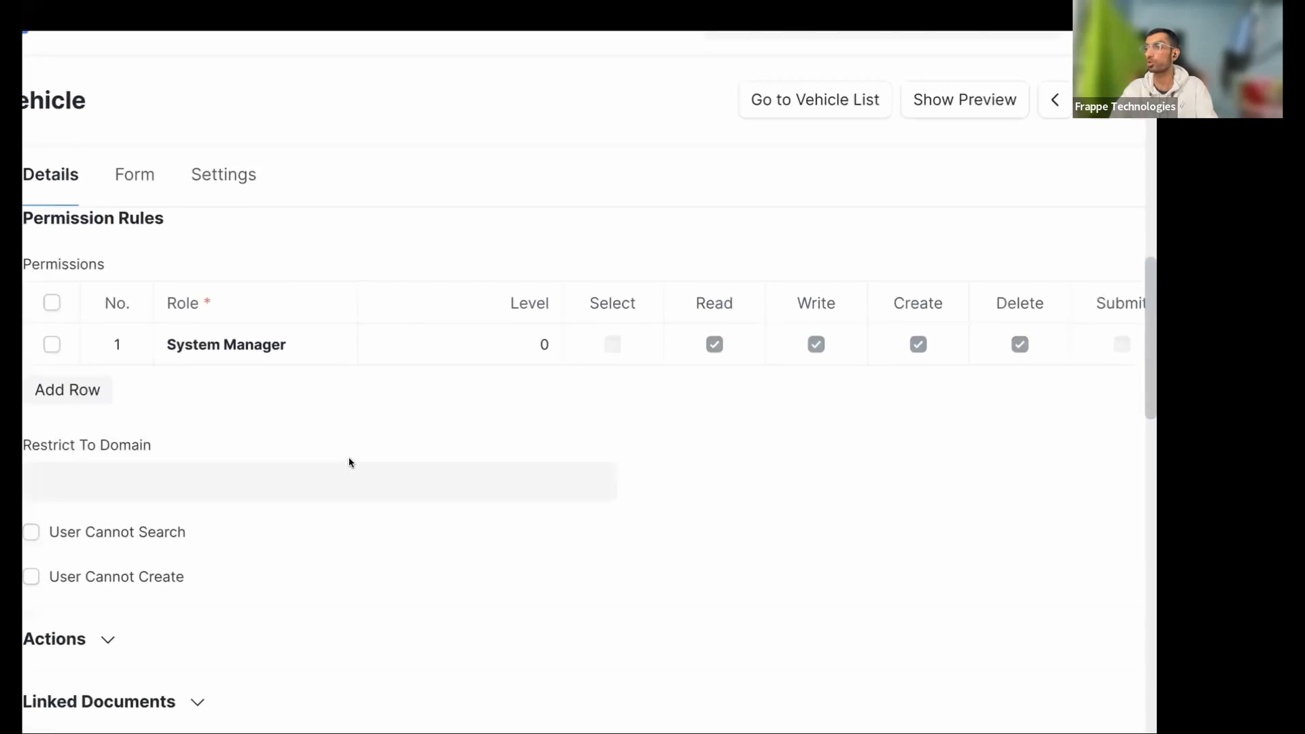
scroll(350, 461, "up", 2)
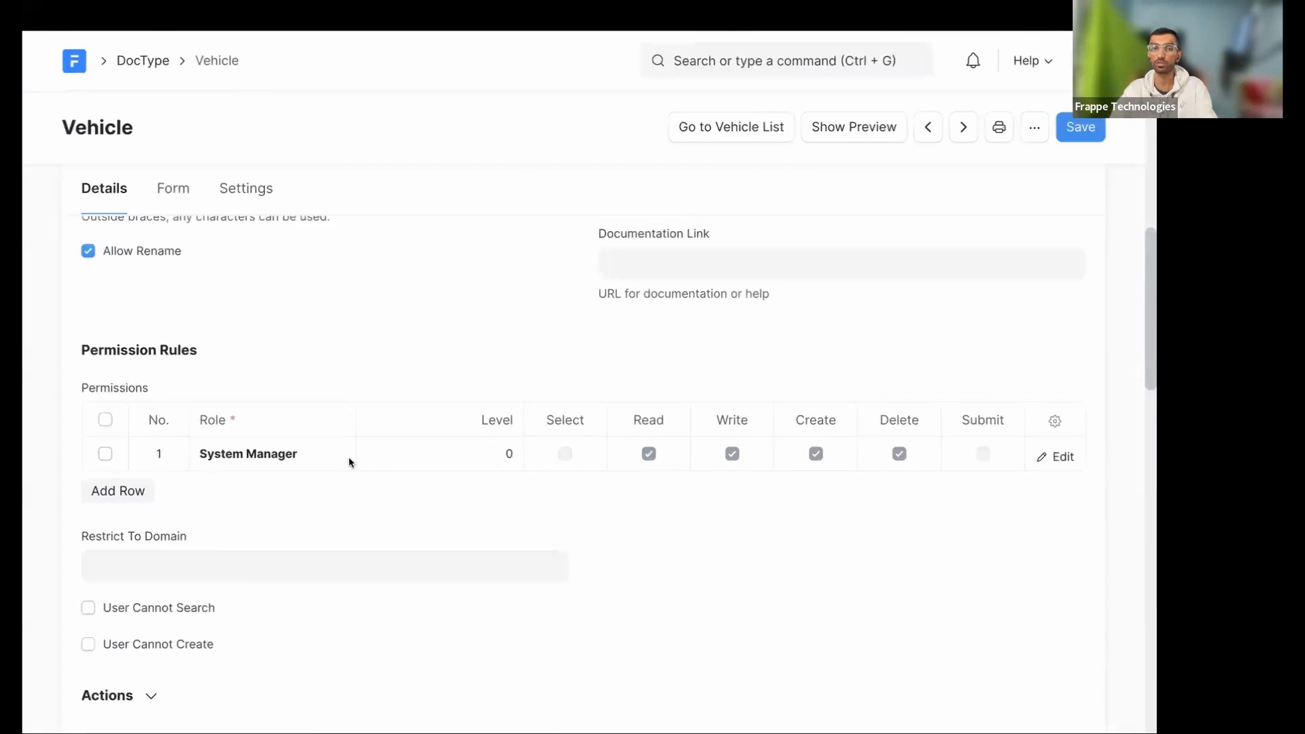
scroll(350, 460, "down", 2)
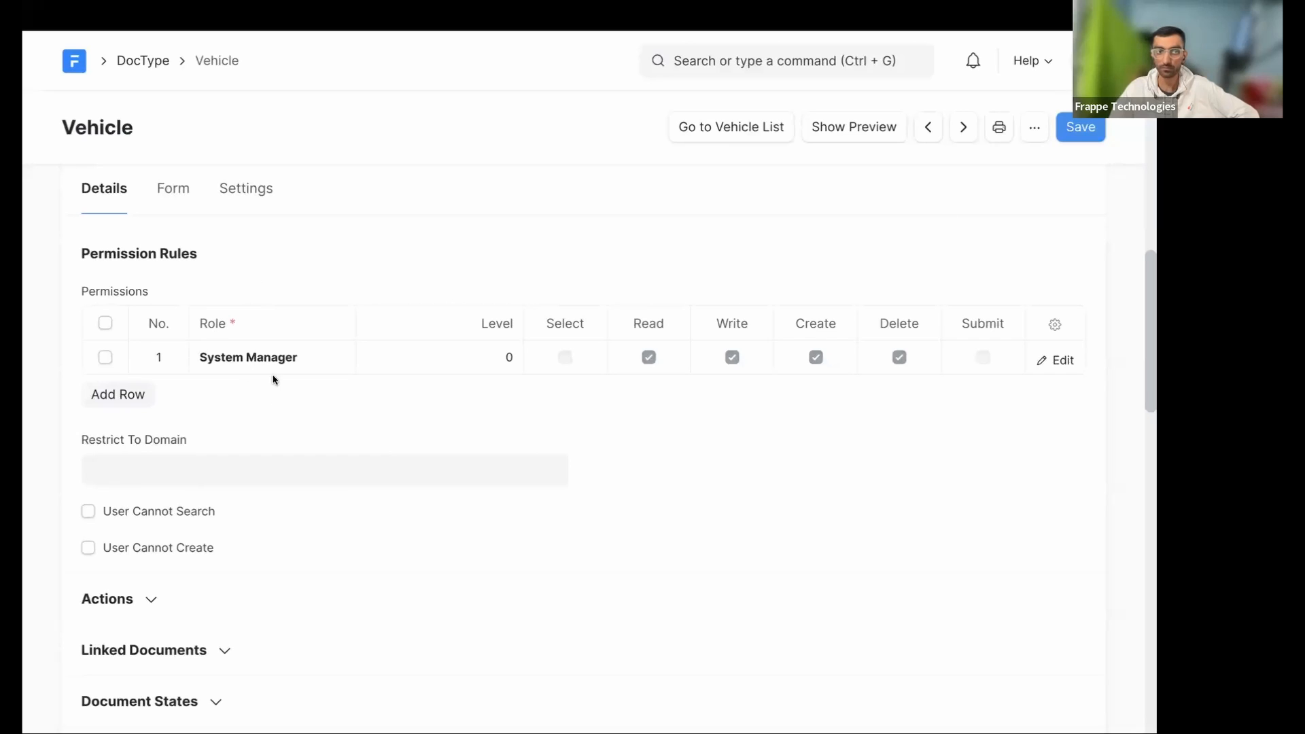
- Open the User list with an awesome bar search for 'user'
left_click(727, 65)
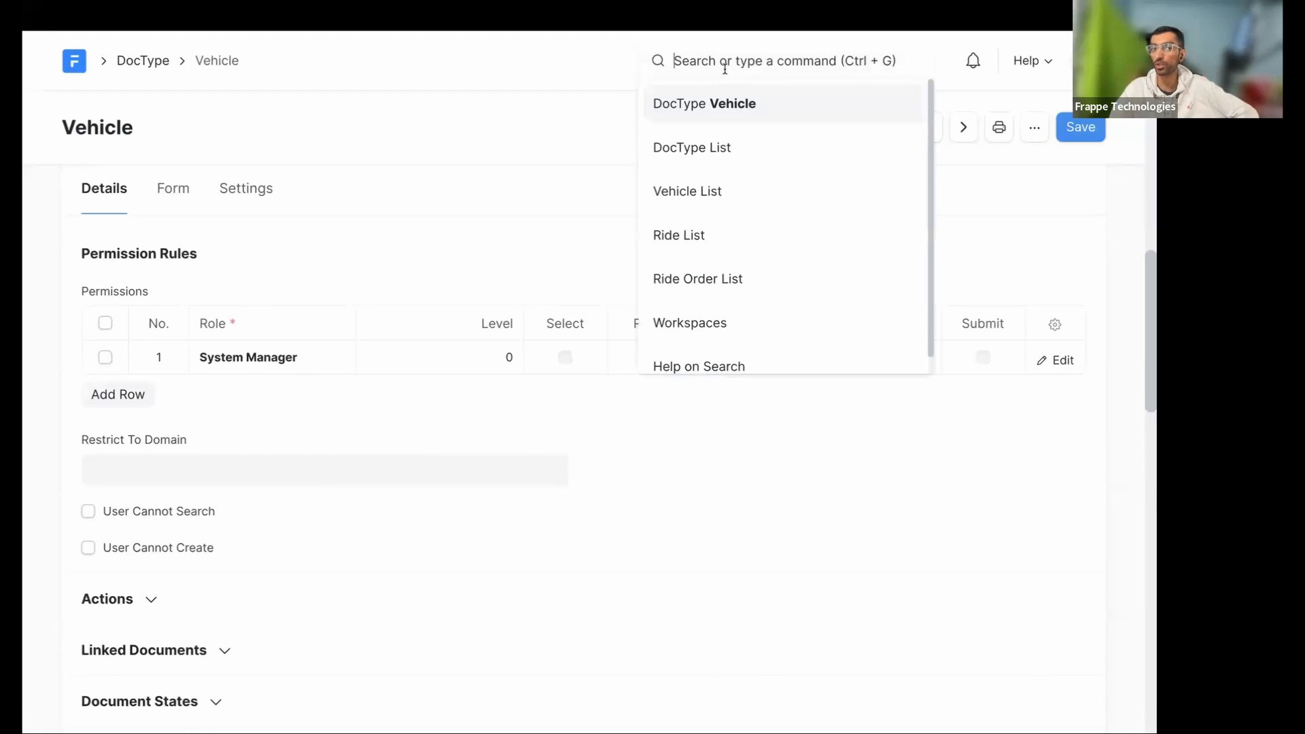
left_click(199, 287)
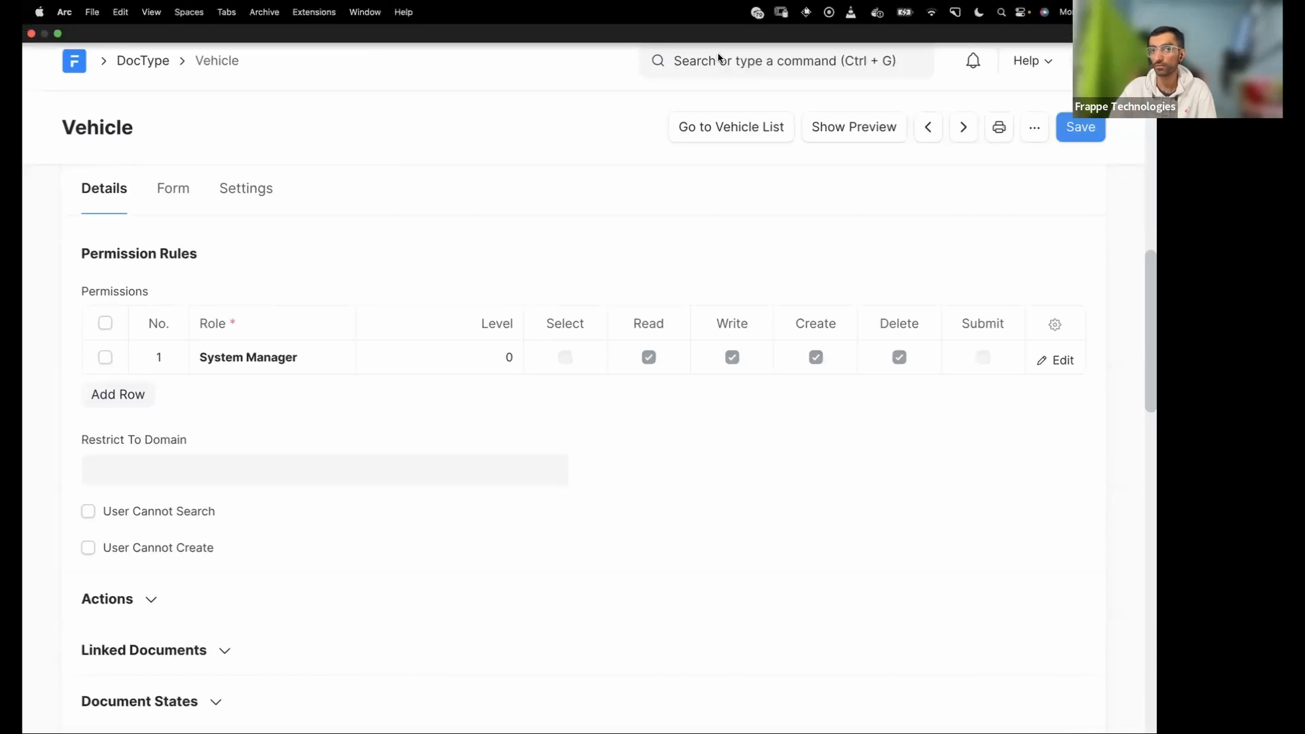
left_click(692, 62)
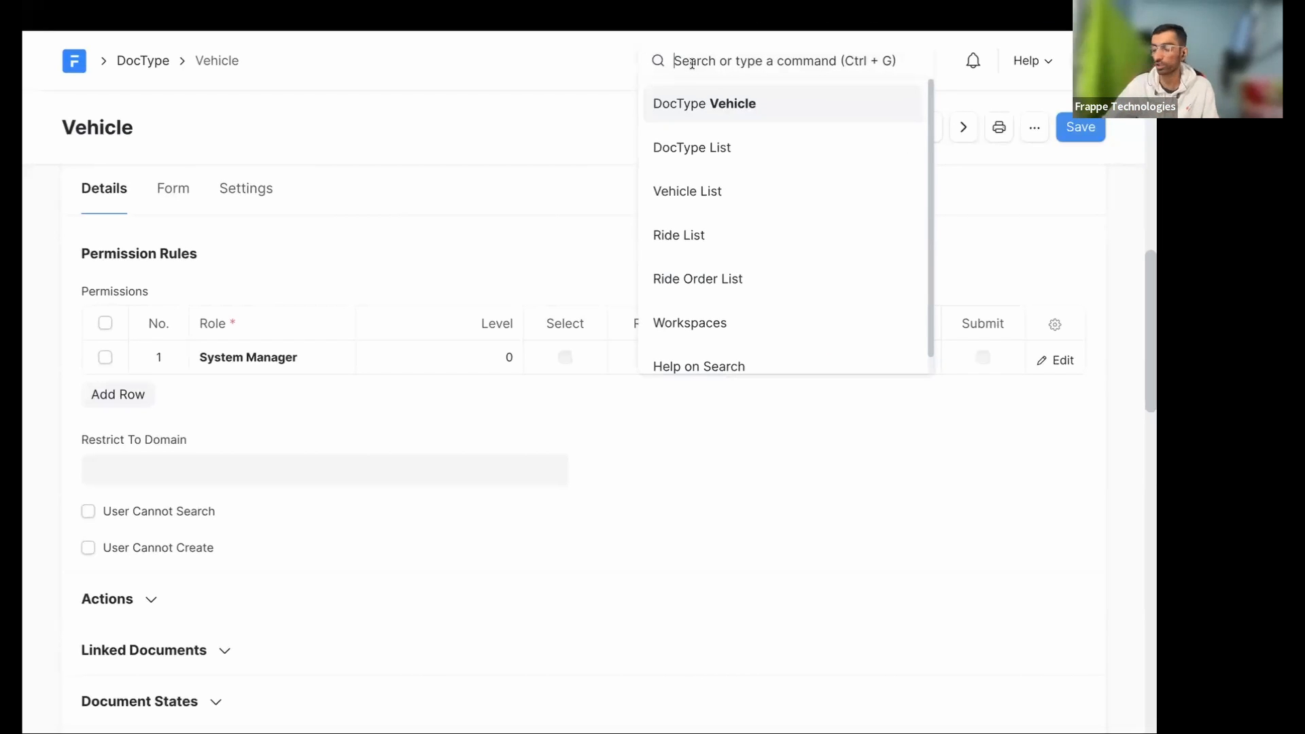
type("user")
key("Return")
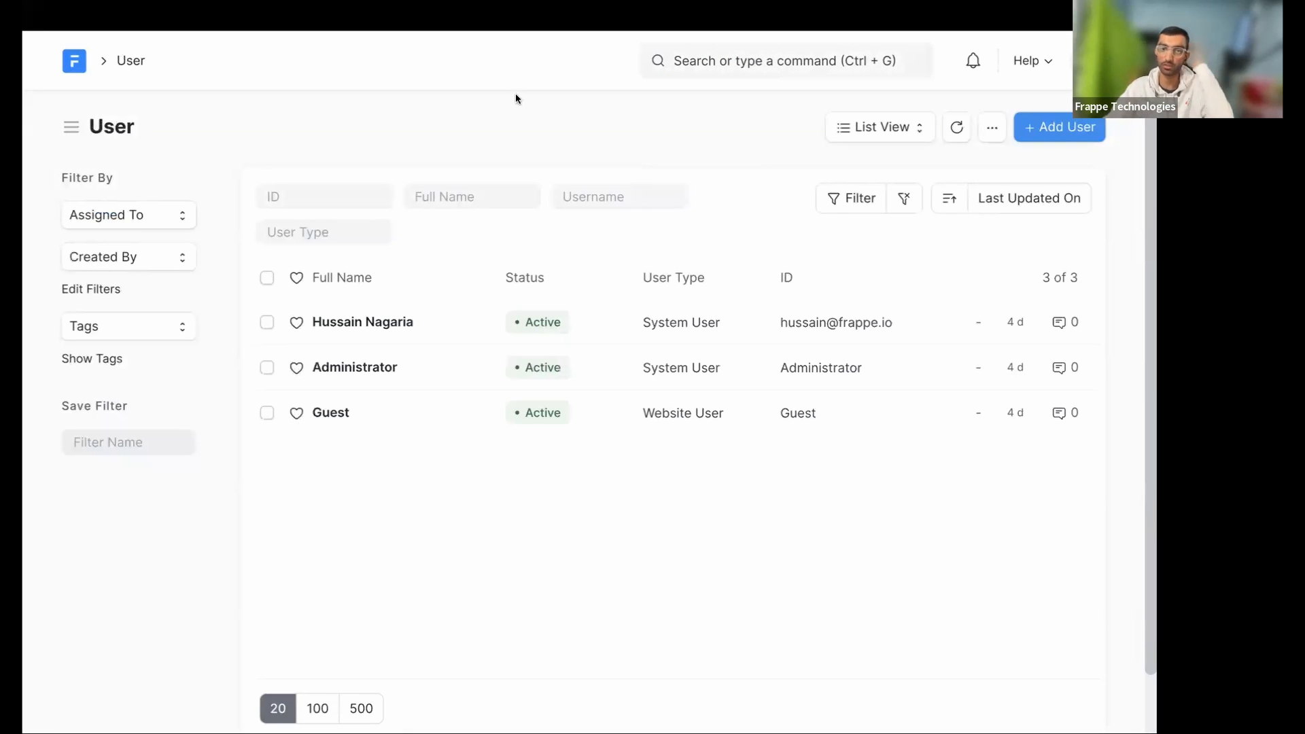
- Open the demo user's record and show its Roles & Permissions section
left_click(388, 323)
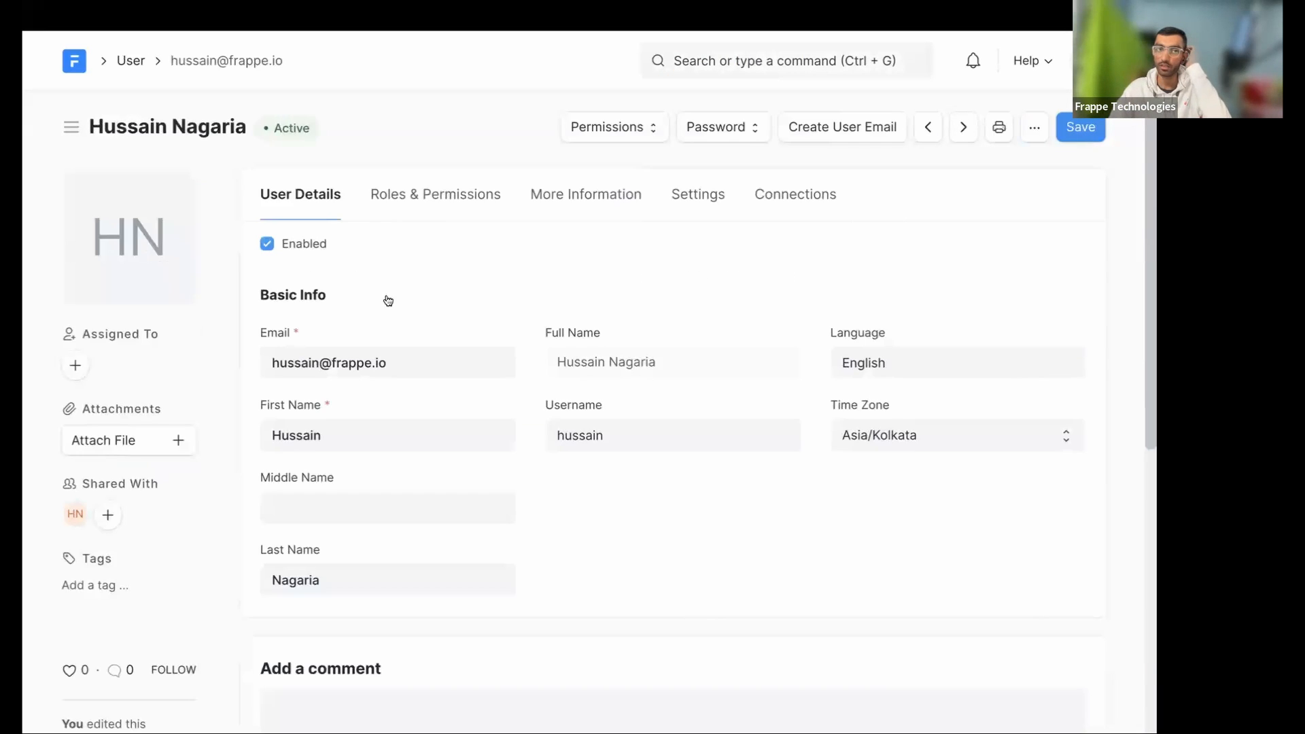
left_click(444, 206)
scroll(438, 439, "down", 1)
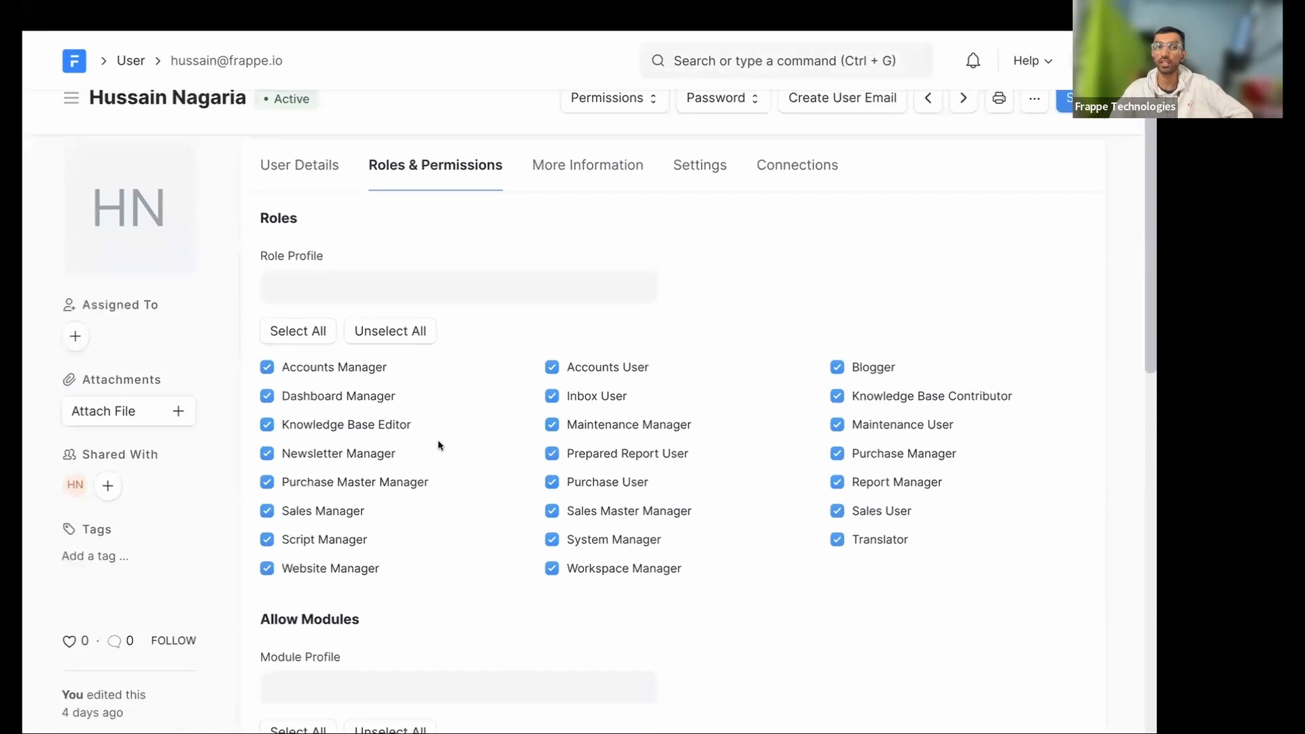
scroll(438, 439, "down", 3)
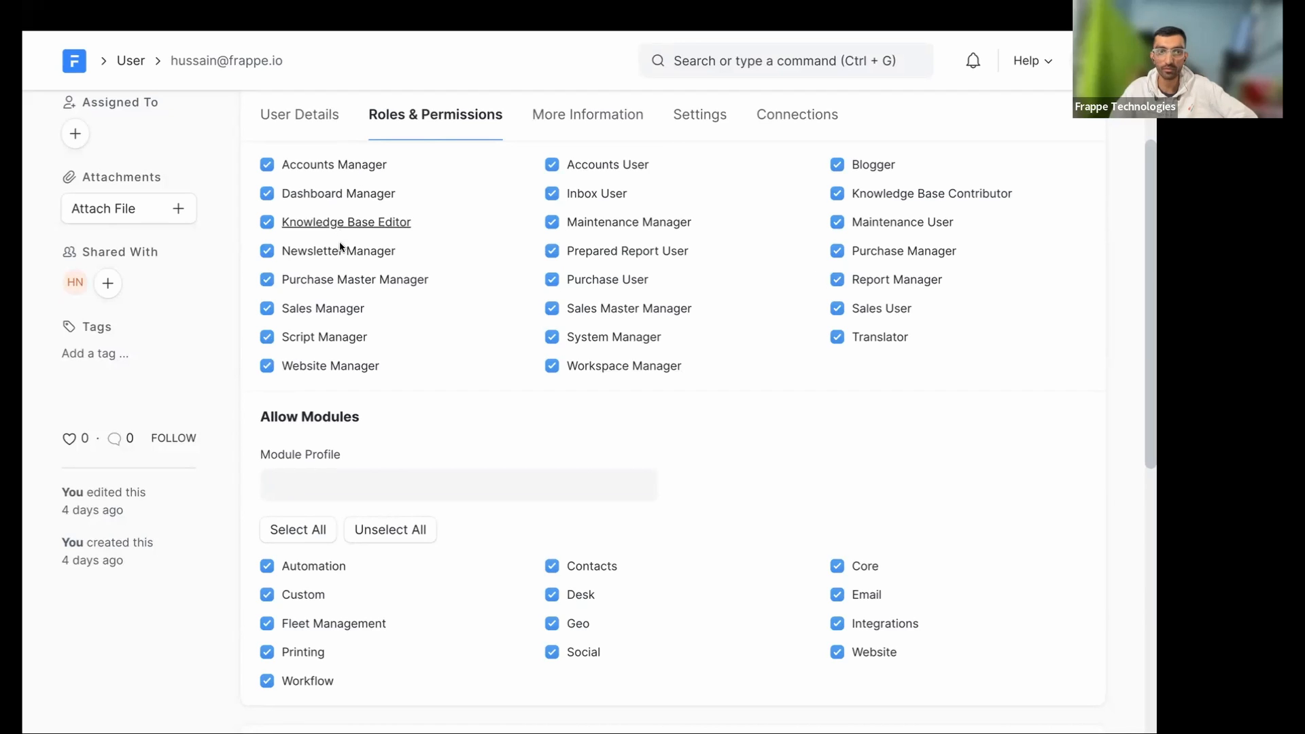
- Review the System Manager role's permissions overview, then close it
left_click(626, 339)
scroll(206, 203, "down", 10)
scroll(87, 375, "down", 20)
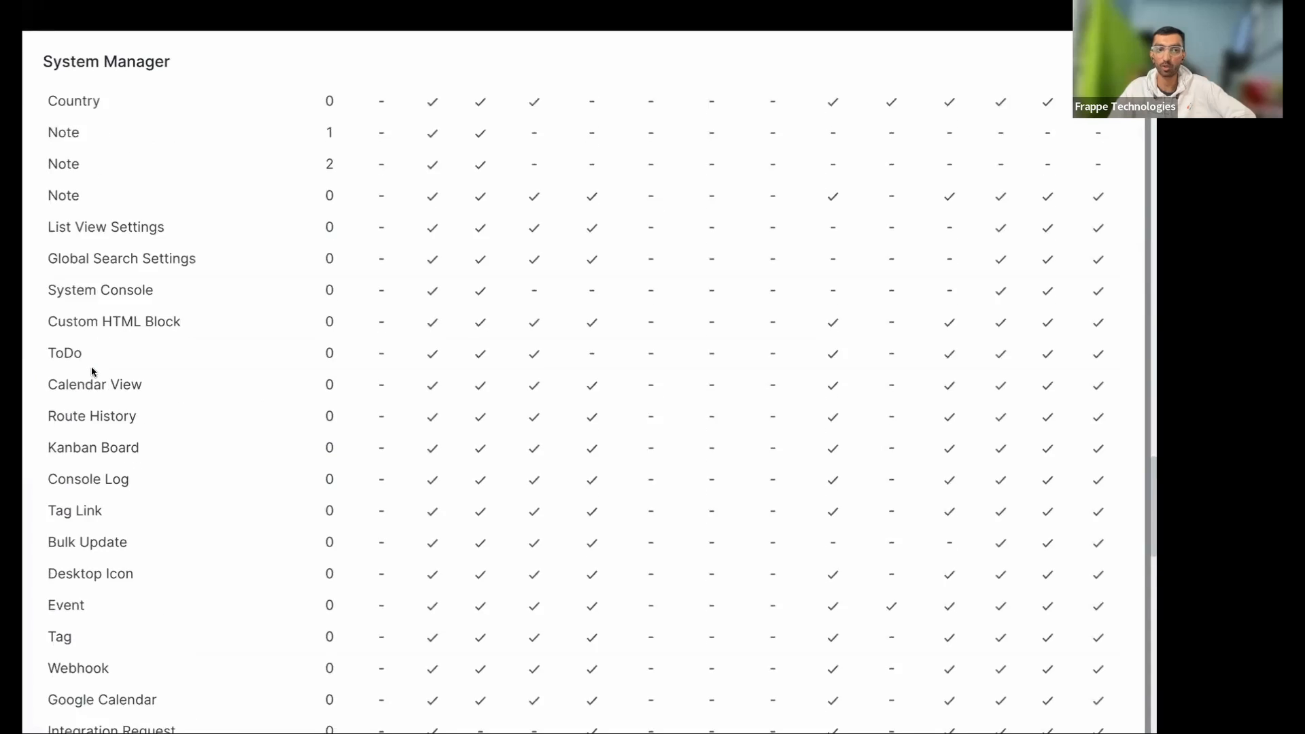
key("Escape")
scroll(592, 383, "down", 4)
scroll(591, 384, "up", 6)
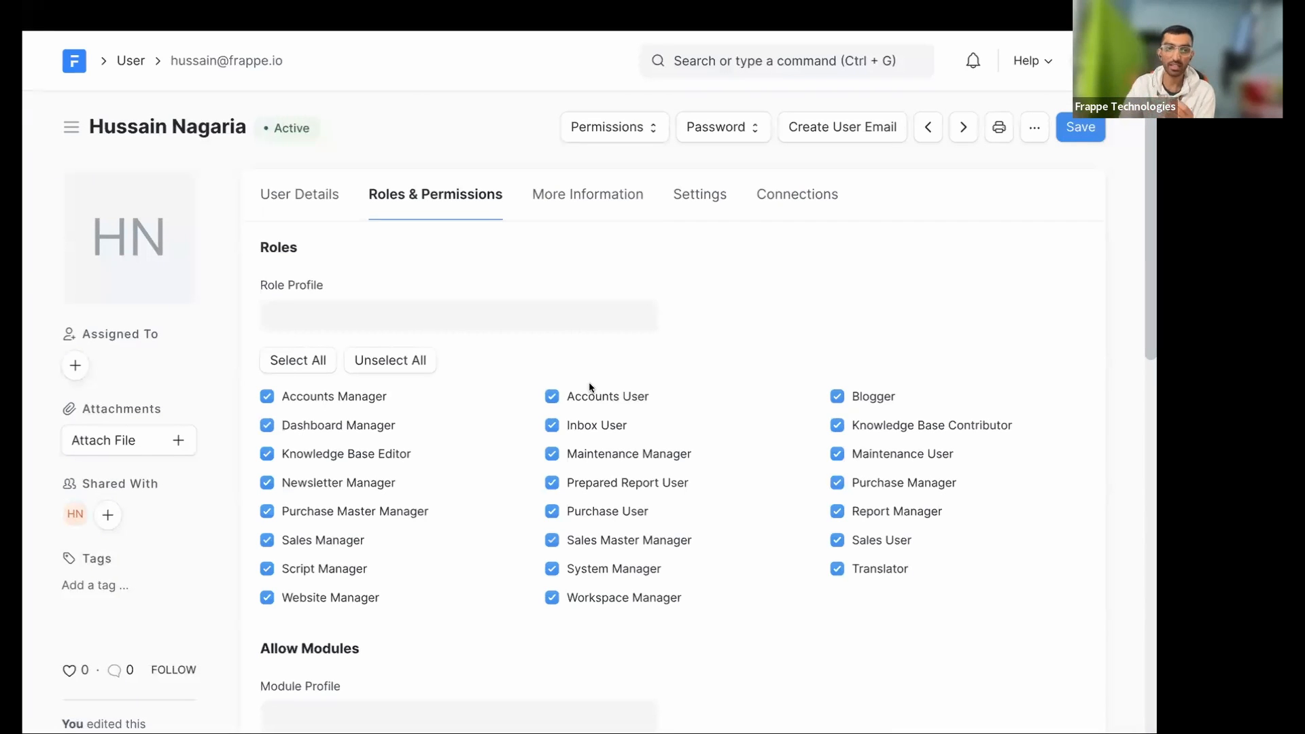
- Open the Role list by searching 'role'
left_click(692, 53)
type("role")
key("Return")
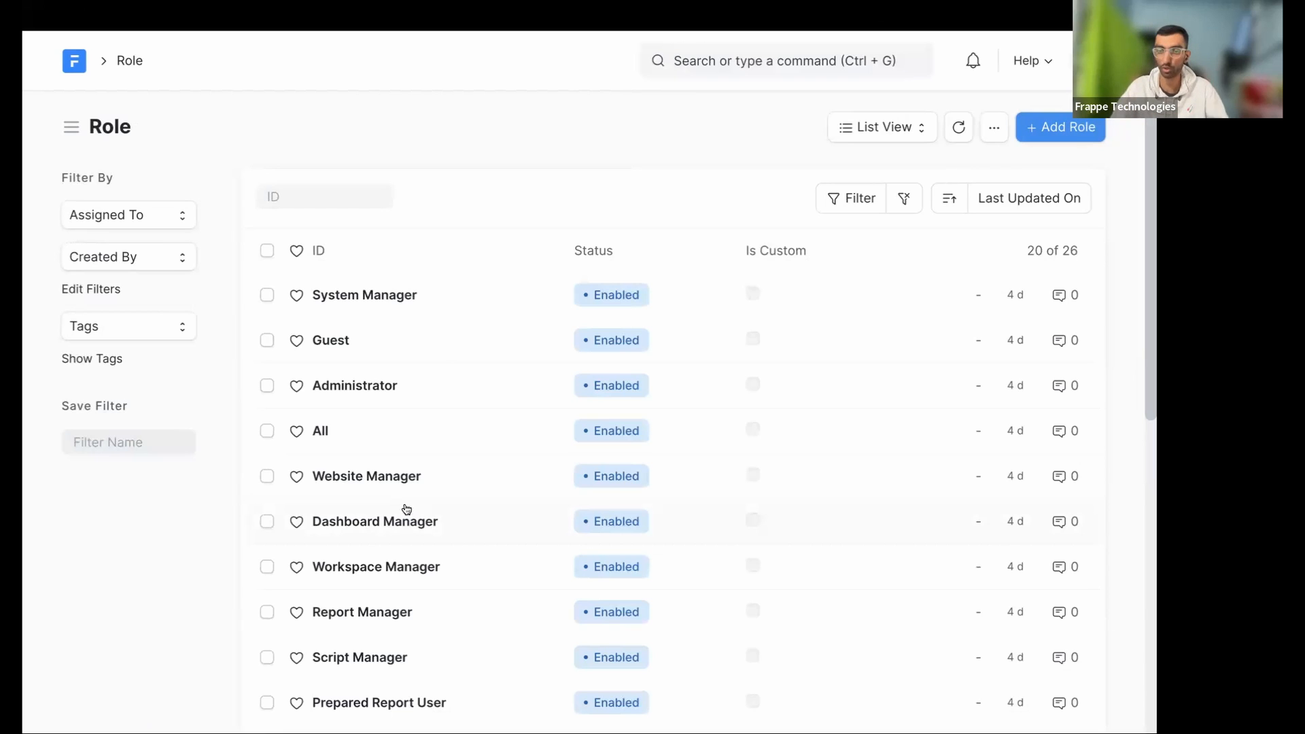
- Scroll the Role list, view the System Manager role record, then return to the list
scroll(365, 431, "down", 8)
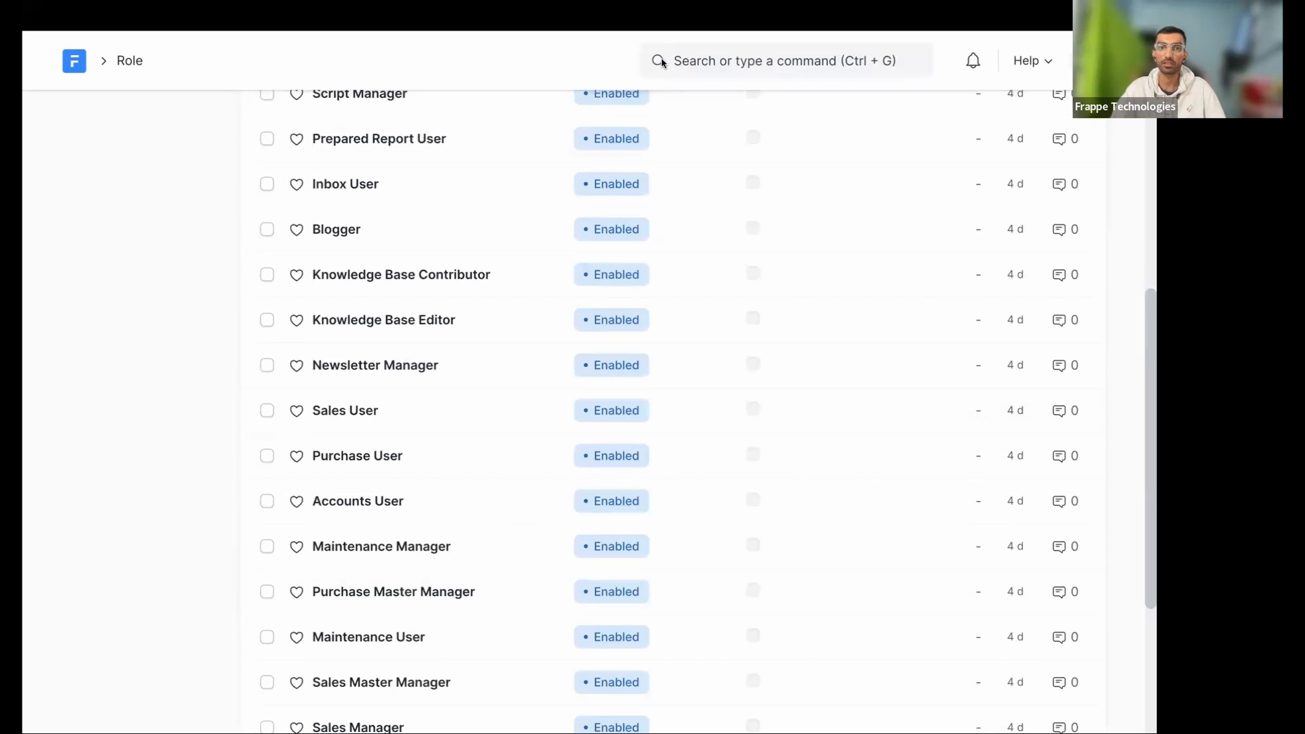
scroll(483, 437, "down", 4)
scroll(484, 438, "up", 15)
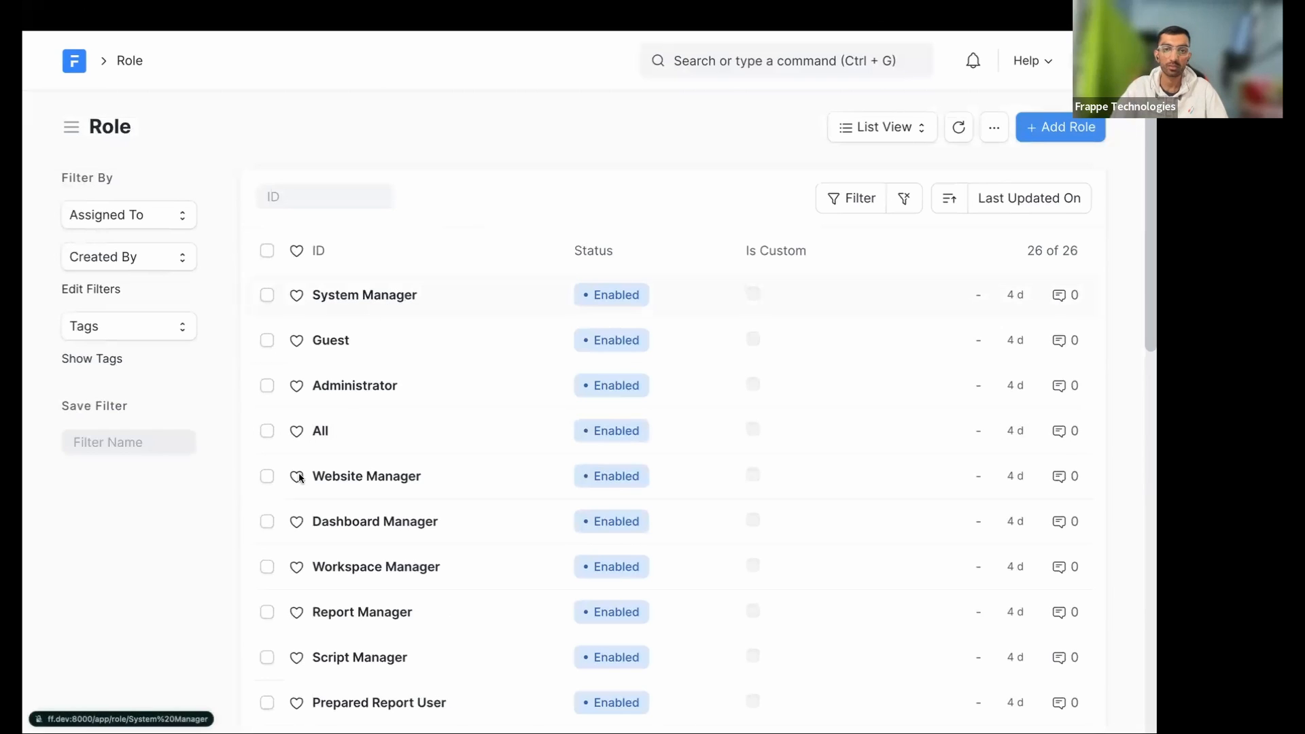
left_click(369, 300)
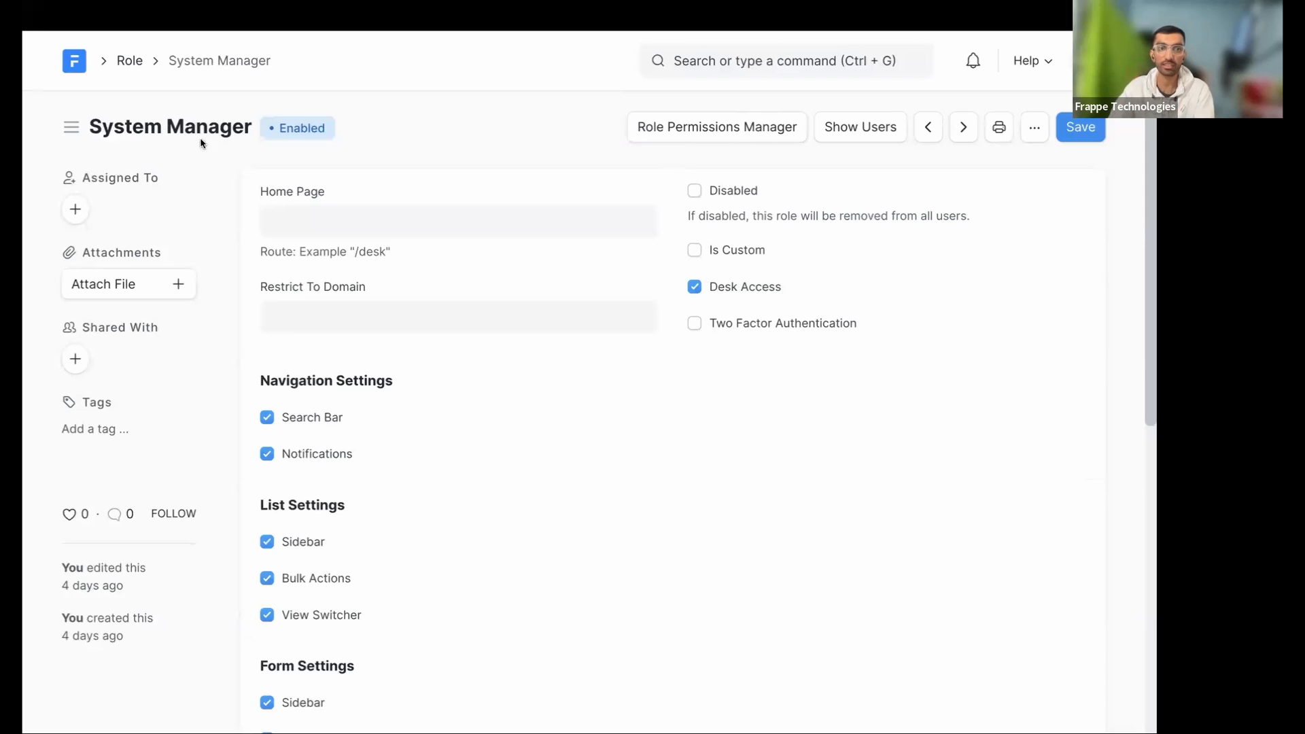
scroll(614, 277, "left", 5)
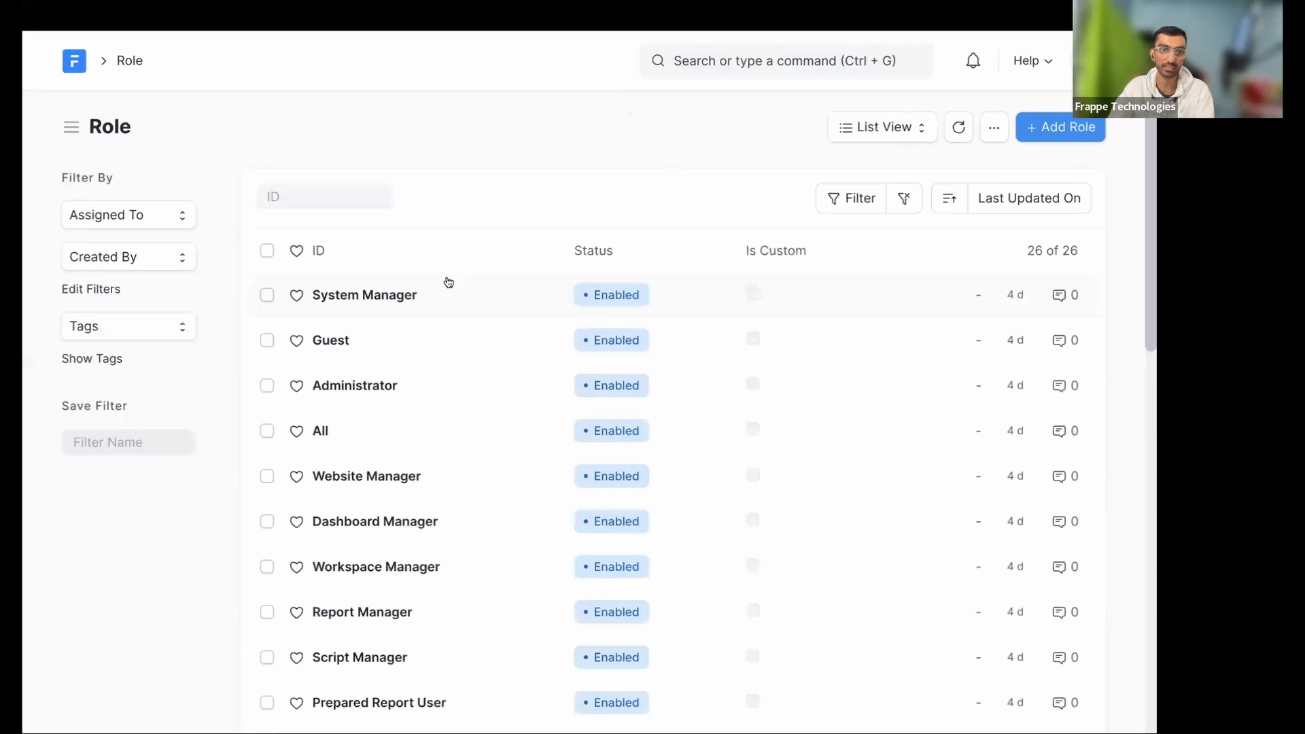
- Look through the Guest and Blogger role forms
left_click(332, 348)
scroll(673, 319, "left", 5)
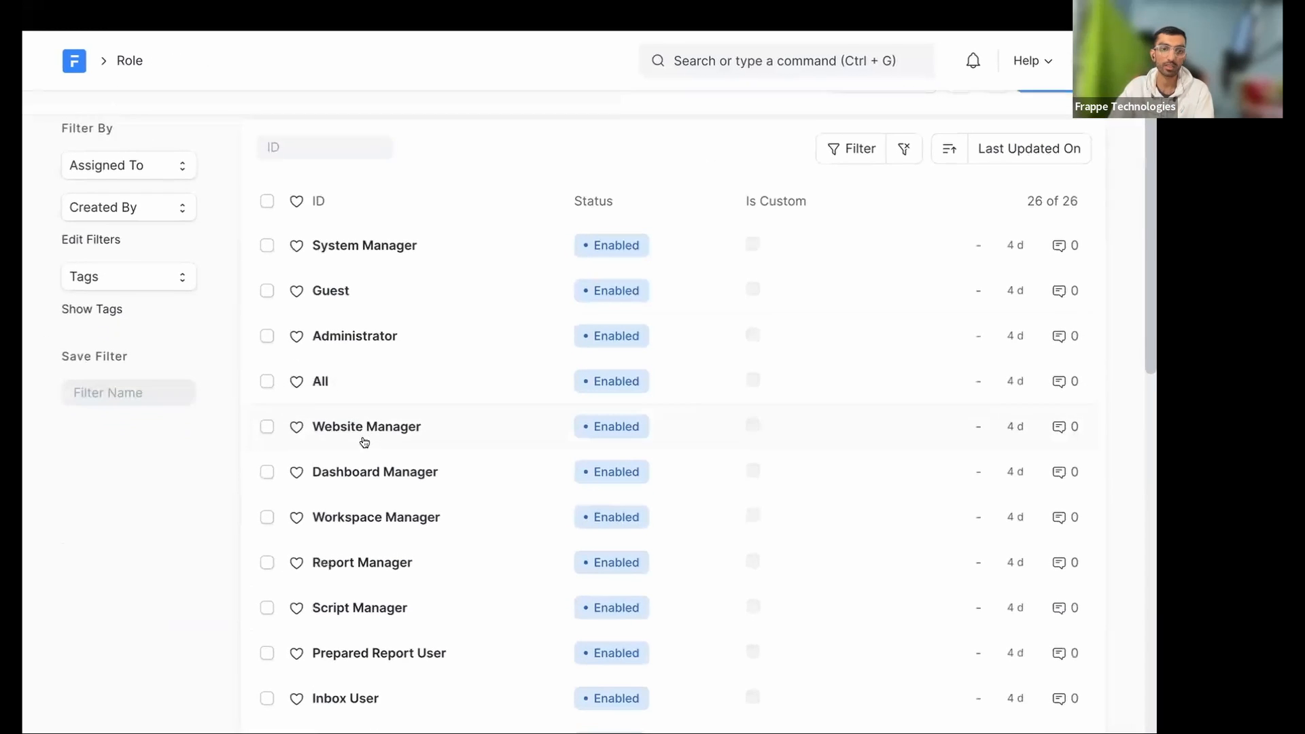
scroll(394, 553, "down", 7)
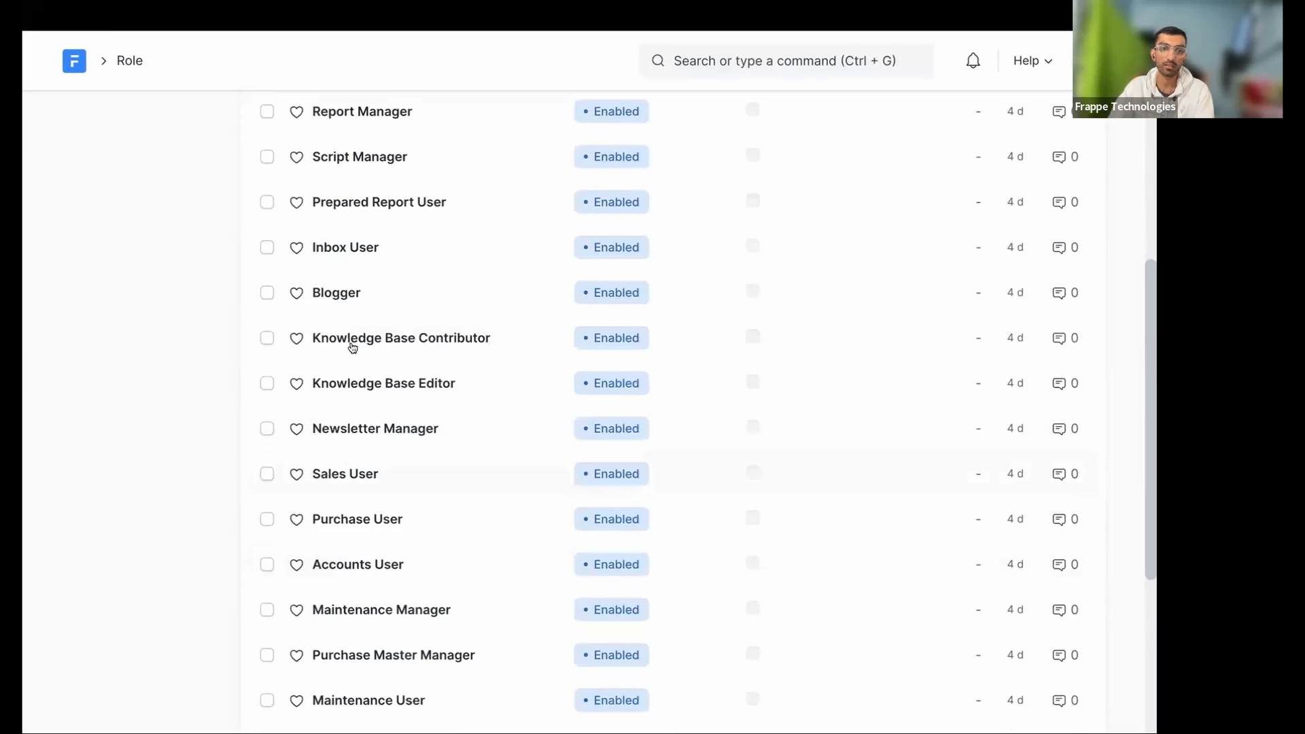
left_click(353, 293)
scroll(690, 304, "left", 5)
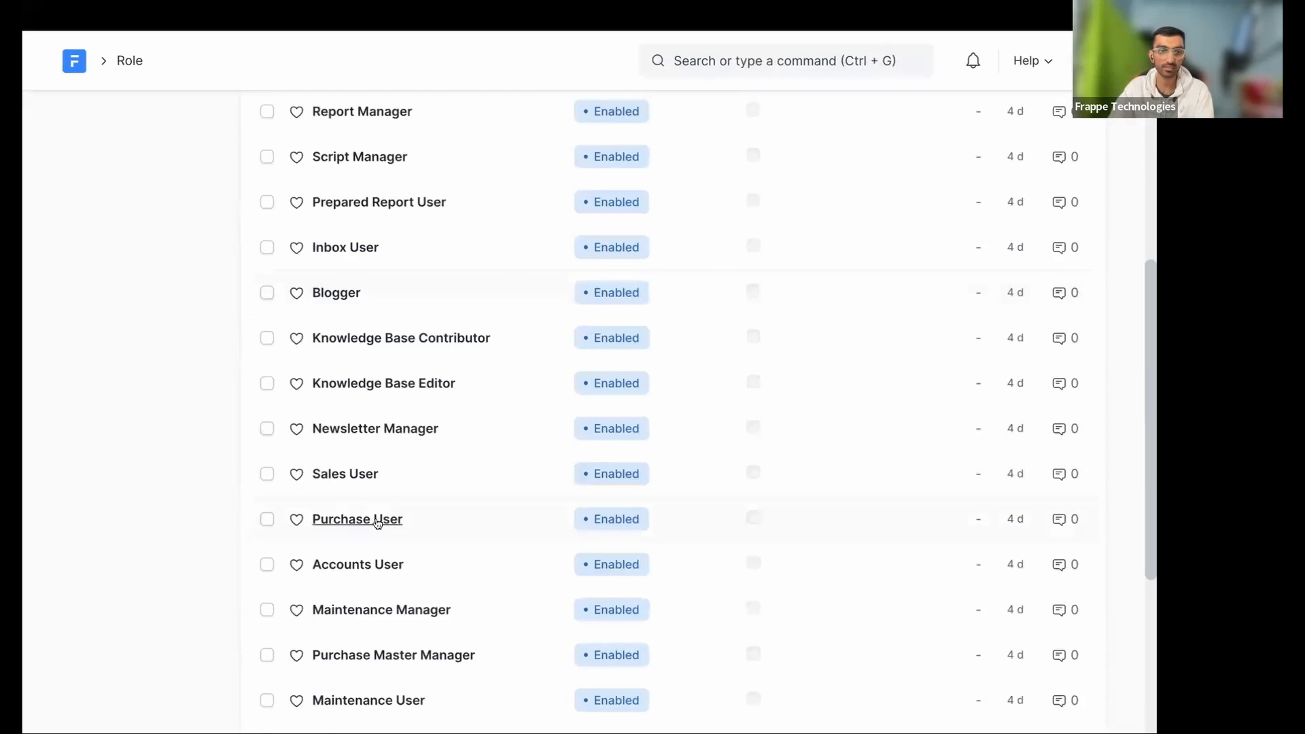
scroll(329, 519, "down", 5)
scroll(412, 471, "up", 12)
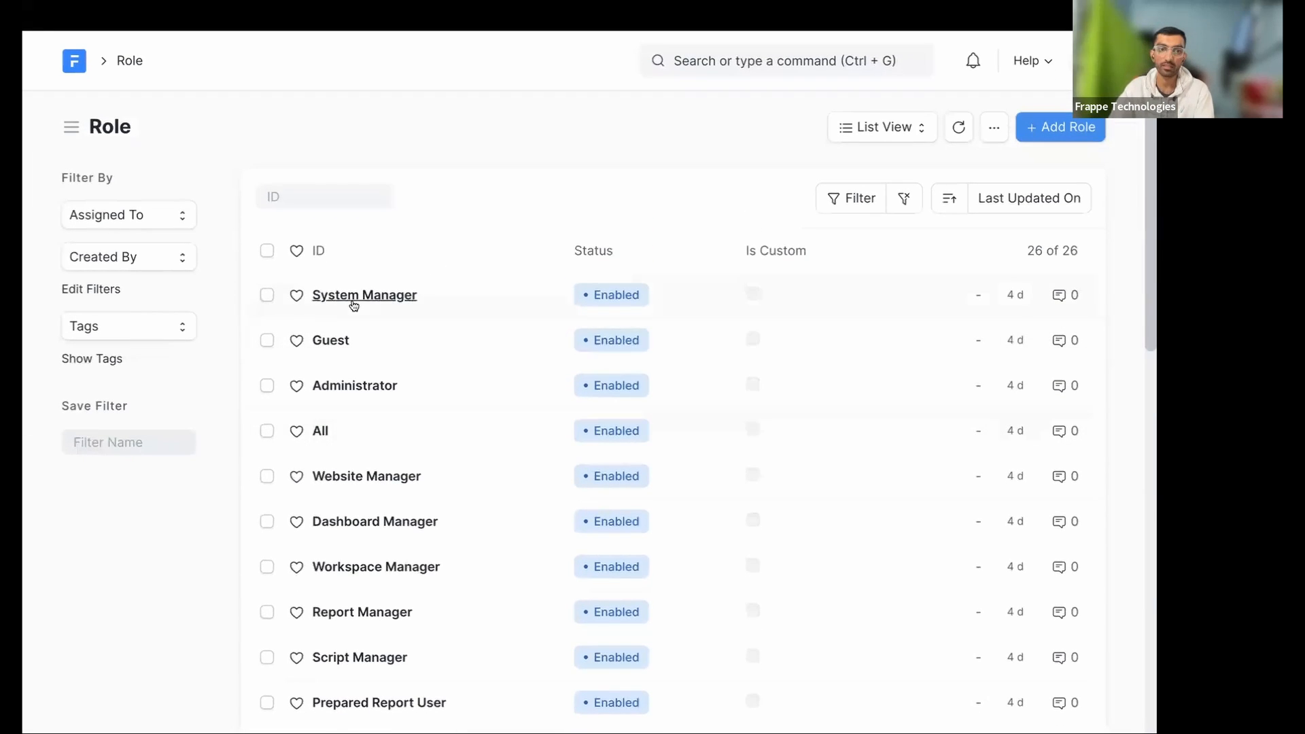
- Review the System Manager role form, then navigate back to the demo user's record
left_click(499, 320)
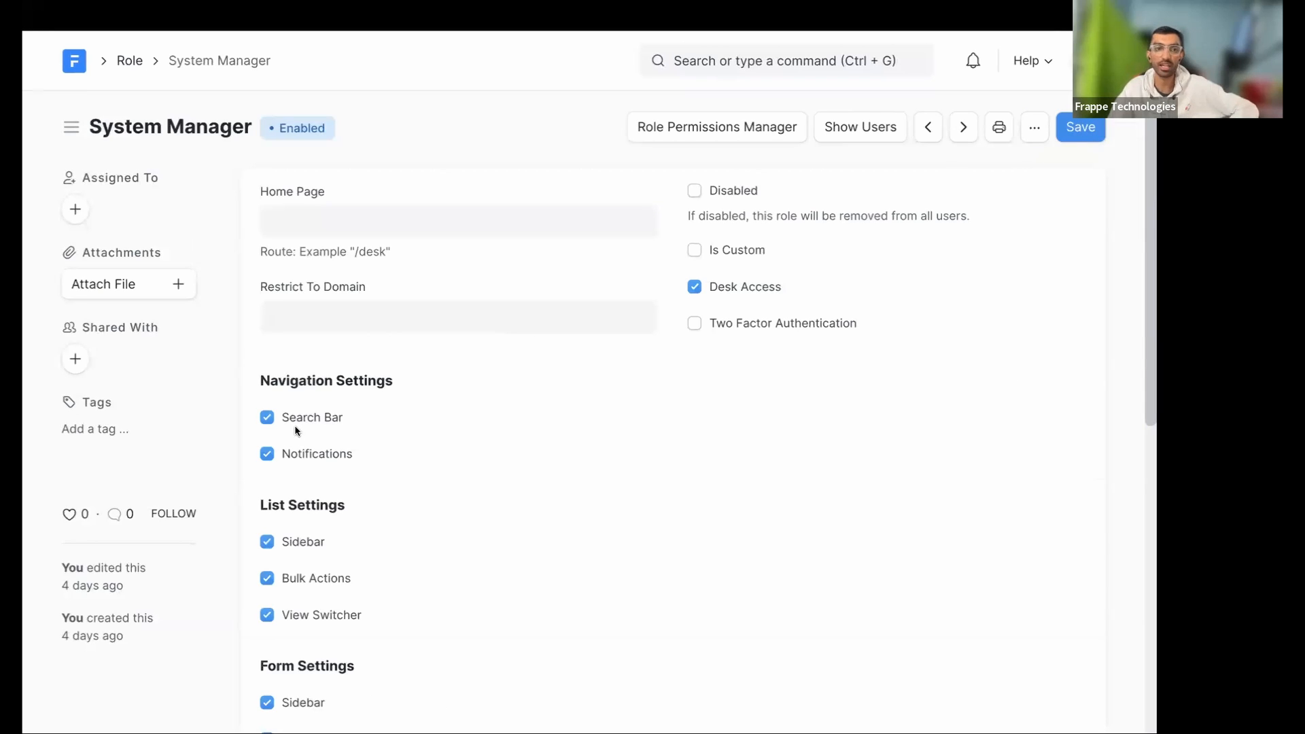
scroll(322, 420, "down", 1)
scroll(322, 421, "up", 1)
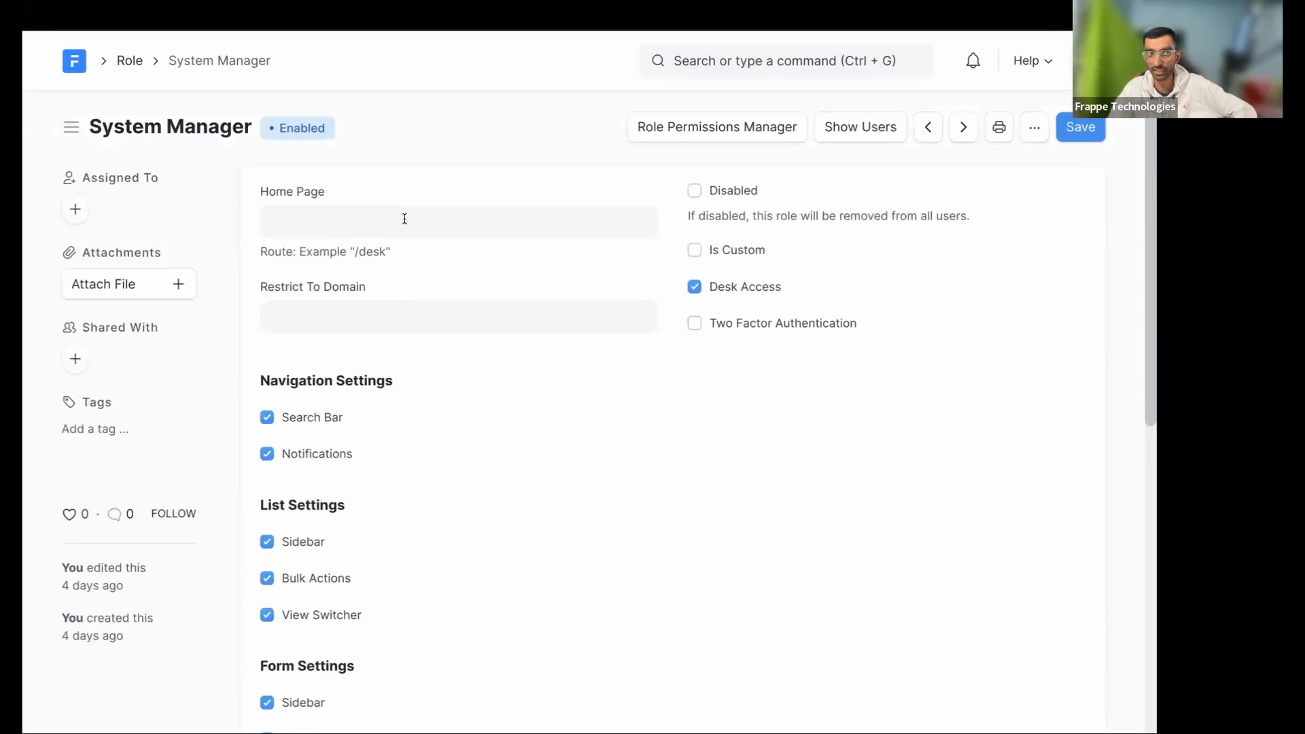
scroll(374, 303, "down", 4)
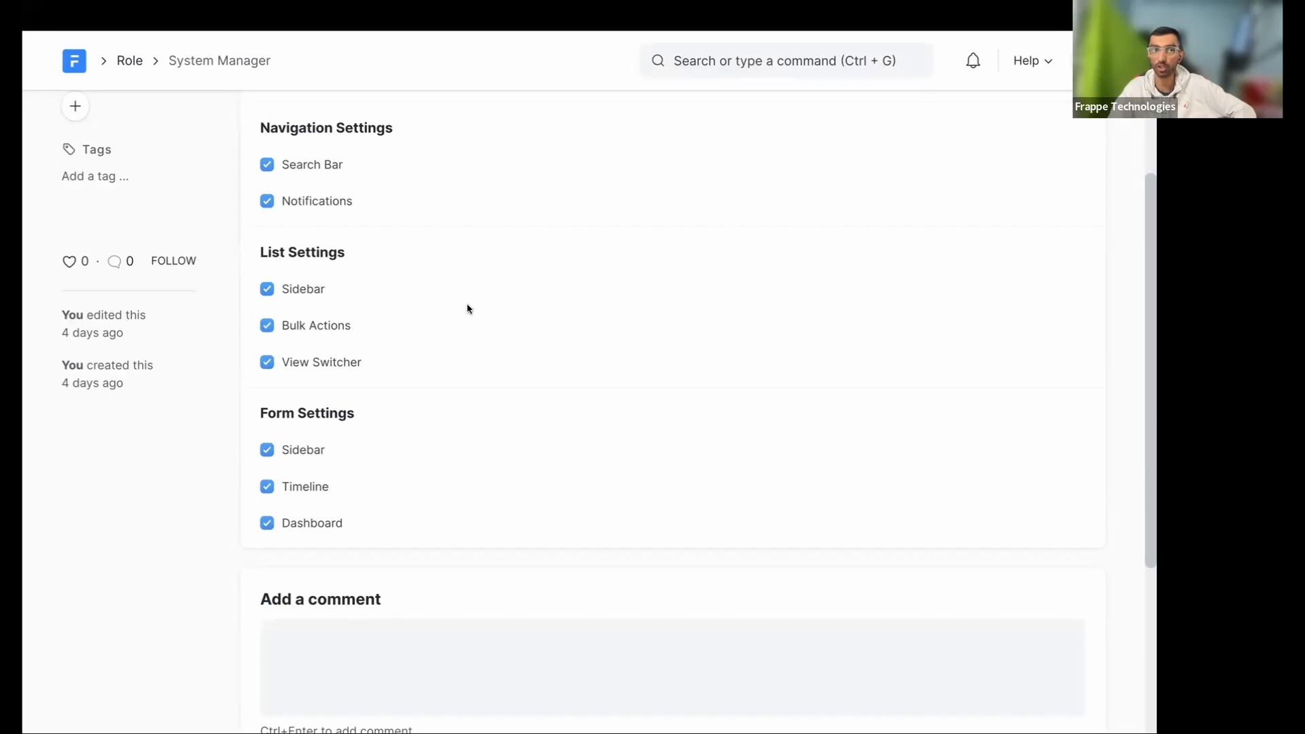
scroll(466, 306, "up", 4)
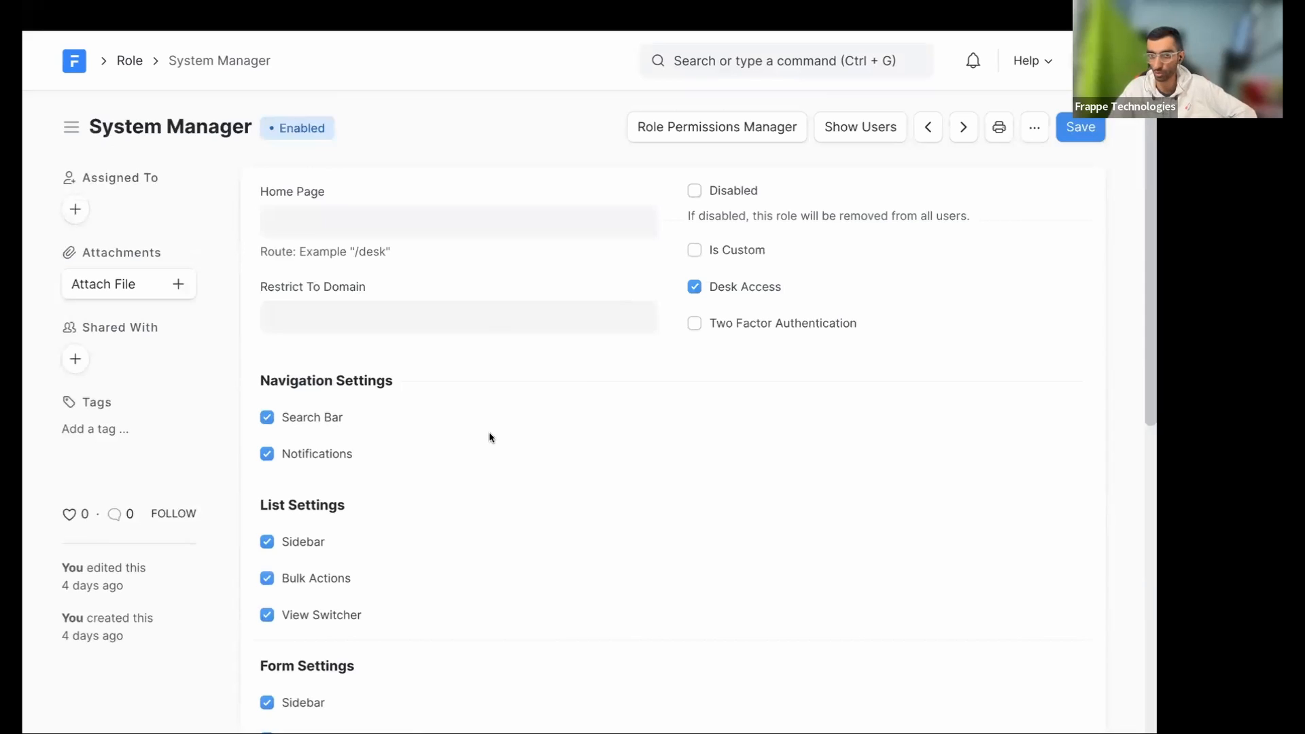
scroll(492, 435, "down", 8)
scroll(421, 435, "up", 4)
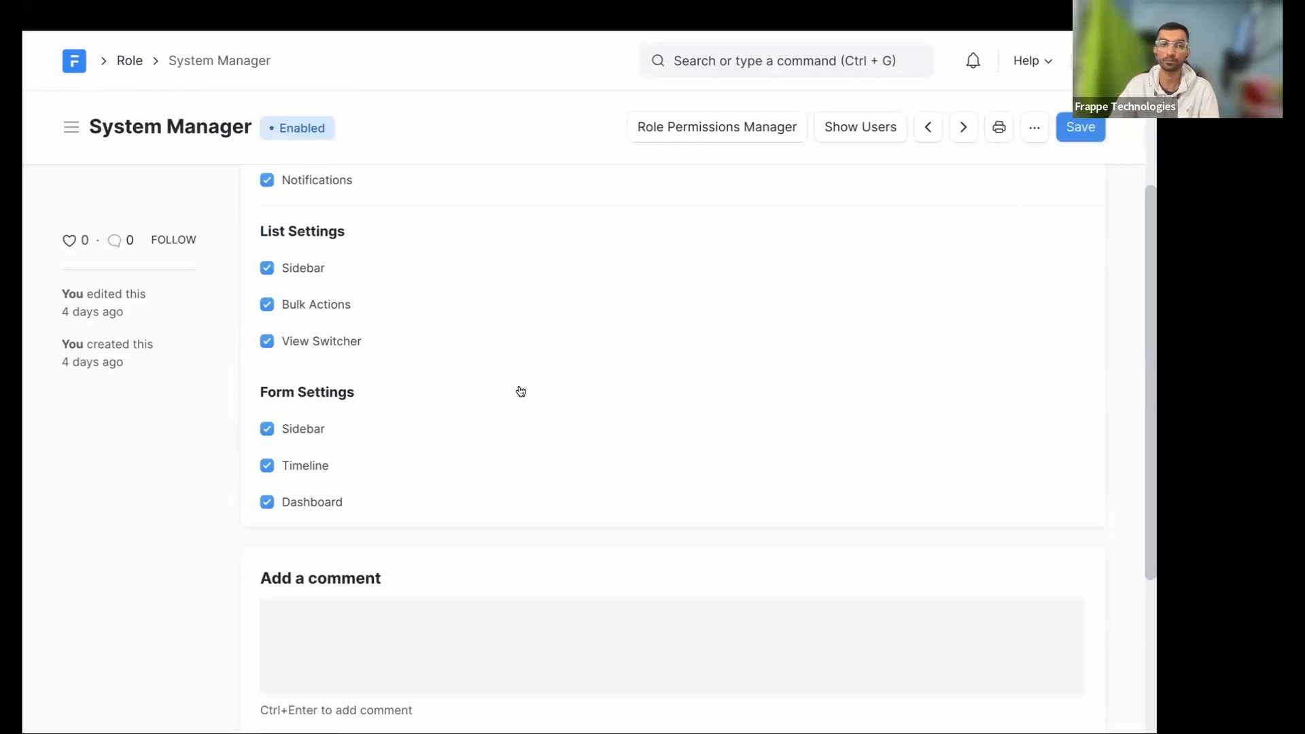
scroll(521, 392, "up", 3)
scroll(521, 391, "left", 2)
scroll(521, 392, "left", 5)
- Navigate back in the browser to the Vehicle DocType's Permission Rules table
scroll(521, 392, "left", 5)
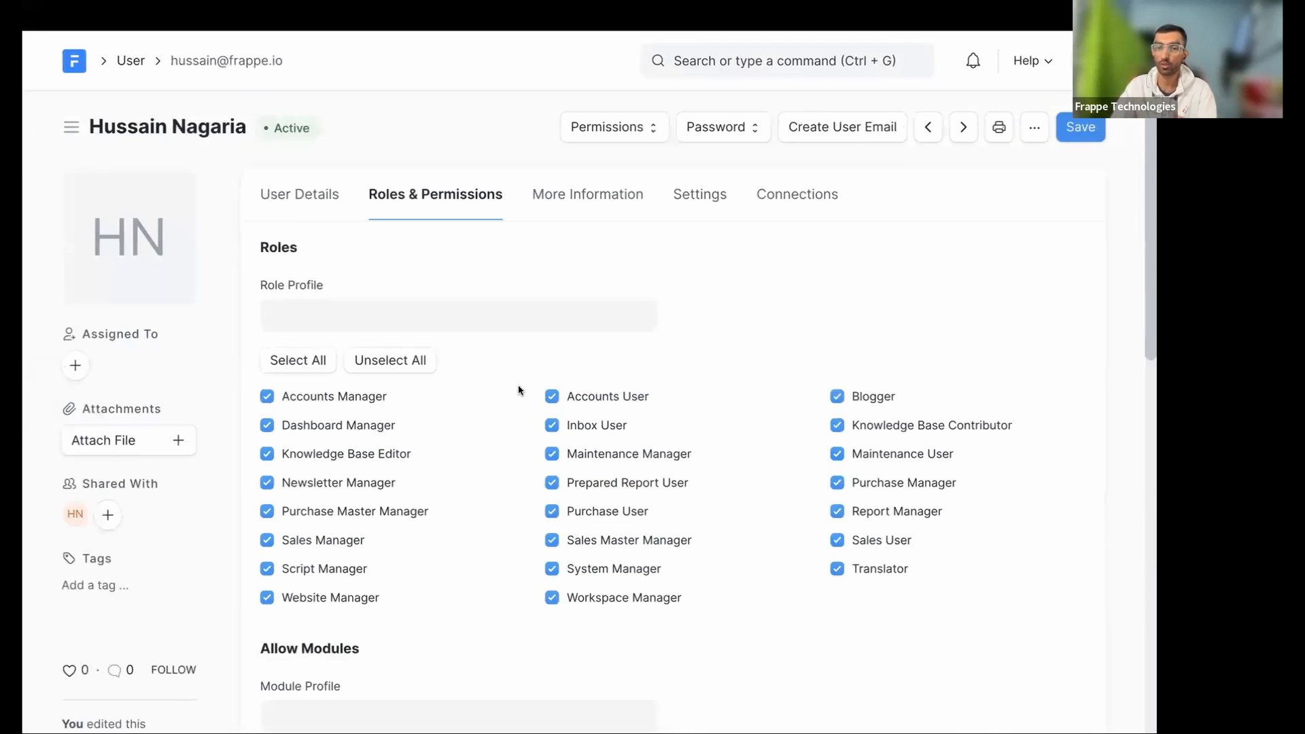
scroll(521, 391, "left", 5)
scroll(525, 390, "left", 5)
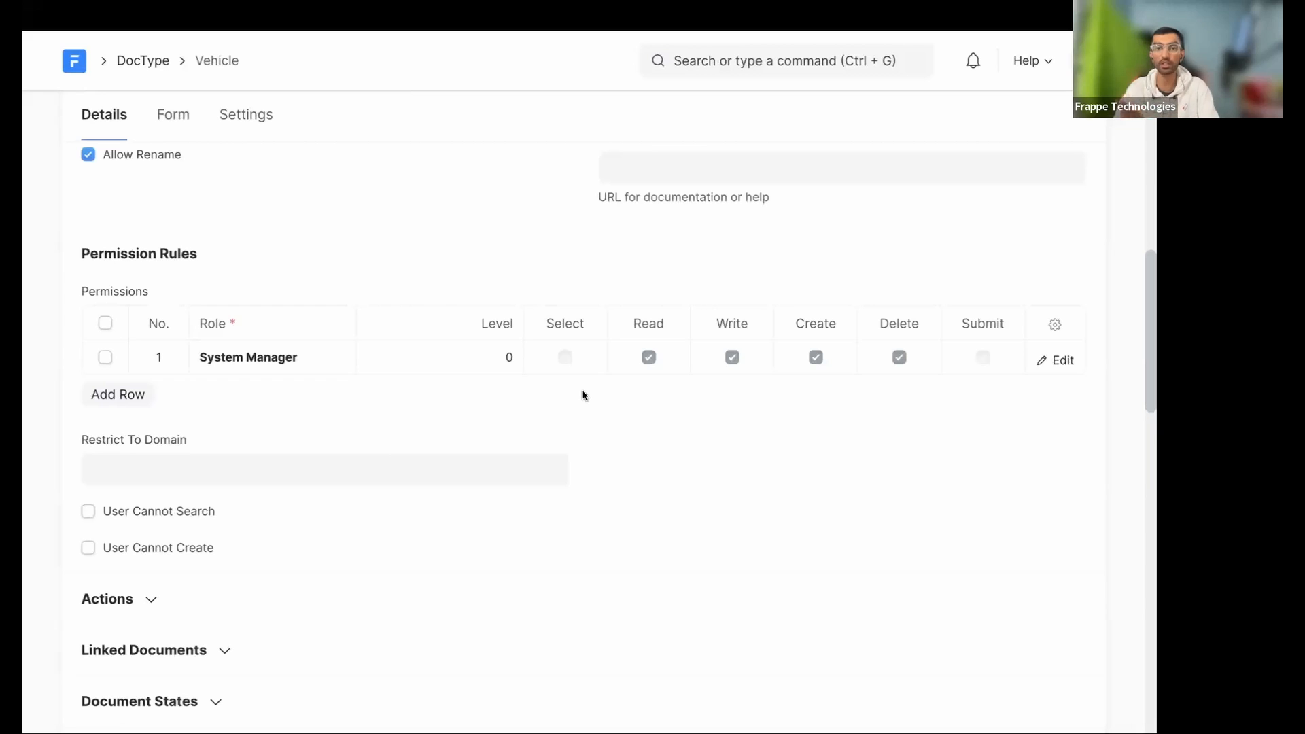
- Add a second permission rule and create the new 'Fleet Manager' role for it
left_click(144, 398)
left_click(258, 395)
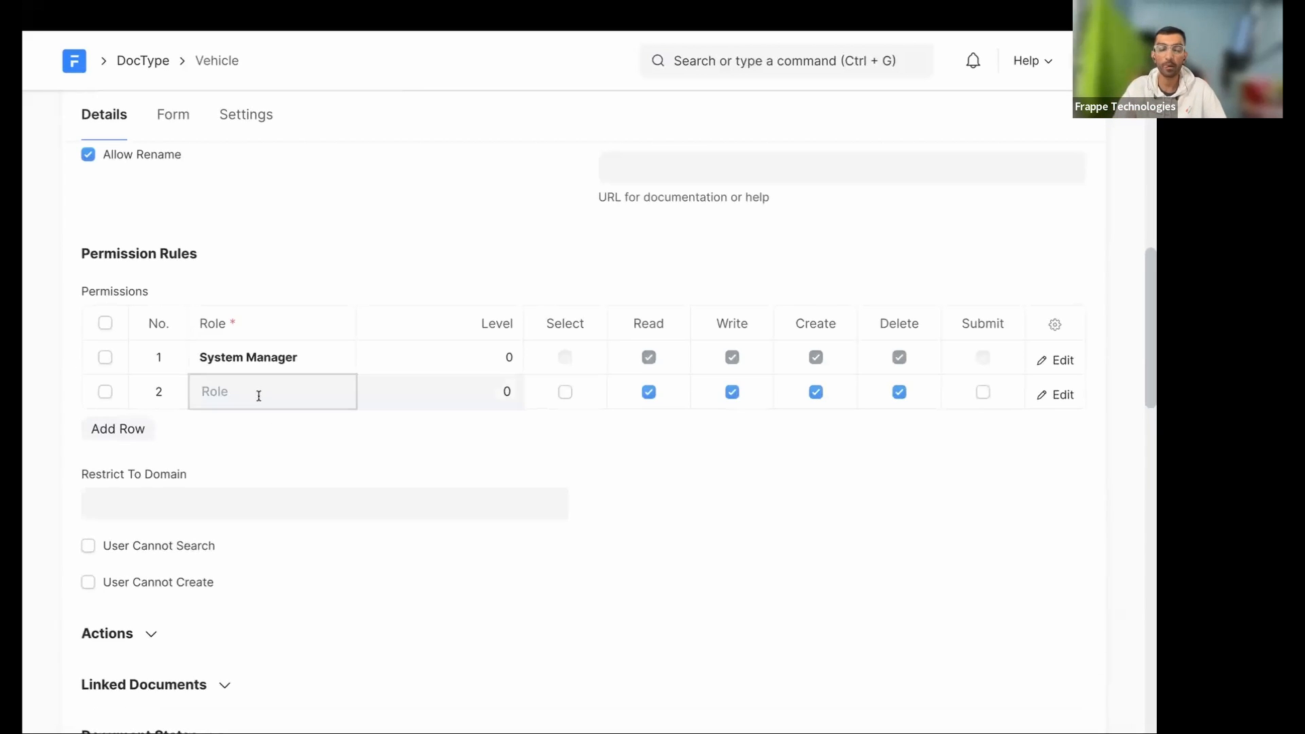
scroll(312, 639, "down", 10)
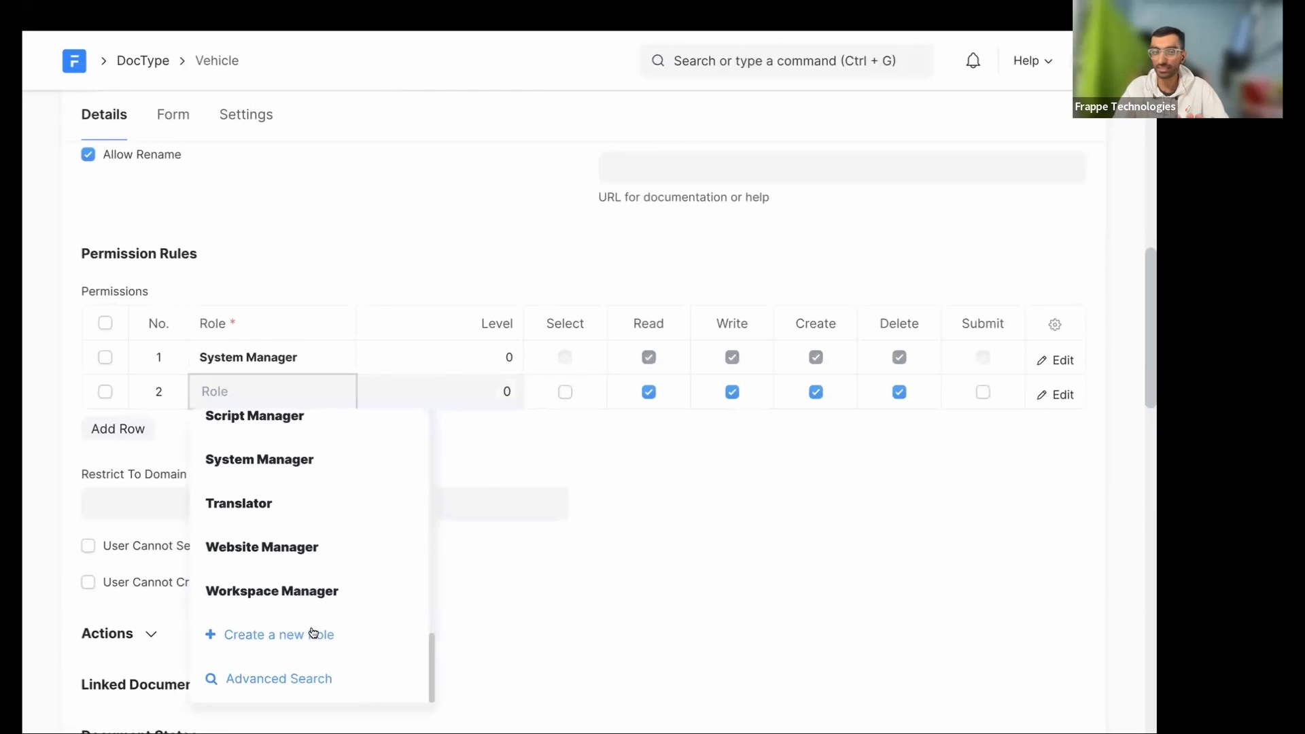
left_click(311, 637)
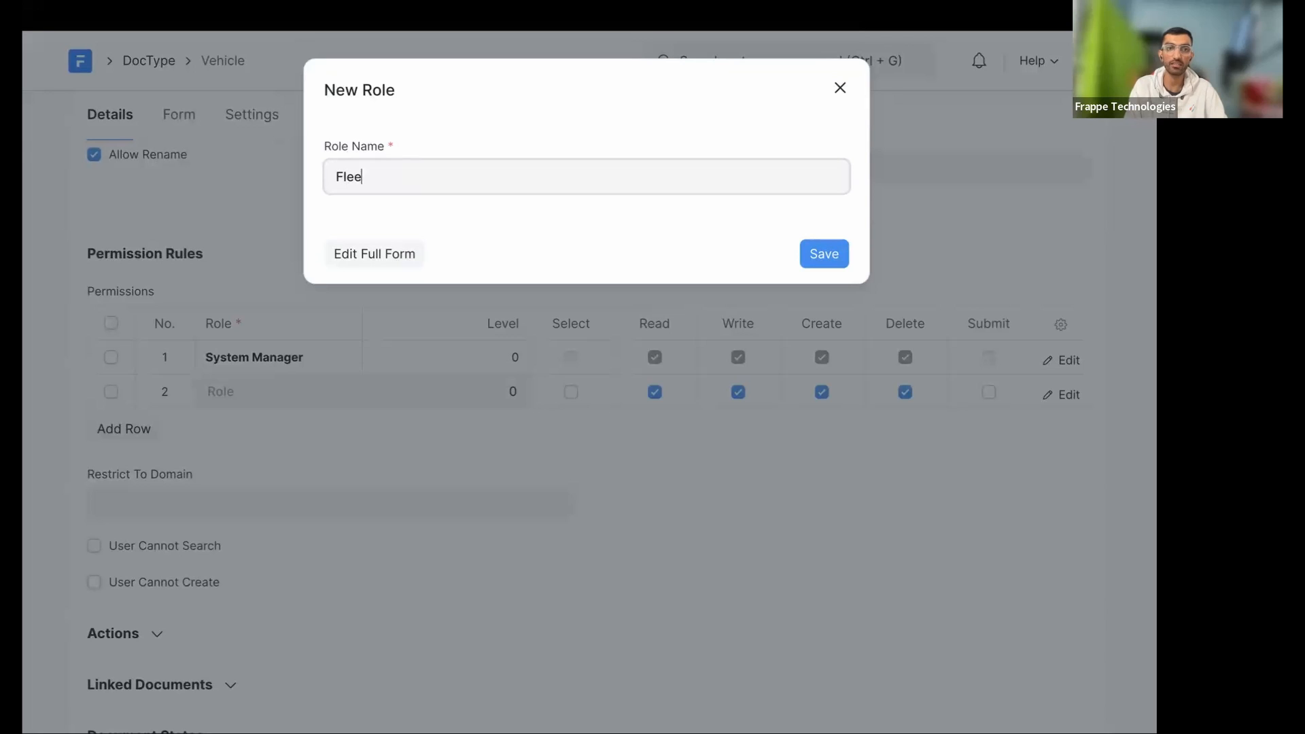
type("Fleet Manager")
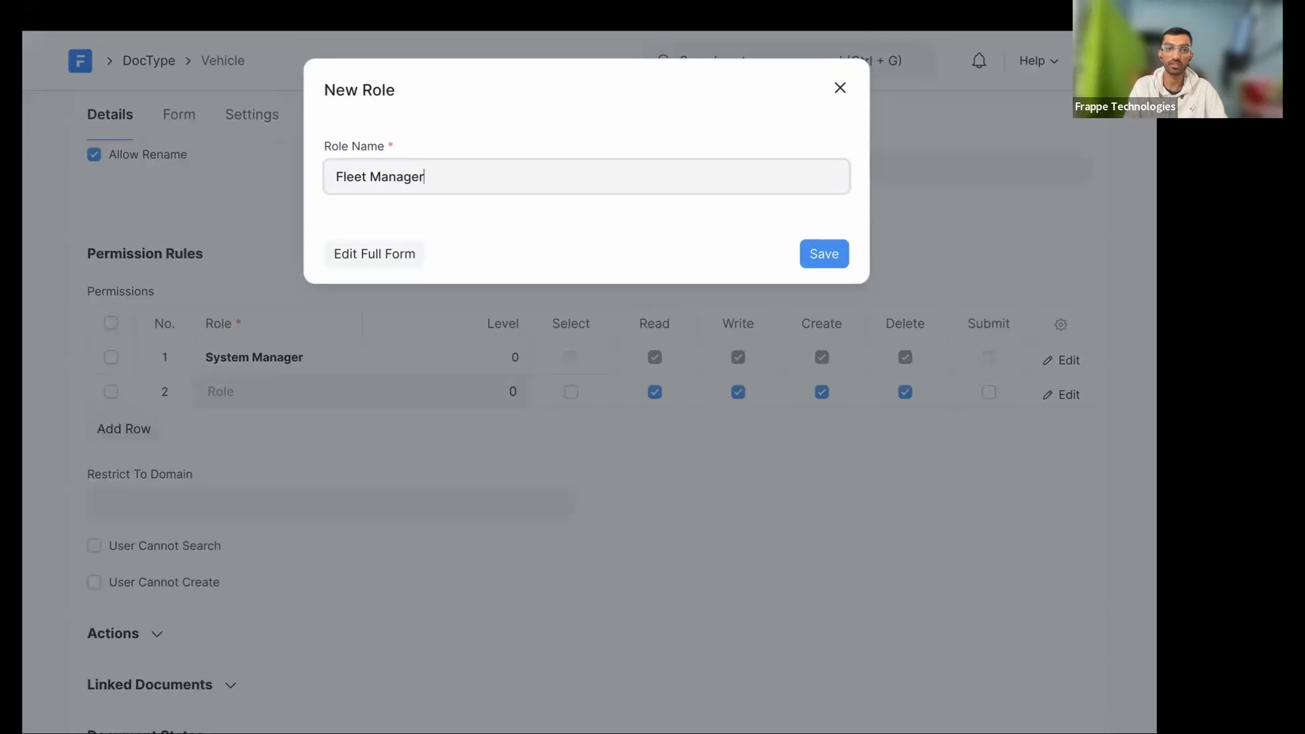
left_click(825, 253)
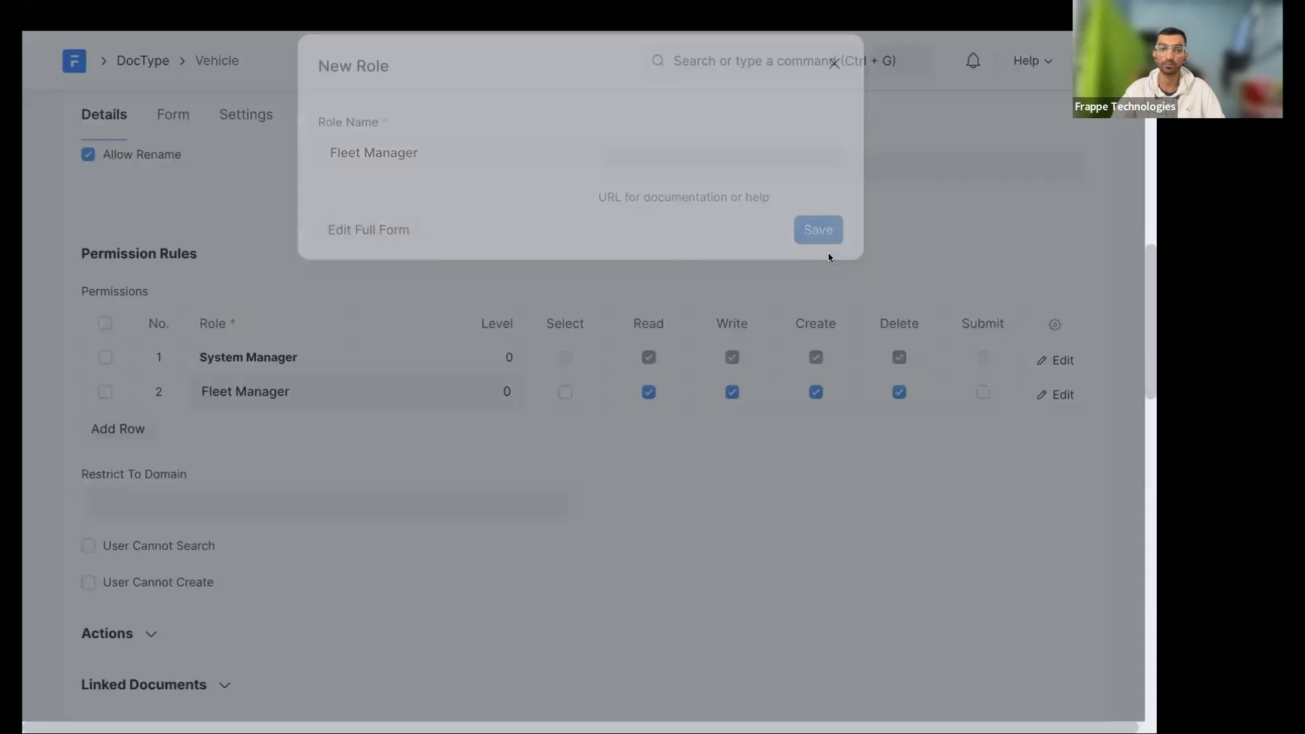
left_click(336, 388)
left_click(346, 393)
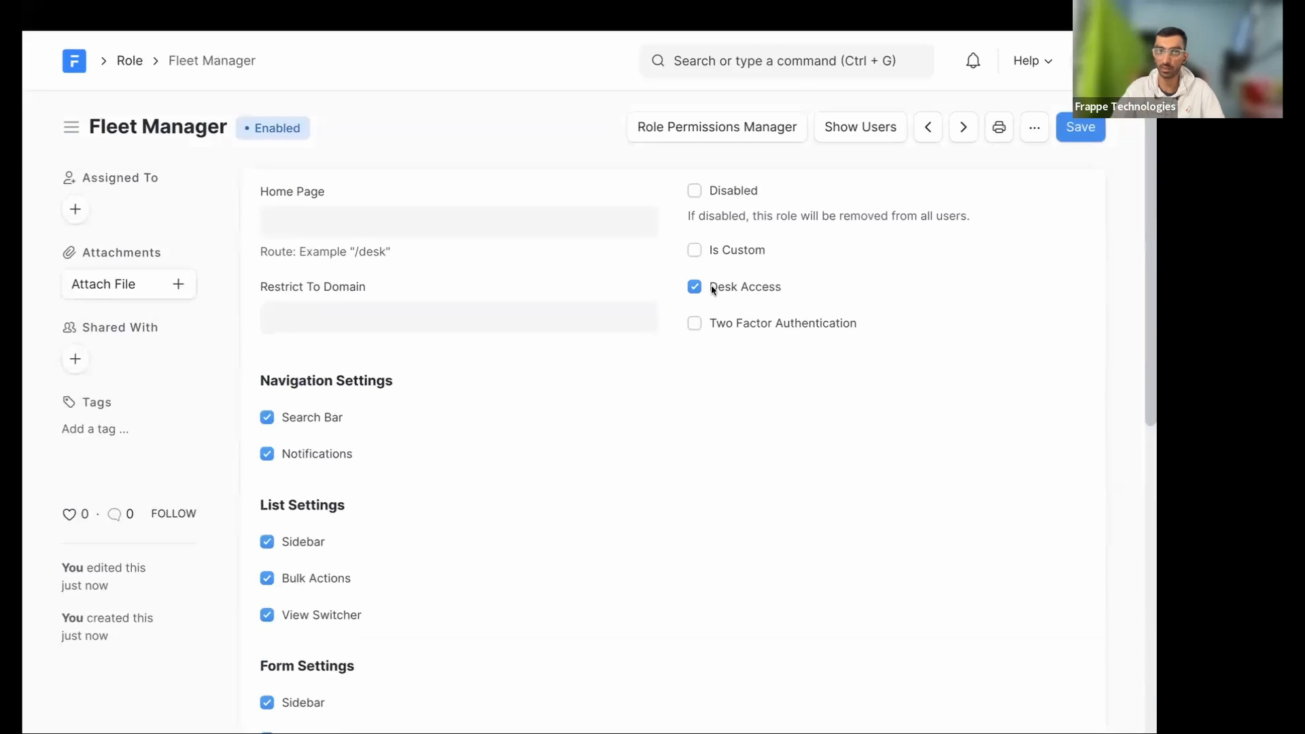
scroll(315, 487, "down", 2)
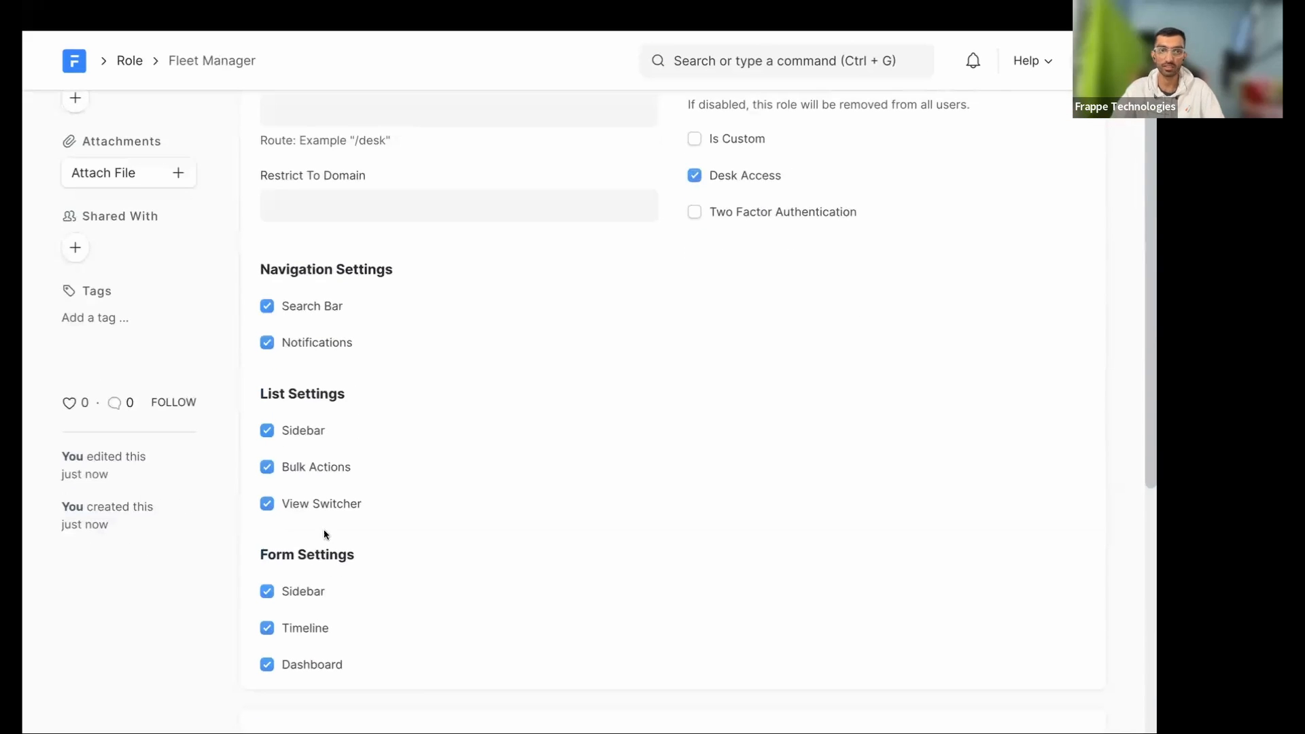
scroll(614, 386, "up", 2)
scroll(614, 386, "left", 2)
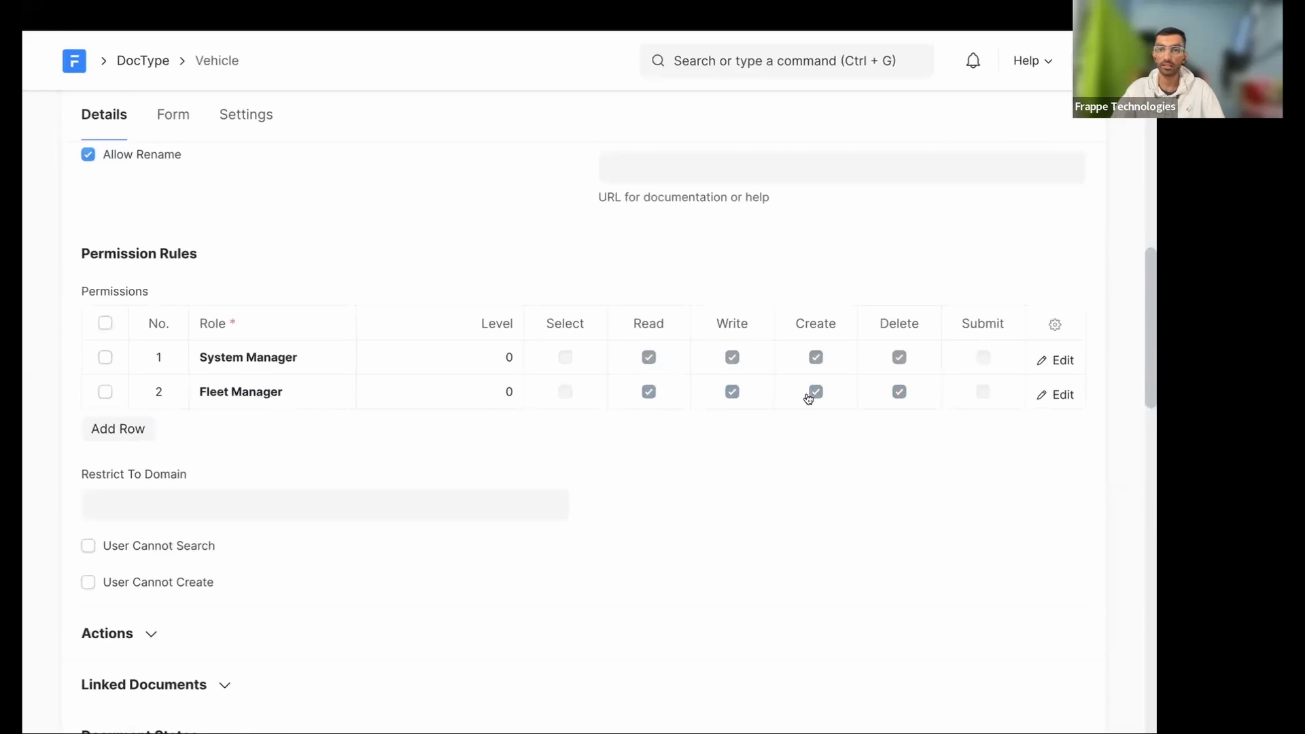
- Untick Create and Delete for Fleet Manager, keeping Read and Write, and save the DocType
left_click(665, 398)
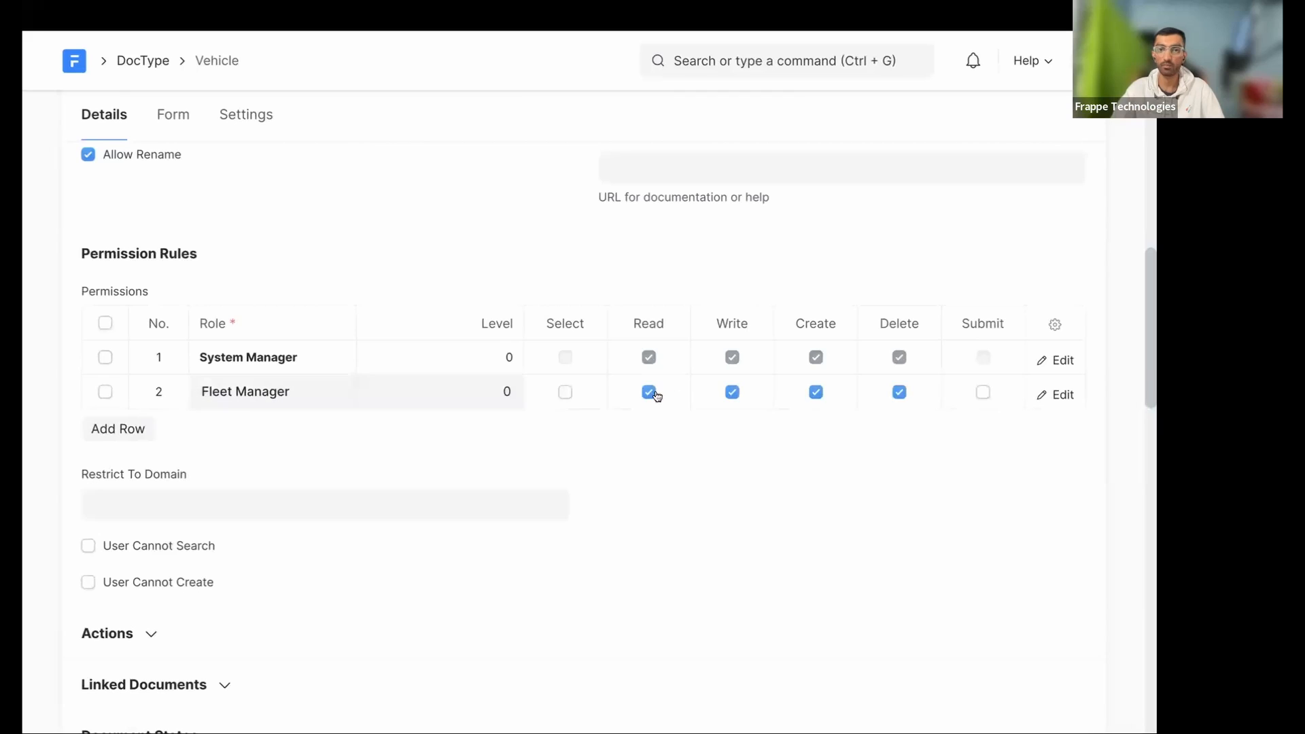
left_click(815, 393)
left_click(898, 392)
left_click(847, 582)
key("super+s")
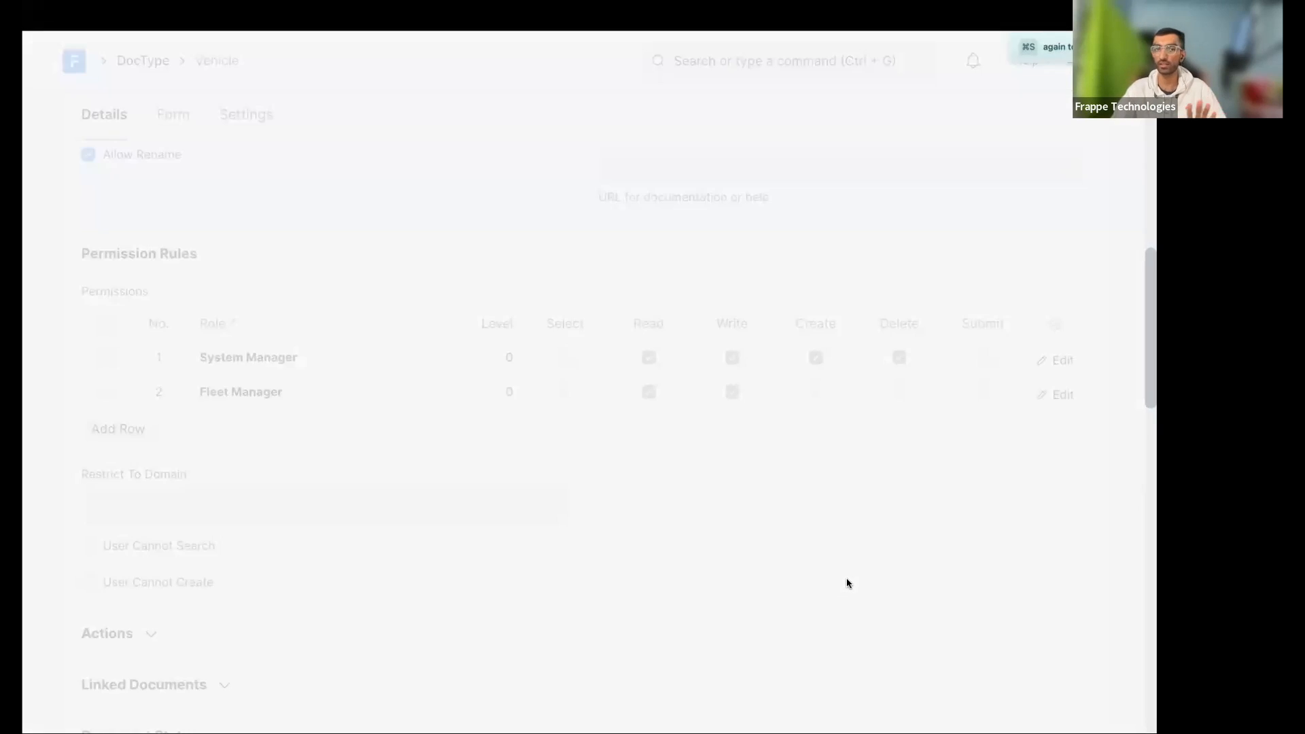
scroll(468, 408, "down", 8)
- Open the User list by searching 'us'
left_click(728, 60)
type("us")
key("Return")
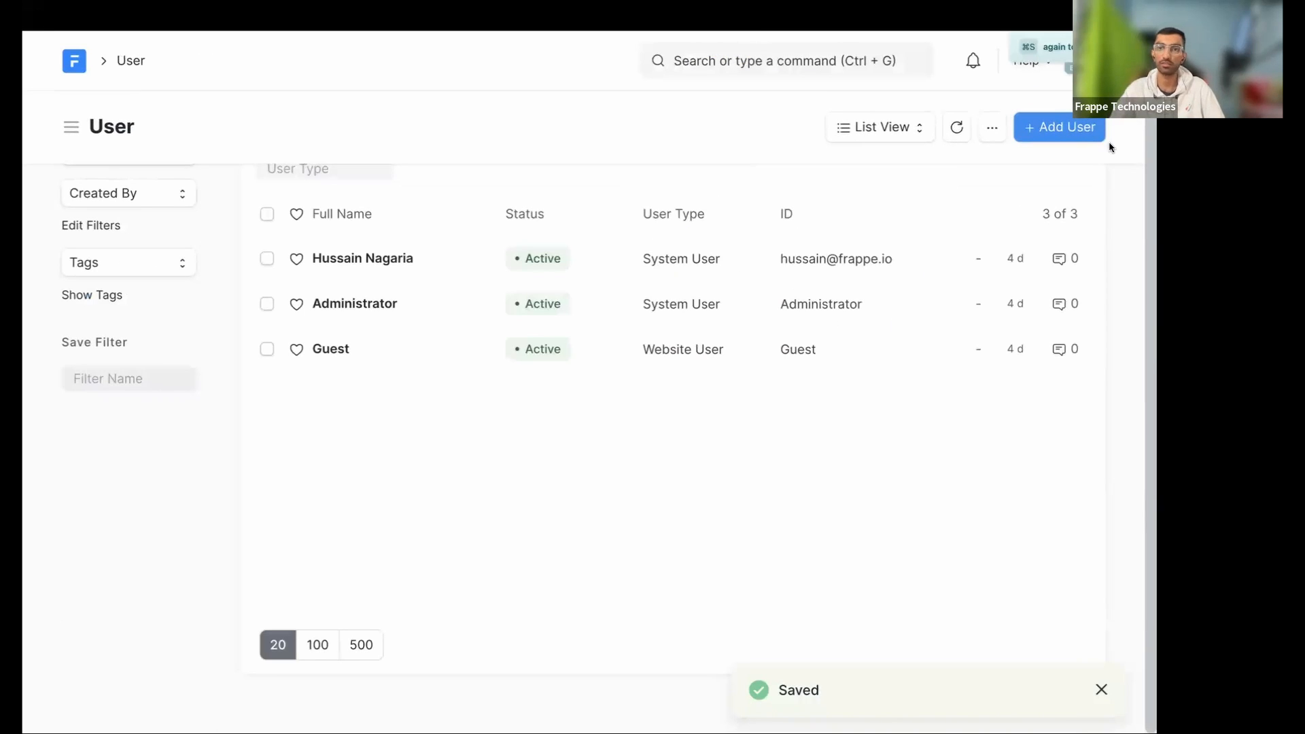
- Create a new user with their e-mail and first name, dismiss the no-roles warning, and reload the list
left_click(1066, 128)
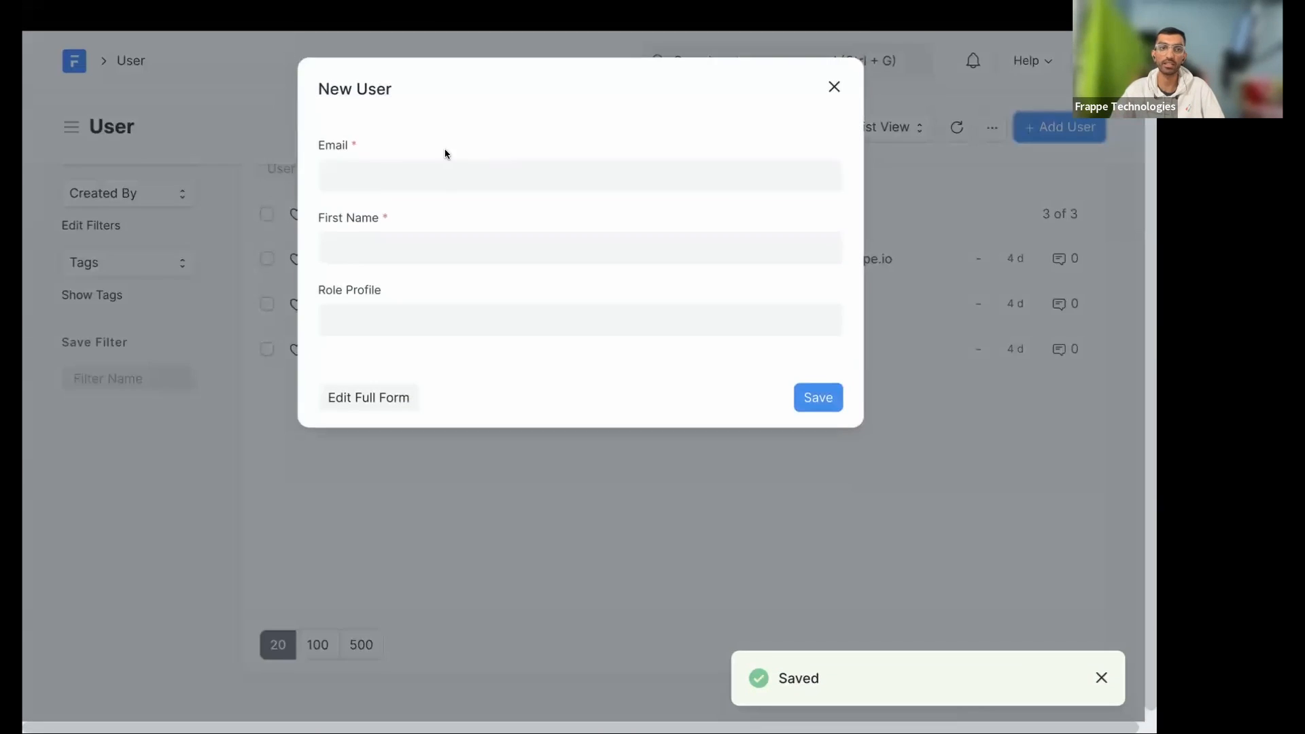
left_click(377, 169)
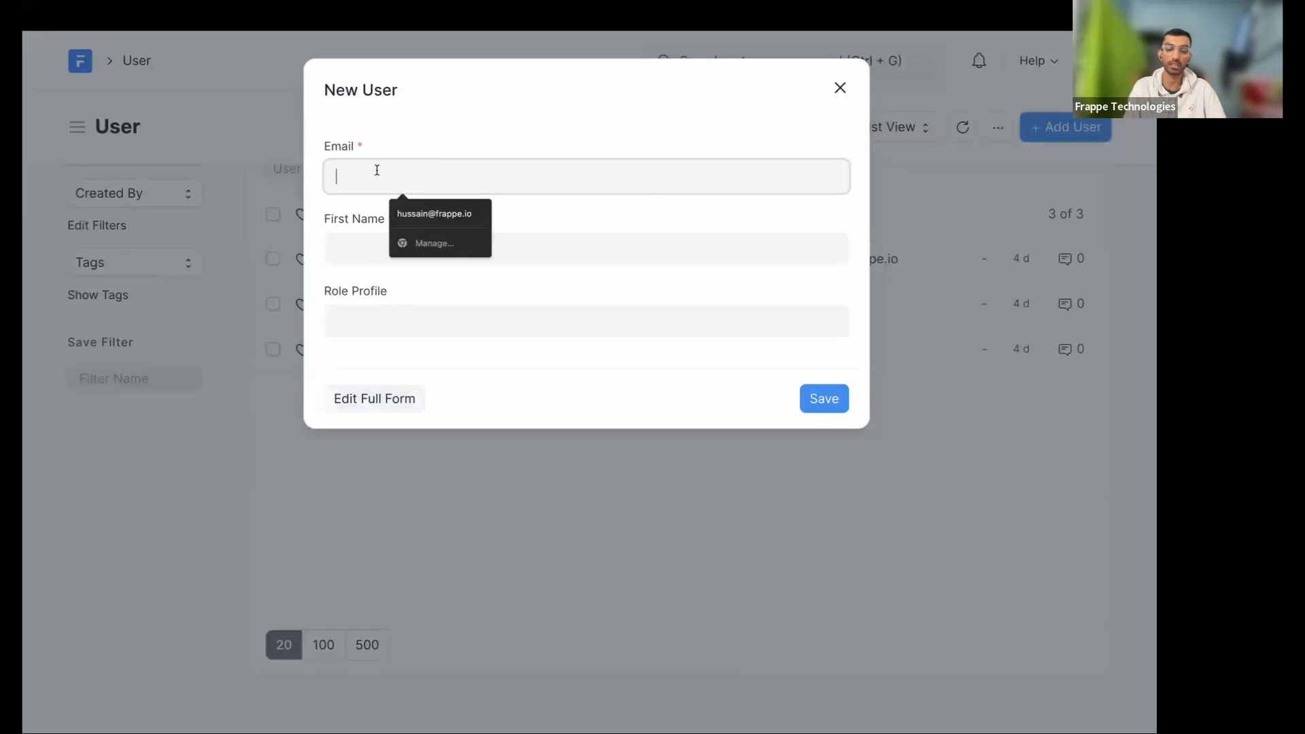
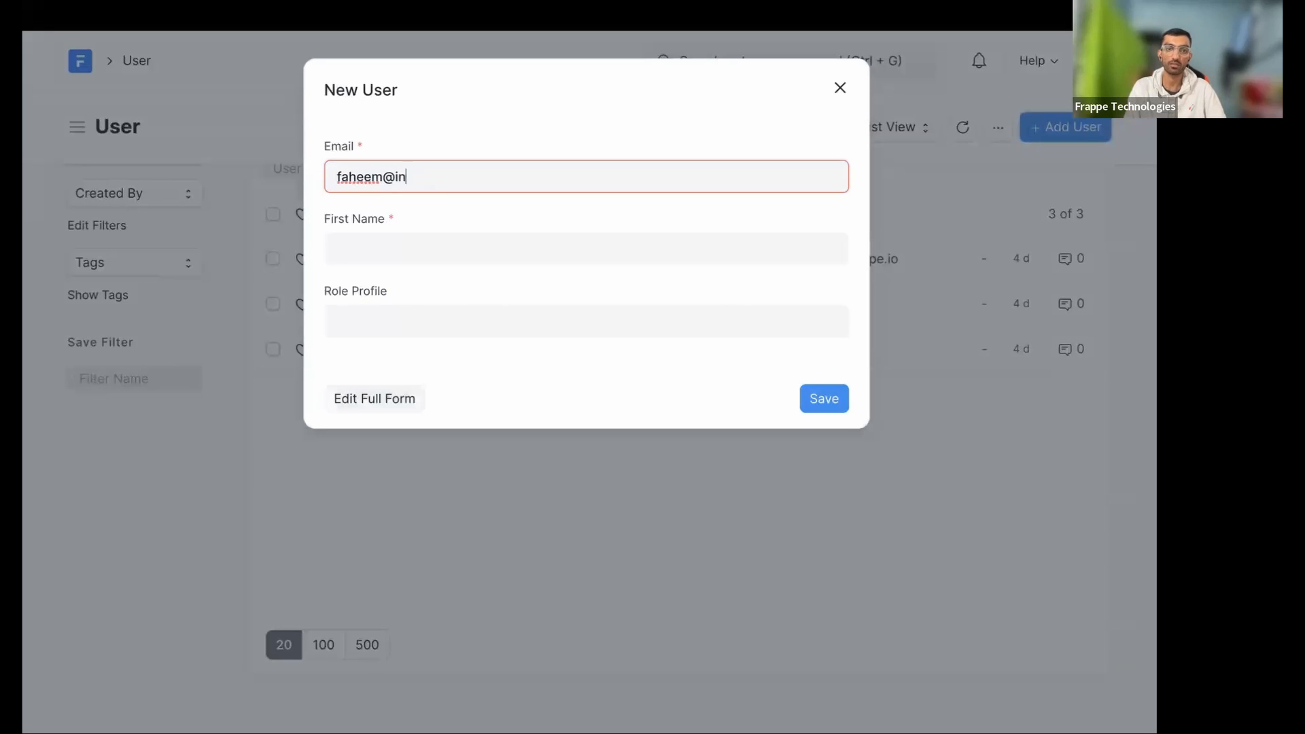
key("Tab")
type("Fahee")
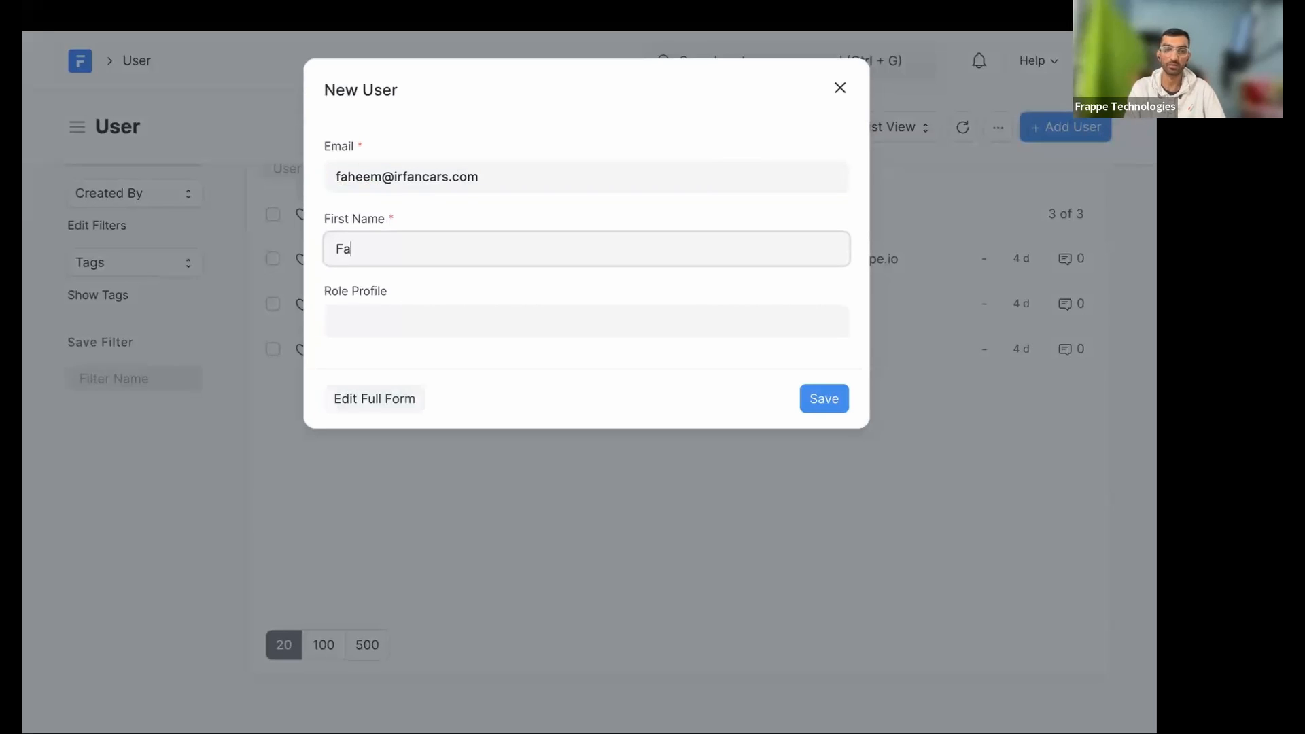
key("Tab")
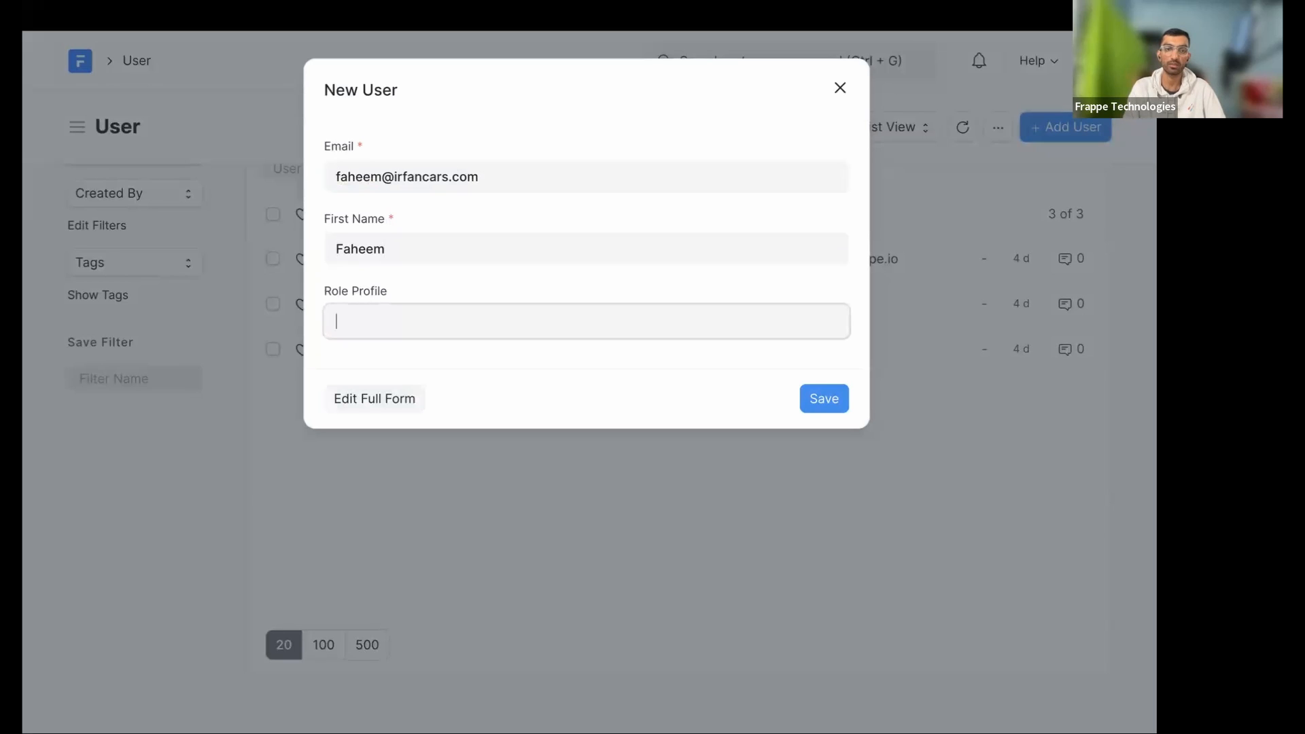
left_click(436, 284)
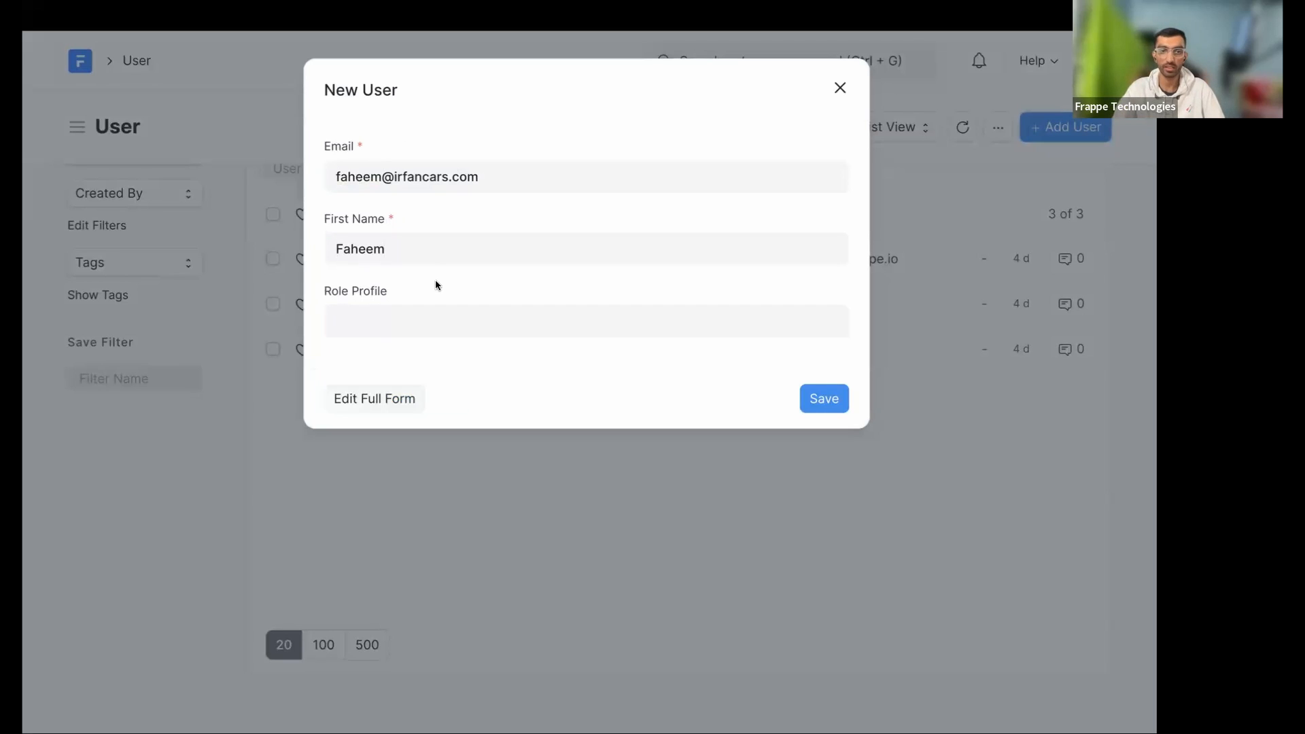
left_click(824, 399)
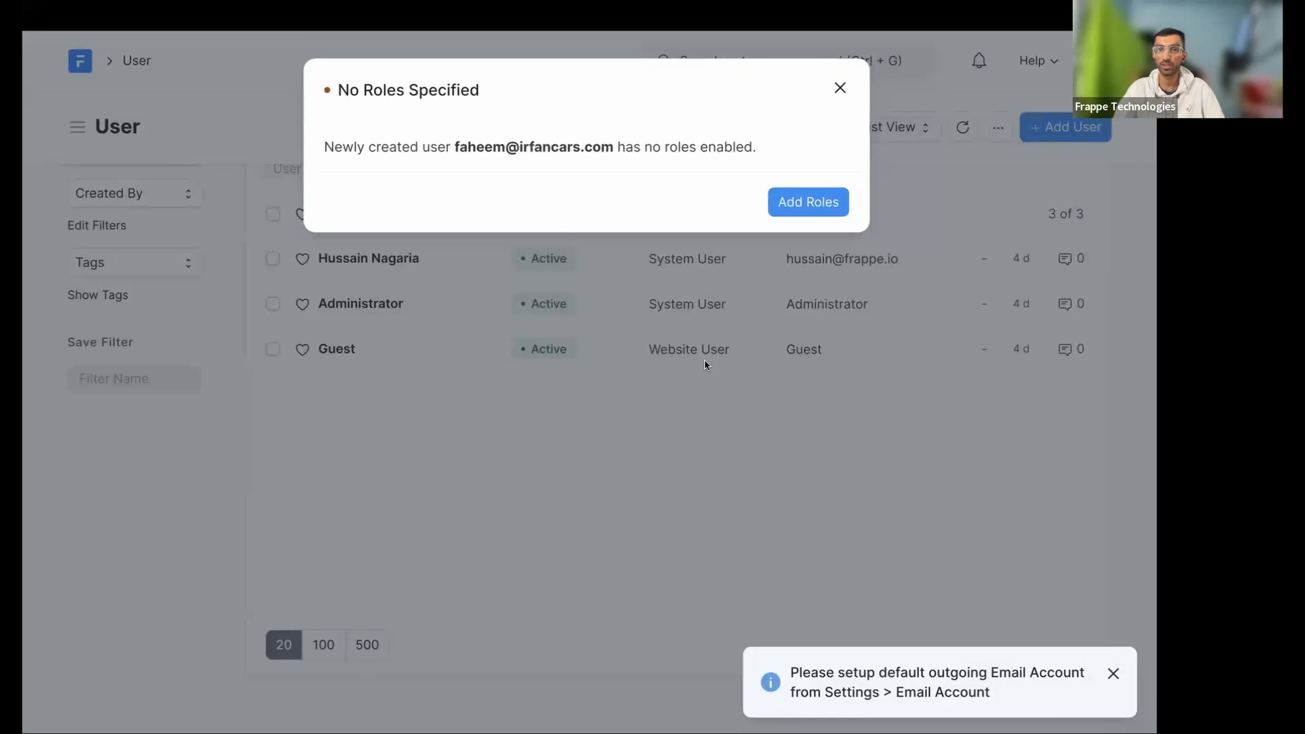
left_click(709, 361)
left_click(955, 127)
scroll(462, 326, "down", 1)
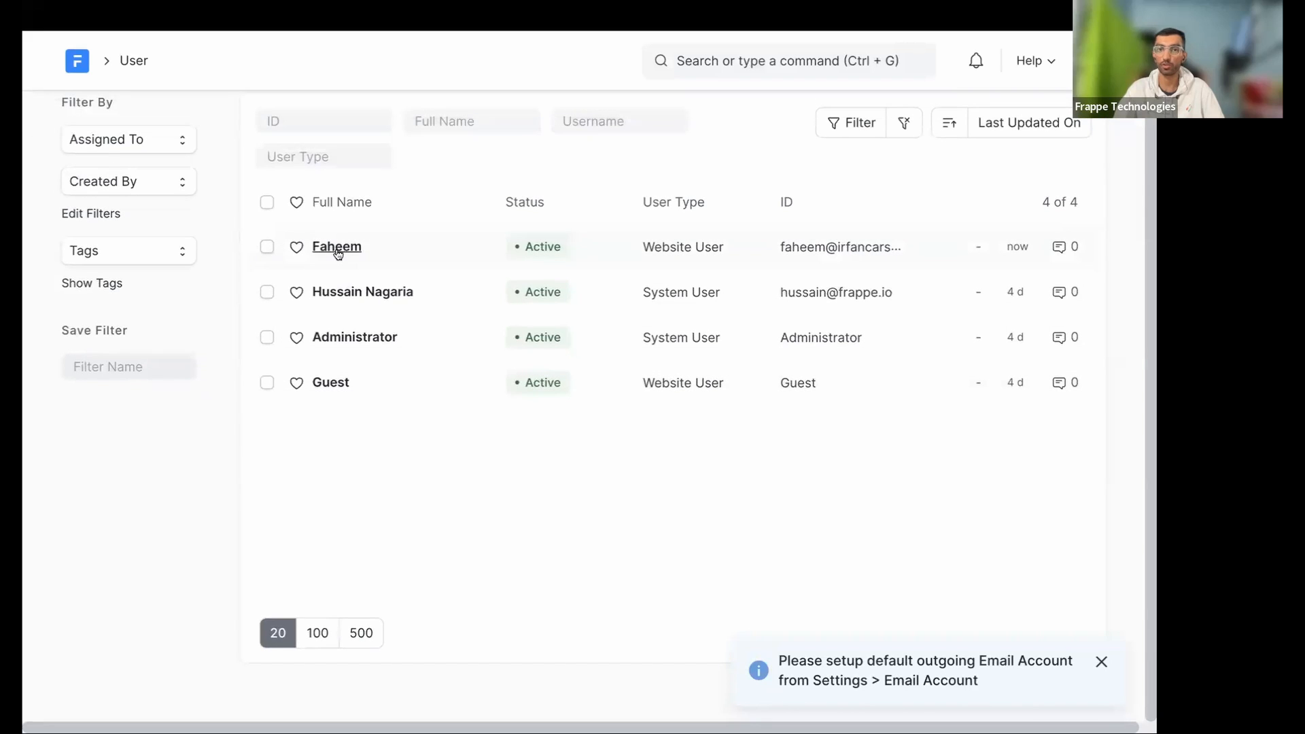
- Tick the Fleet Manager role on the new user's record, save, and view that role's permissions
left_click(337, 247)
left_click(458, 193)
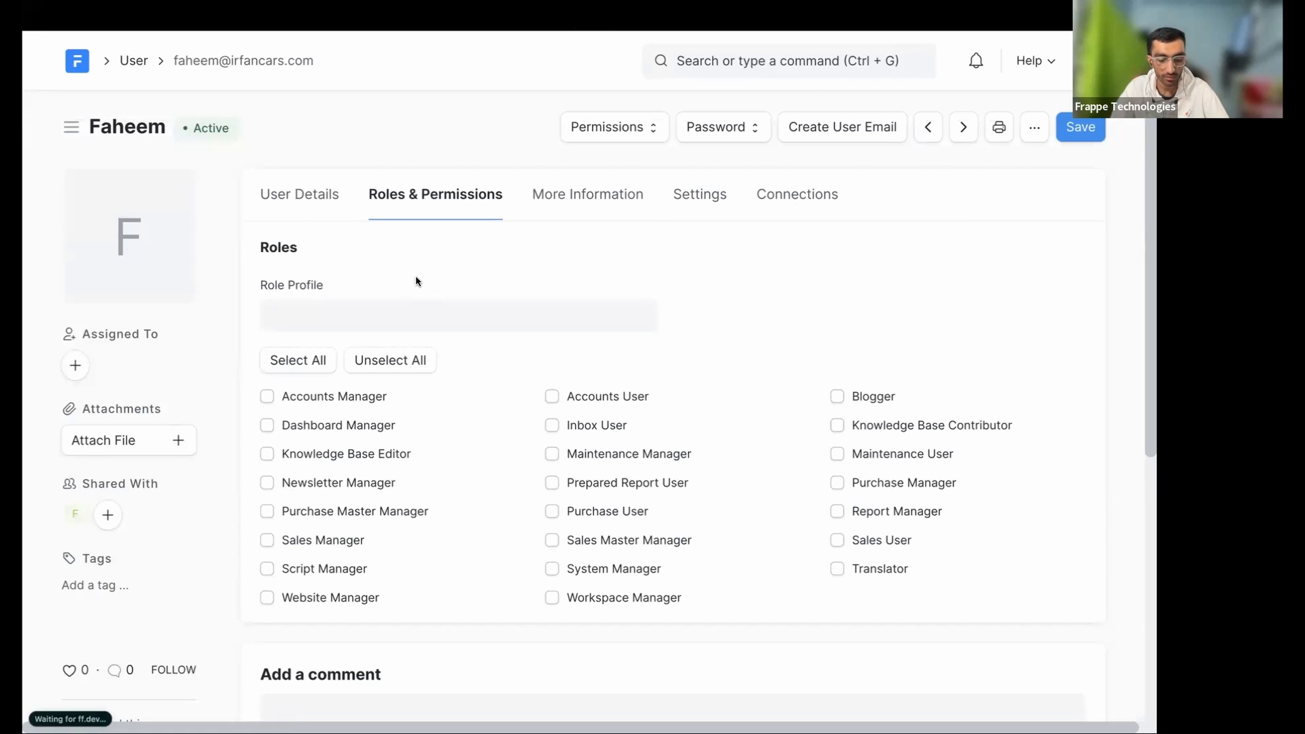
left_click(430, 203)
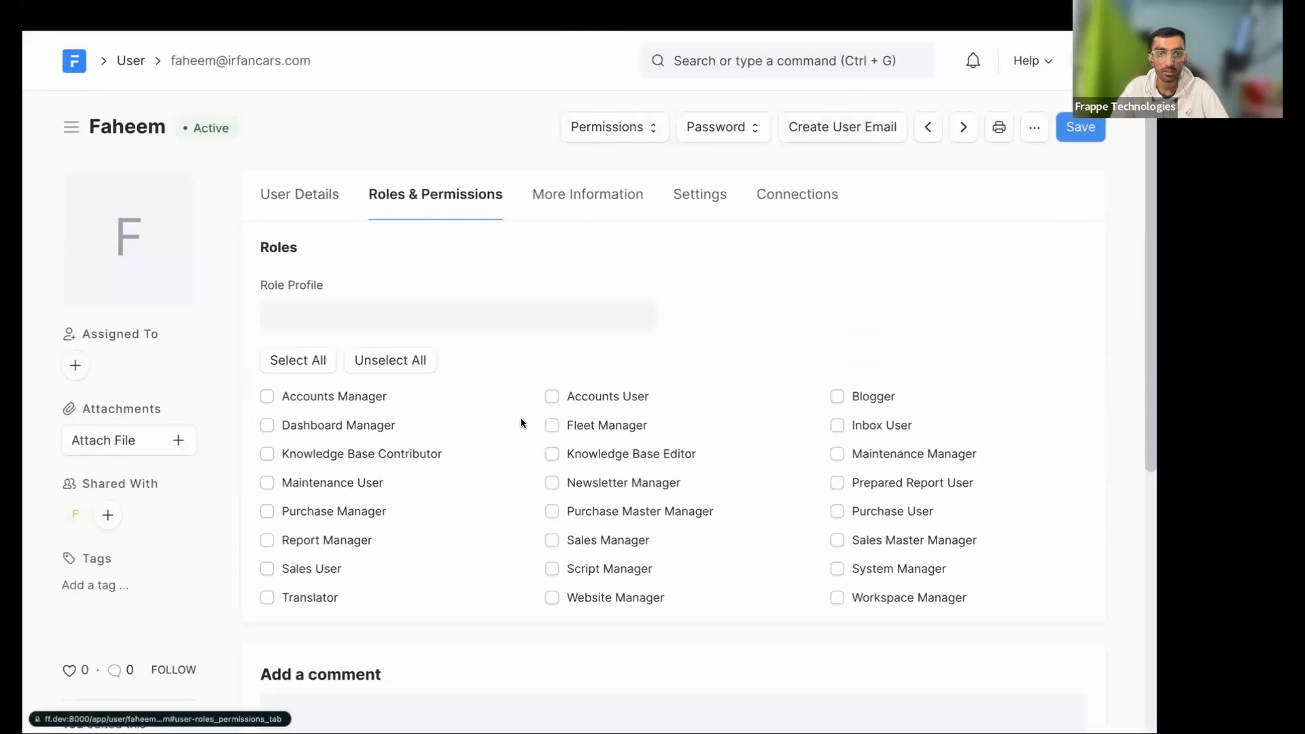
scroll(524, 425, "down", 3)
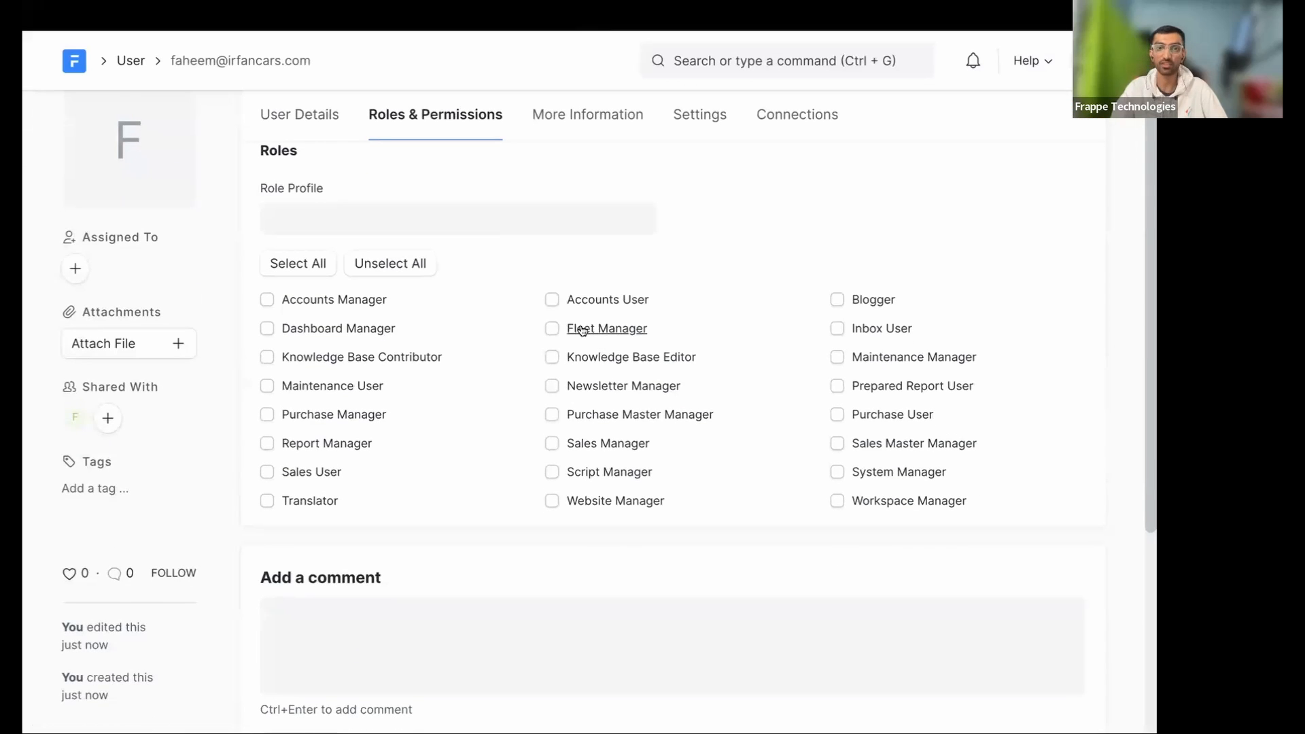
left_click(553, 329)
key("super+s")
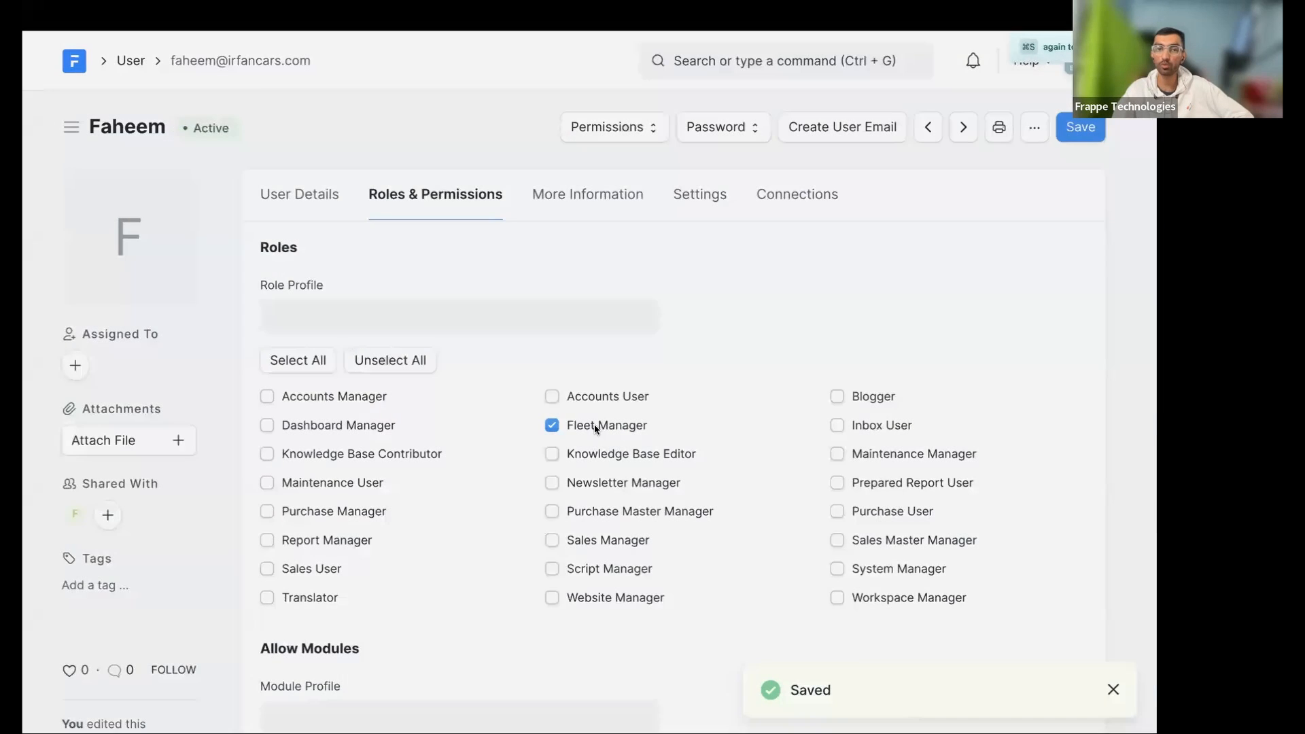
left_click(596, 426)
mouse_move(257, 189)
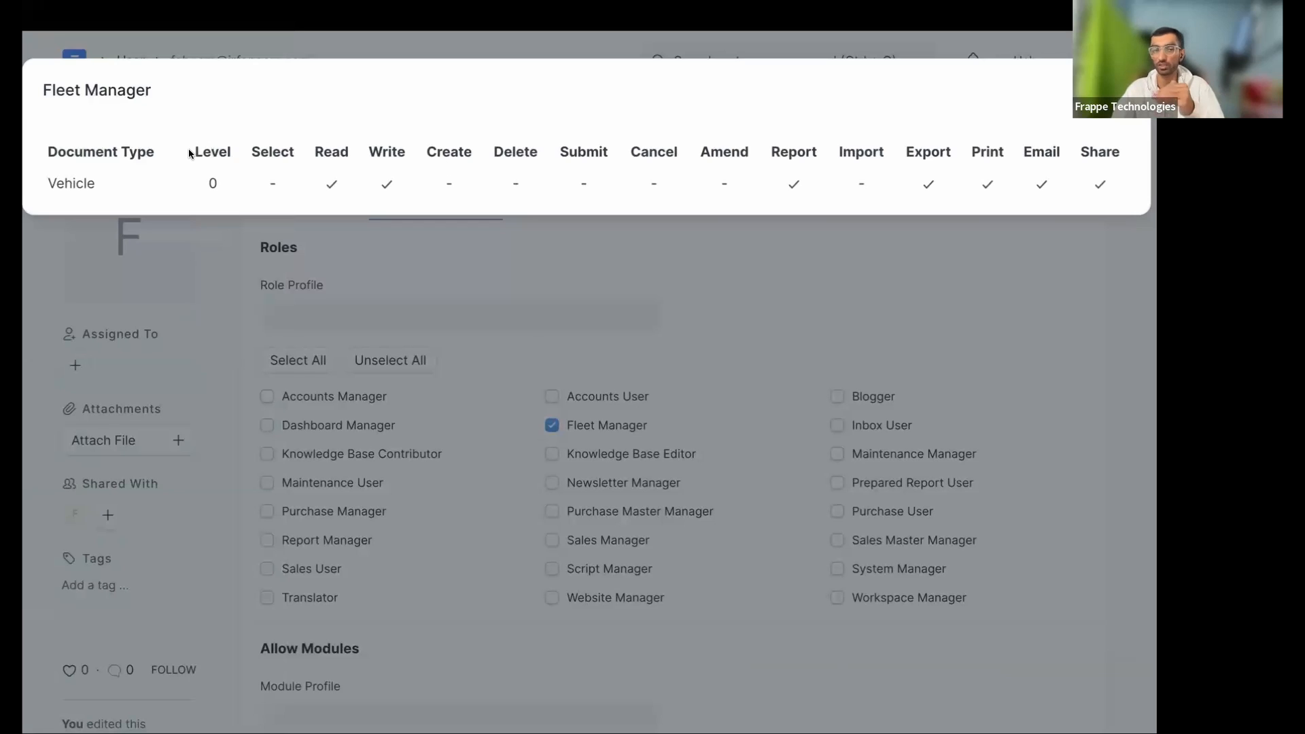
left_click_drag(94, 183, 57, 178)
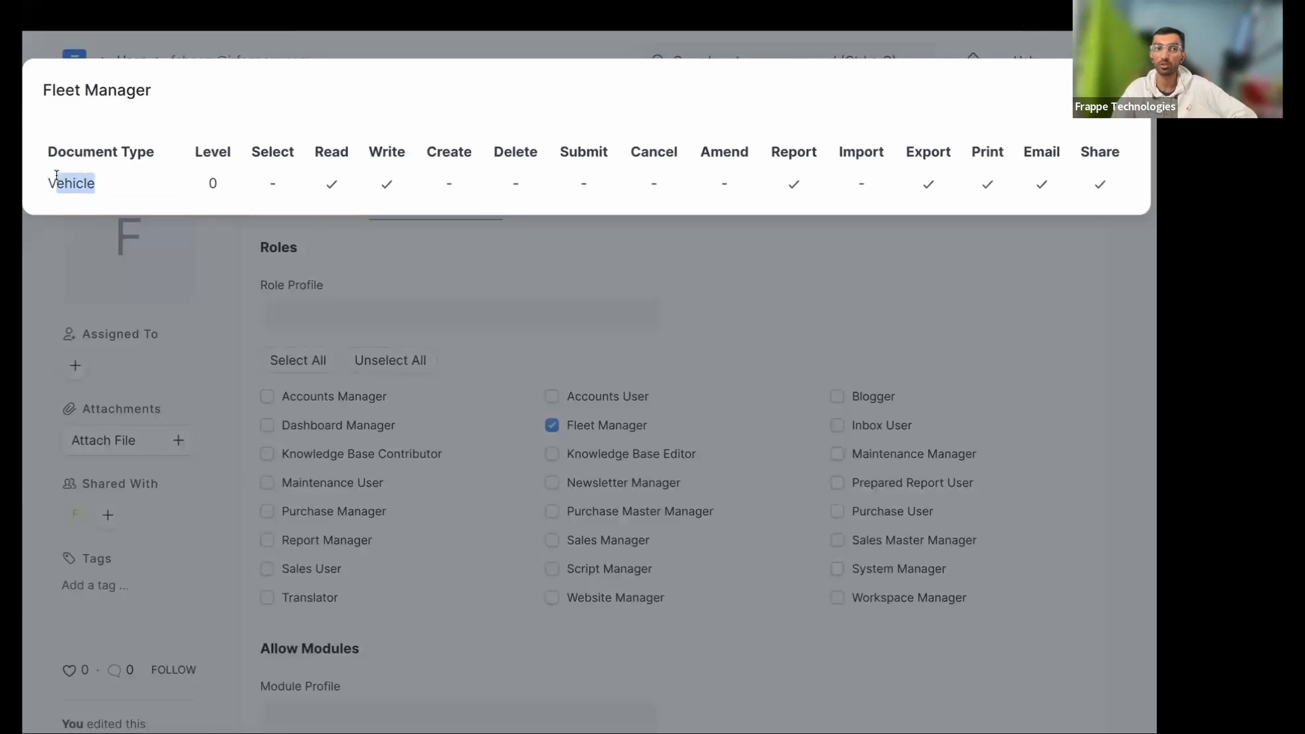
left_click(328, 185)
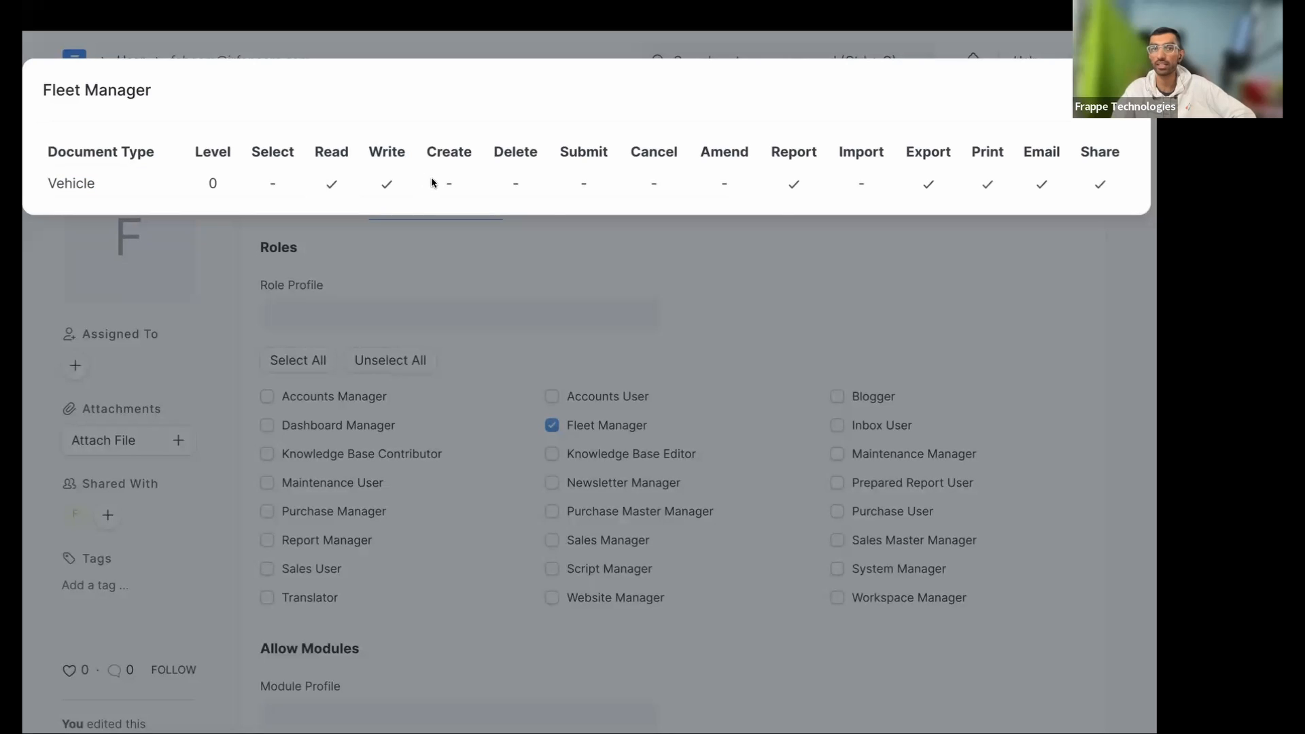
left_click(770, 253)
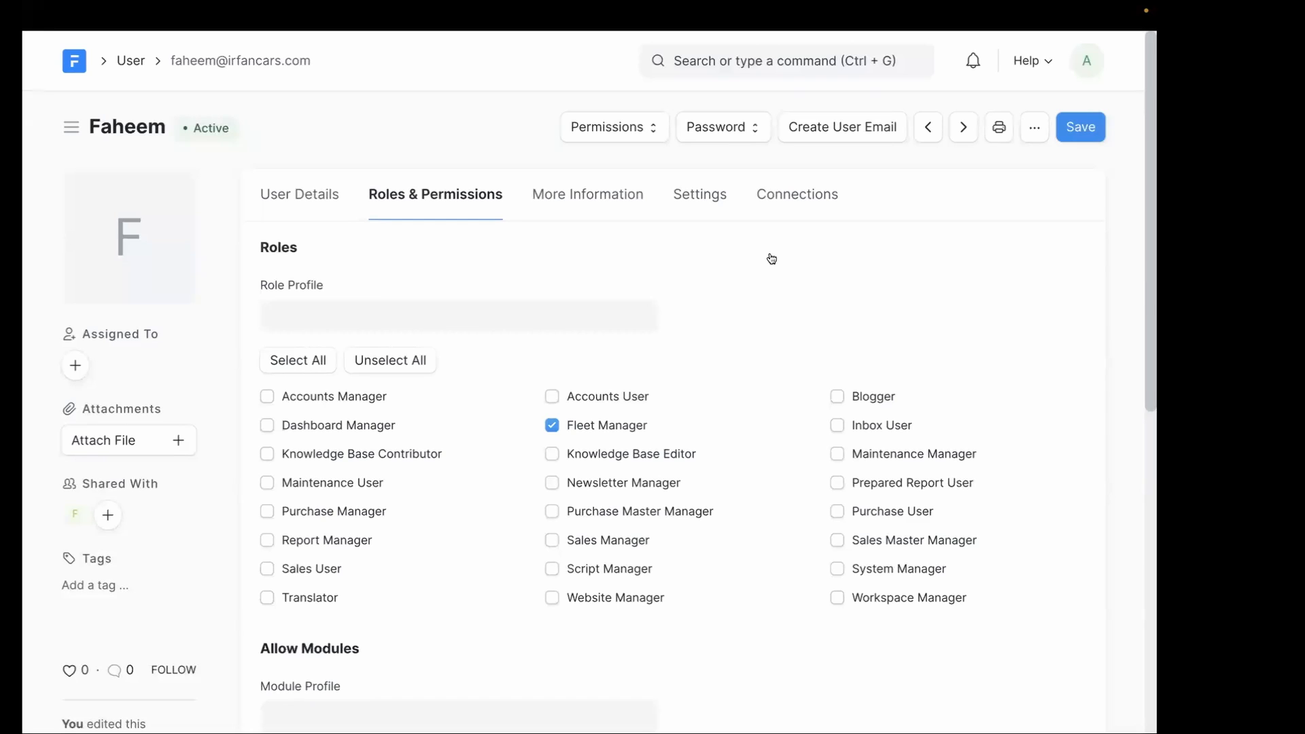
left_click(590, 428)
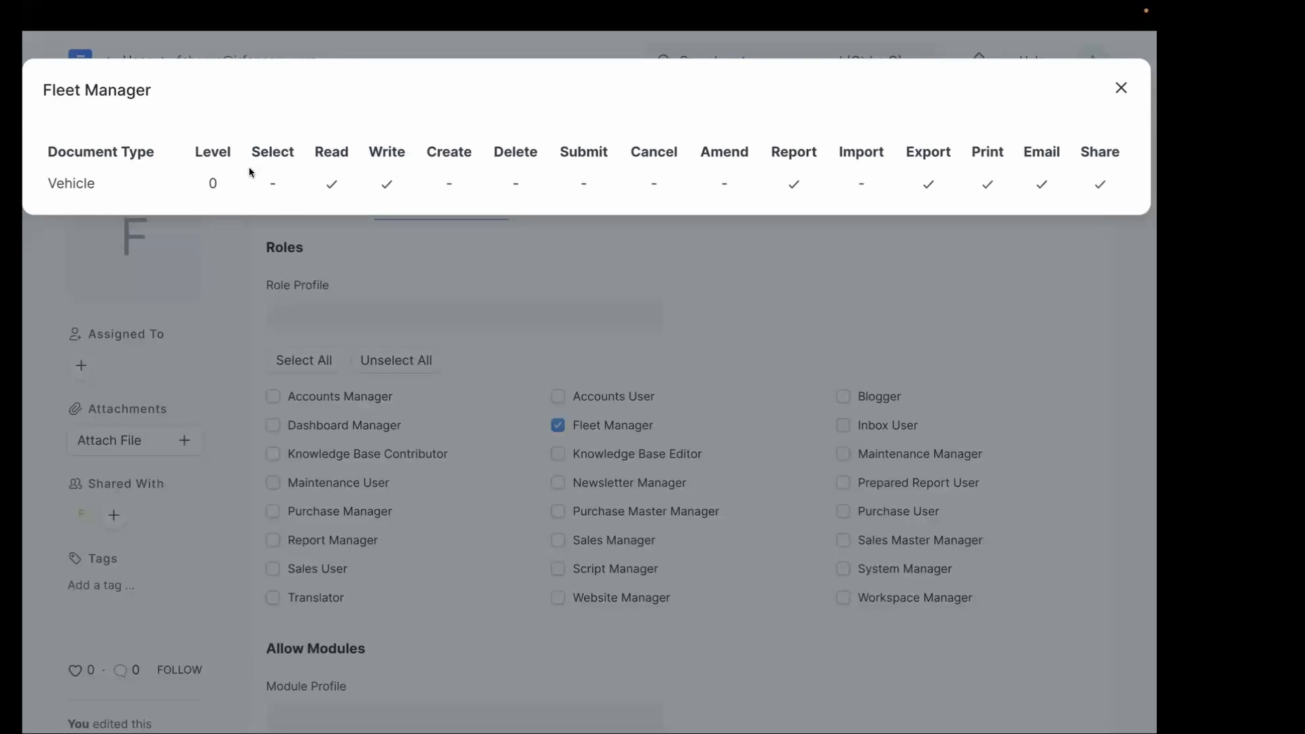
double_click(211, 151)
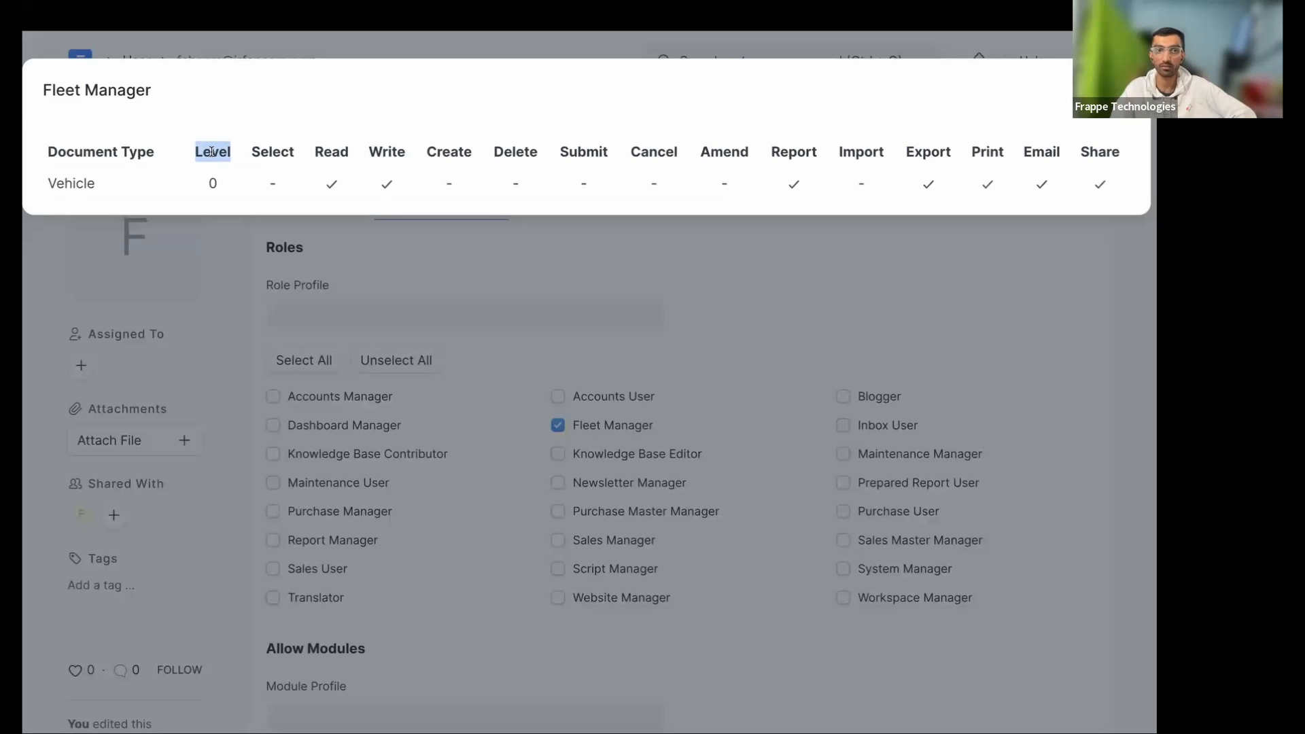
double_click(275, 151)
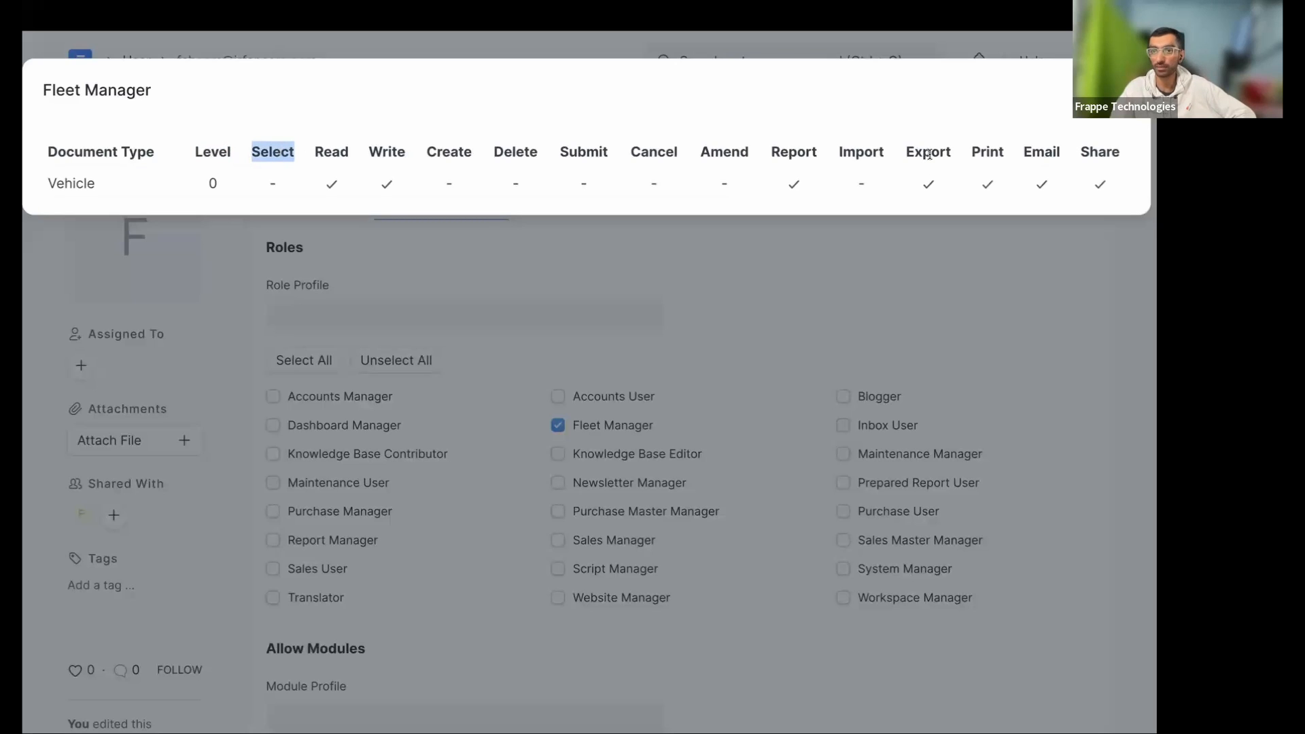
double_click(1106, 151)
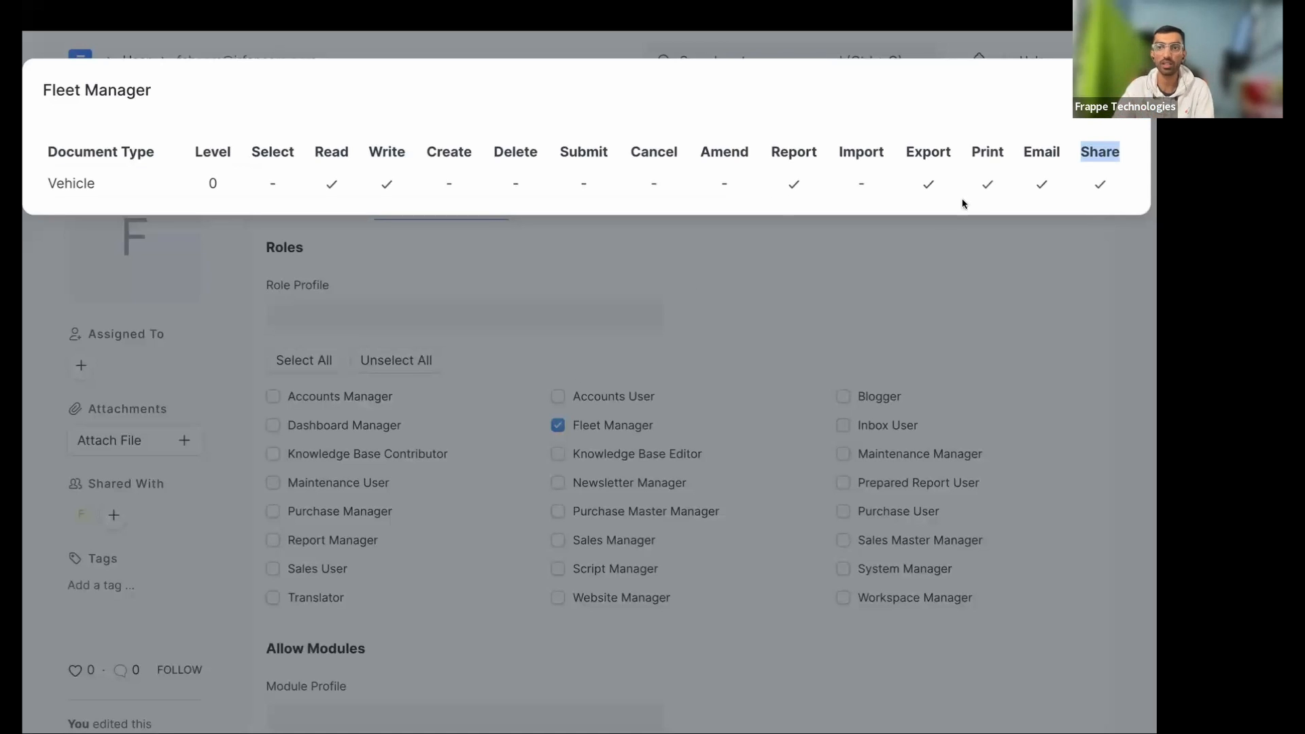
left_click(1033, 166)
left_click(1024, 228)
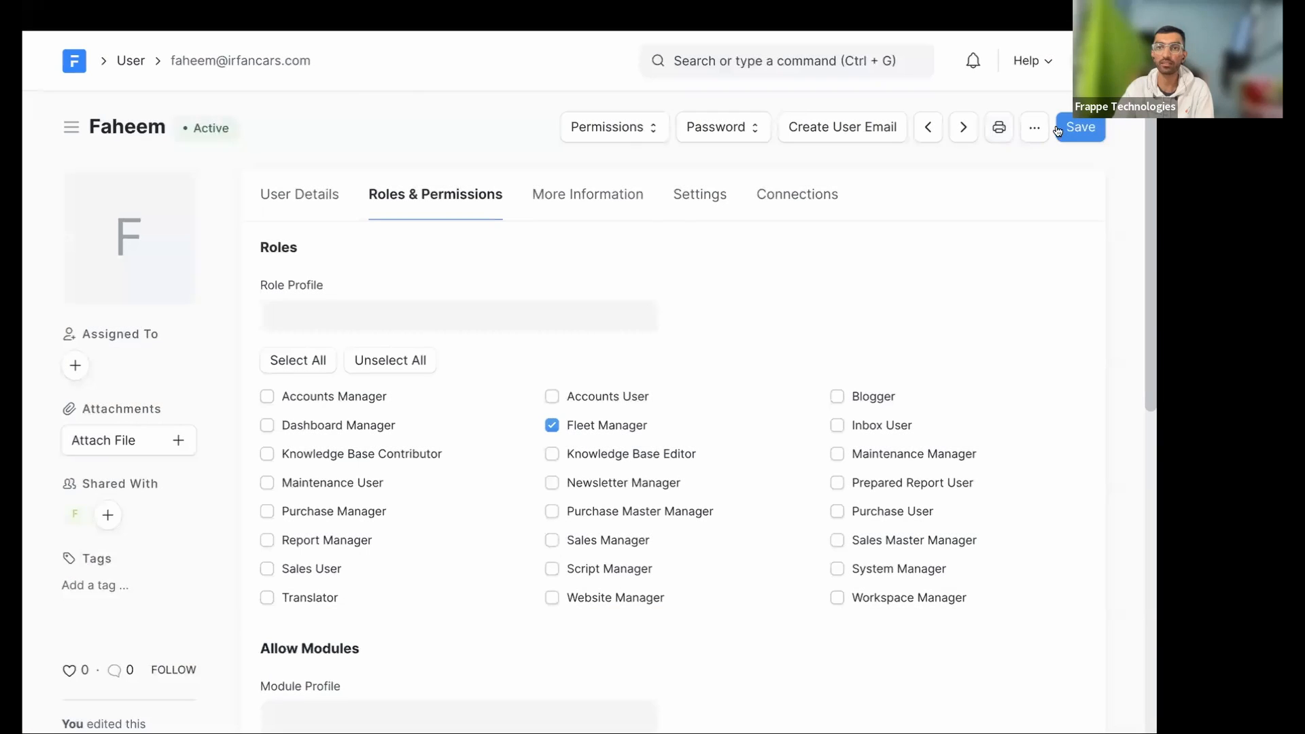
left_click(1034, 127)
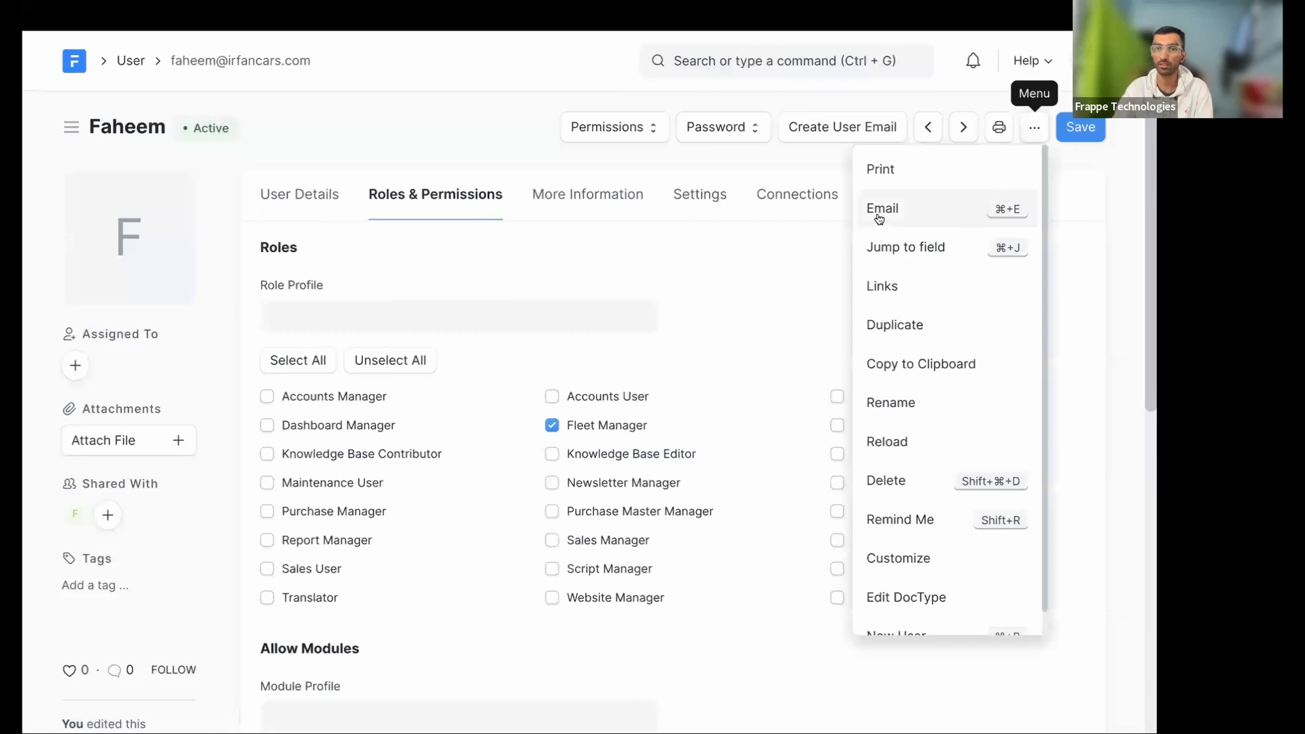
left_click(960, 220)
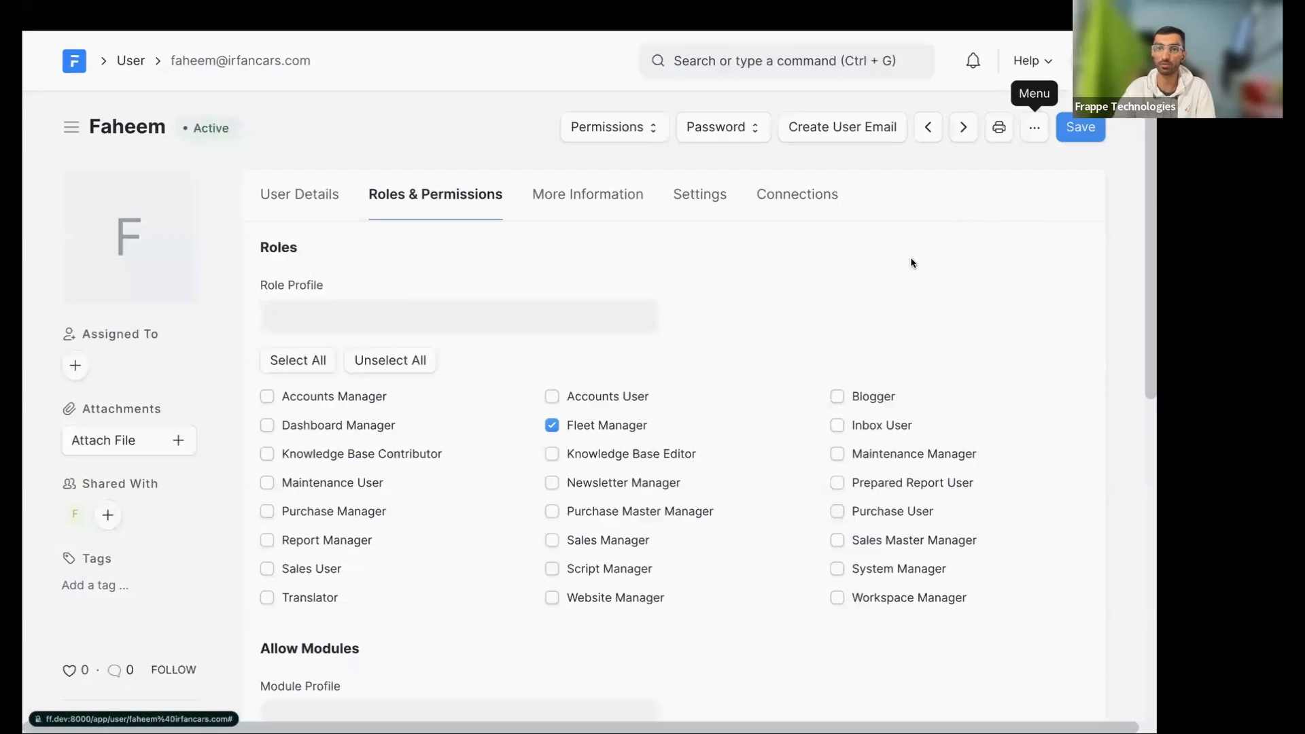
left_click(1028, 310)
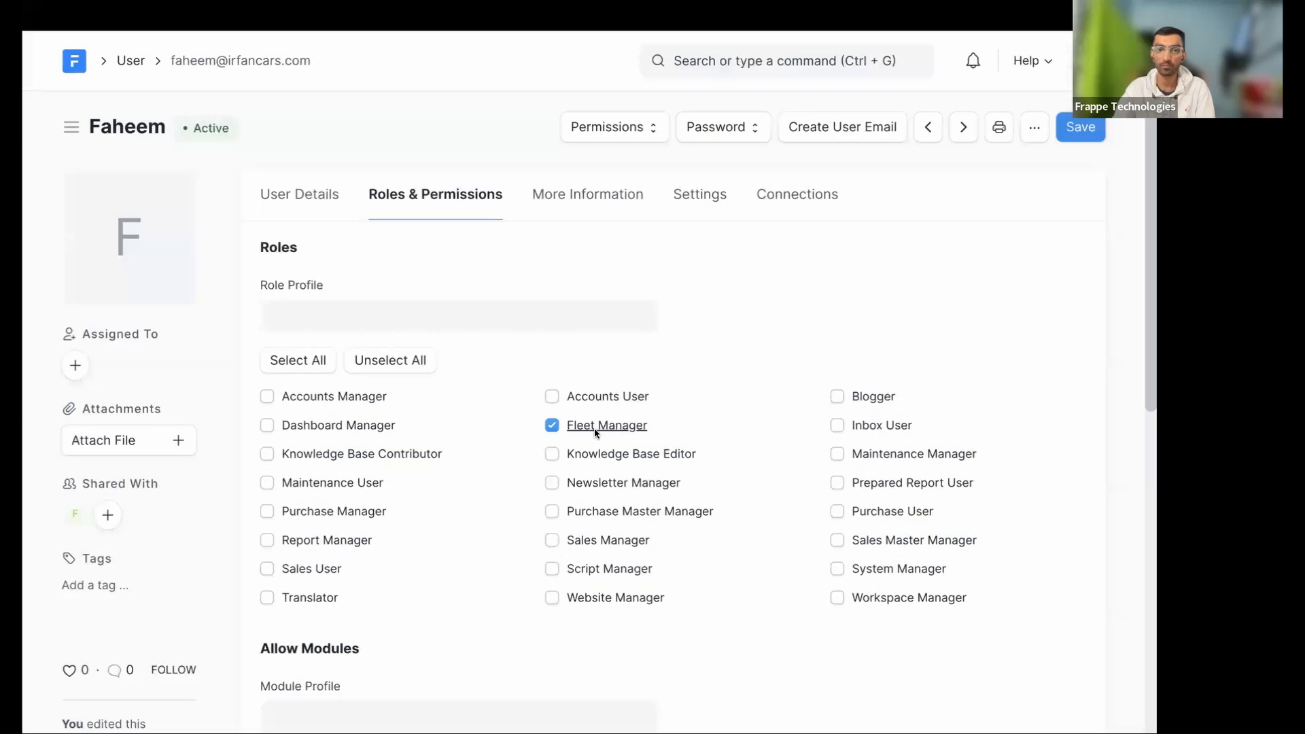
left_click(605, 426)
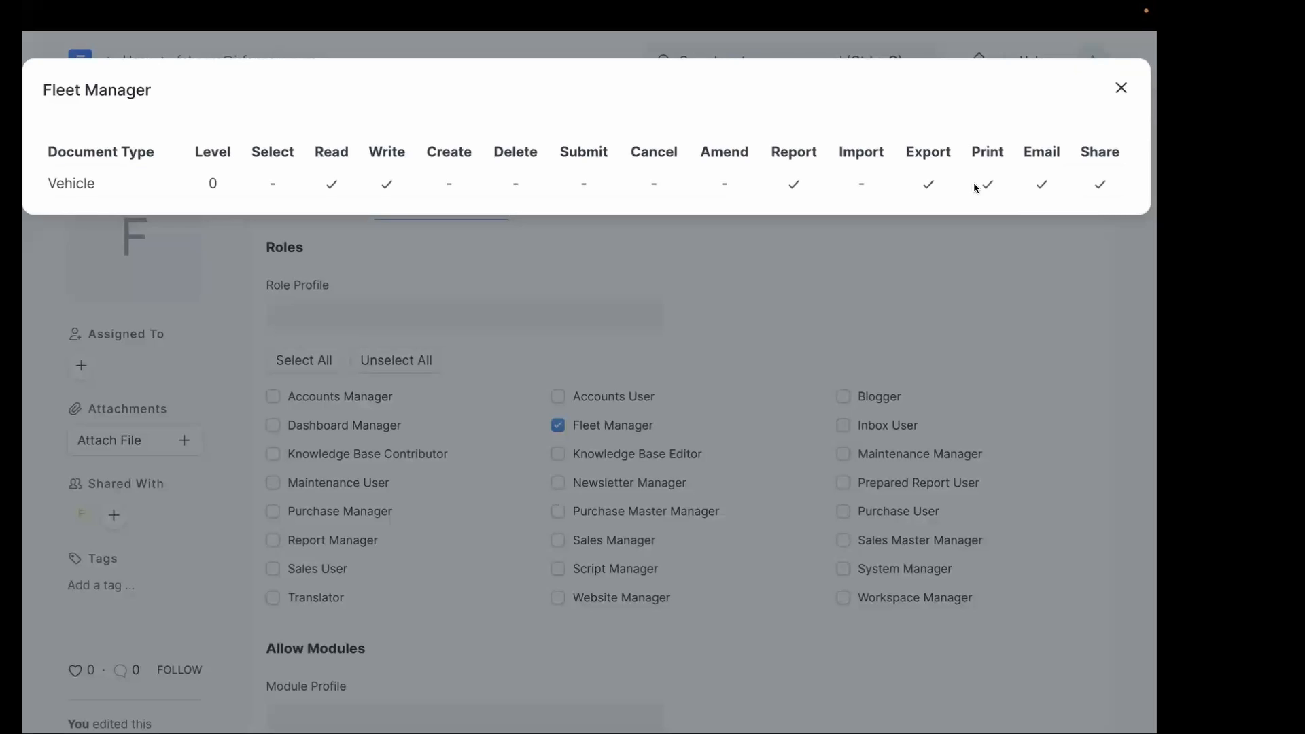
key("Escape")
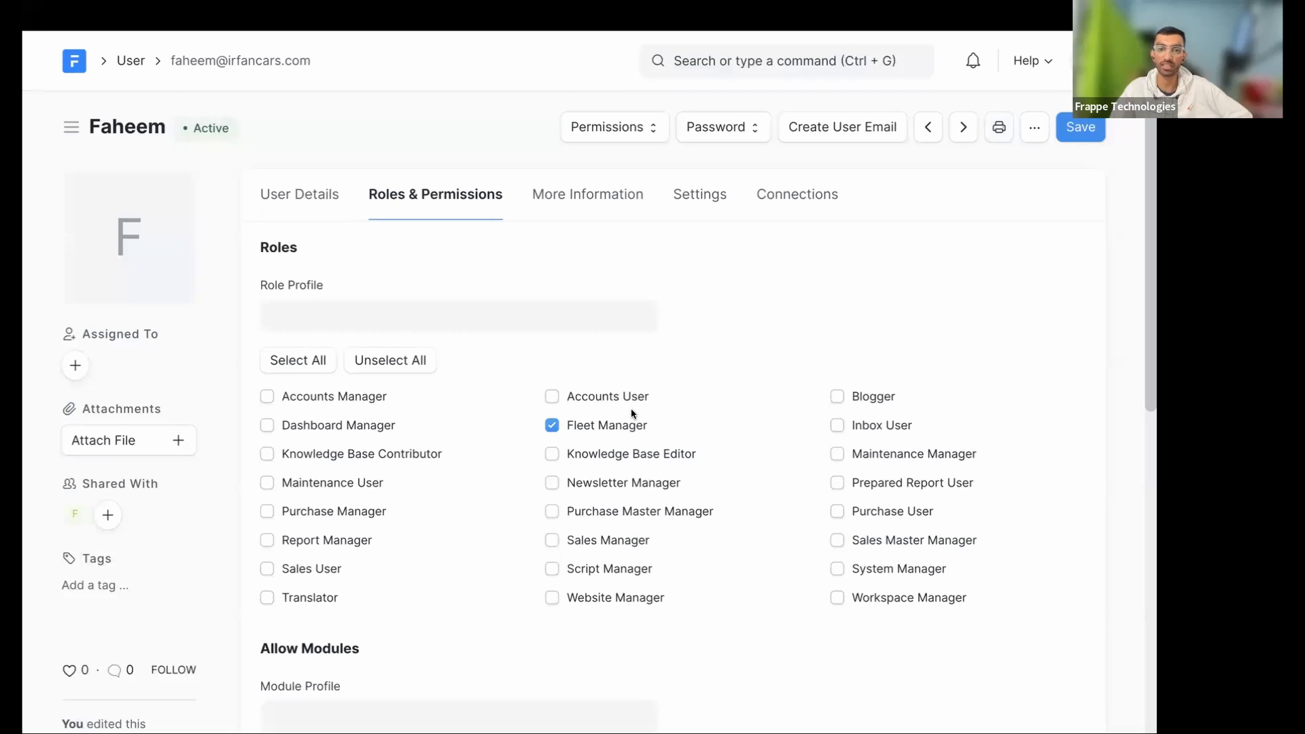
left_click(624, 427)
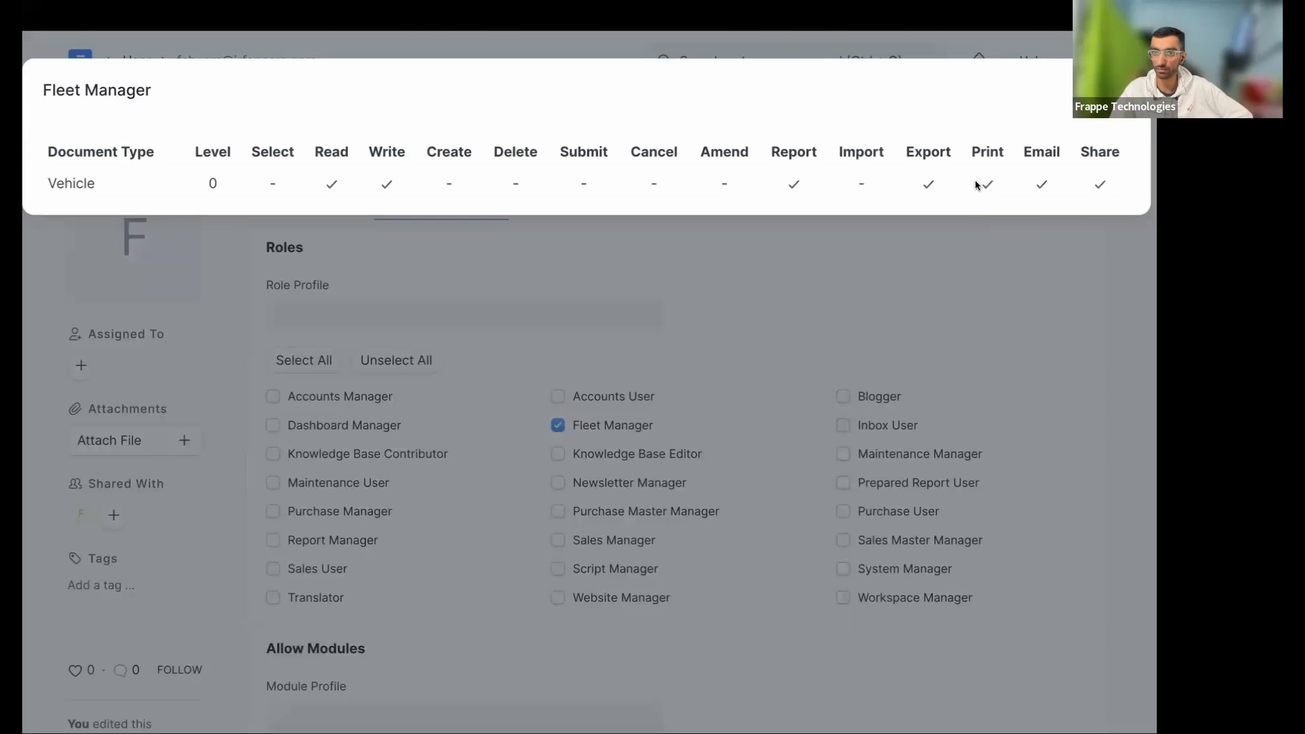
key("Escape")
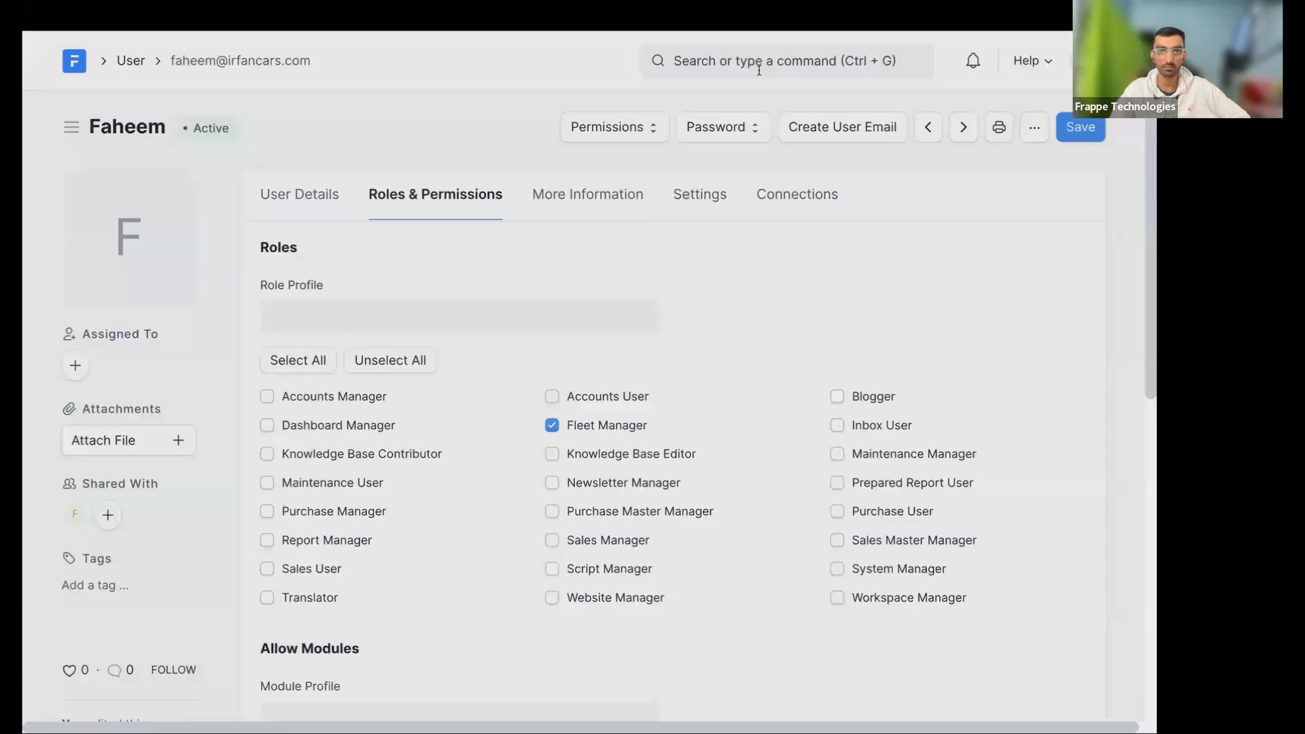
left_click(760, 65)
type("export")
key("Return")
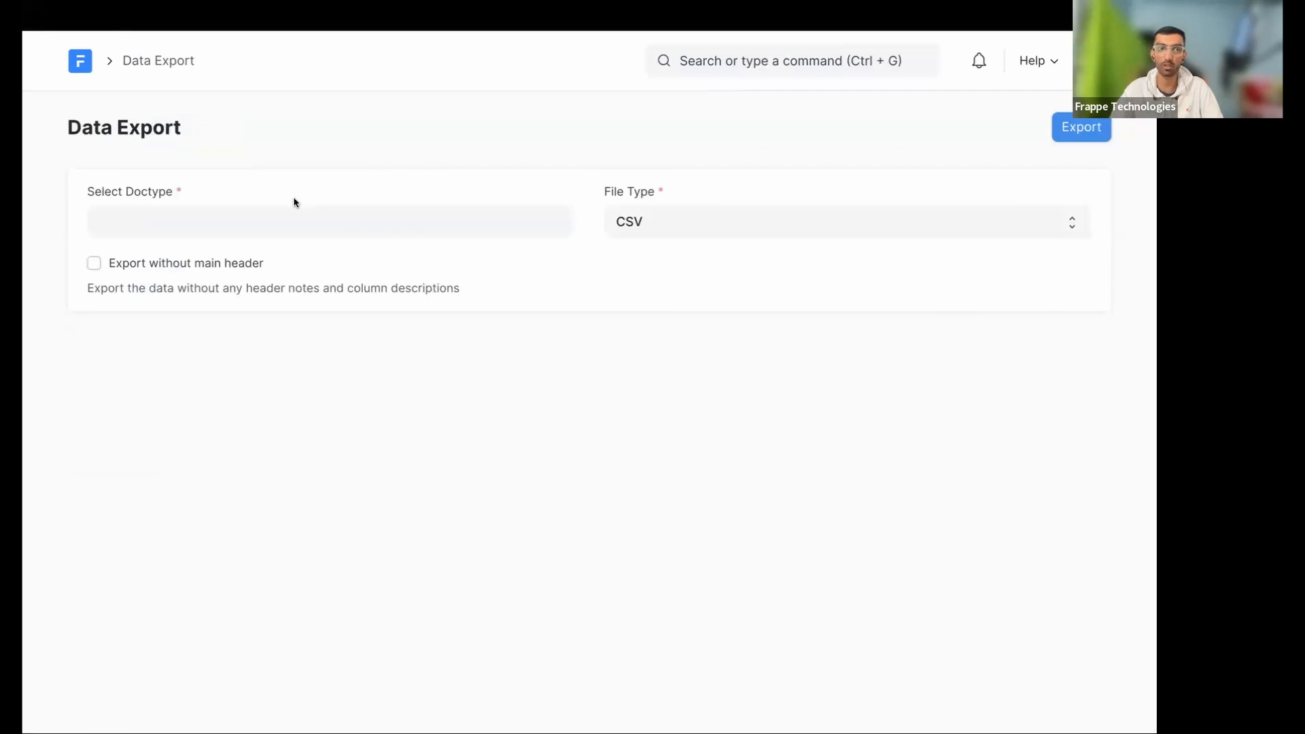
left_click(272, 218)
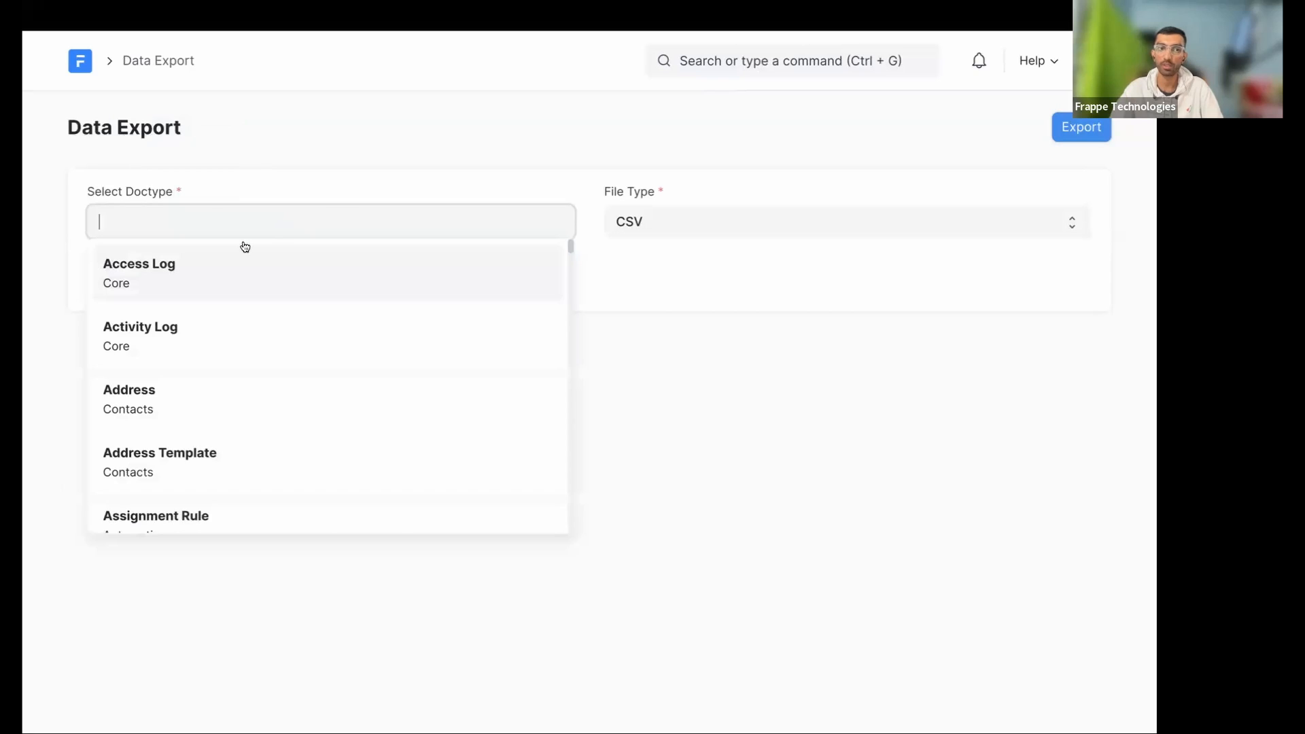
double_click(365, 186)
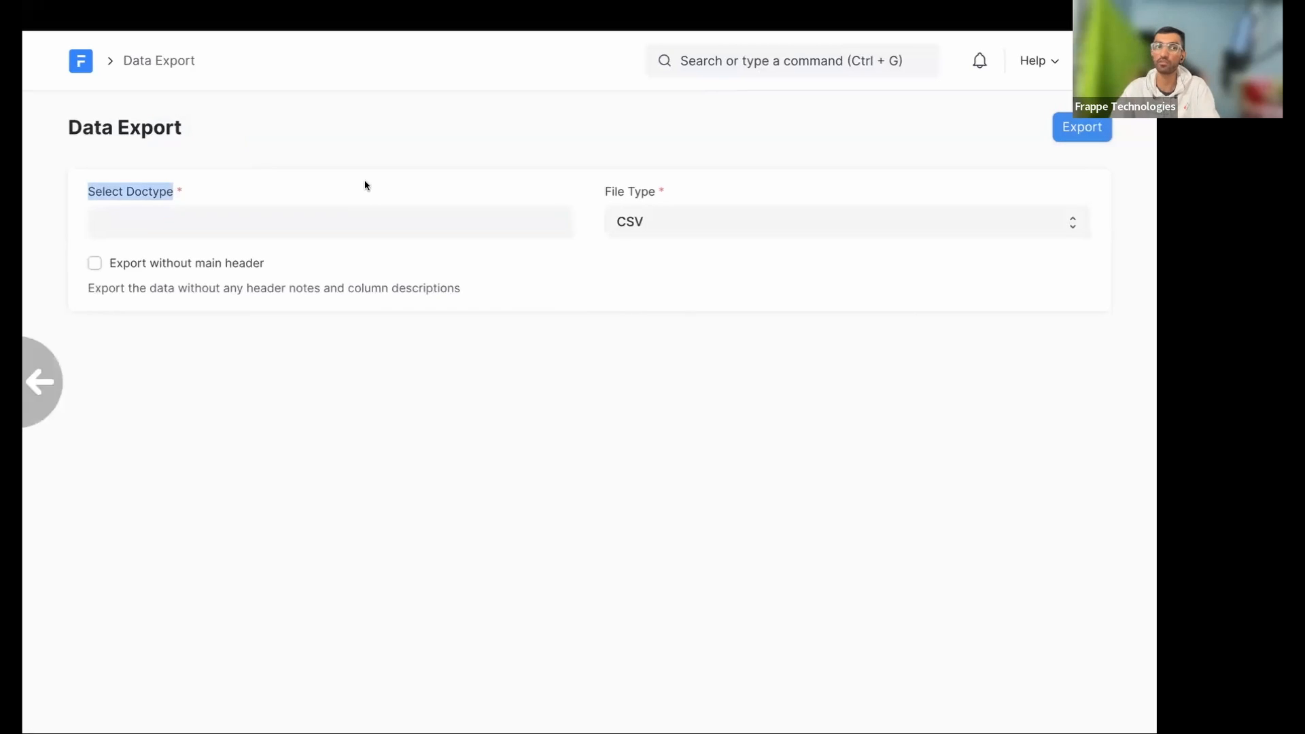
scroll(366, 186, "left", 5)
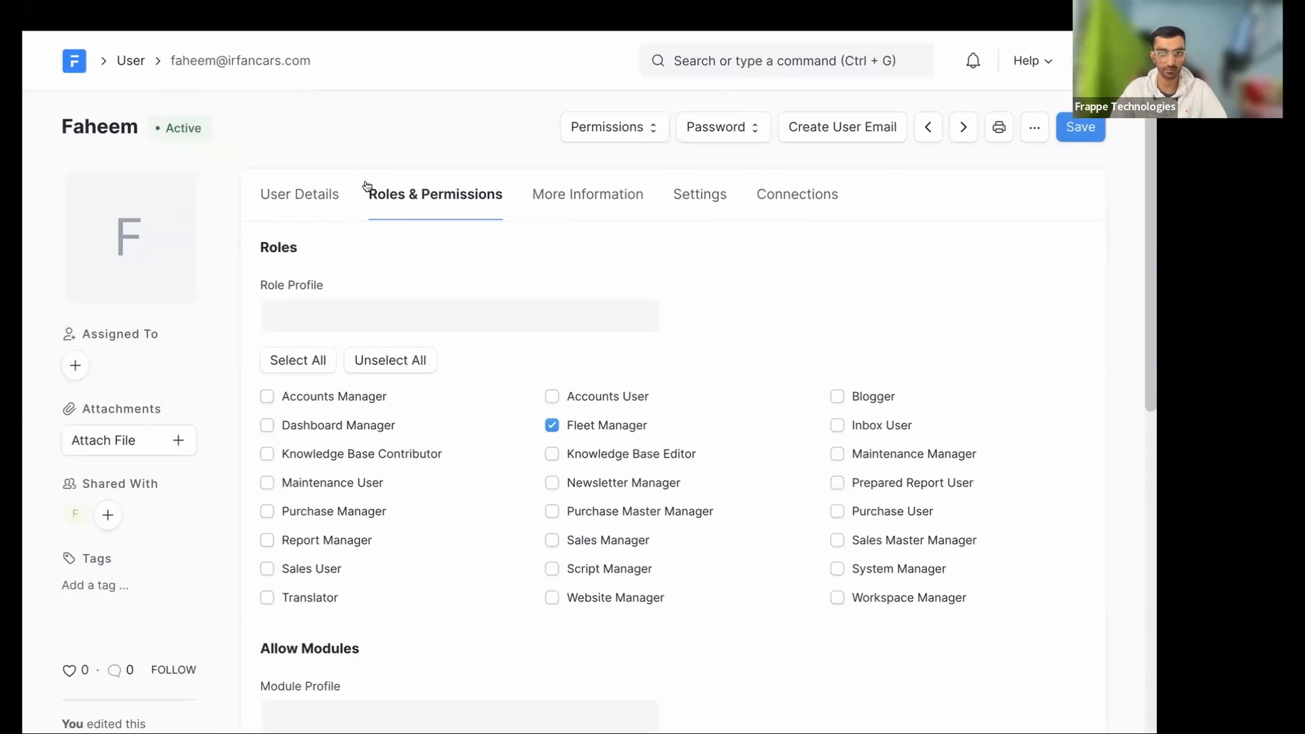
left_click(605, 421)
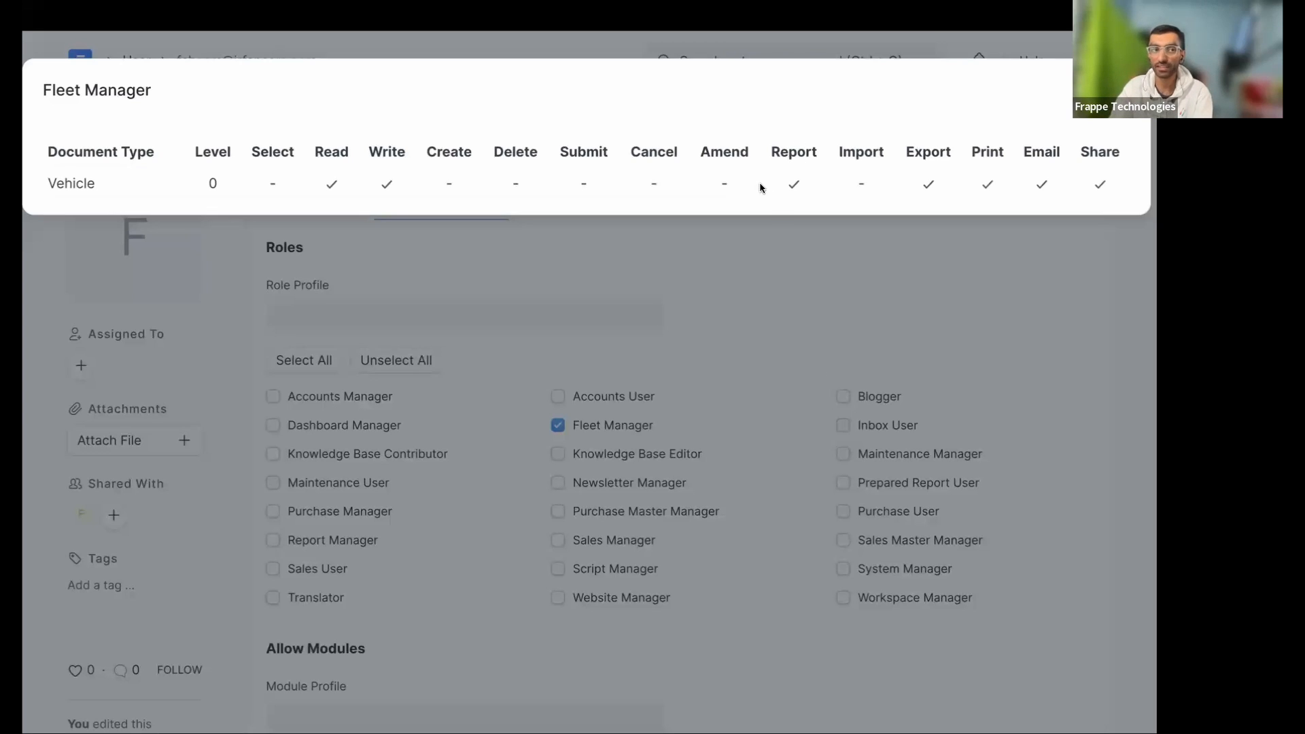
left_click_drag(85, 185, 40, 192)
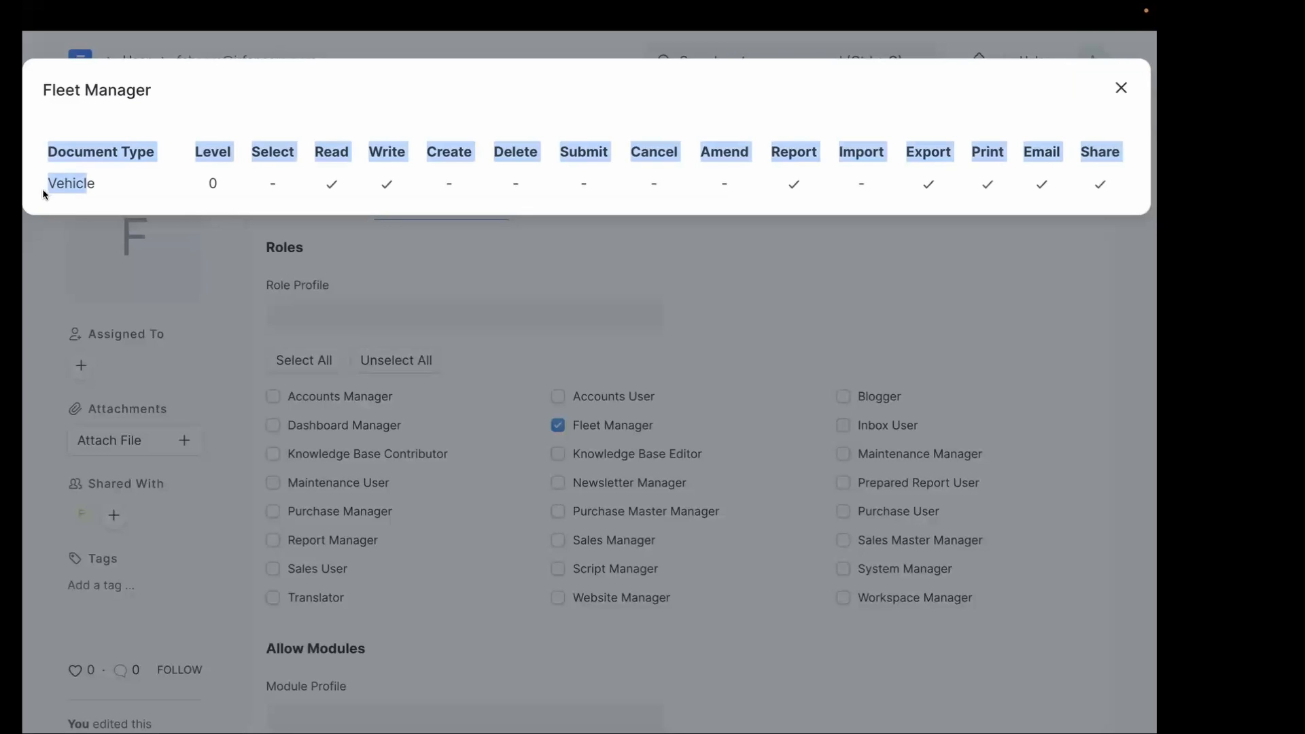
double_click(70, 183)
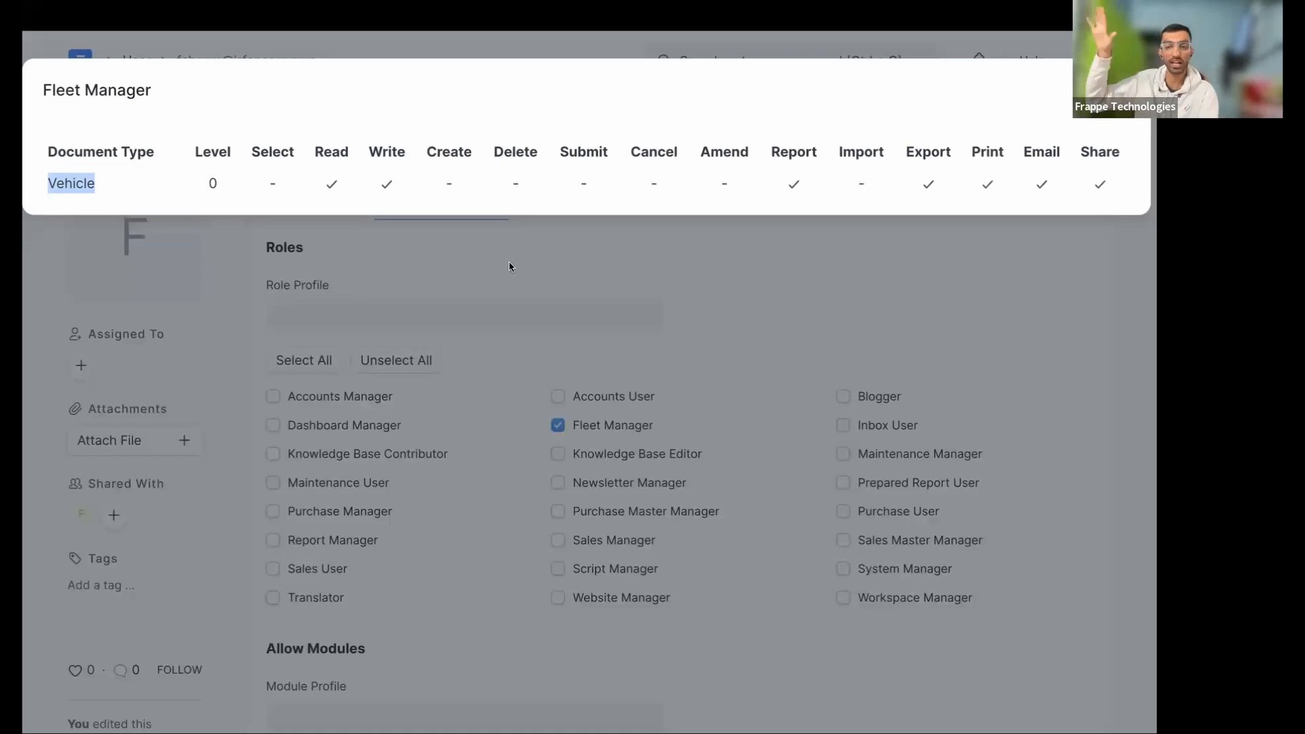
key("Escape")
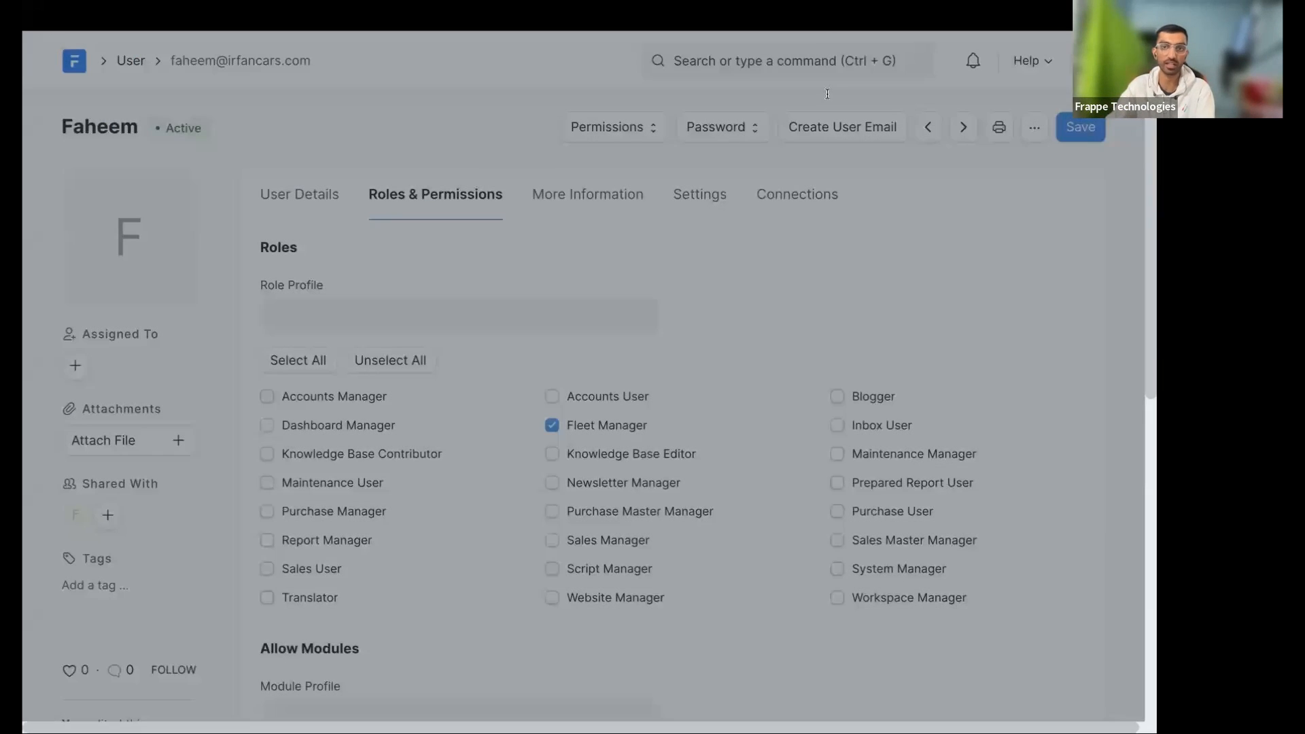
key("ctrl+g")
type("repo")
- Open the Active Vehicles by Make report from the Report list
key("Return")
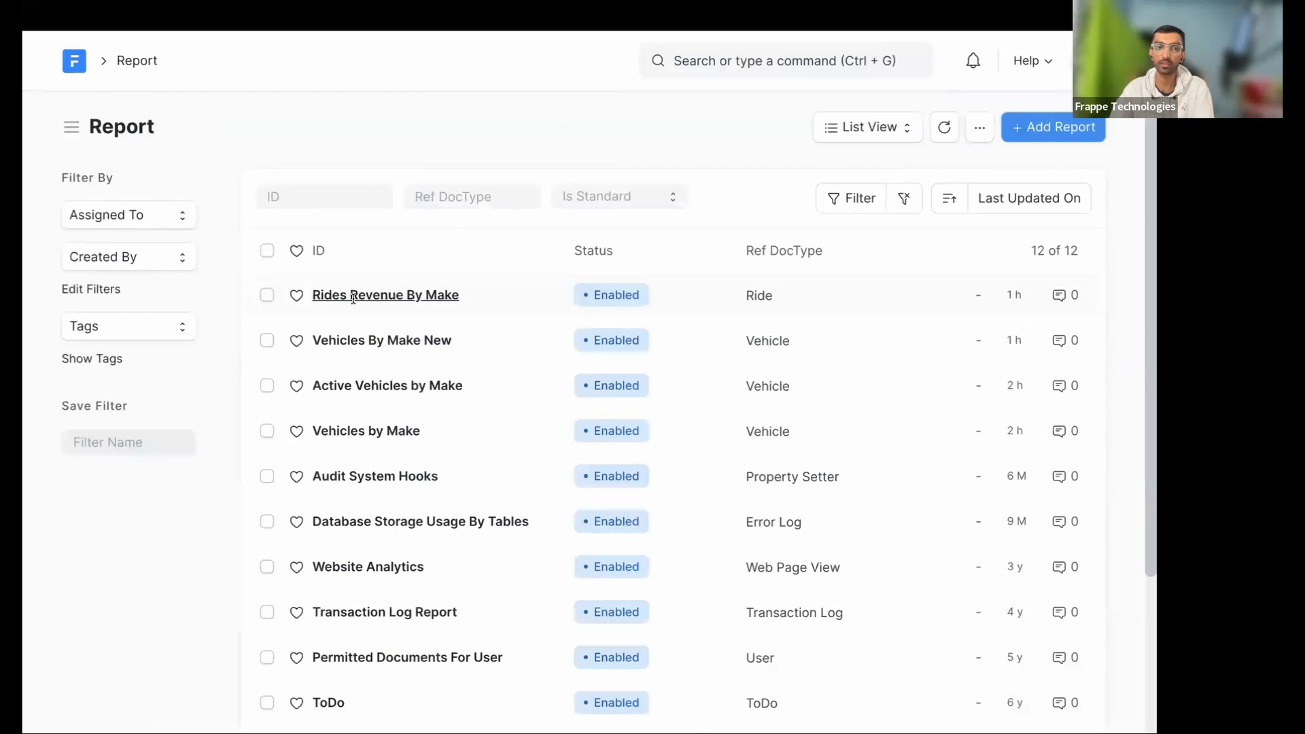
left_click(355, 298)
key("alt+Left")
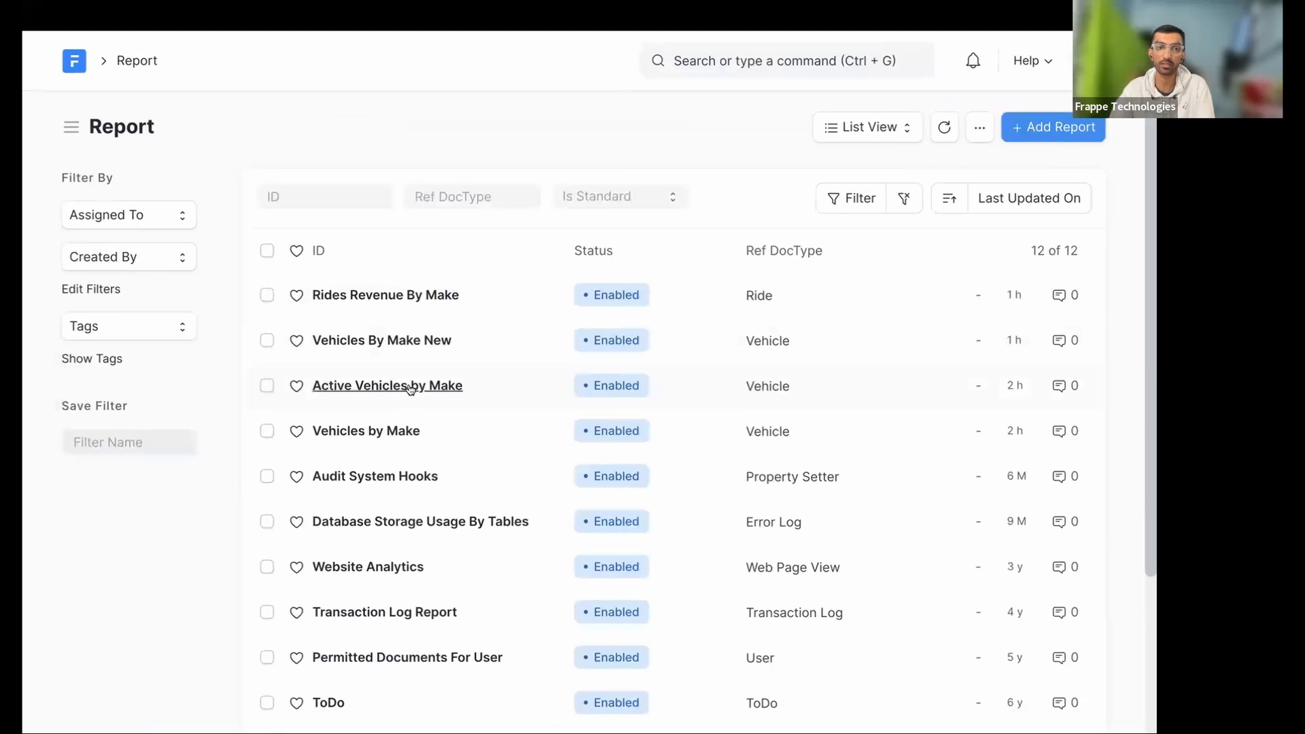
left_click(410, 388)
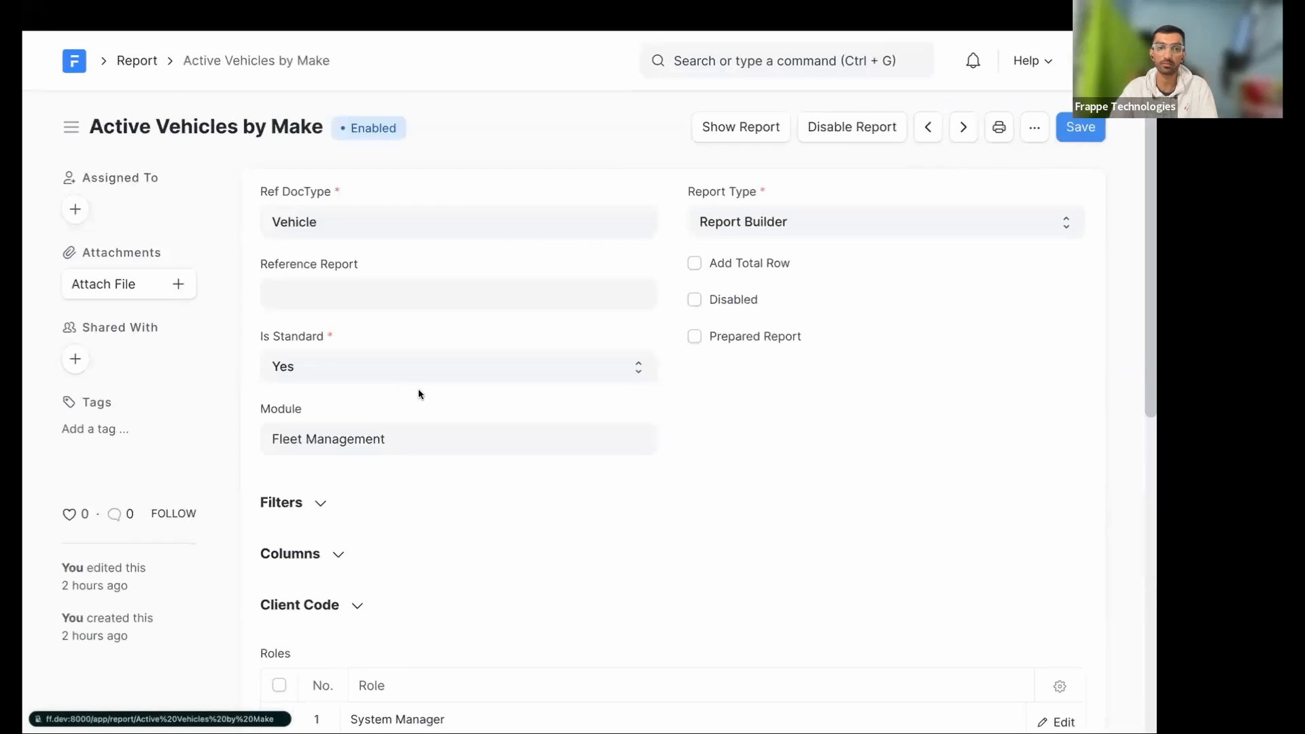
scroll(298, 428, "down", 2)
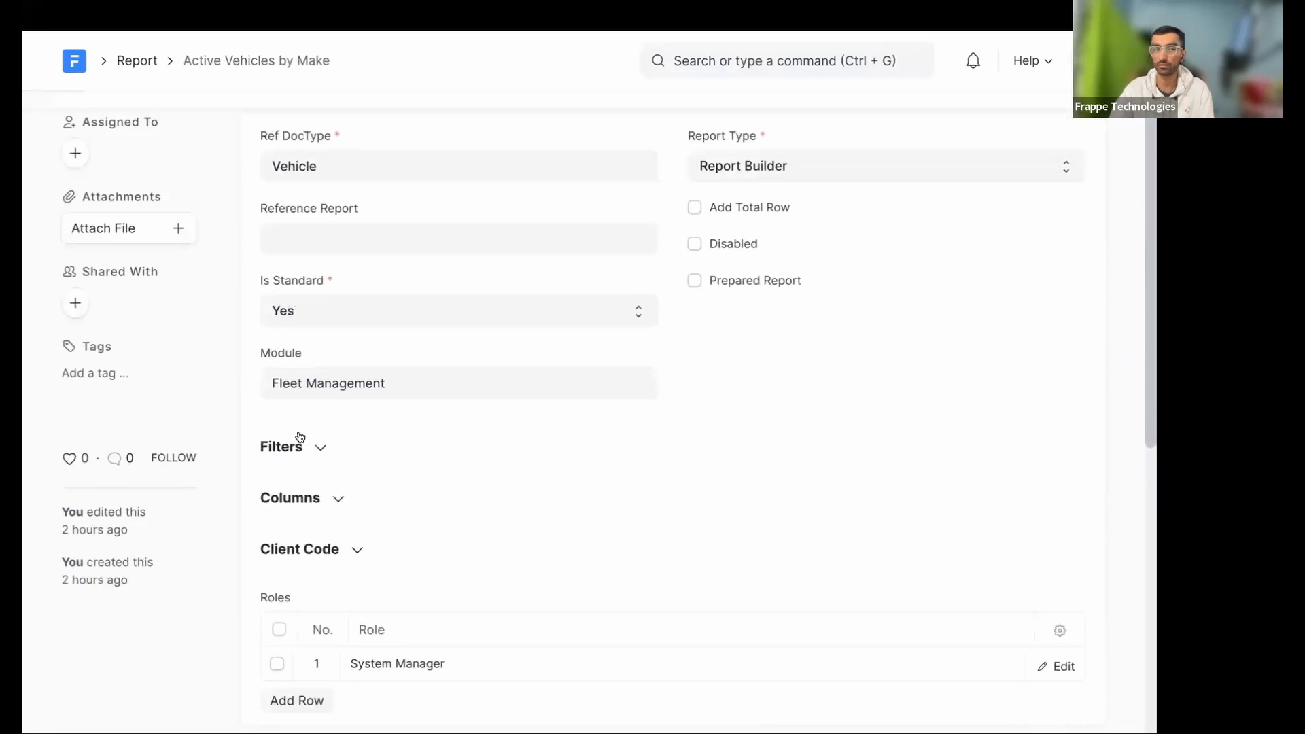
scroll(354, 461, "down", 4)
- Add a Fleet Manager row to the report's Roles and save
left_click(297, 460)
left_click(404, 453)
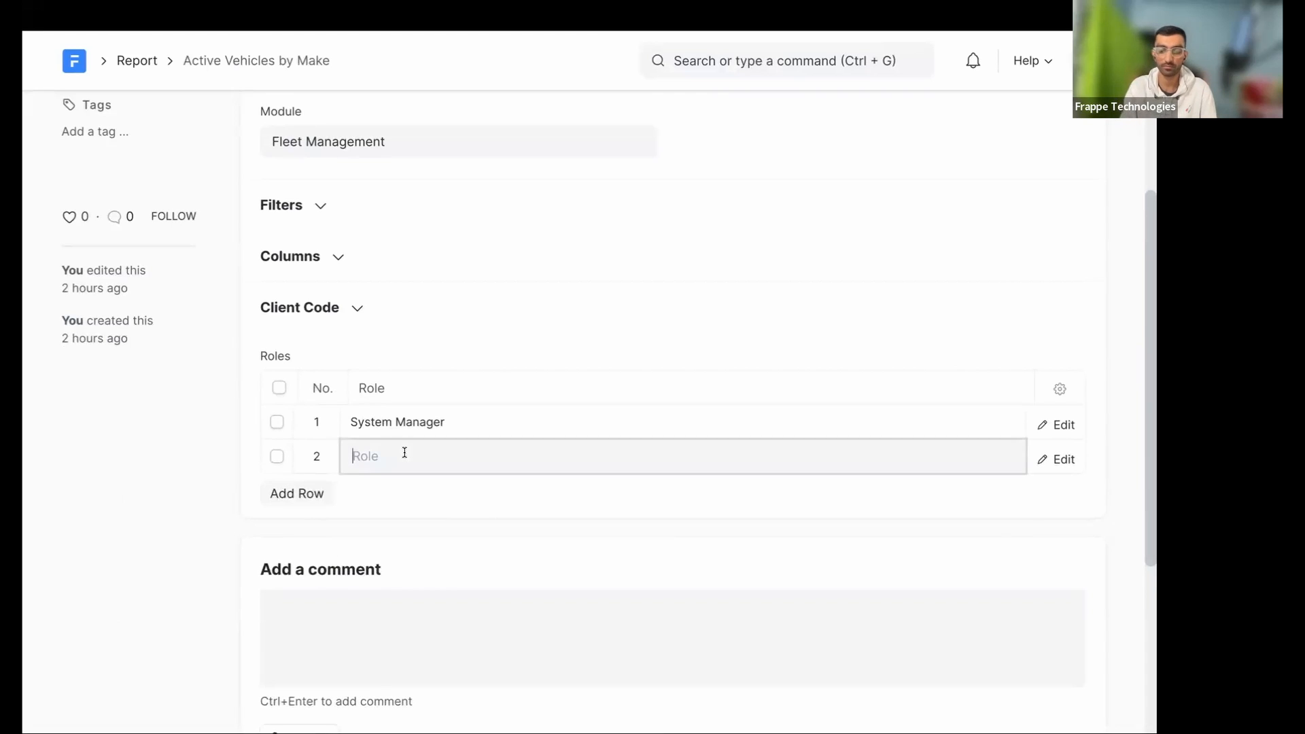
type("sys")
key("BackSpace")
key("BackSpace")
key("BackSpace")
type("fl")
left_click(394, 499)
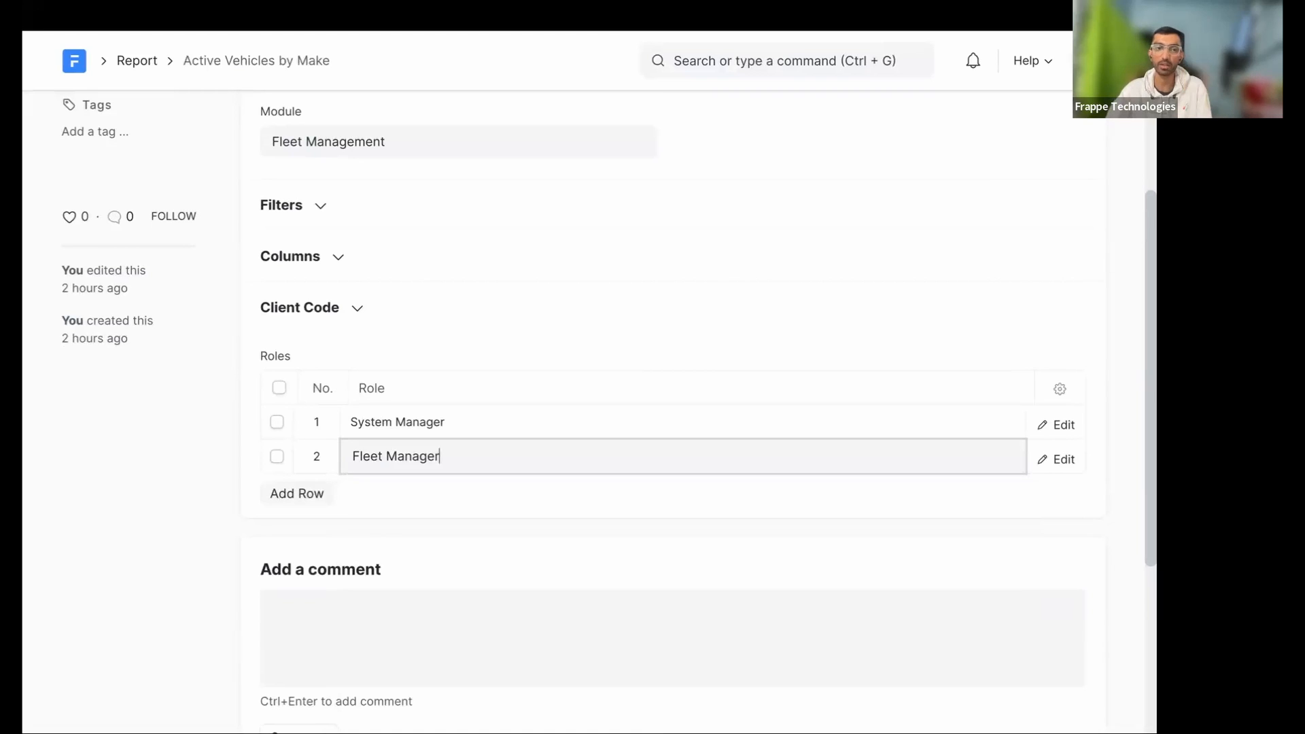
key("super+s")
scroll(480, 202, "up", 2)
scroll(569, 457, "up", 3)
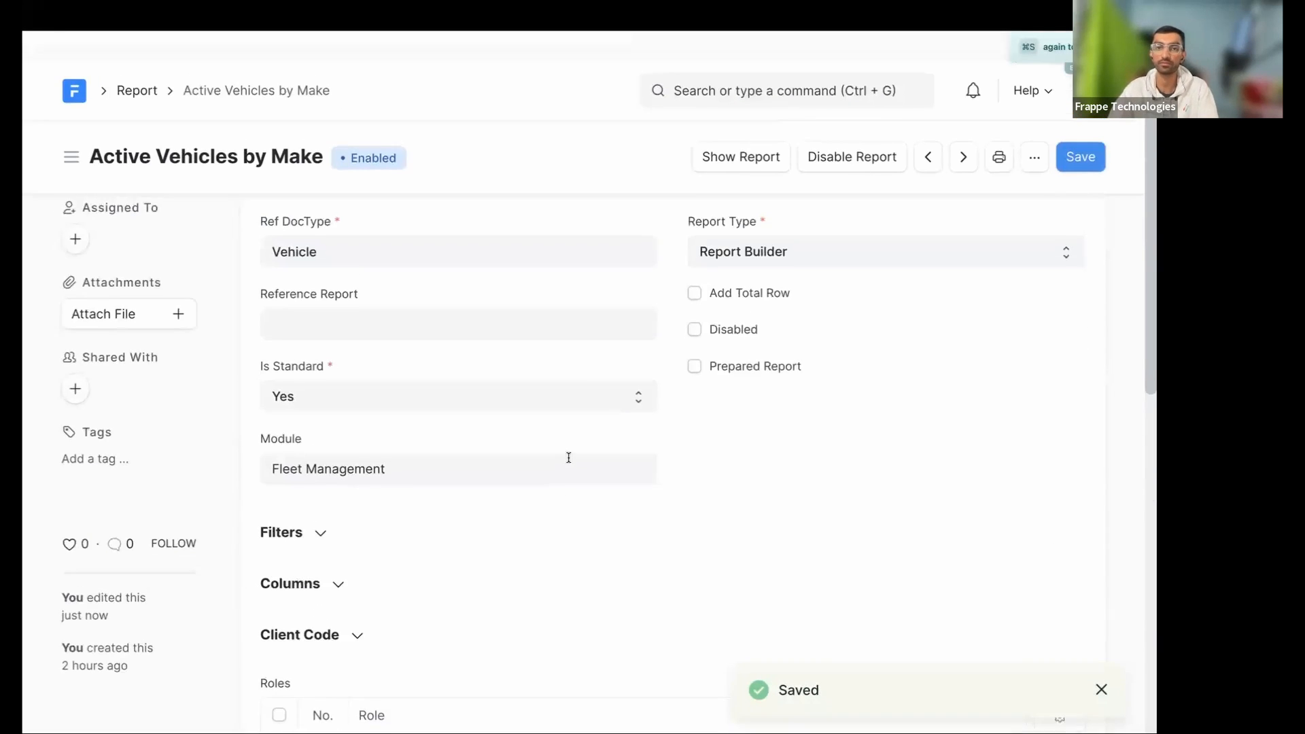
- Open the Fleet Manager role's Vehicle permissions summary and inspect the Submit and Amend columns
scroll(571, 460, "left", 5)
scroll(568, 462, "left", 5)
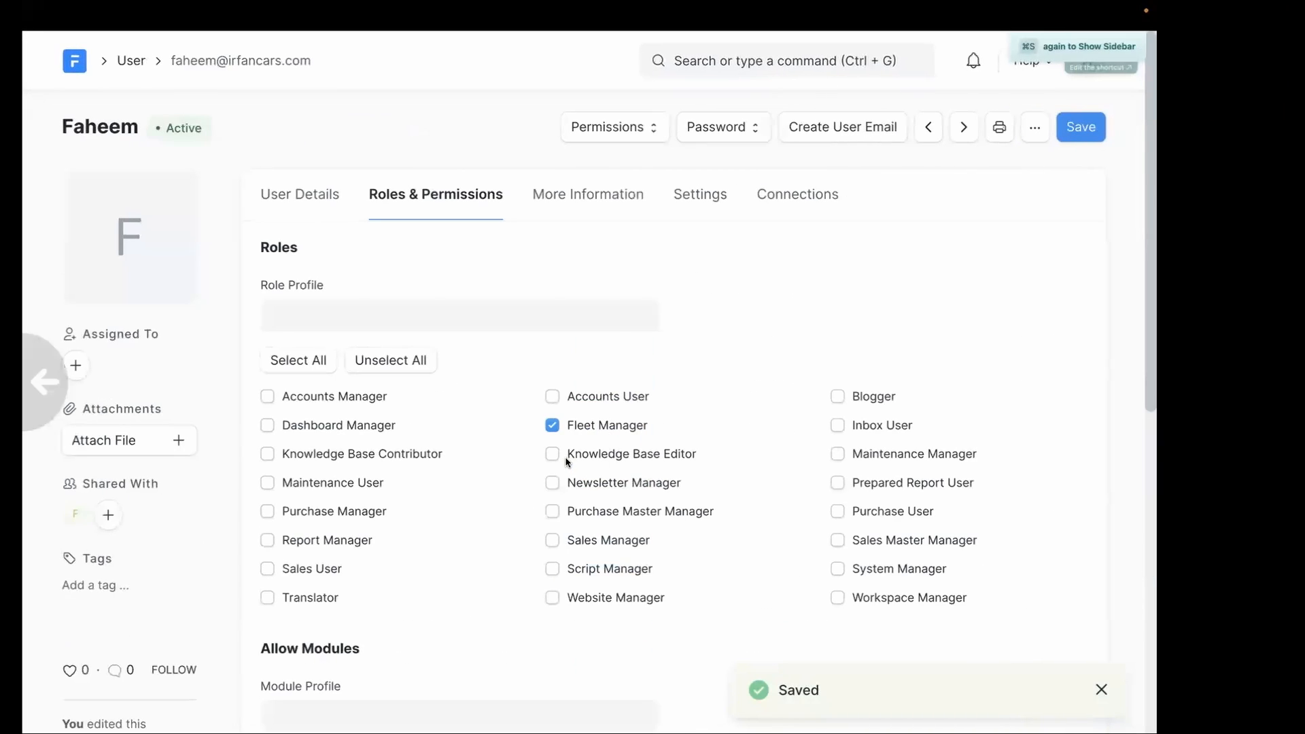
scroll(568, 460, "left", 5)
scroll(592, 429, "right", 5)
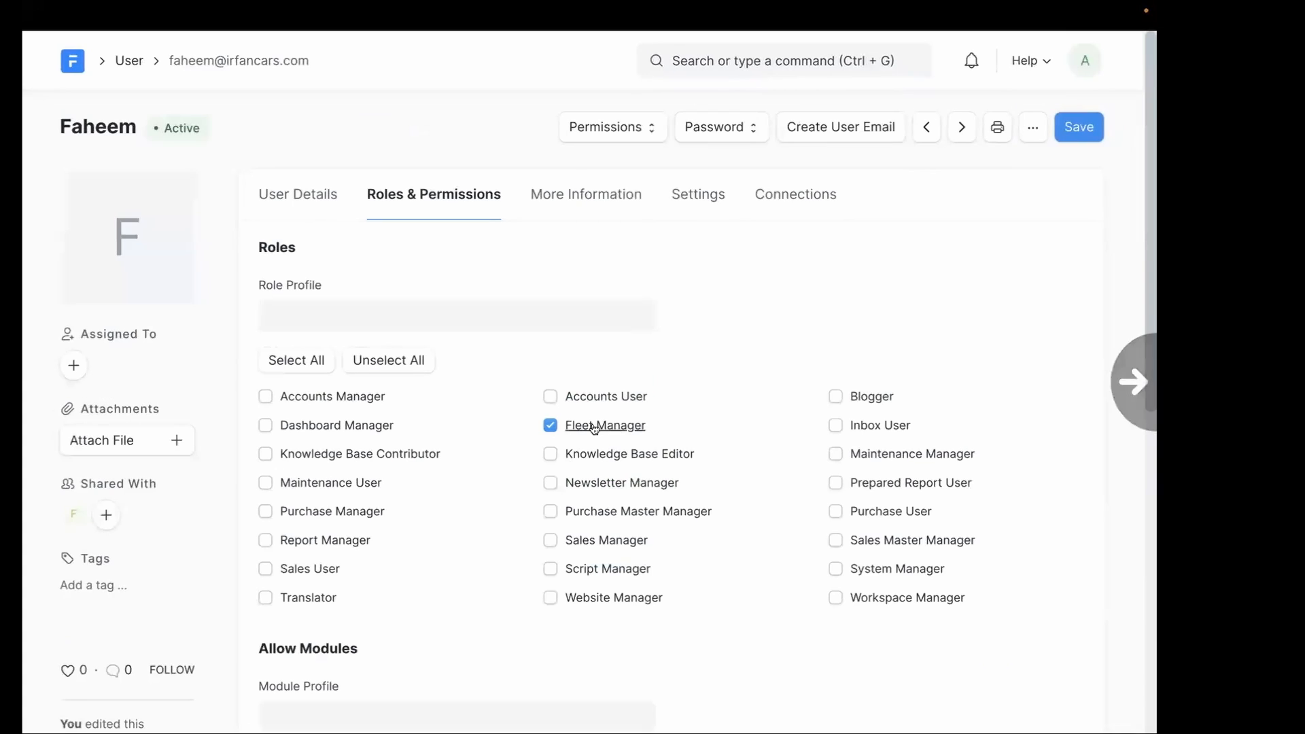
left_click(594, 426)
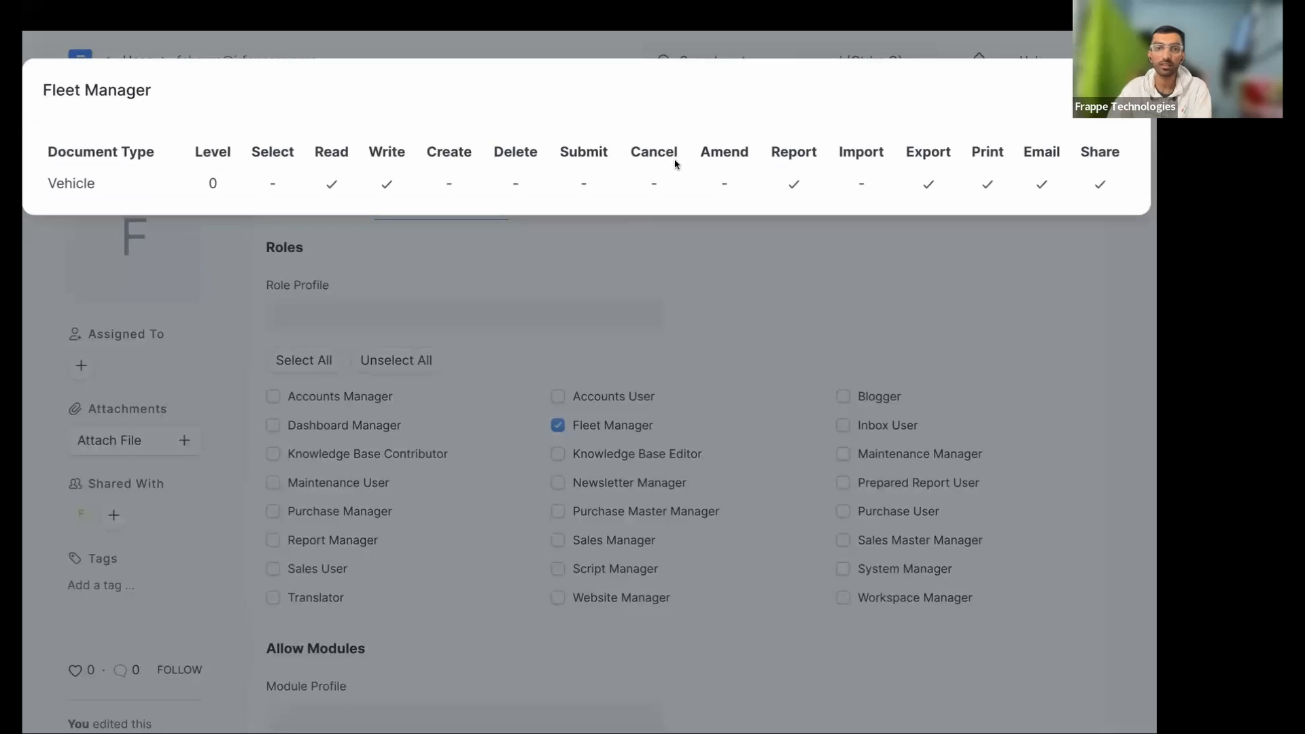
left_click_drag(561, 151, 604, 191)
left_click(581, 185)
left_click(575, 157)
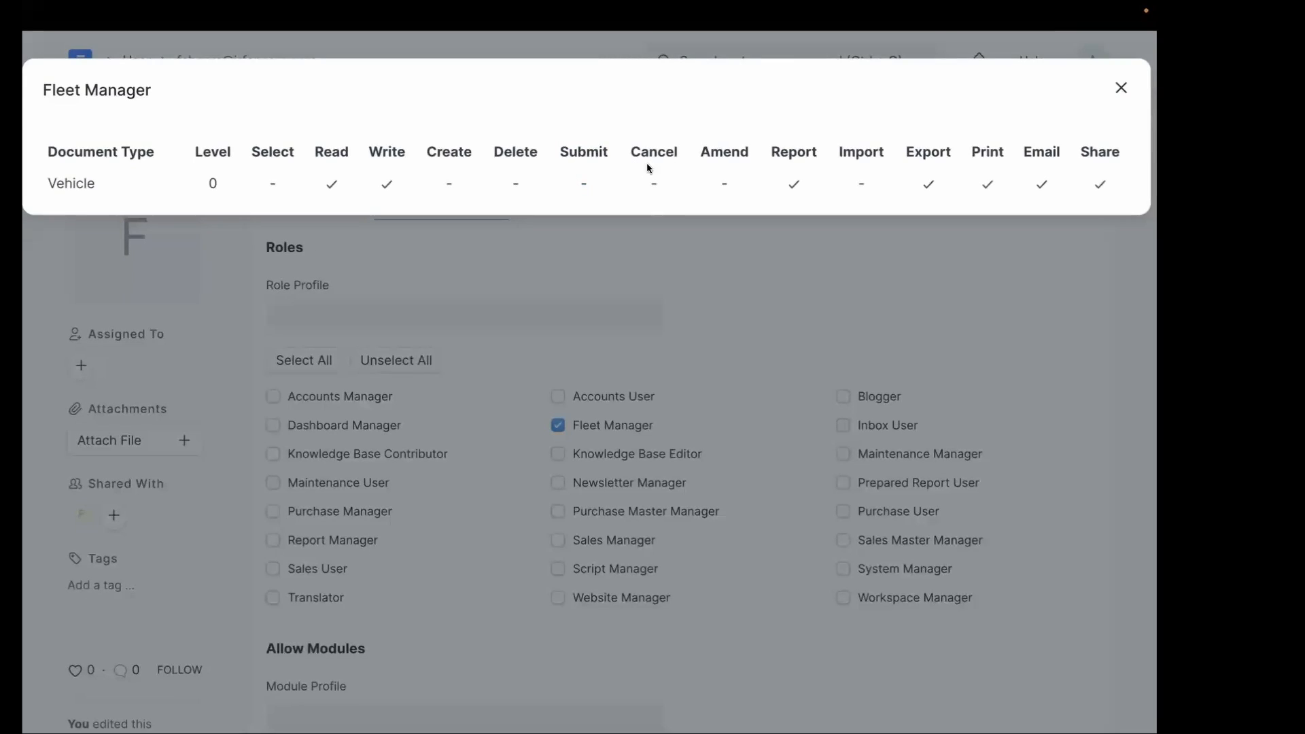
left_click_drag(704, 152, 720, 157)
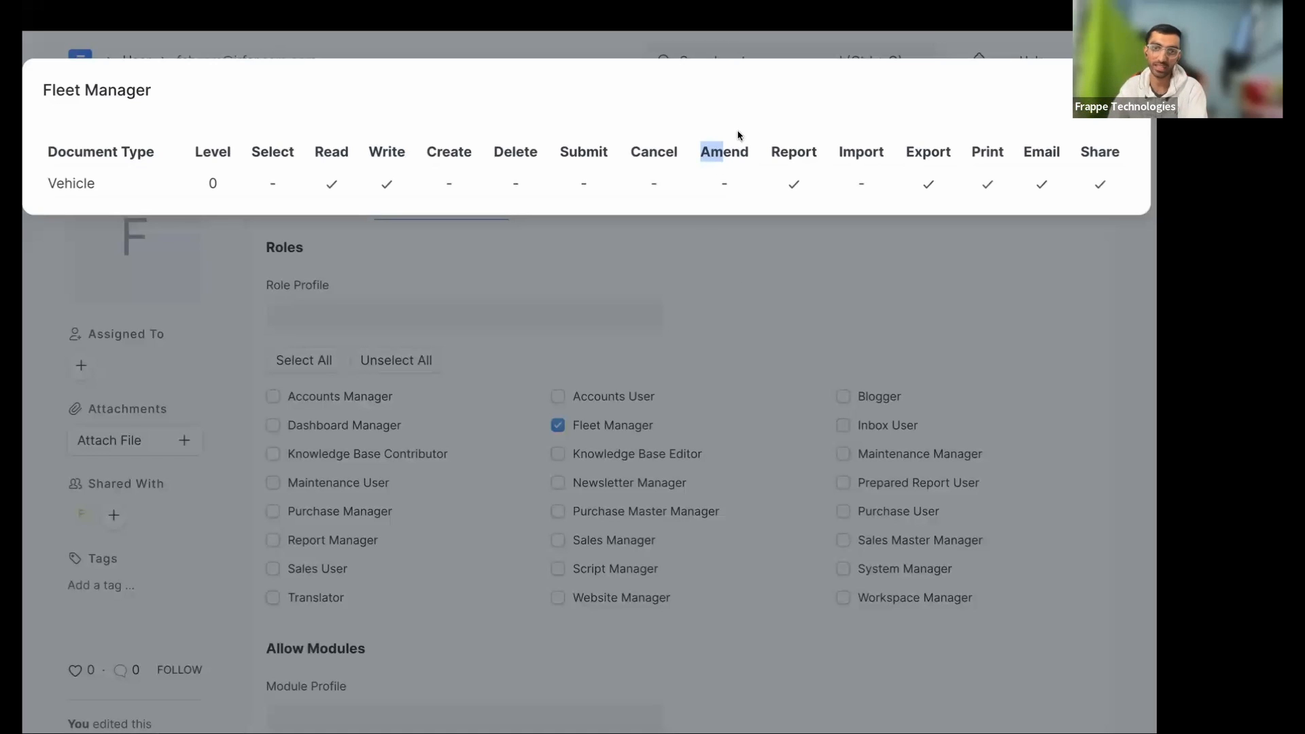
- Examine the Amend, Cancel, Submit, Delete, Level, Write, Create and Select column headings
double_click(741, 158)
double_click(653, 152)
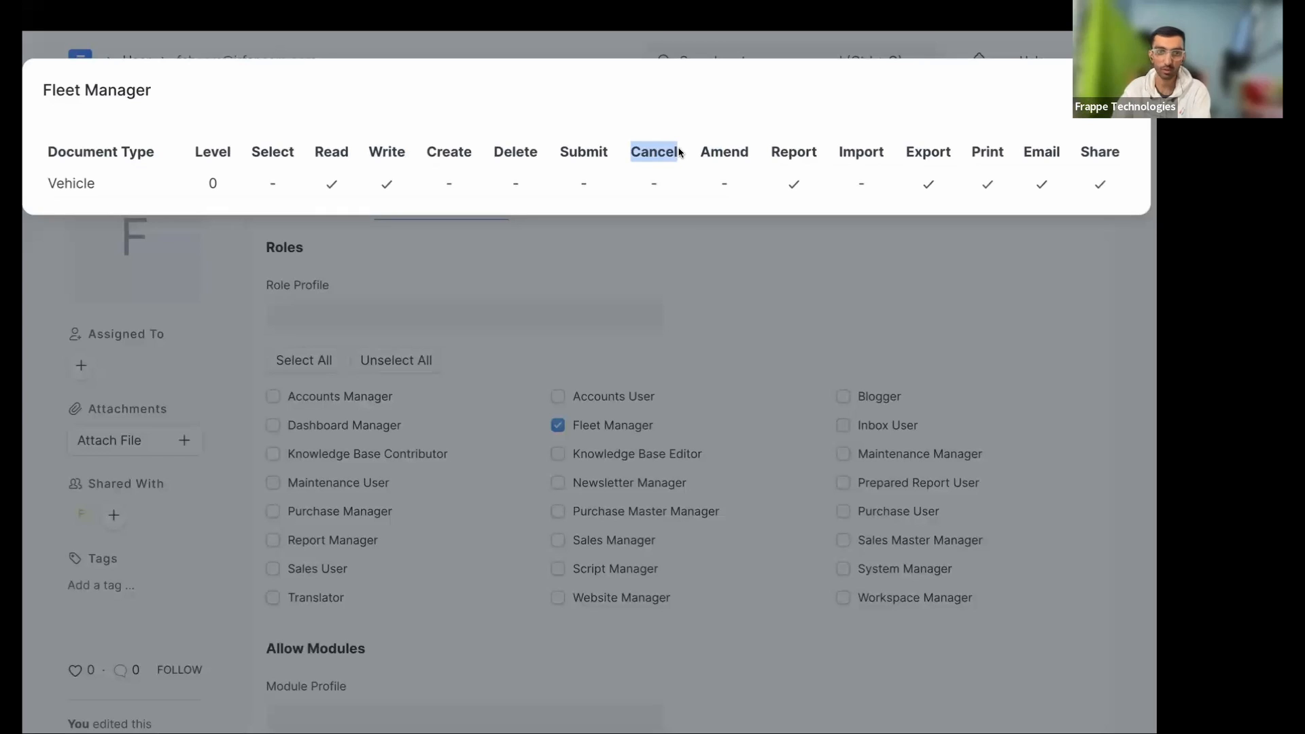
double_click(590, 153)
double_click(525, 156)
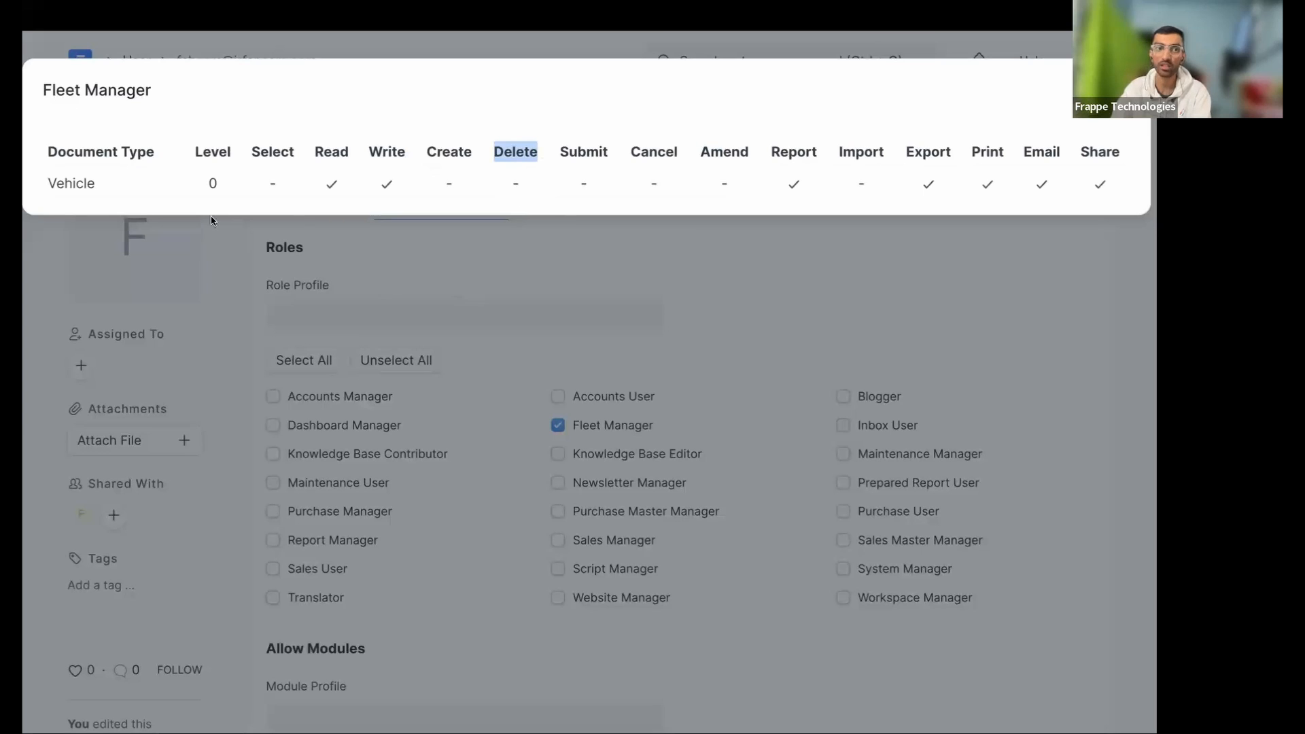
double_click(222, 158)
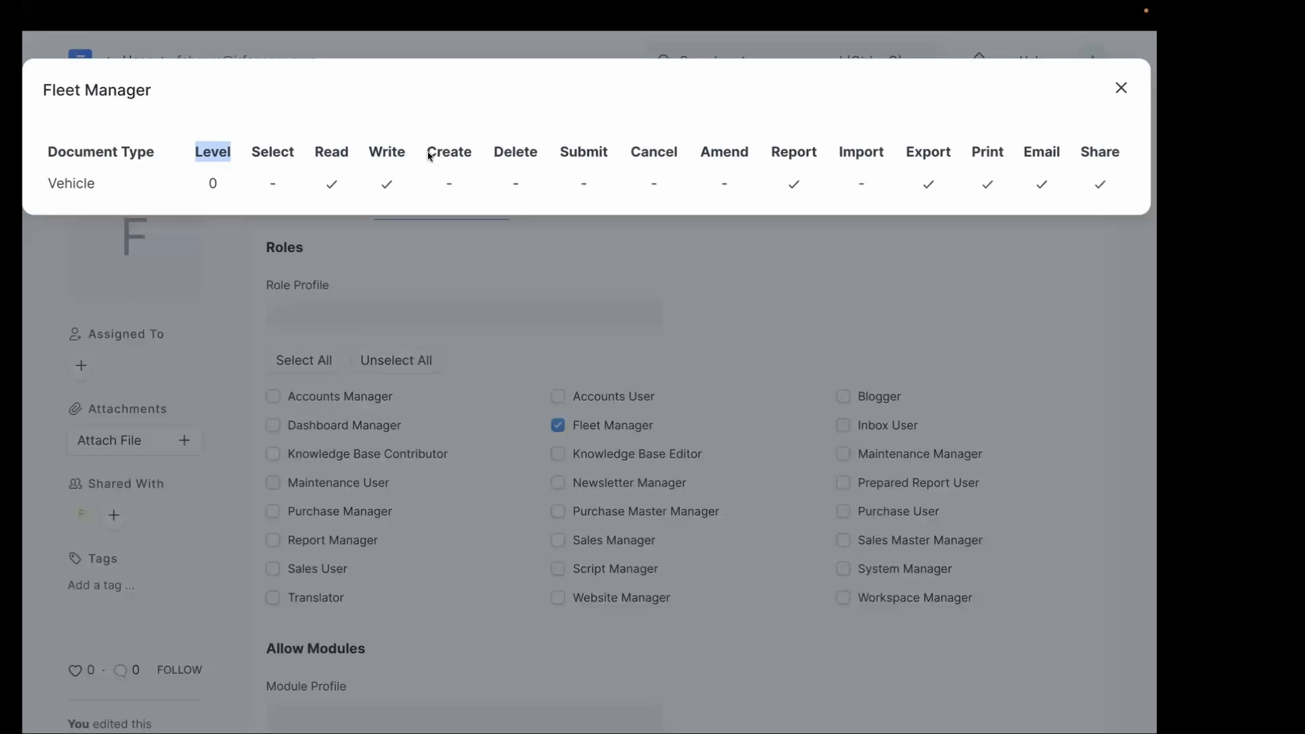
double_click(385, 149)
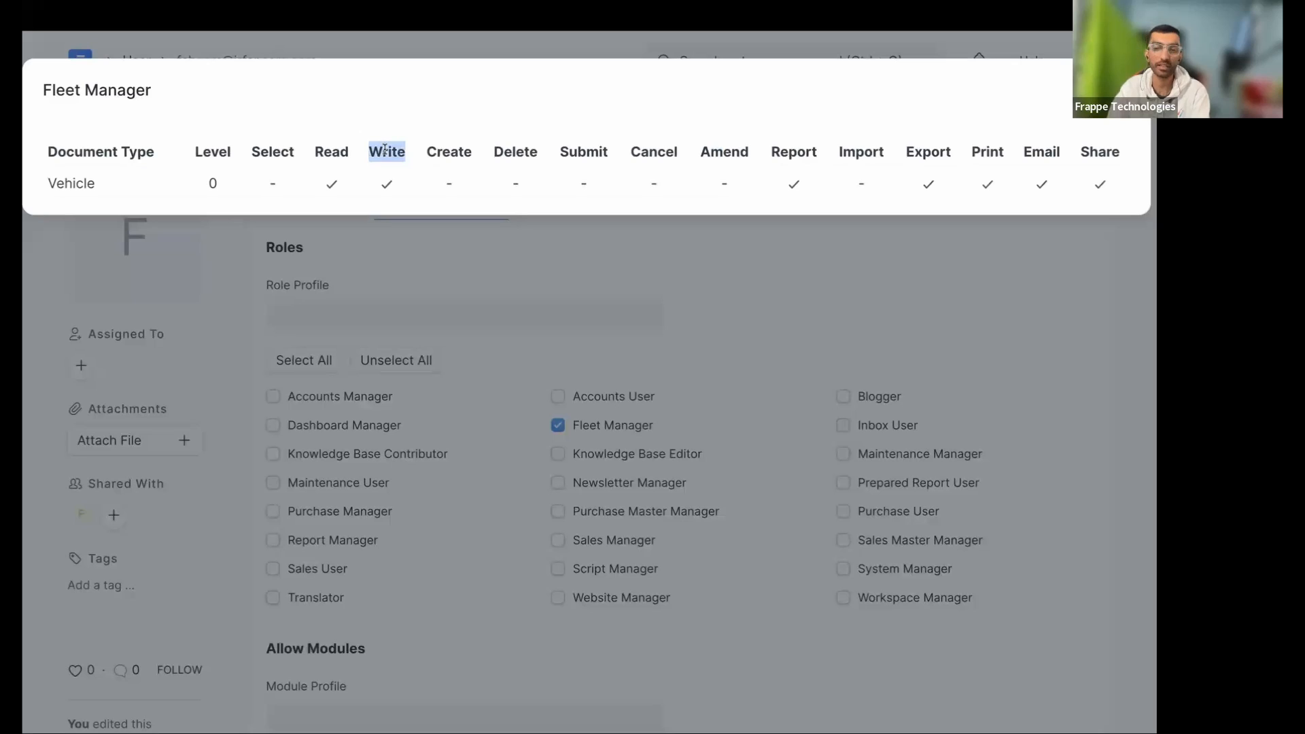
double_click(433, 151)
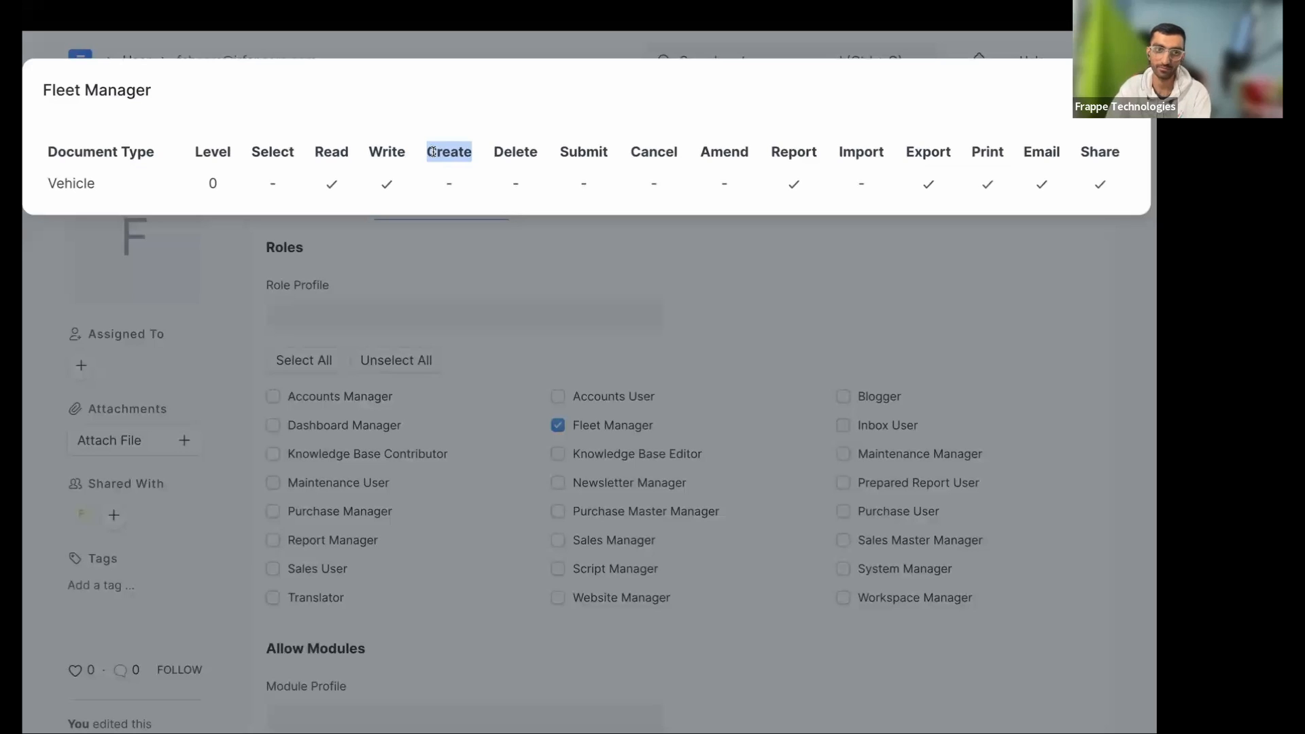
double_click(282, 151)
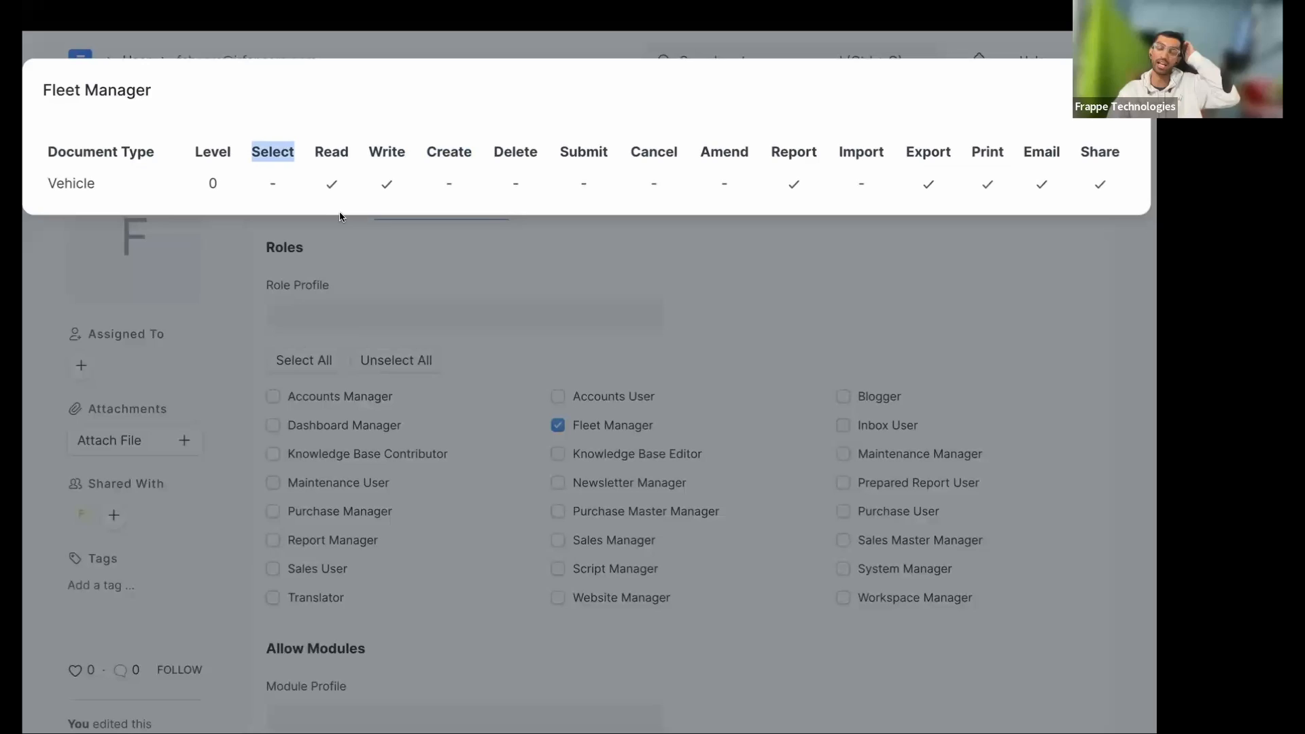
- Review the Select through Print and Level headings, then close the summary
double_click(270, 157)
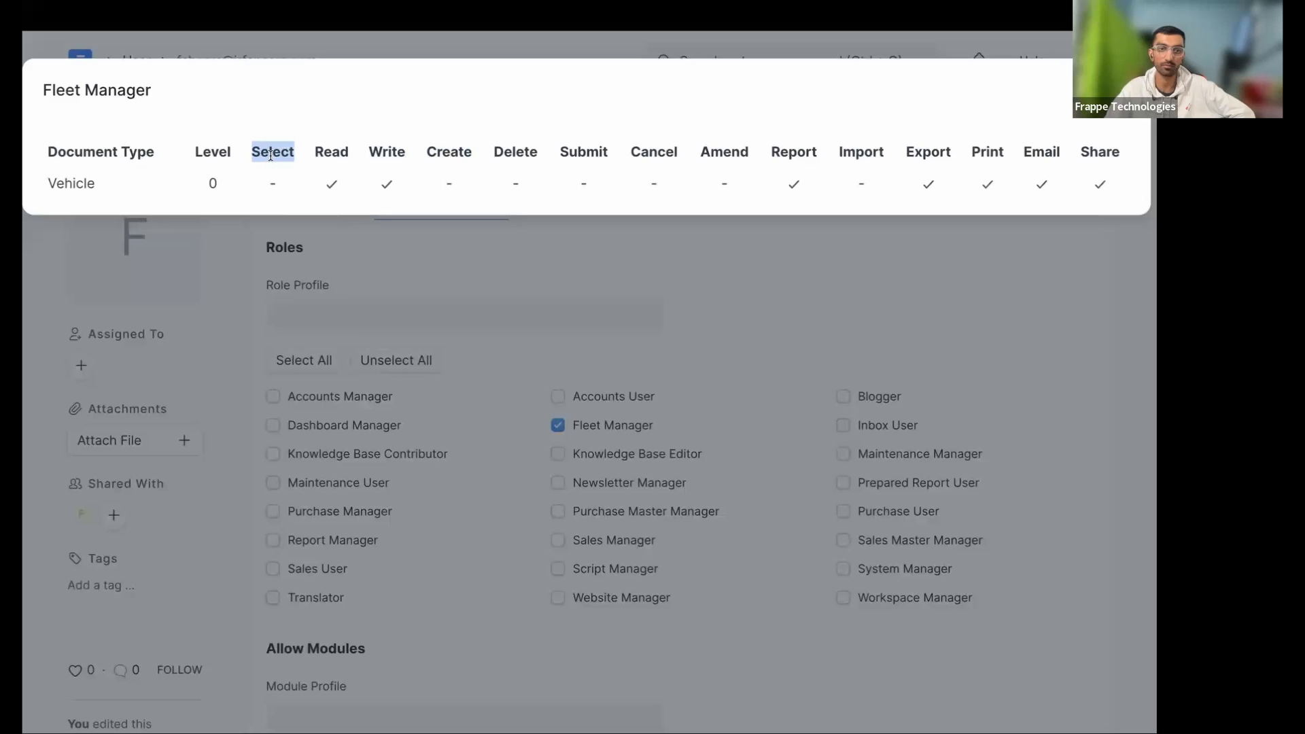
double_click(324, 155)
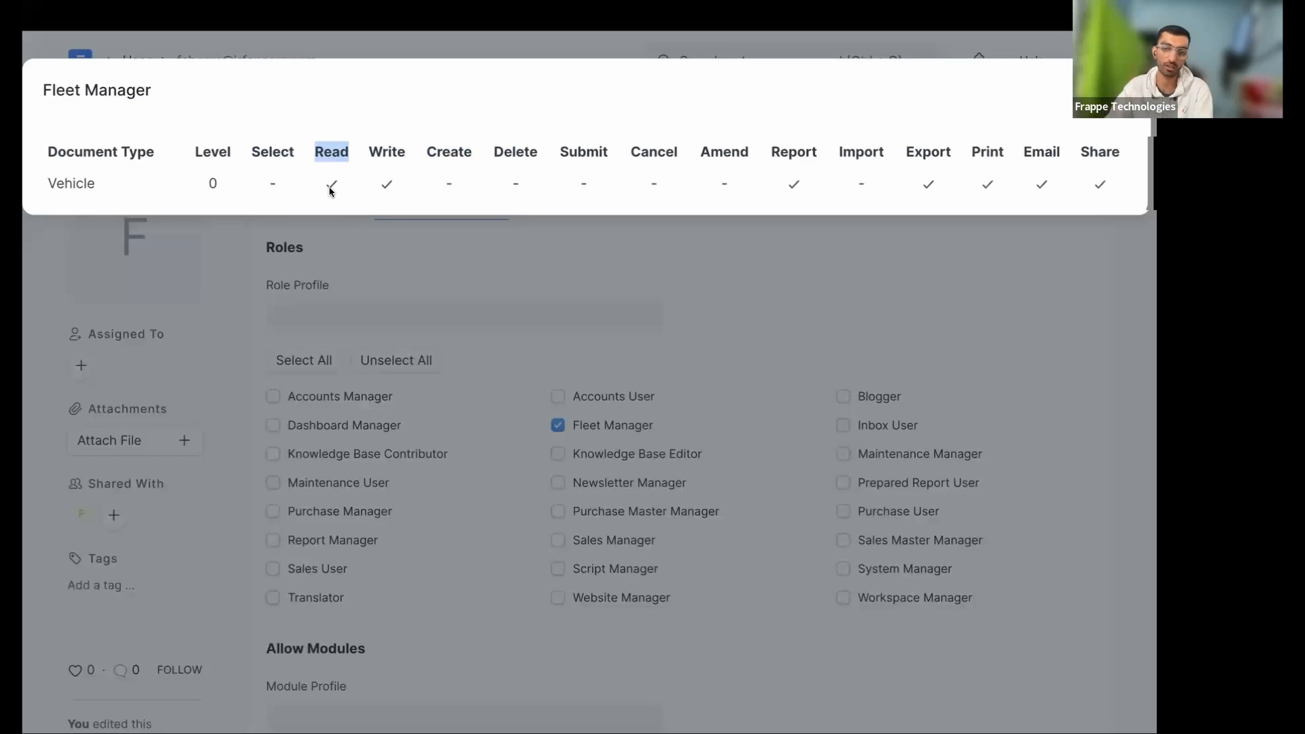
double_click(277, 155)
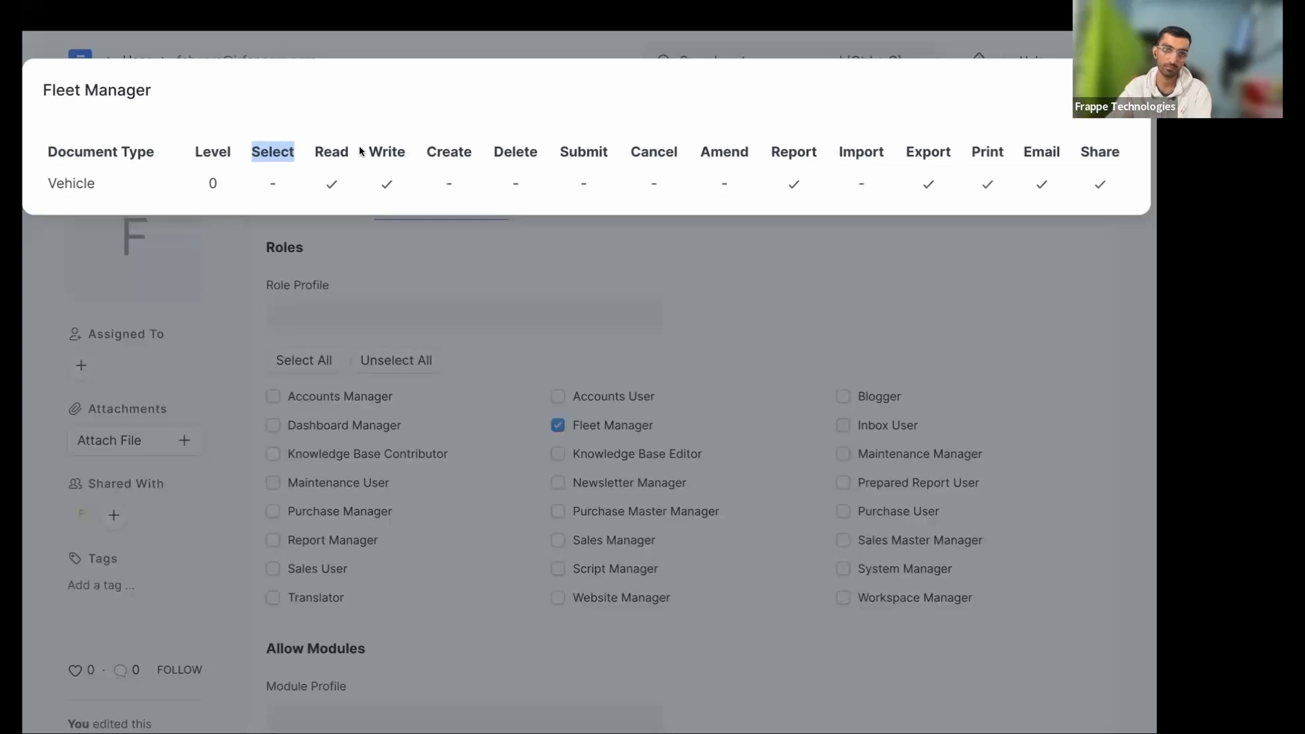
double_click(332, 151)
left_click(238, 144)
double_click(261, 148)
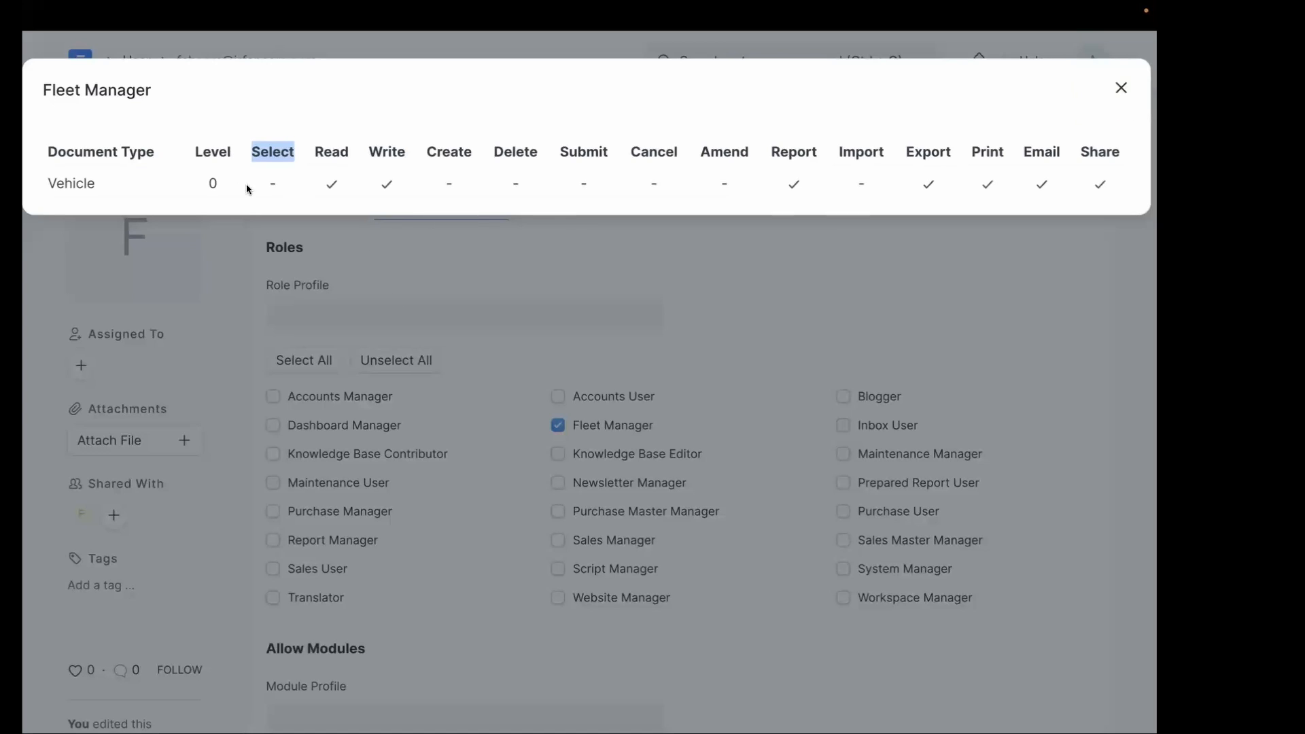
left_click_drag(249, 151, 1120, 161)
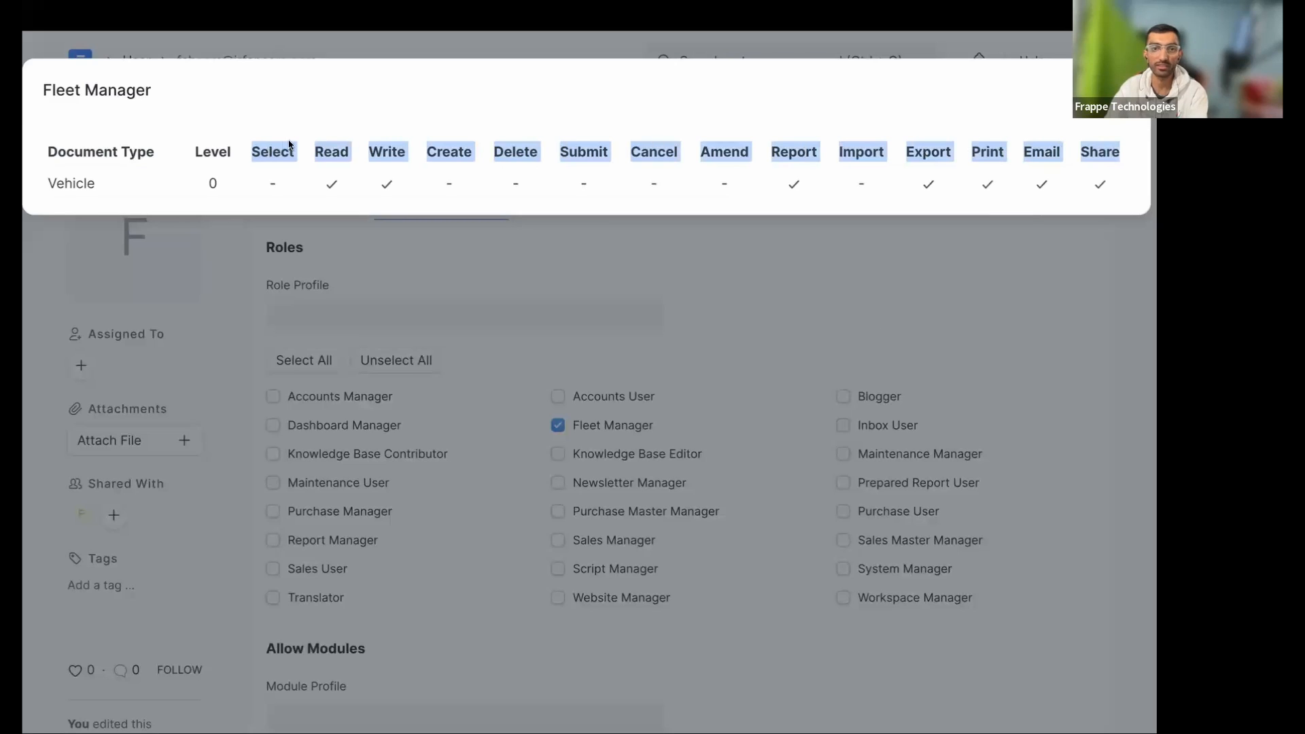
double_click(224, 156)
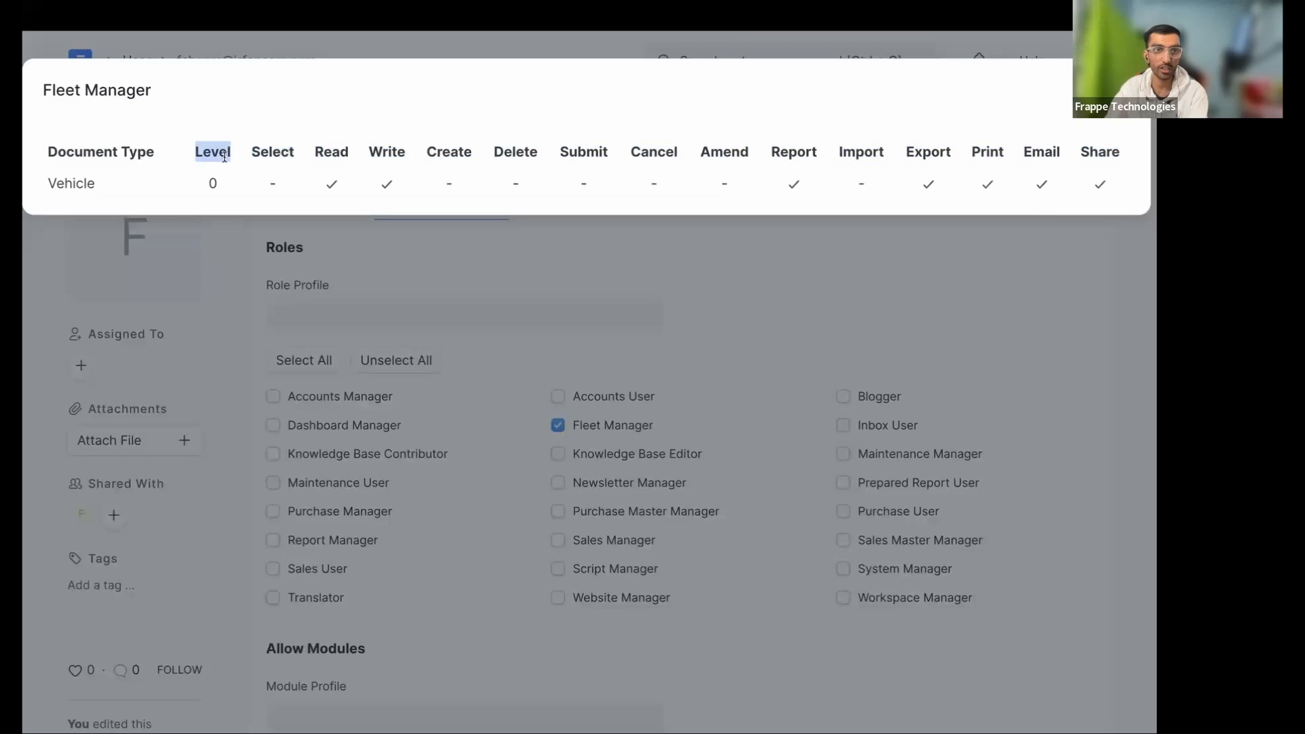
left_click(363, 250)
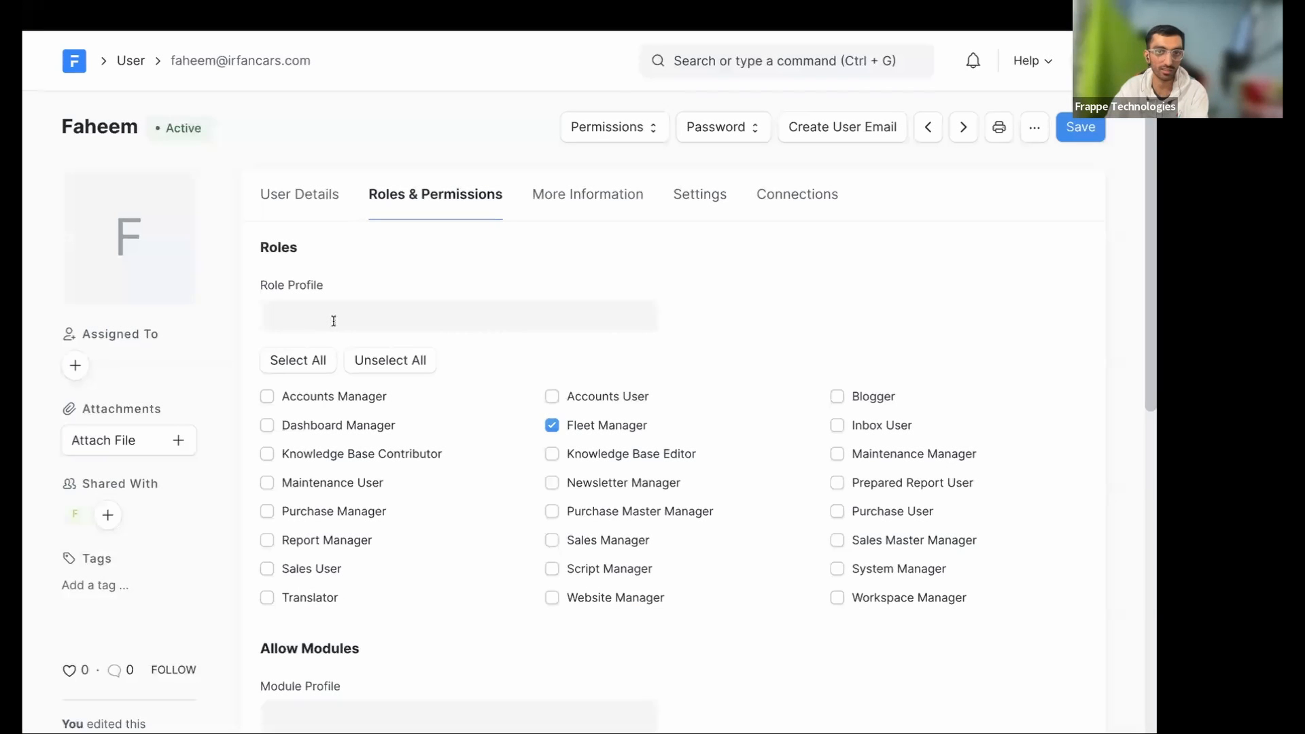
- Tick the Maintenance Manager and Inbox User roles for the user and save
left_click(337, 320)
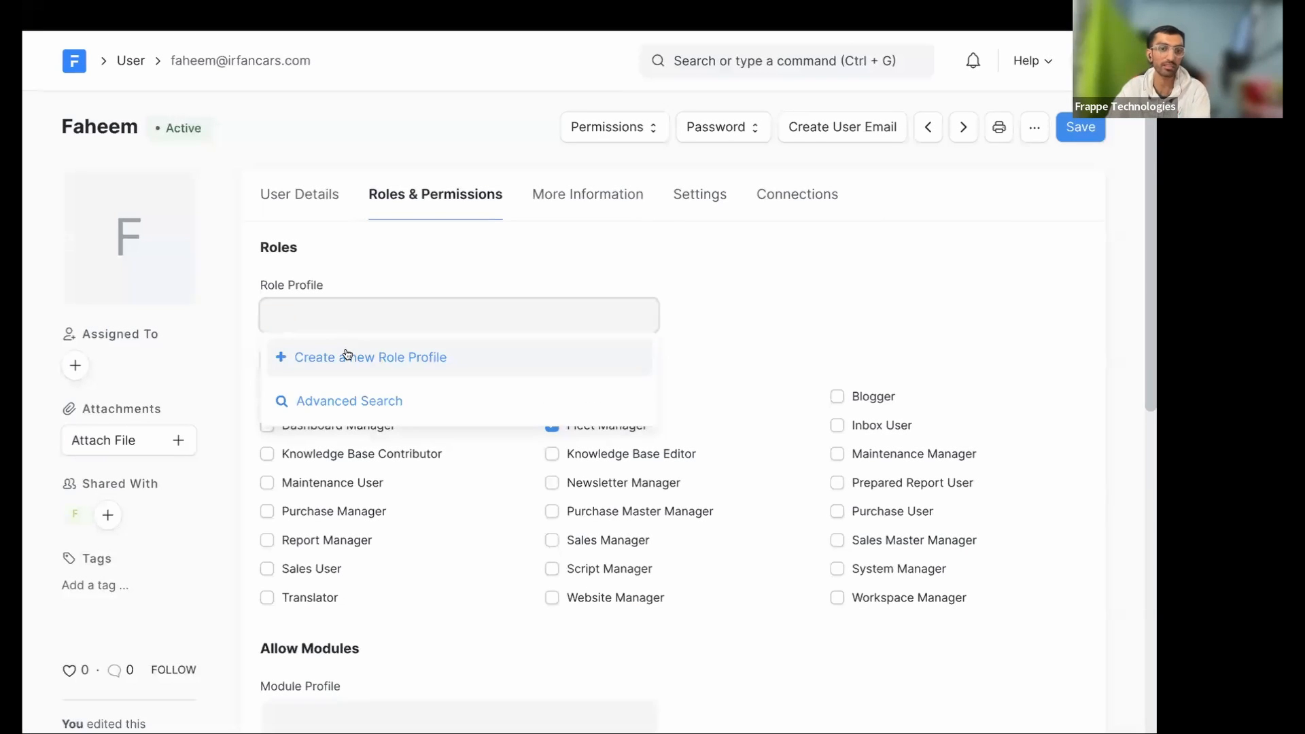
left_click(737, 328)
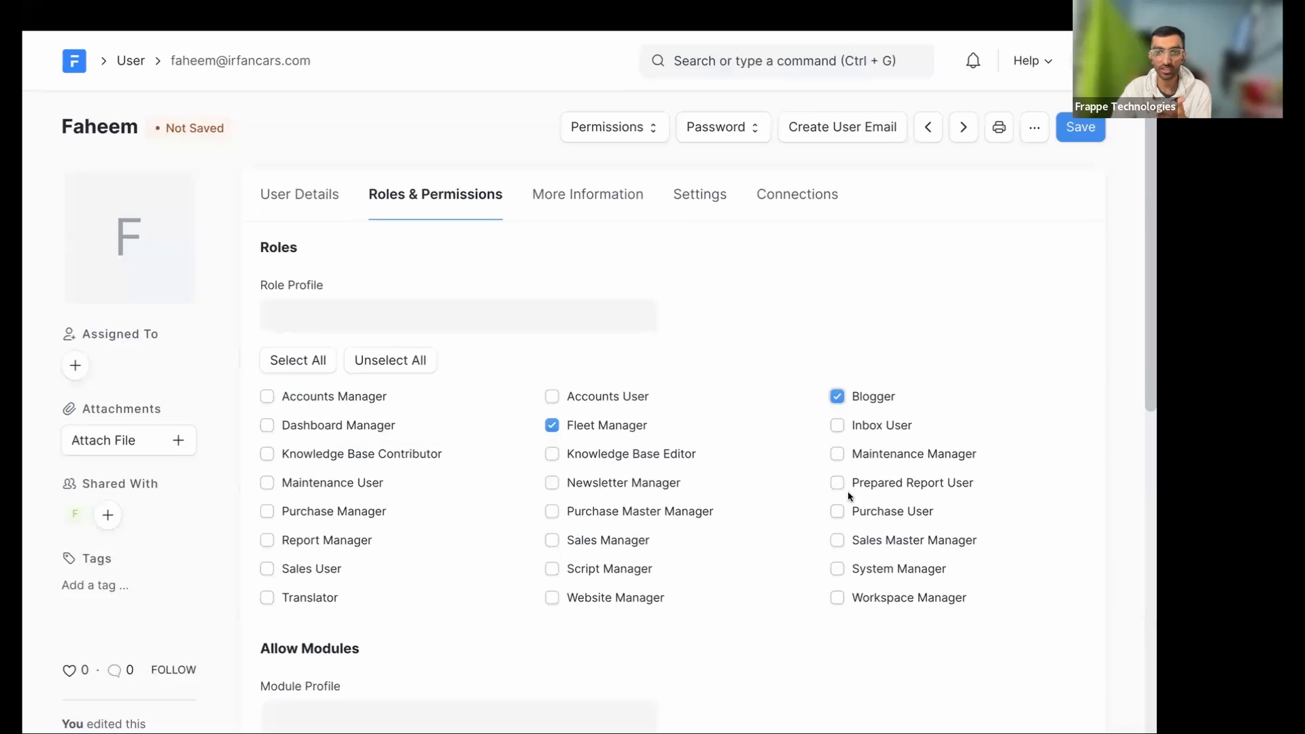
left_click(838, 455)
left_click(838, 426)
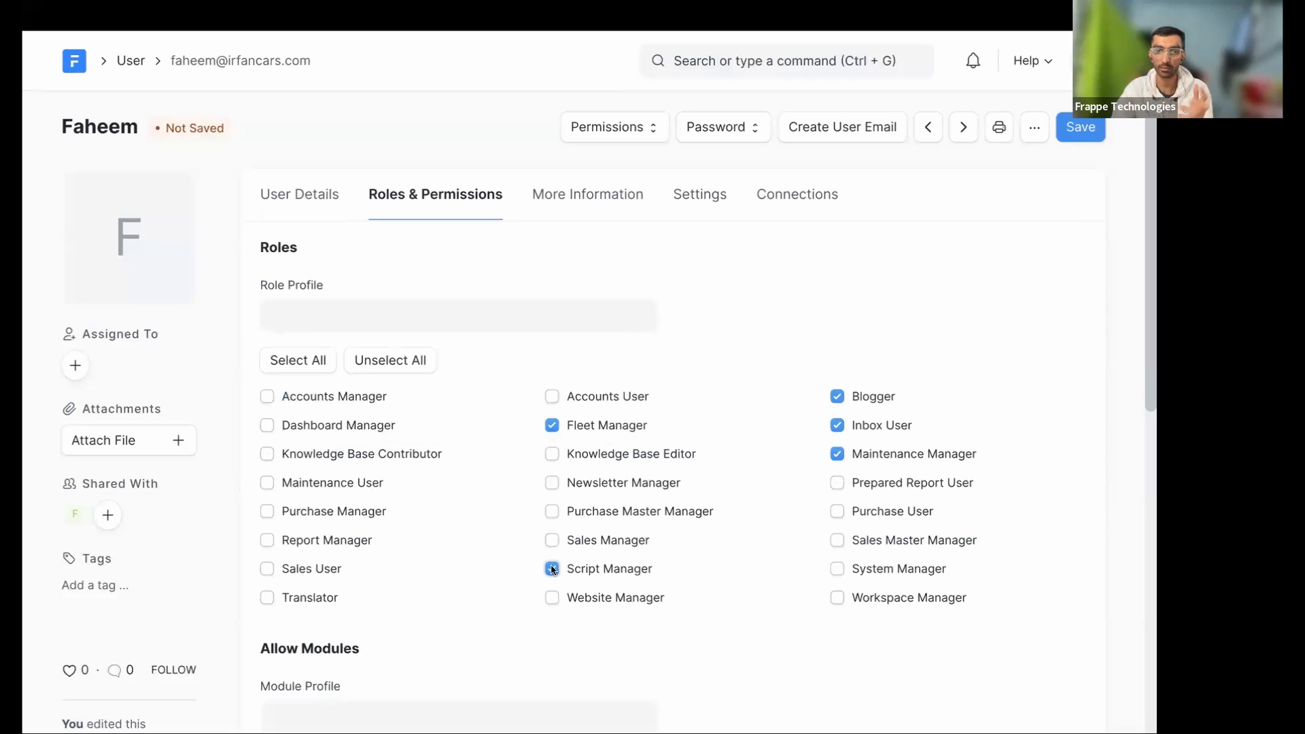
key("super+s")
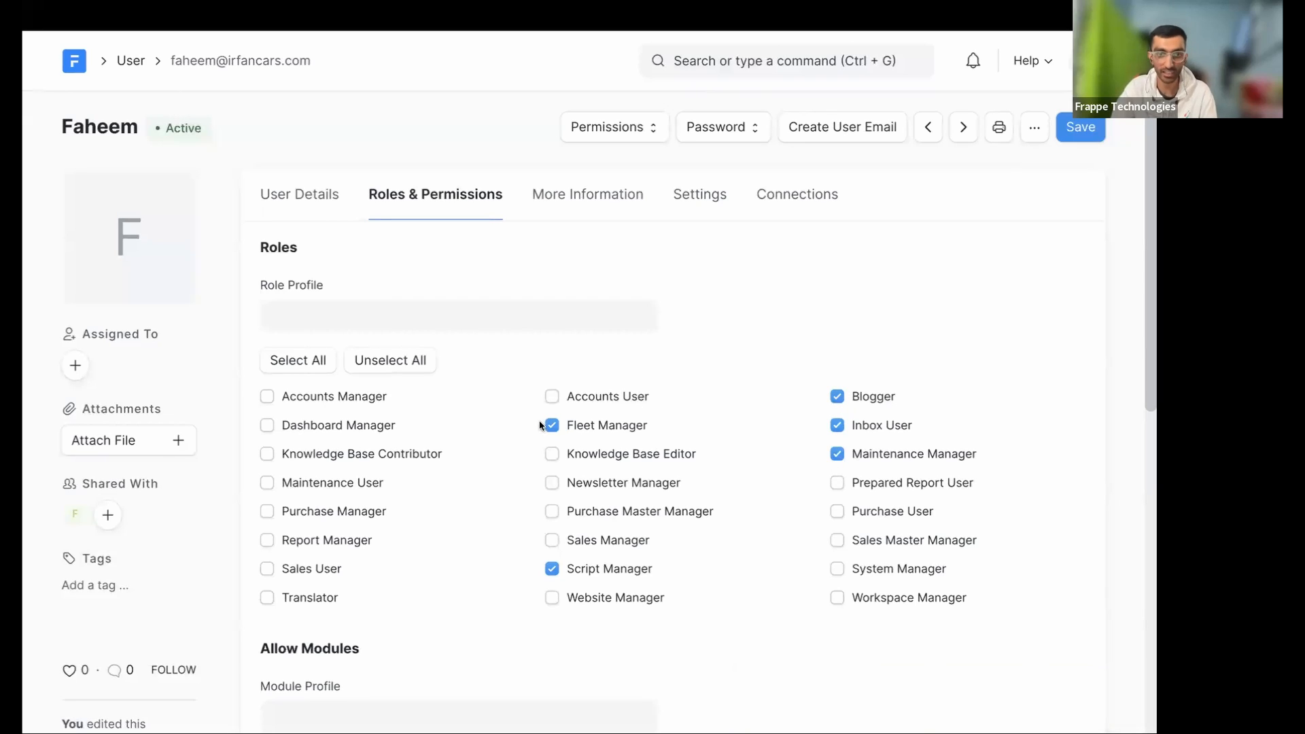
- Try to bring up the user's Role Profile choices
left_click(540, 321)
left_click(752, 68)
left_click(356, 308)
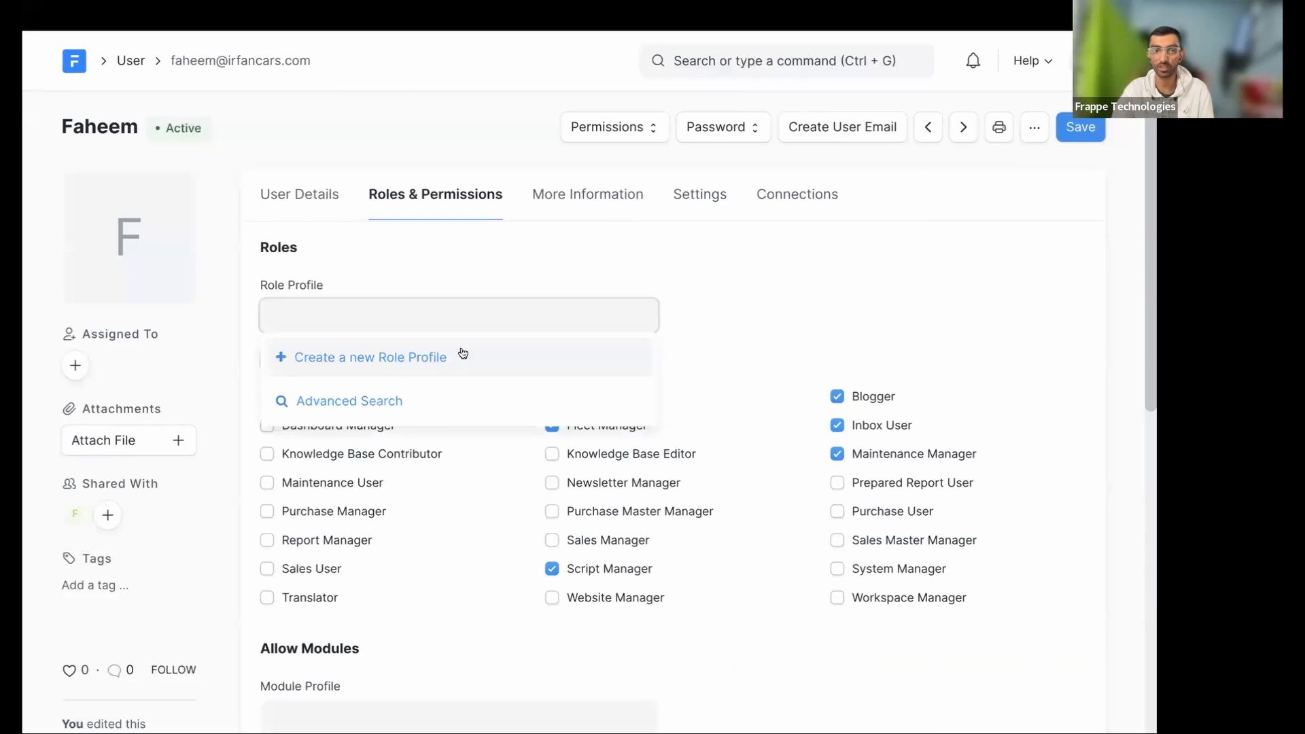
- Create a new Role Profile named Engineer and save it
left_click(740, 65)
type("rol;e p")
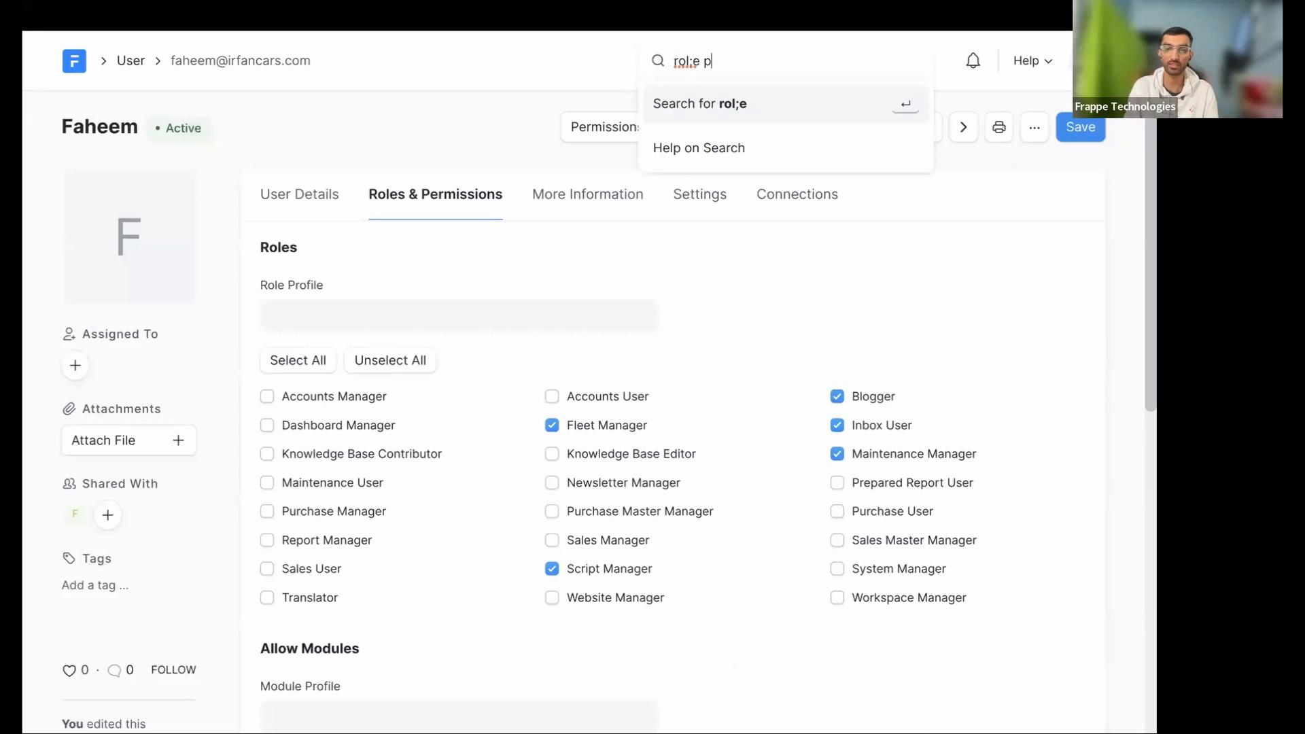
key("BackSpace")
key("BackSpace")
type("e pro")
key("Return")
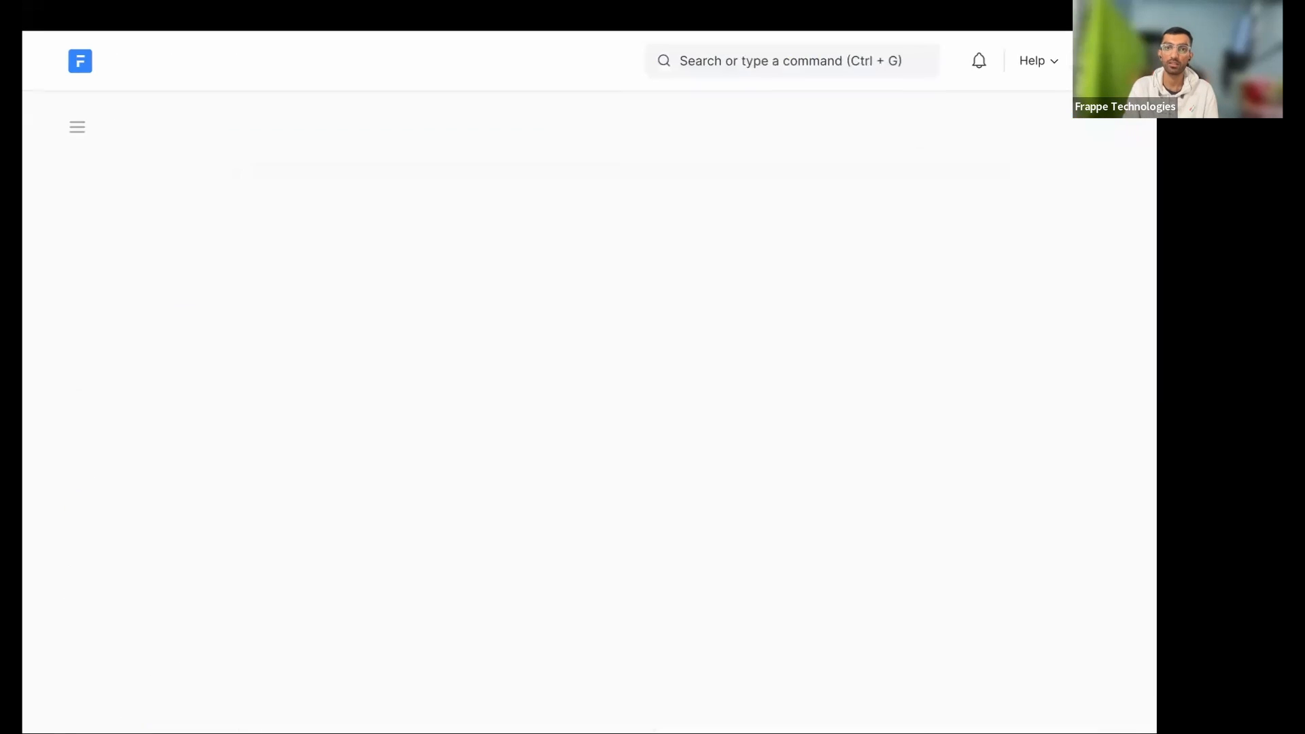
left_click(1029, 129)
left_click(387, 218)
type("Engineer")
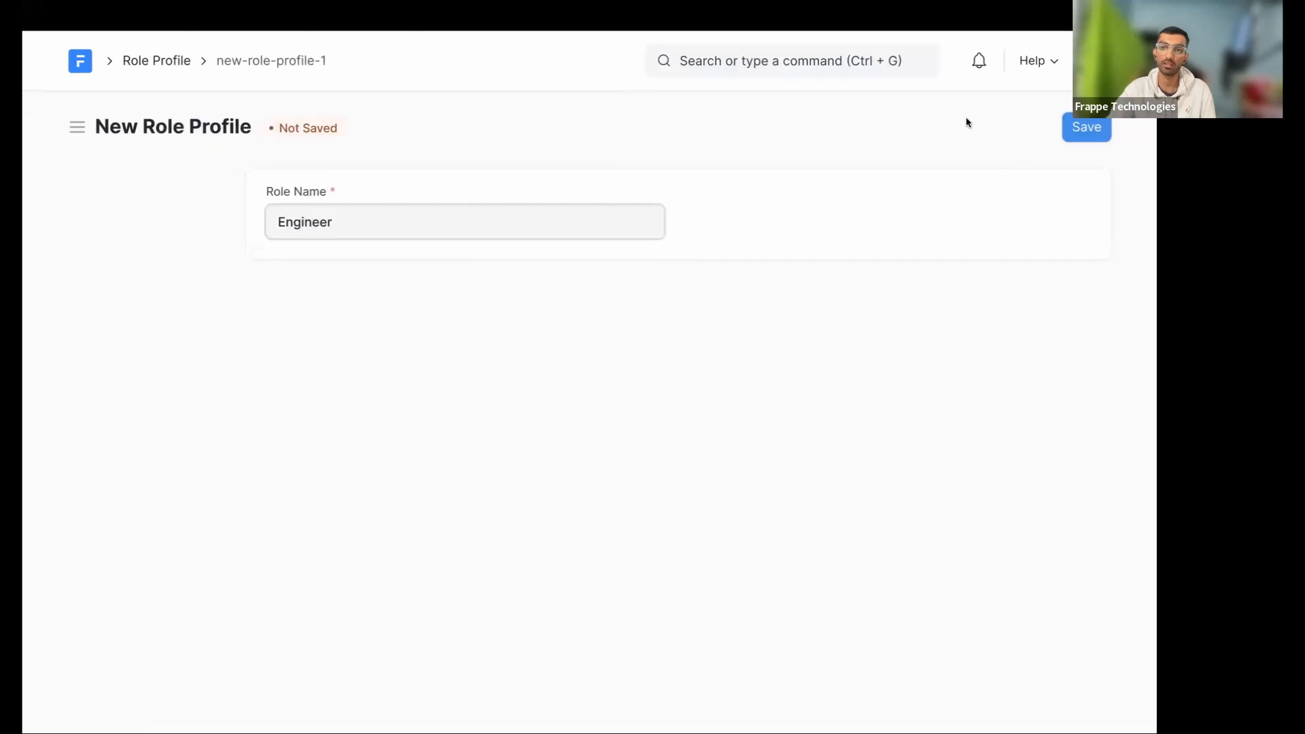
left_click(1068, 128)
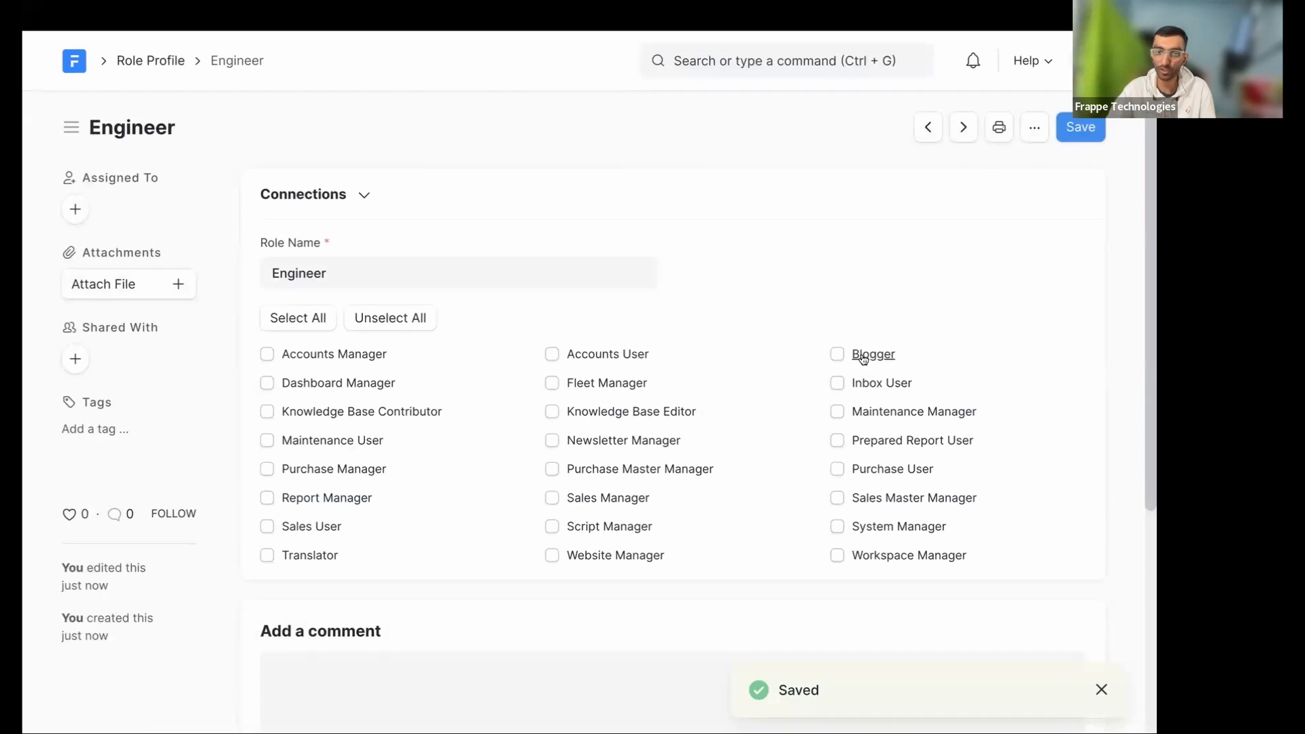
- Tick Blogger, Inbox User, Knowledge Base Editor, Maintenance Manager and Website Manager, then save the profile
left_click(838, 354)
left_click(838, 384)
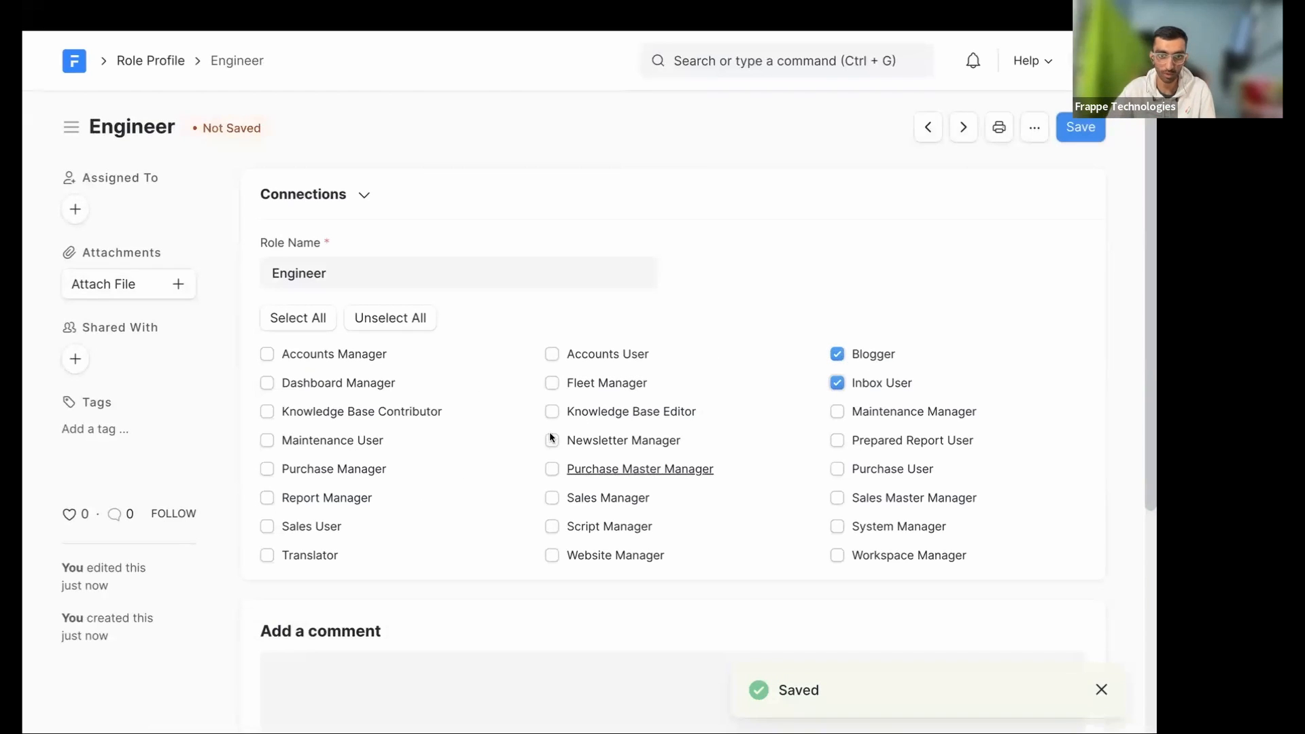
left_click(552, 411)
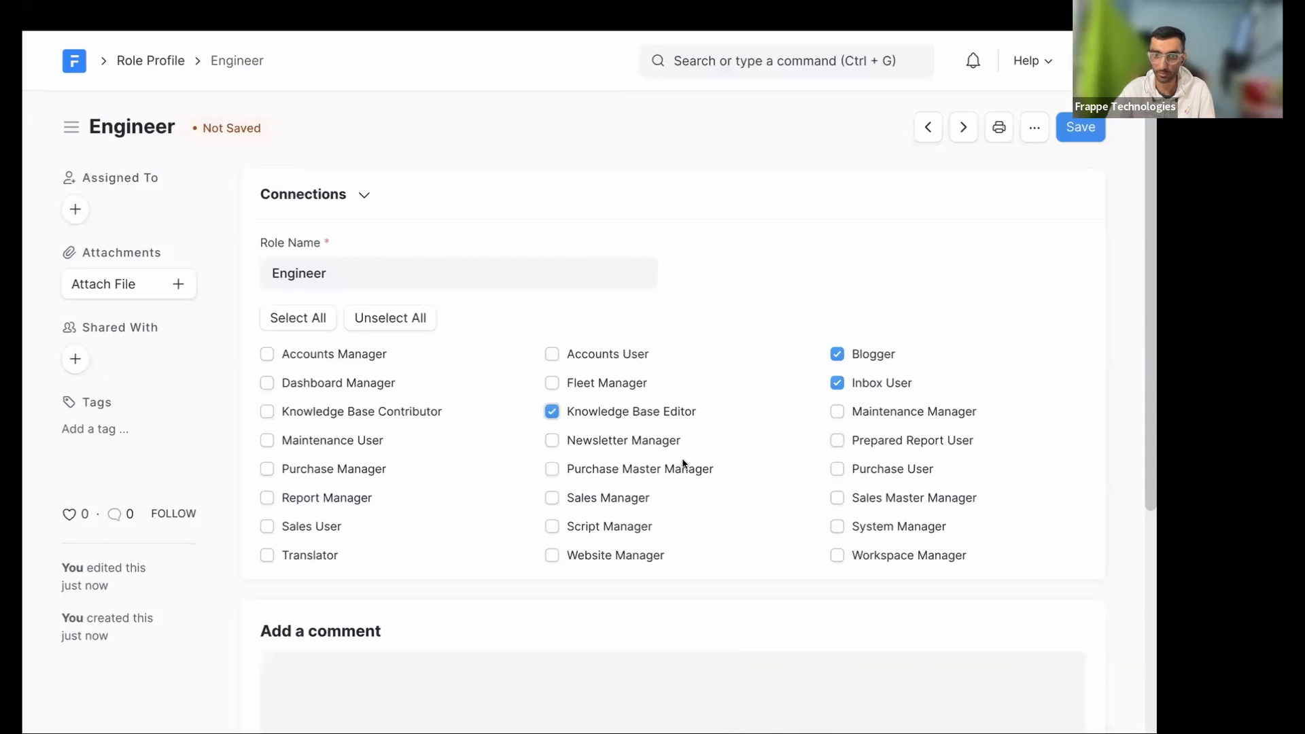
left_click(839, 413)
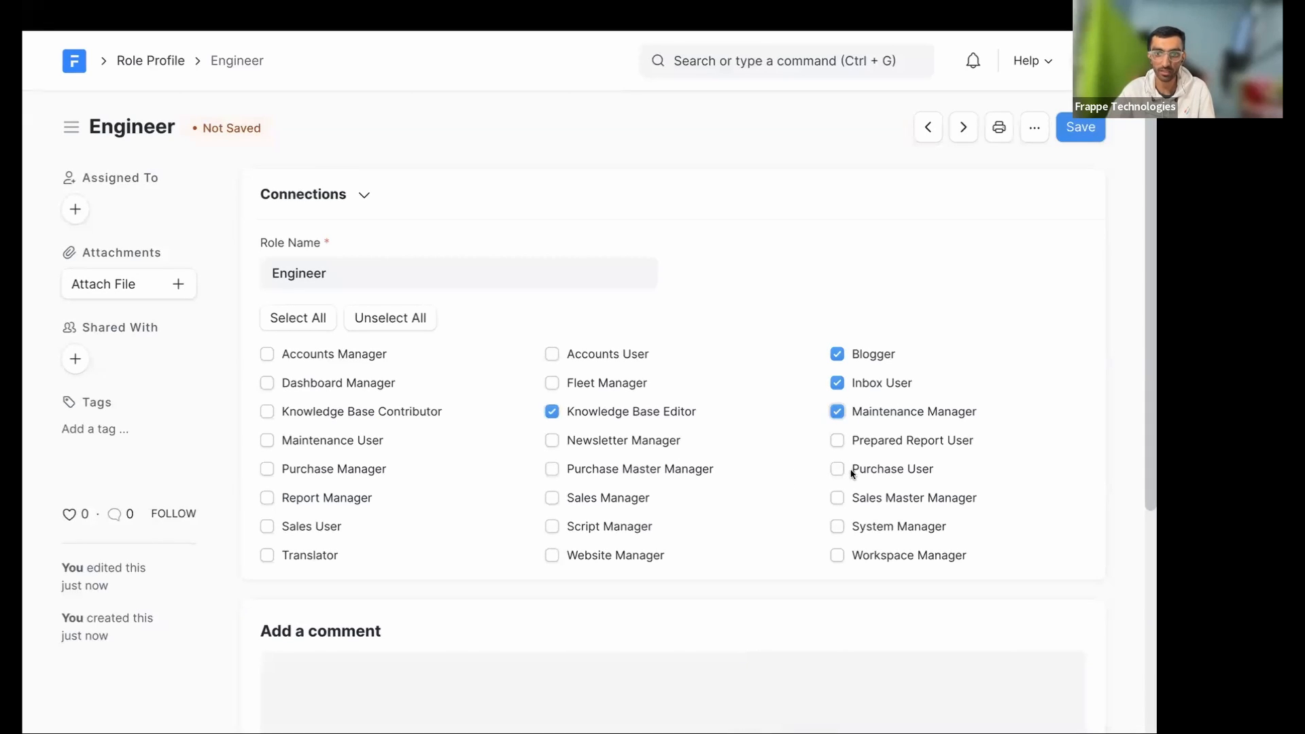
left_click(552, 555)
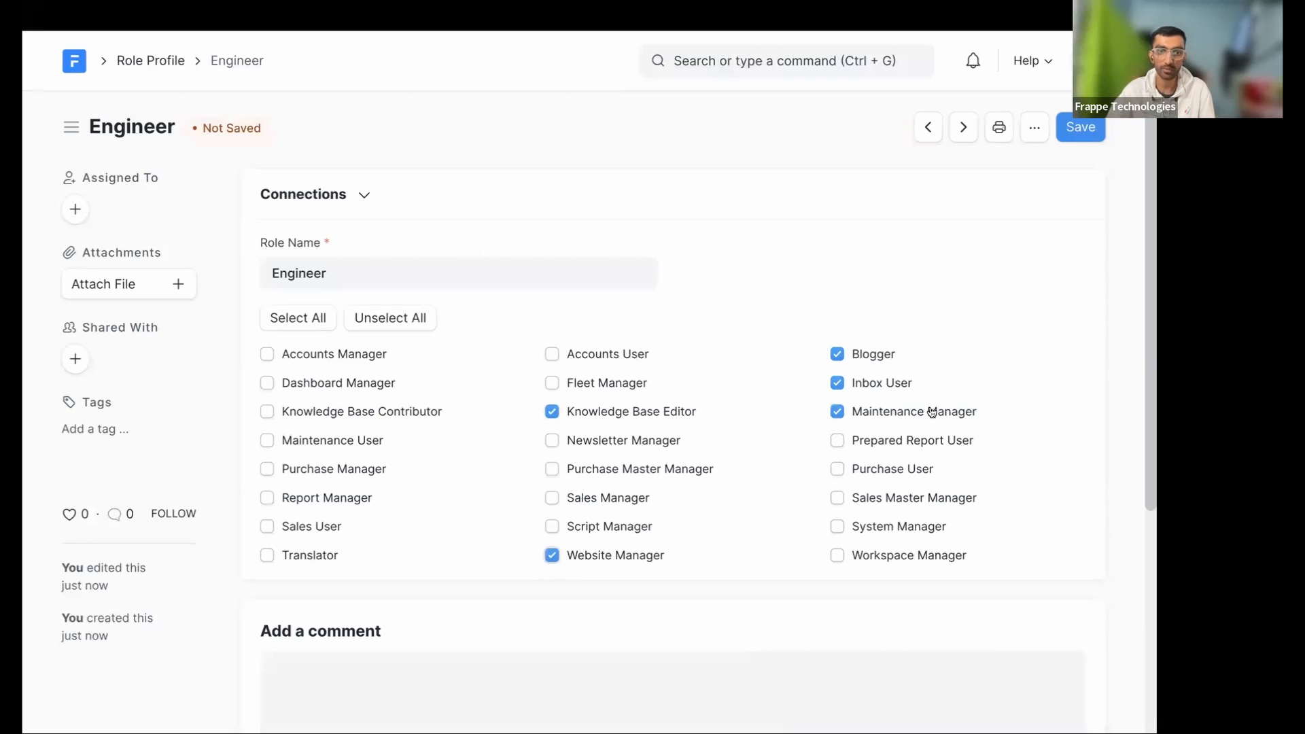
left_click(1096, 133)
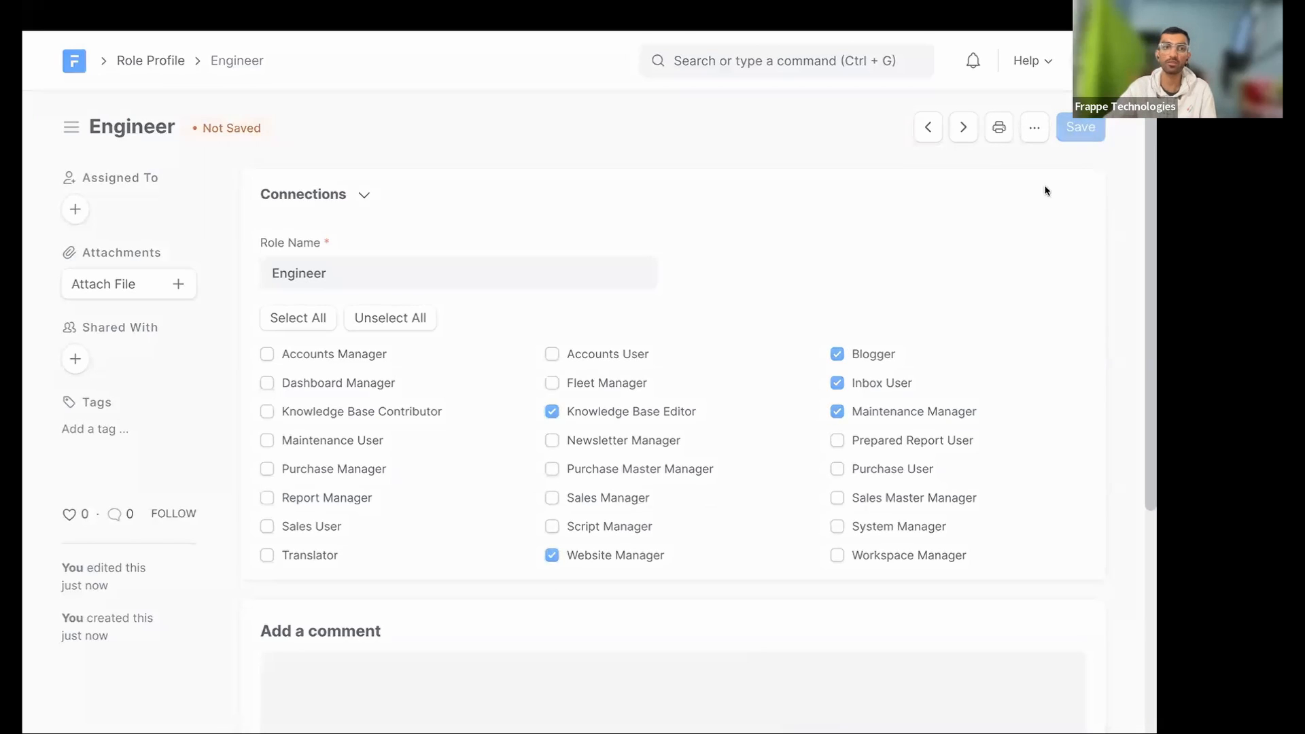
scroll(460, 259, "right", 1)
scroll(460, 258, "left", 1)
scroll(461, 258, "left", 5)
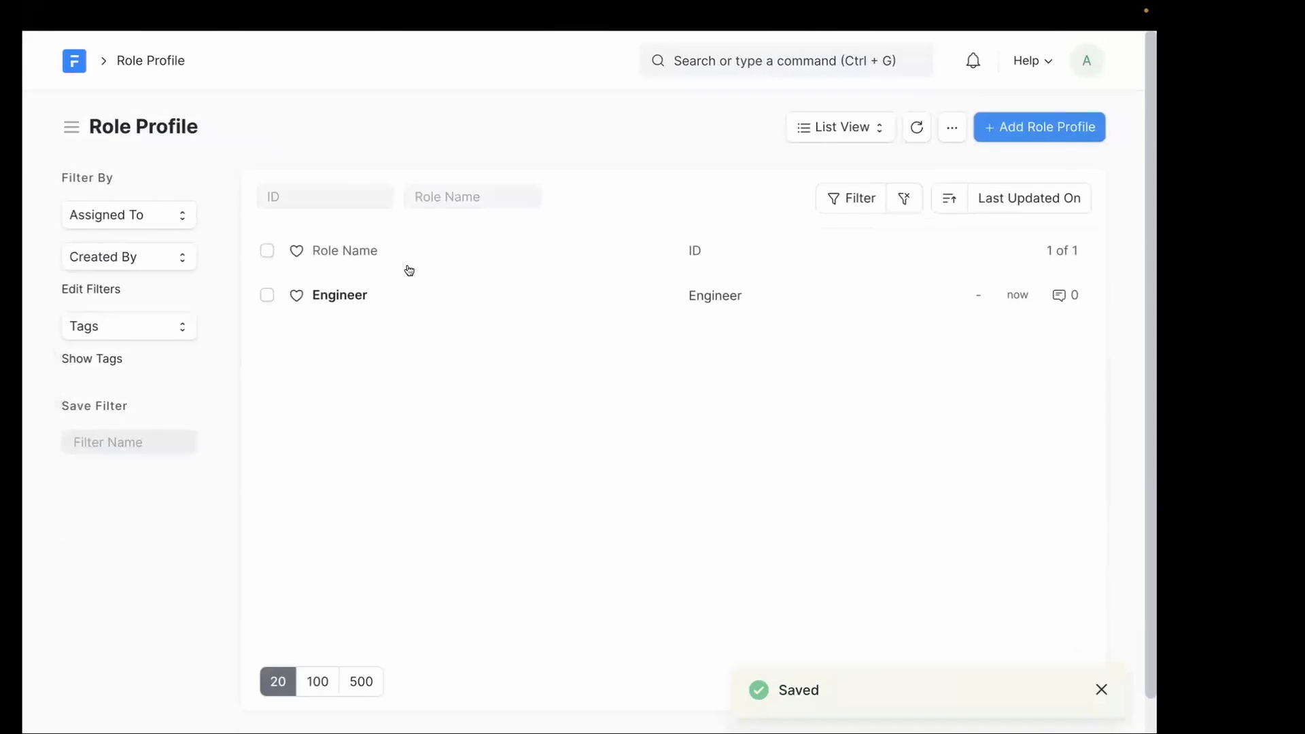
- Open the Engineer role profile and look over its Role Name field
scroll(409, 271, "left", 5)
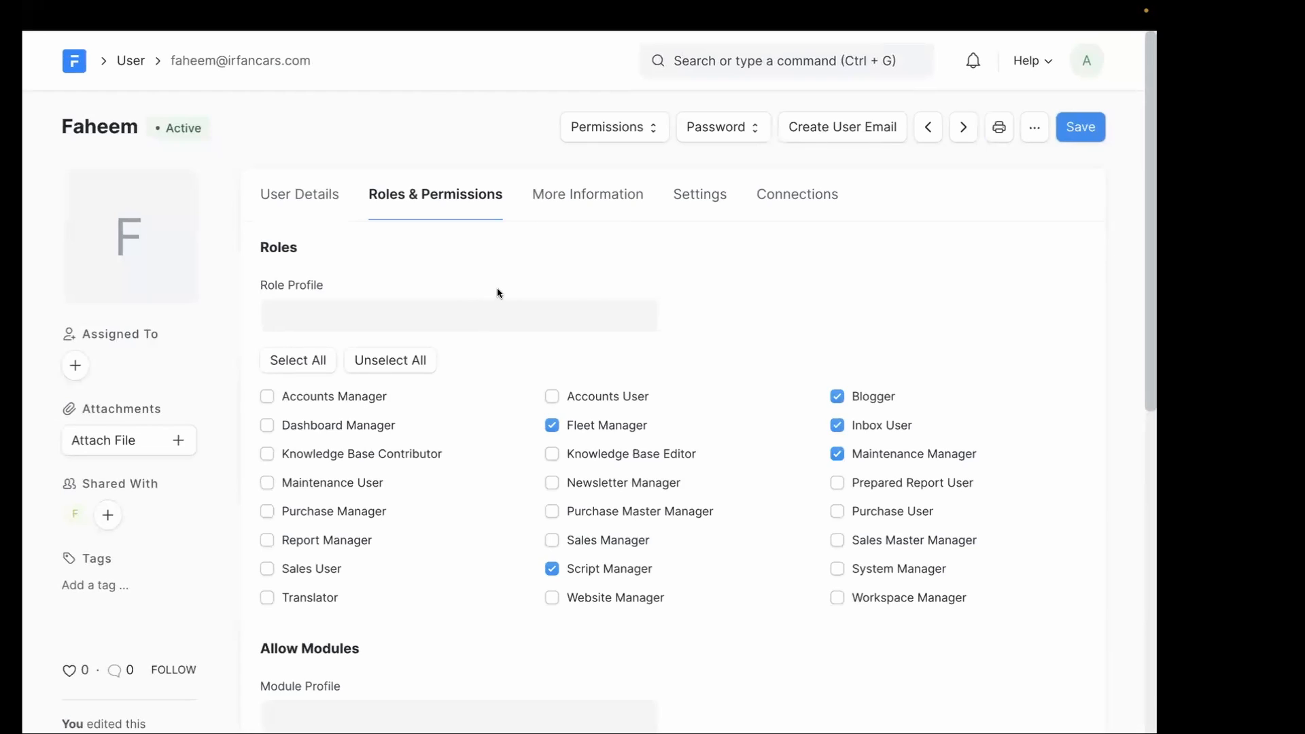
scroll(496, 287, "right", 5)
left_click(340, 295)
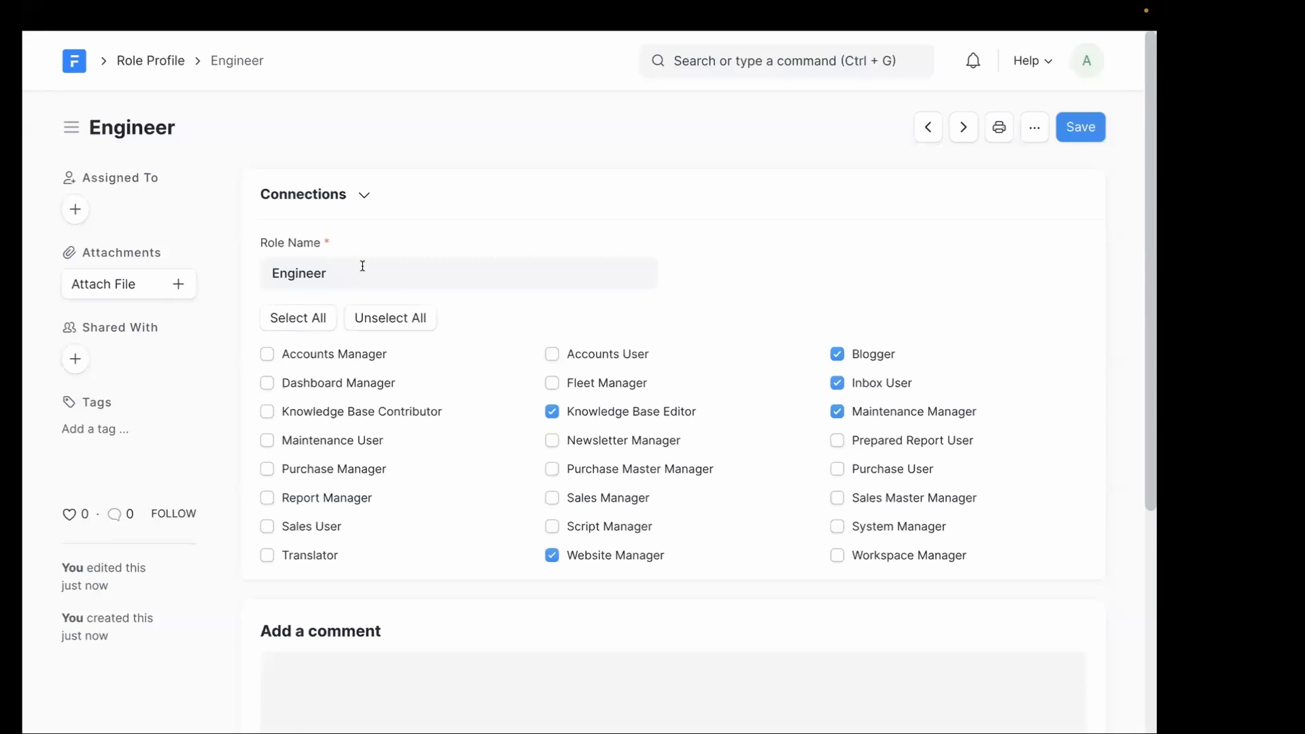
triple_click(316, 243)
left_click(319, 250)
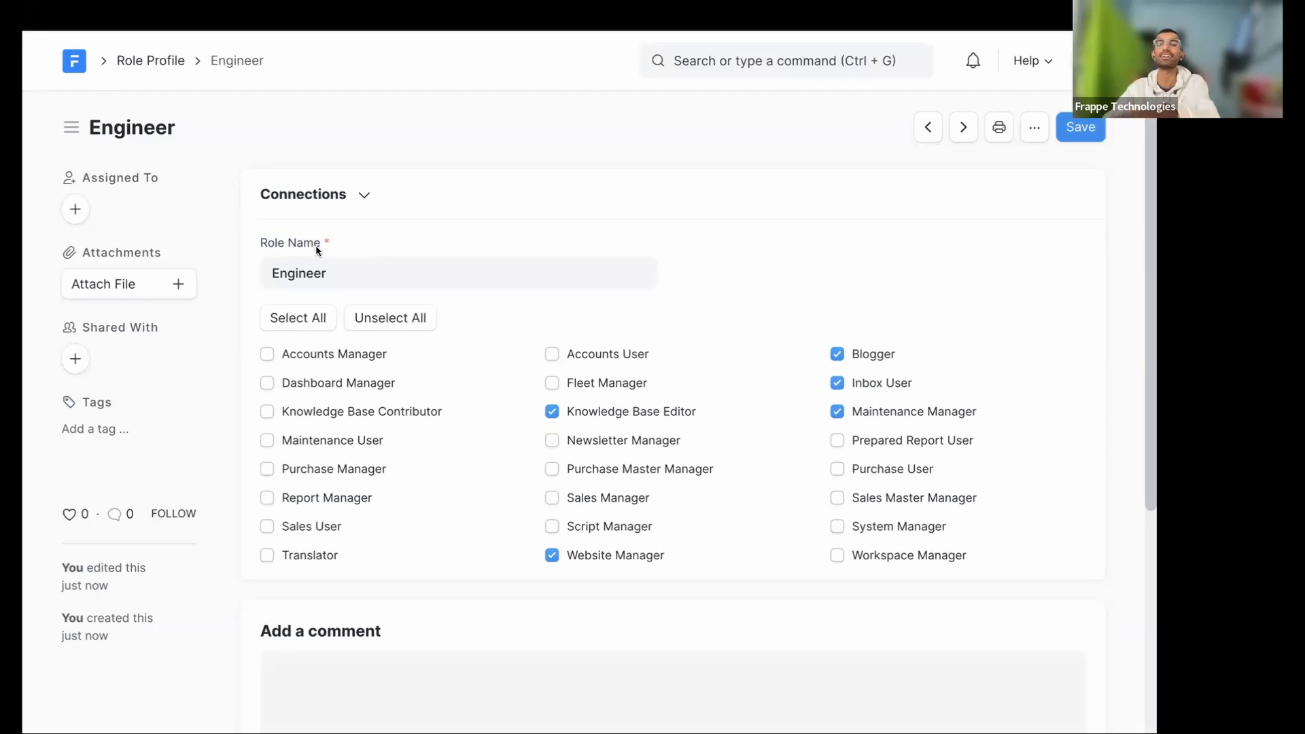
left_click_drag(334, 245, 228, 242)
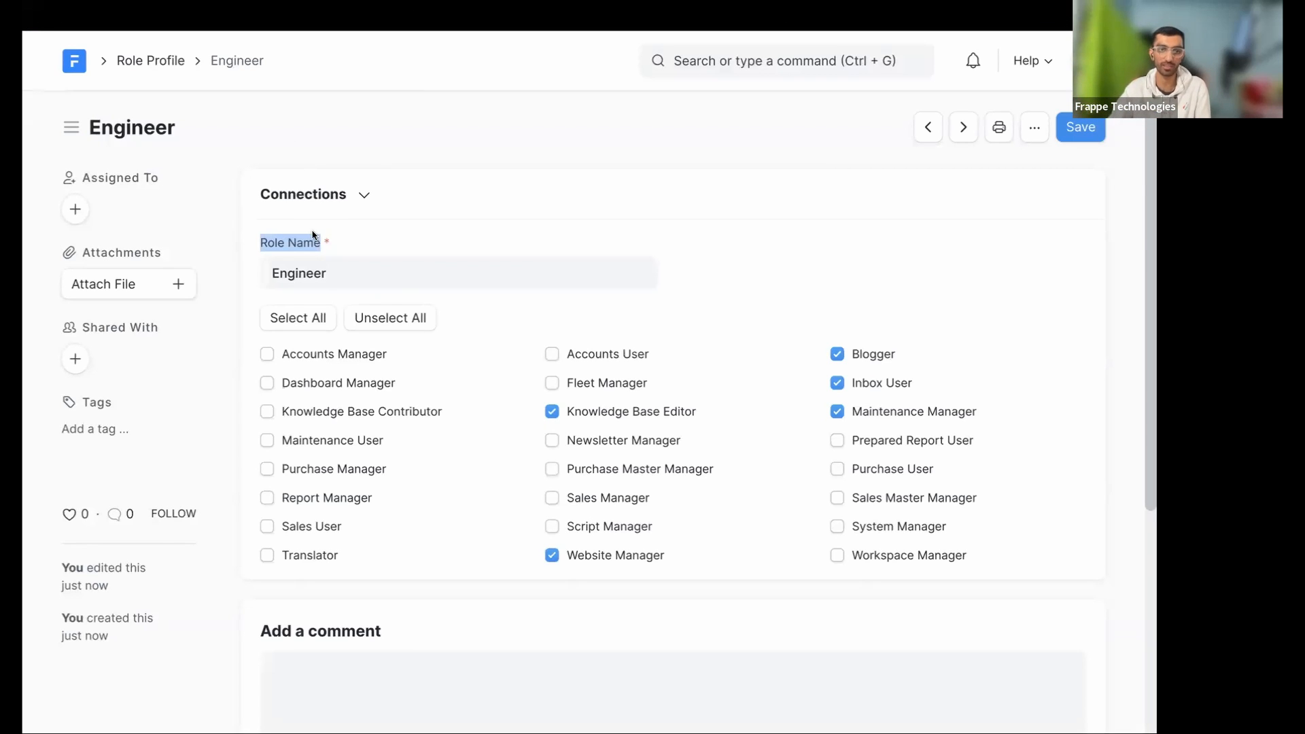
left_click_drag(335, 247, 263, 246)
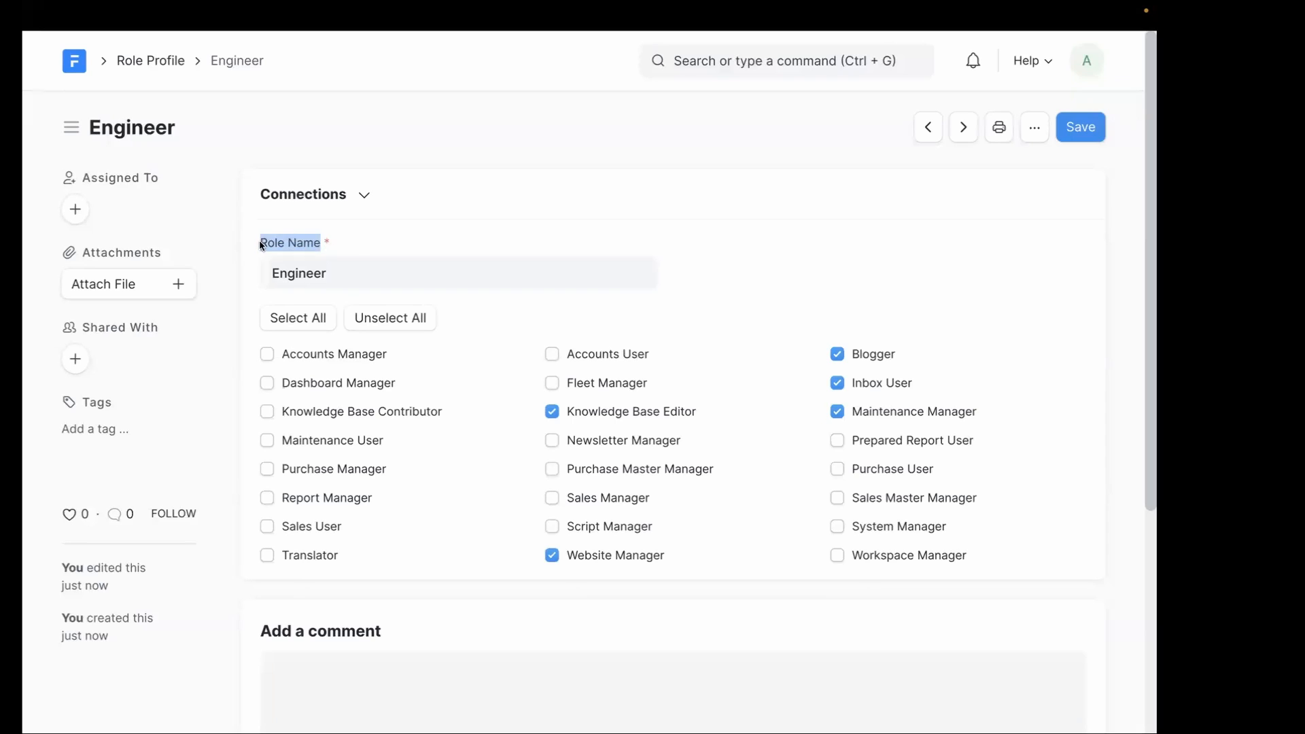
left_click(296, 247)
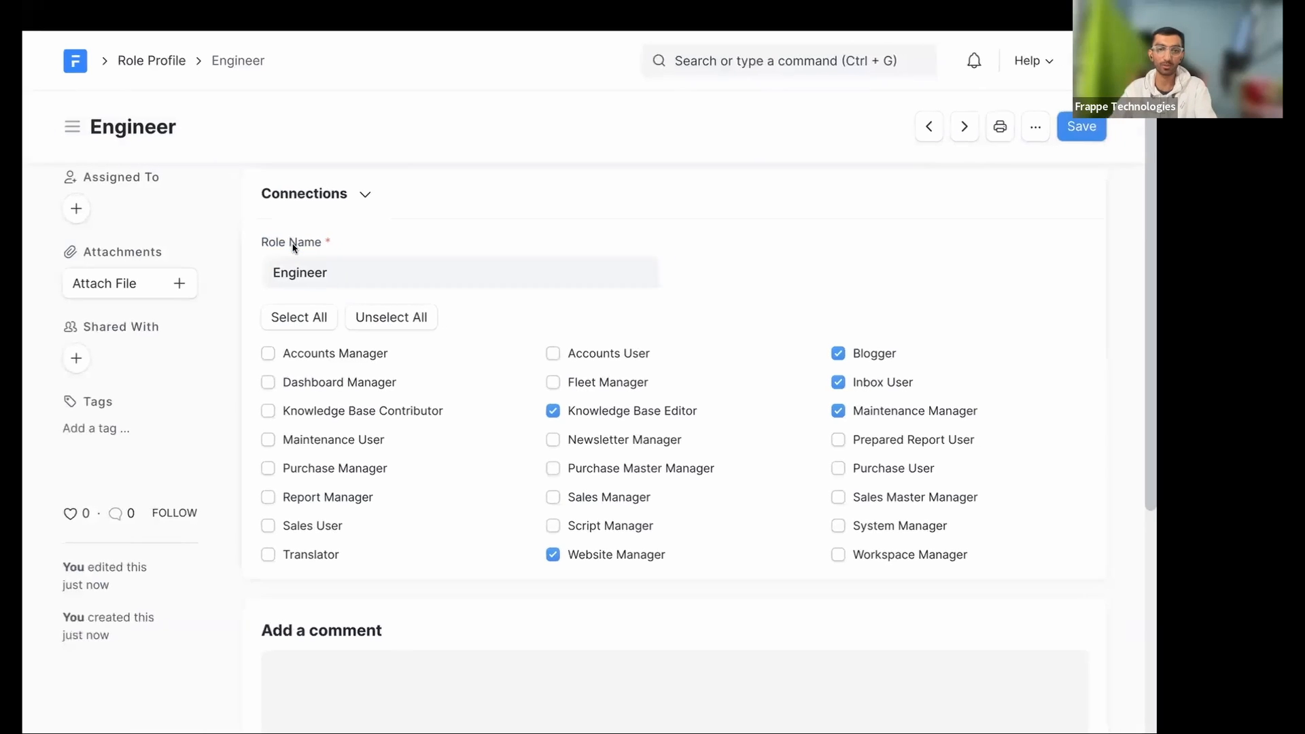
- Return to the user's form and show its Role Profile options, including Engineer
scroll(340, 242, "left", 5)
scroll(350, 253, "left", 5)
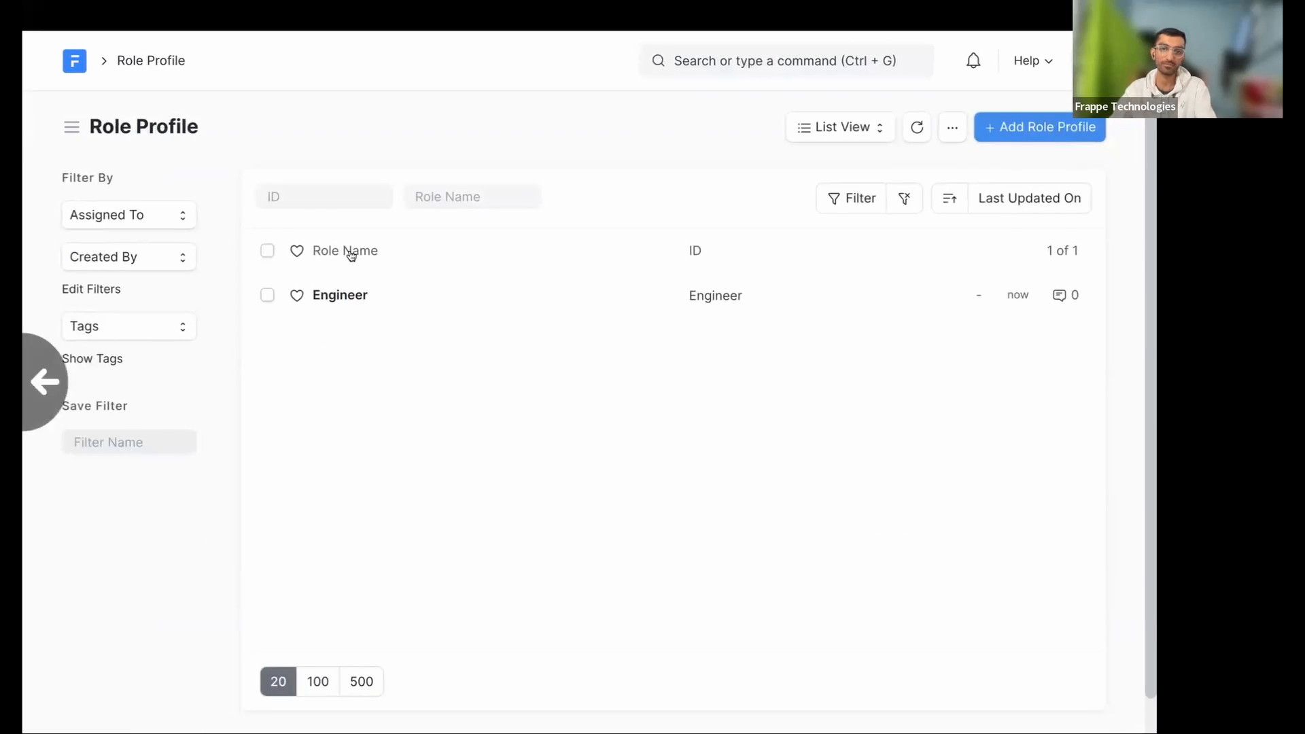
left_click(320, 305)
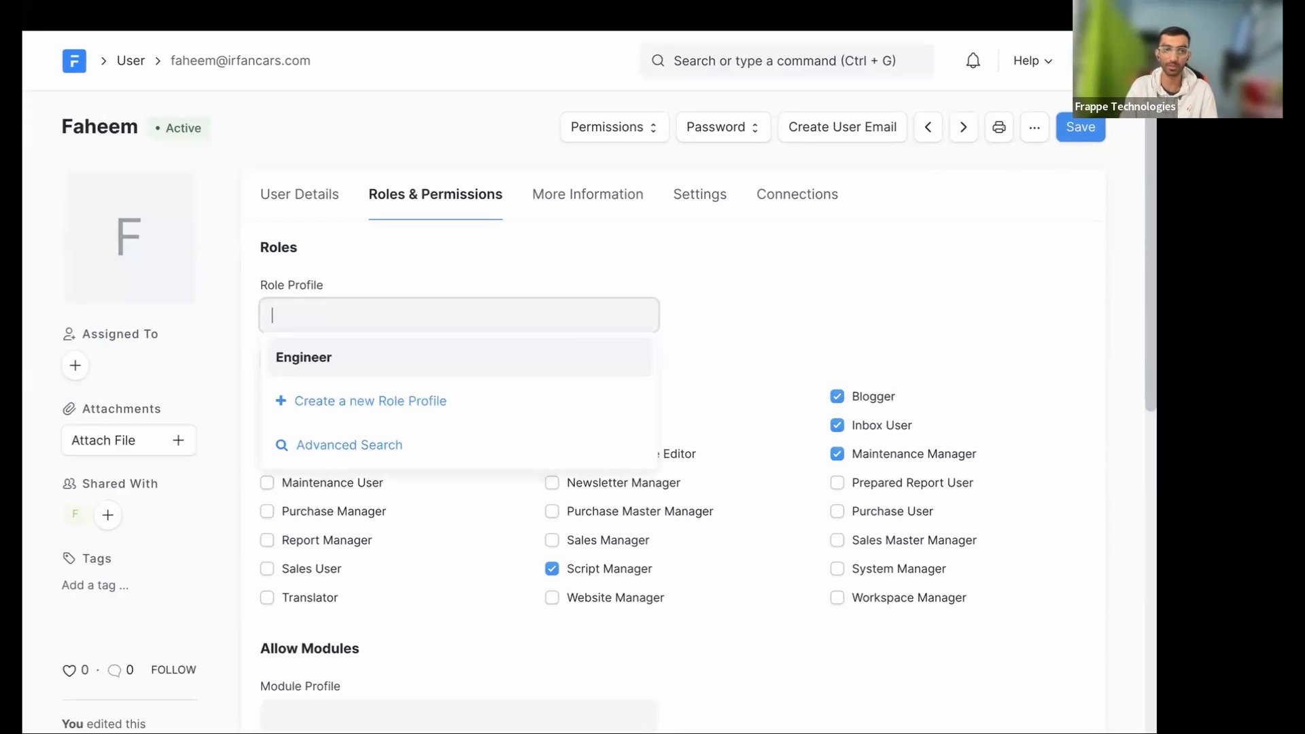
key("Return")
key("super+s")
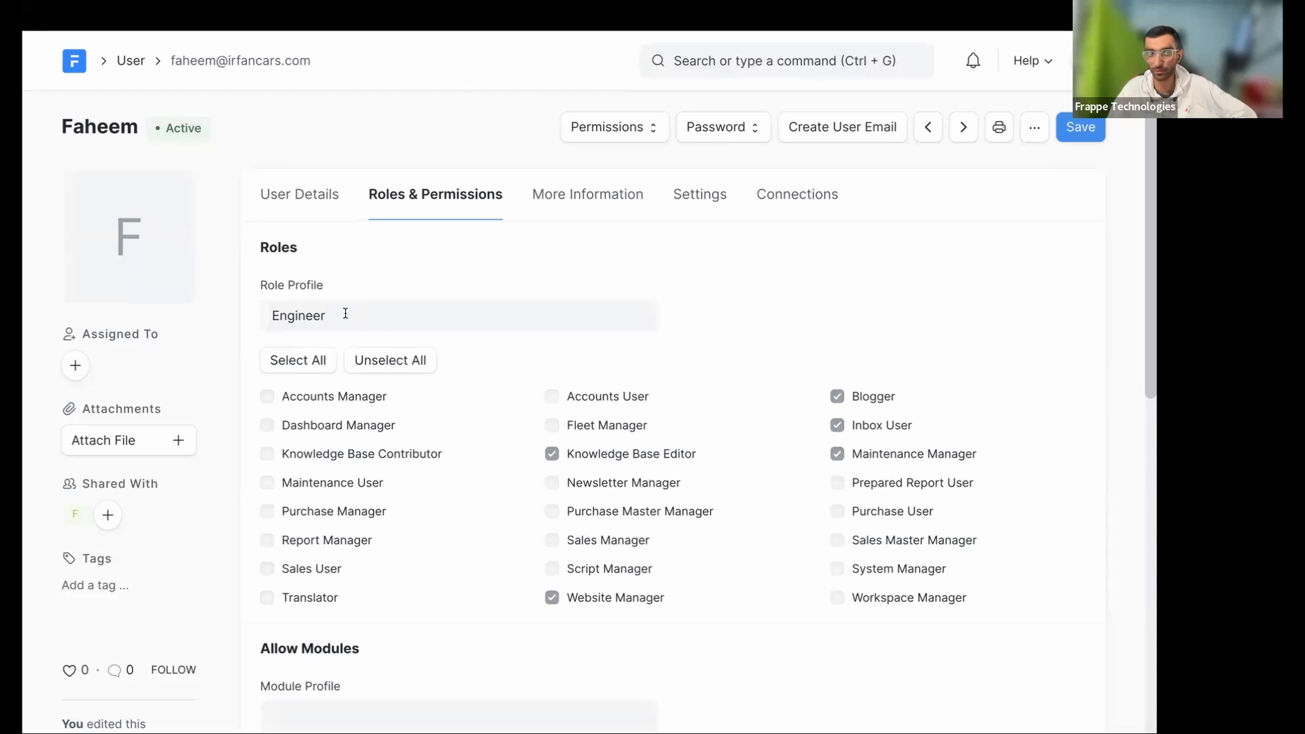
left_click(419, 317)
left_click(647, 315)
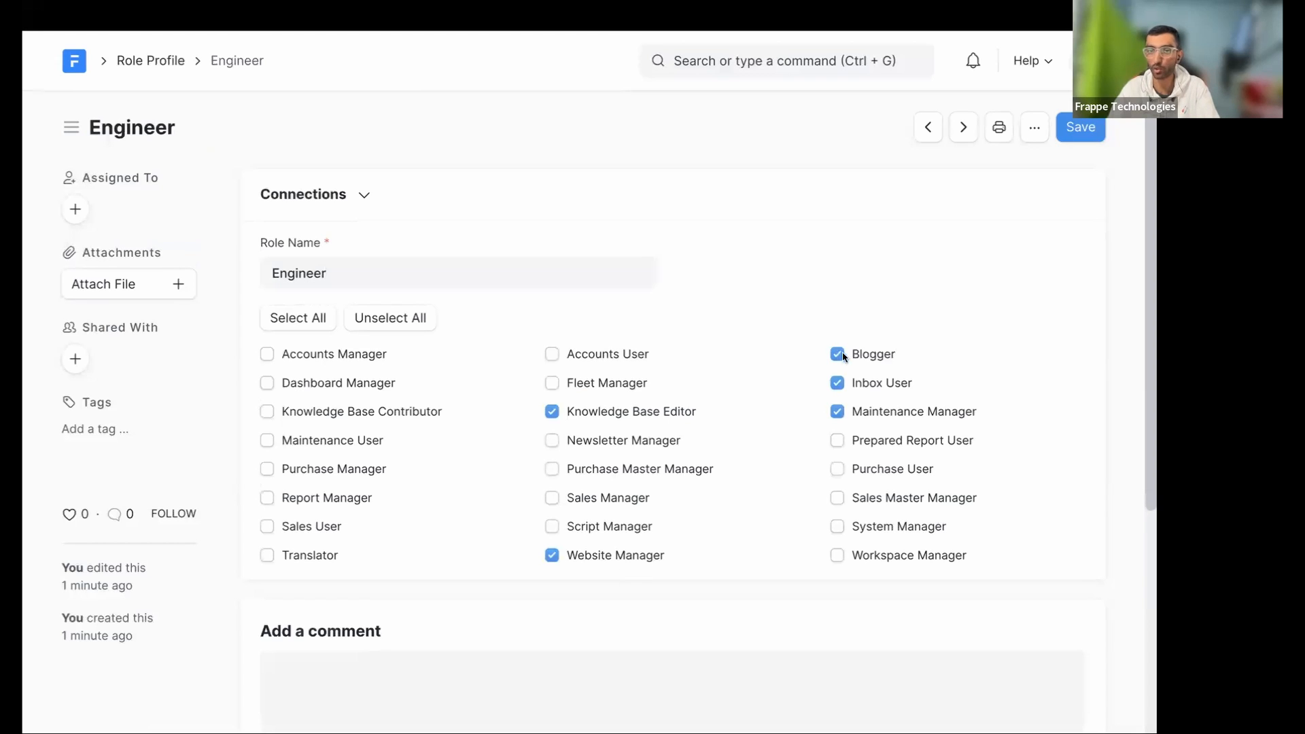
scroll(373, 274, "left", 5)
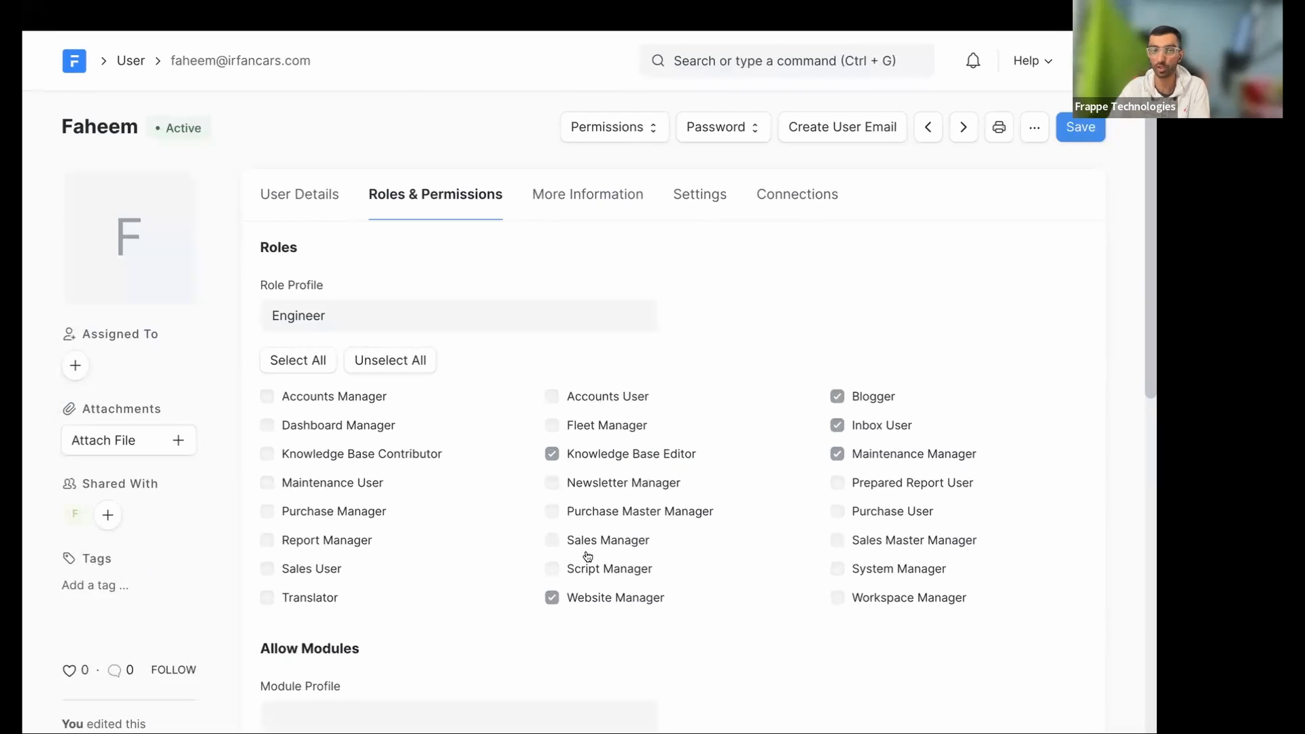
scroll(673, 362, "down", 2)
scroll(671, 361, "up", 2)
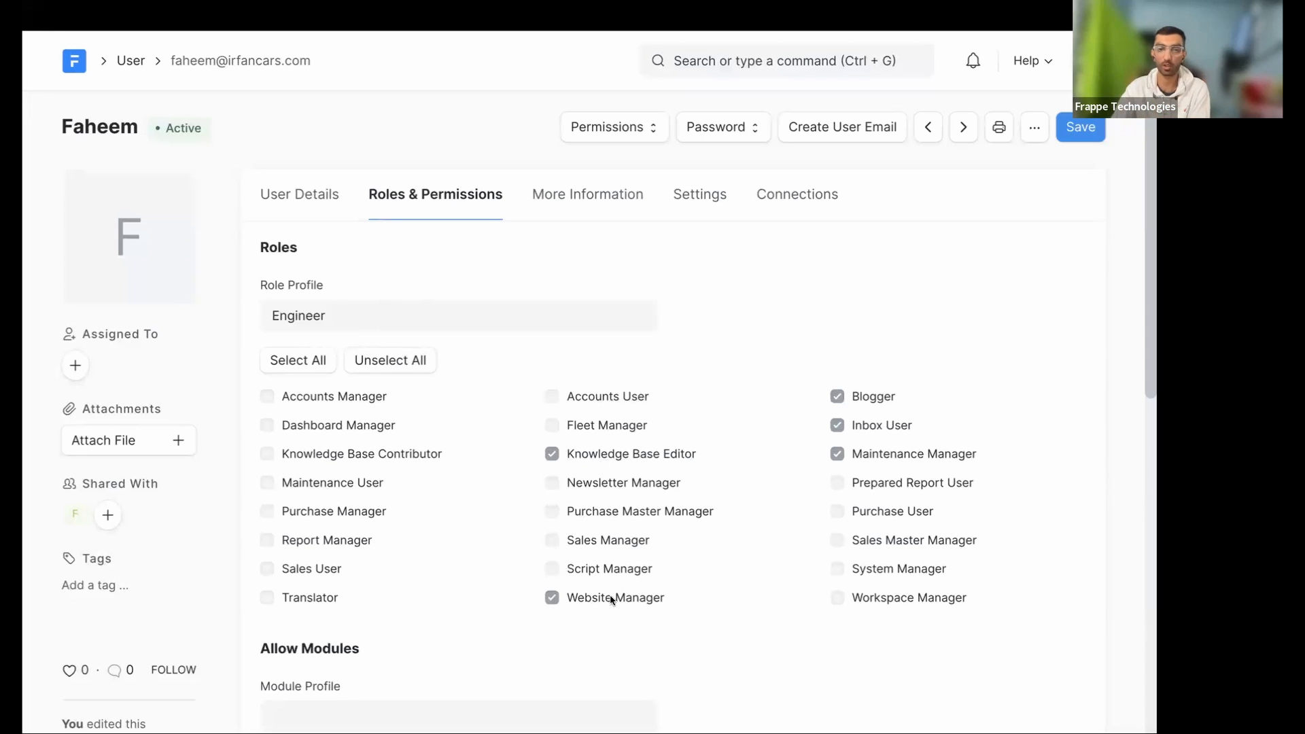
- From the Engineer profile's connections, list its users, clear the filter and open the user
left_click(482, 312)
left_click(646, 315)
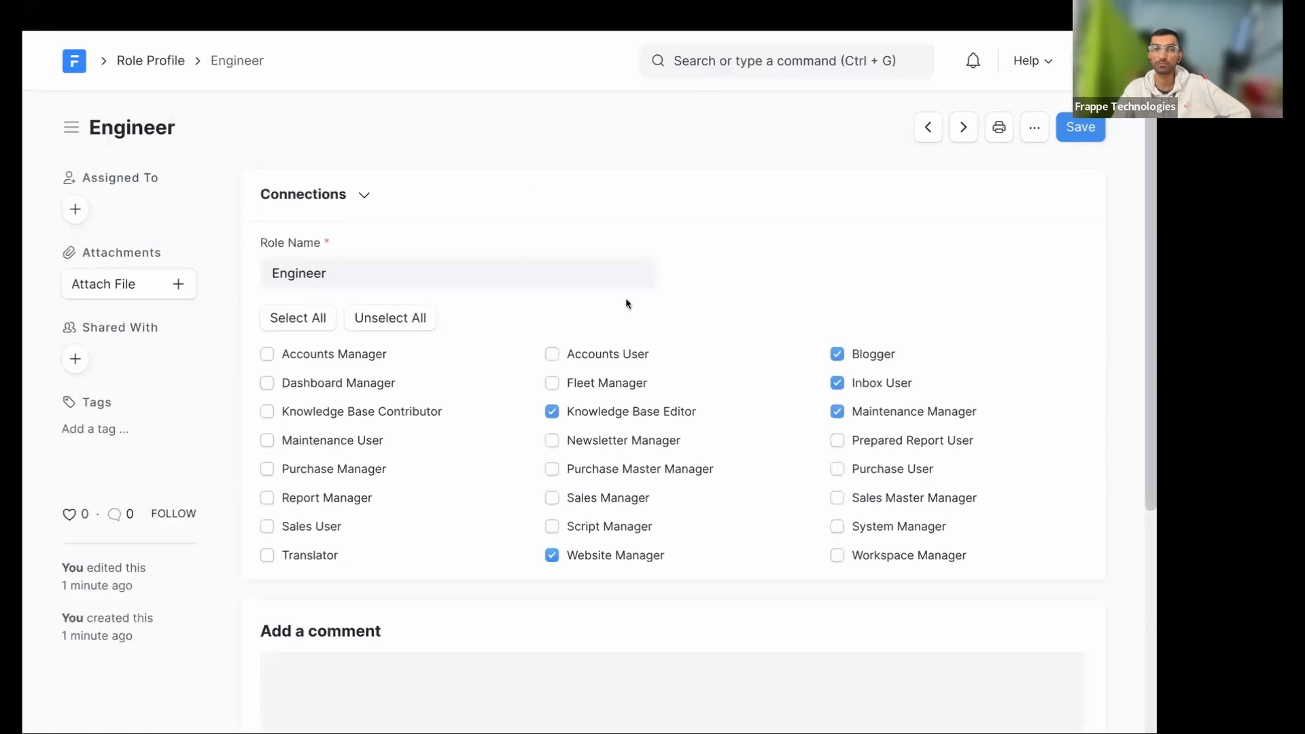
left_click(347, 200)
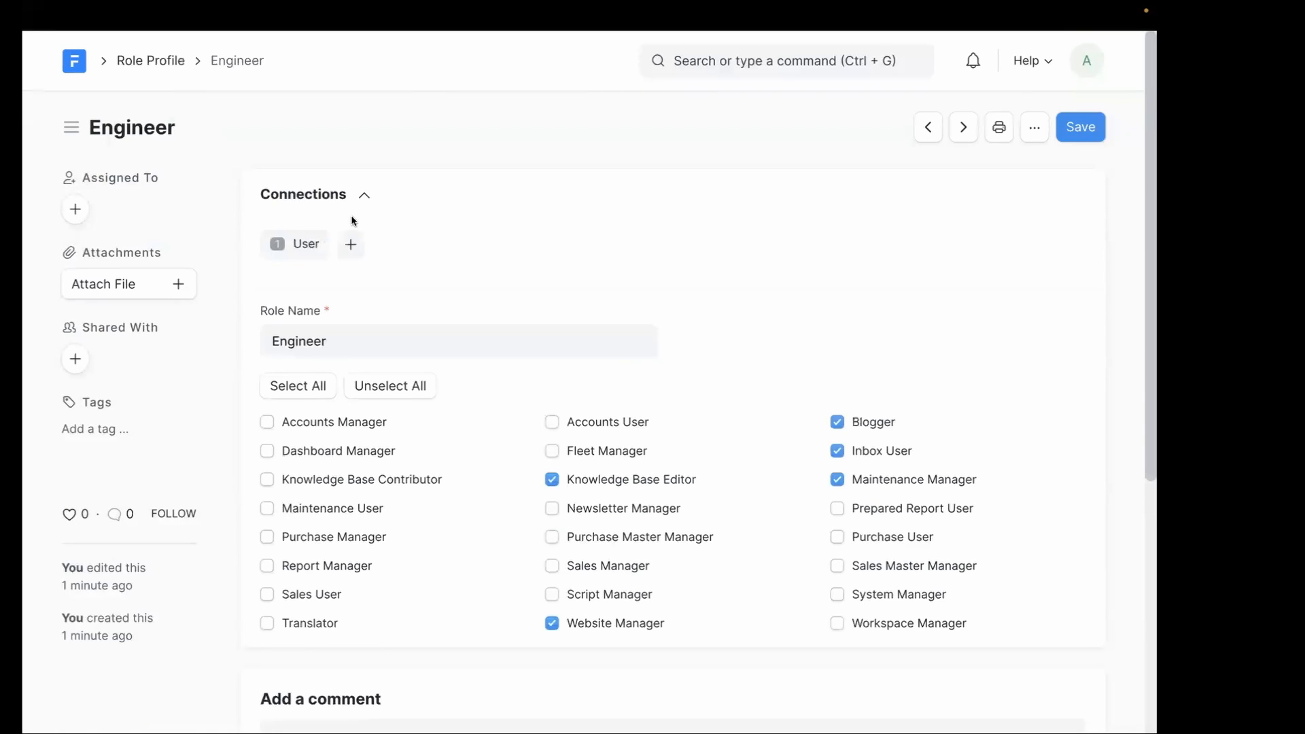
left_click(307, 245)
left_click(835, 207)
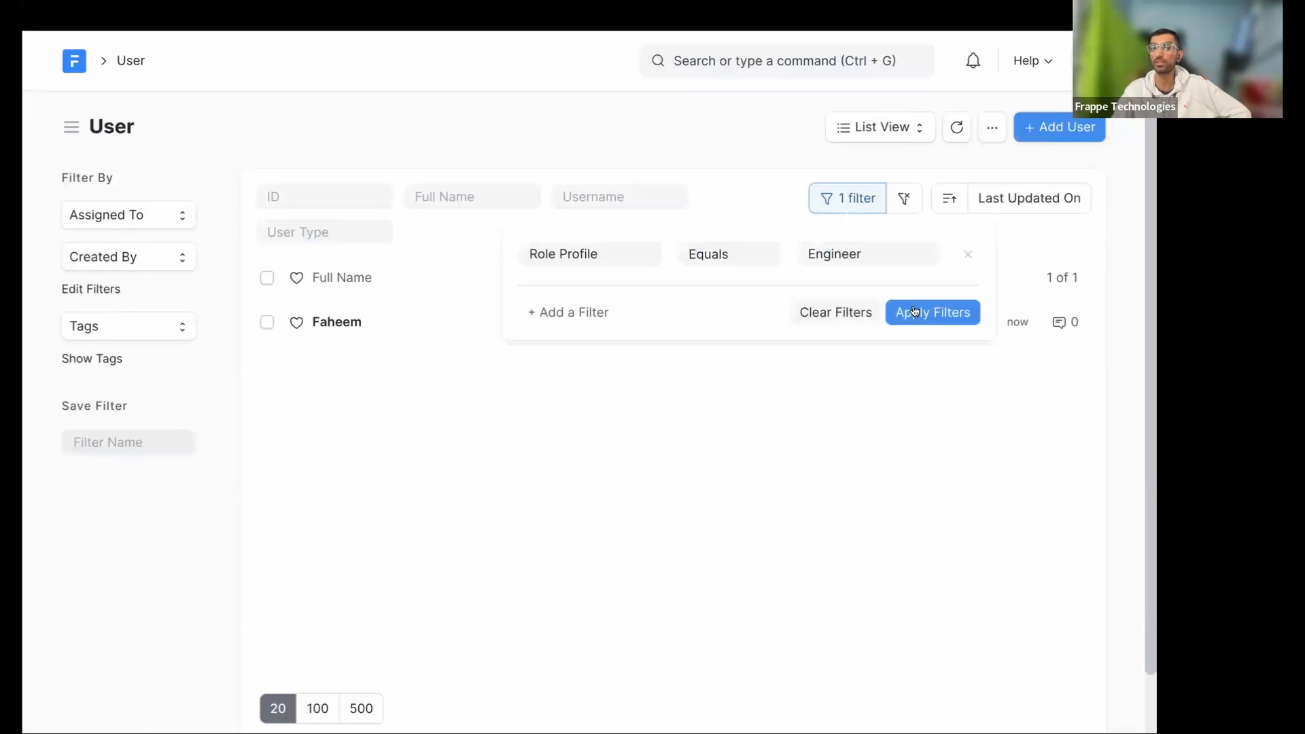
left_click(833, 312)
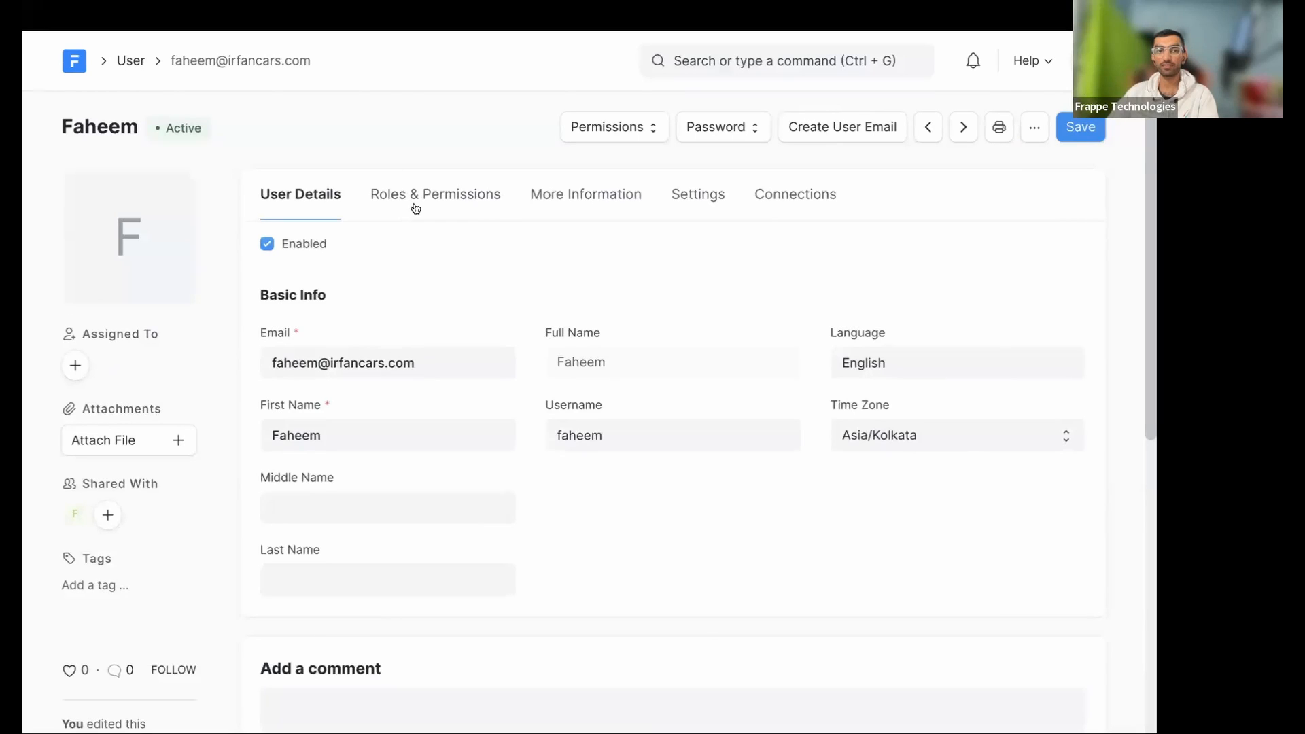
left_click(414, 198)
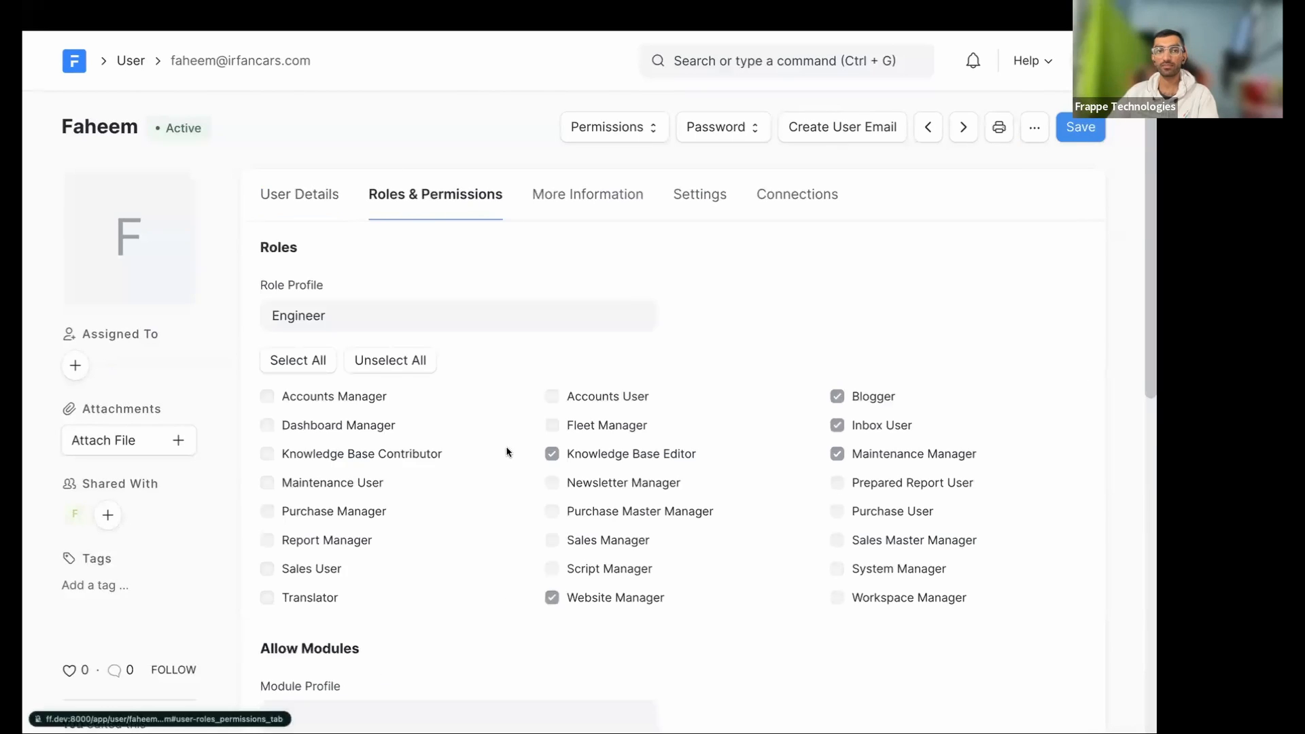
- Check the Knowledge Base Editor role's permissions and close the popup
left_click(575, 455)
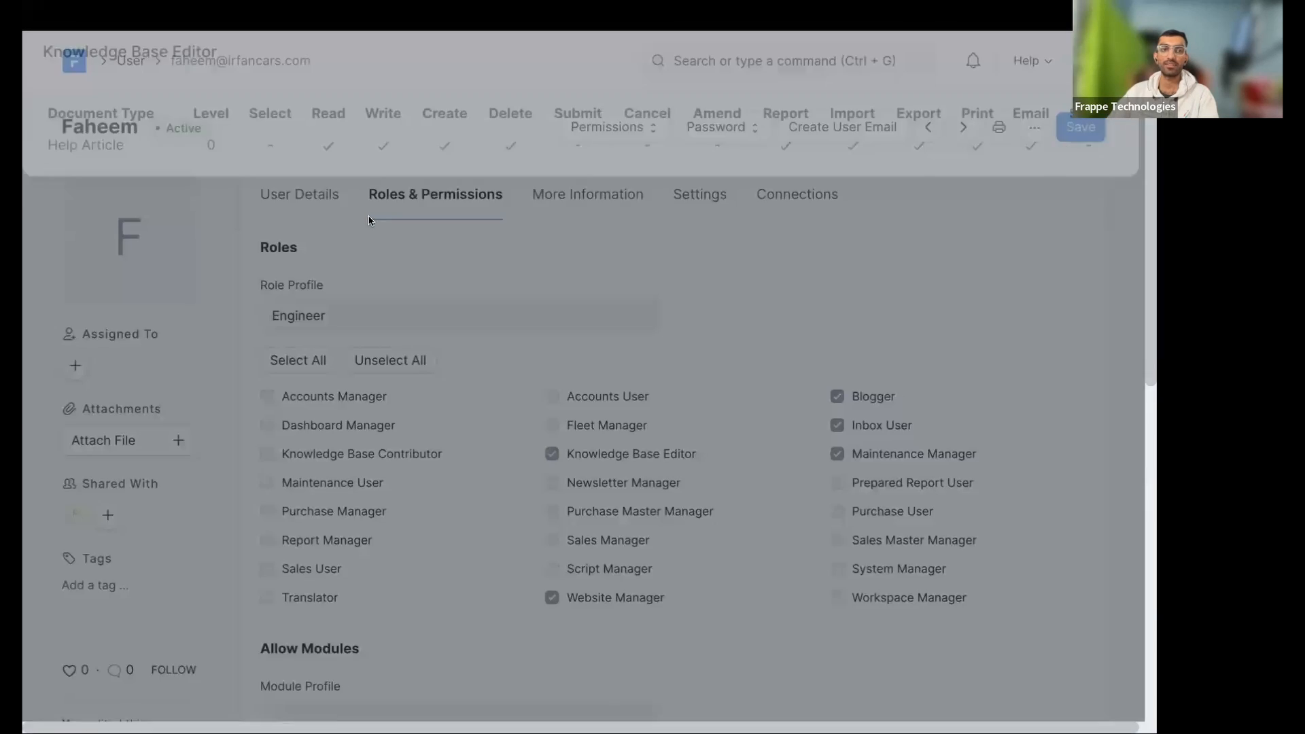
left_click_drag(217, 157, 170, 154)
left_click(221, 237)
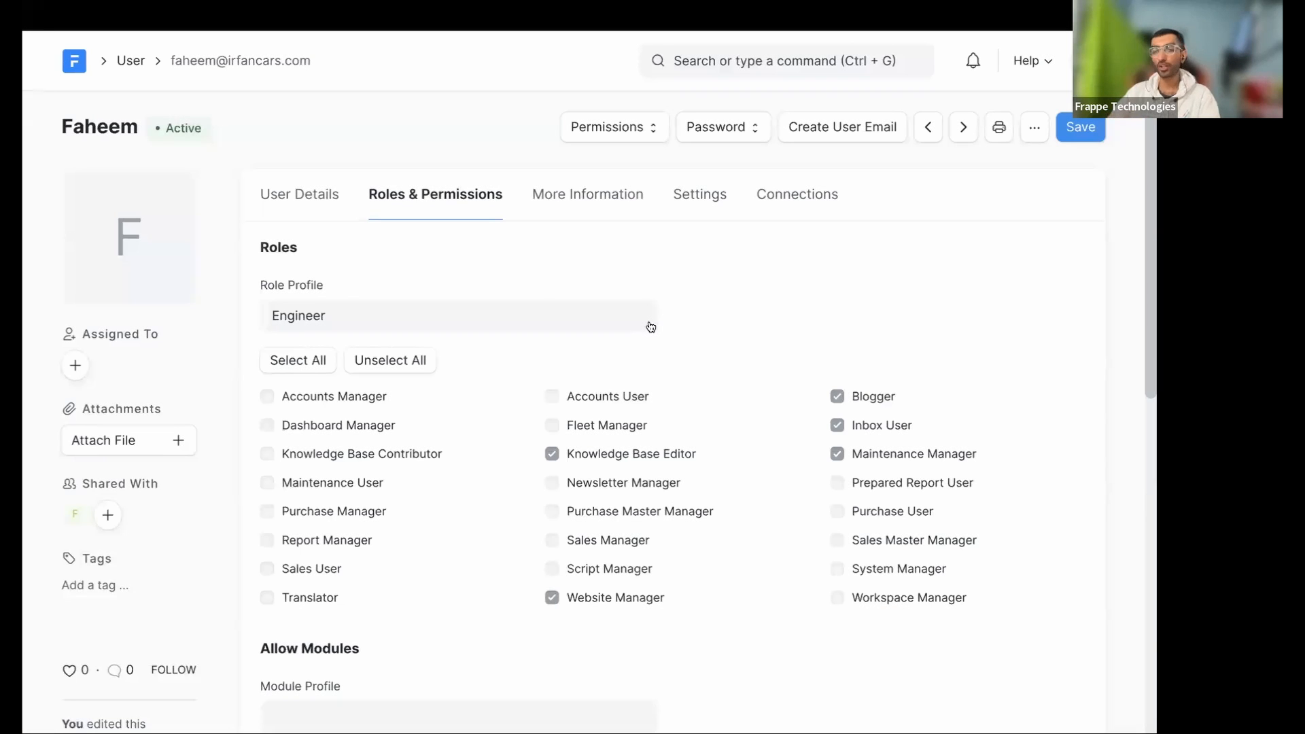
- Search 'role per' to open the Role Permissions Manager
left_click(827, 68)
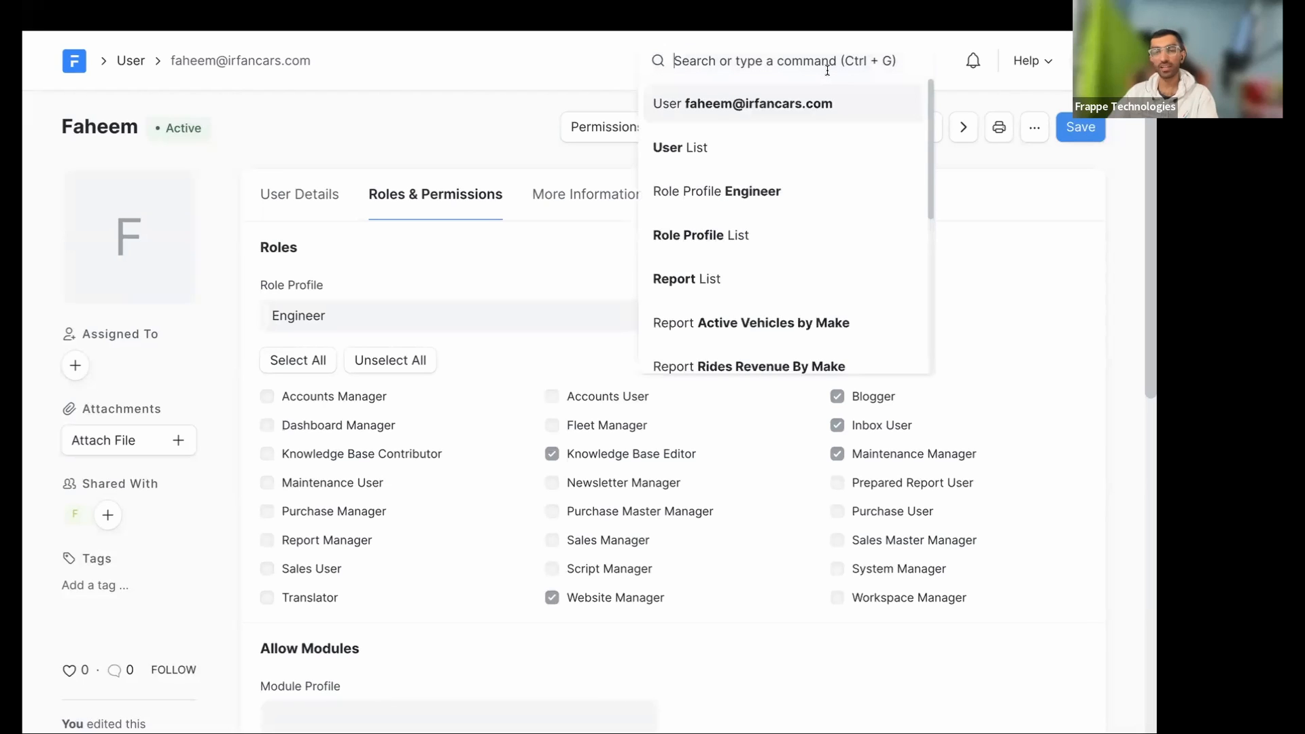
type("r")
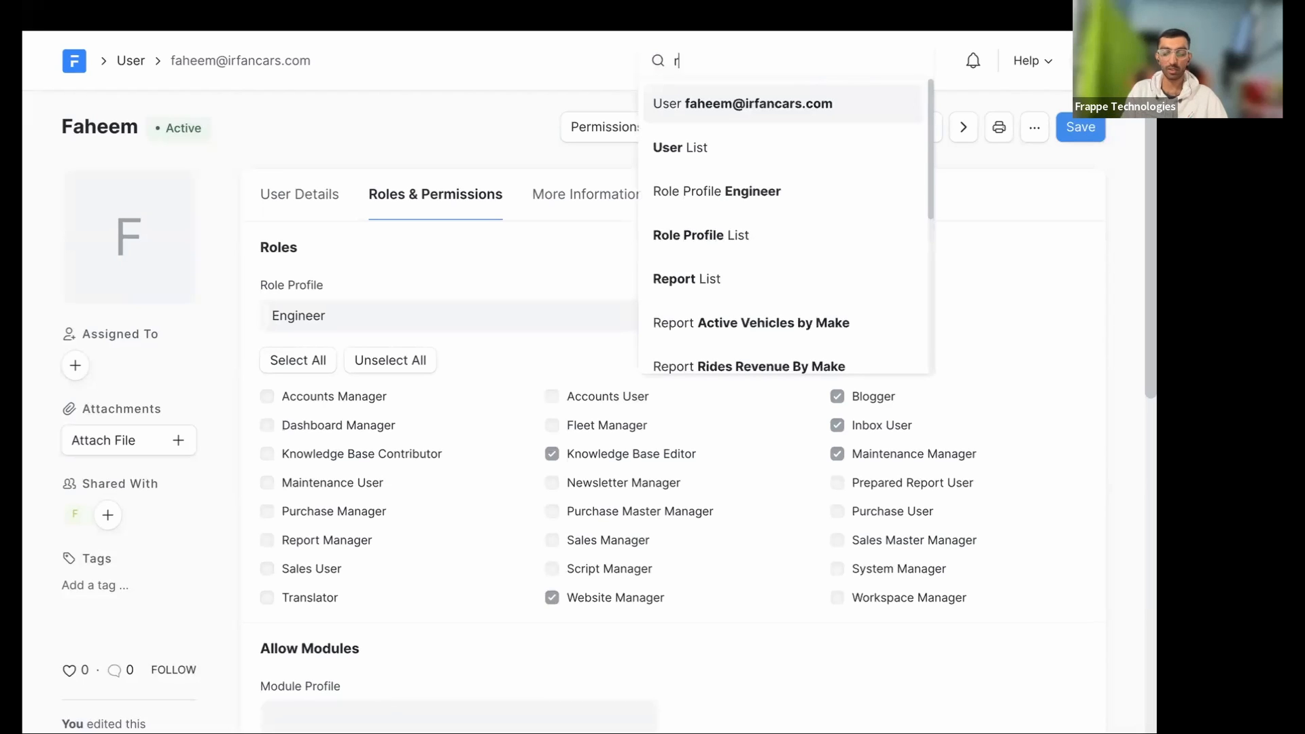
type("ole per")
key("Return")
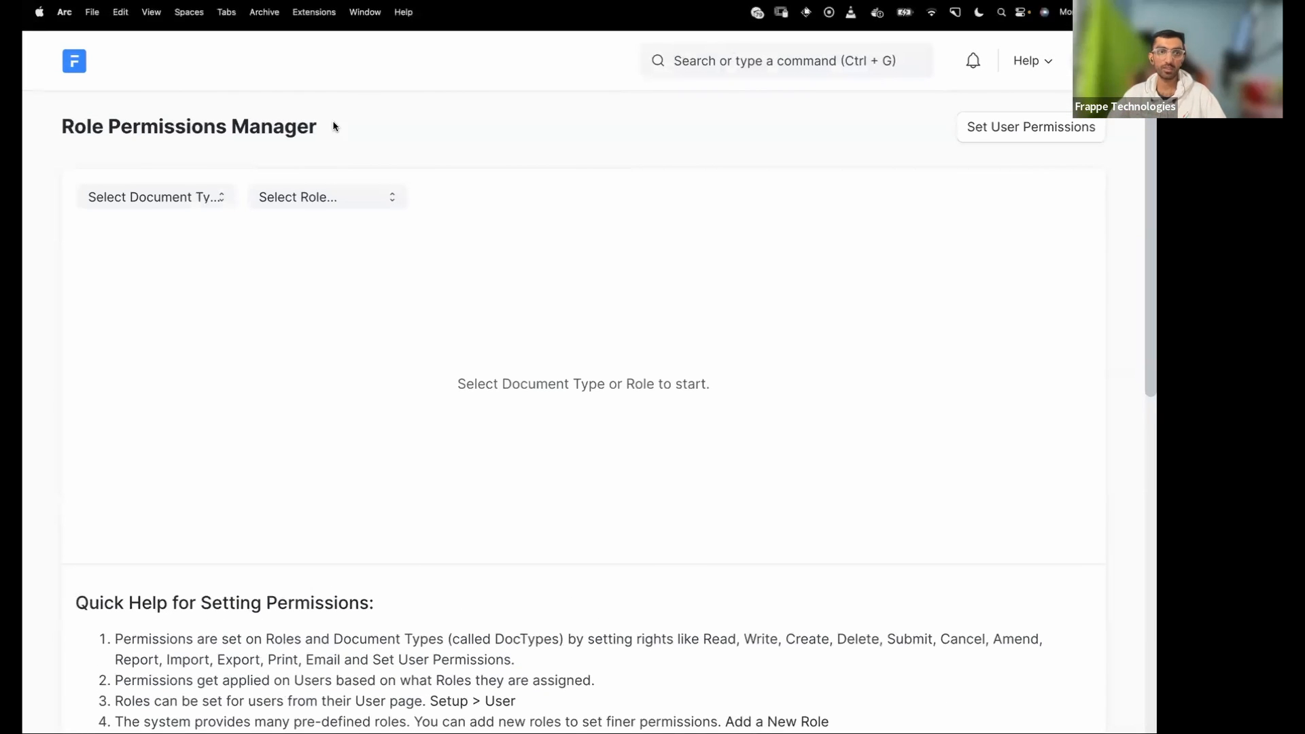
left_click(151, 200)
- Choose Vehicle as the document type to load its permission rules
left_click(311, 132)
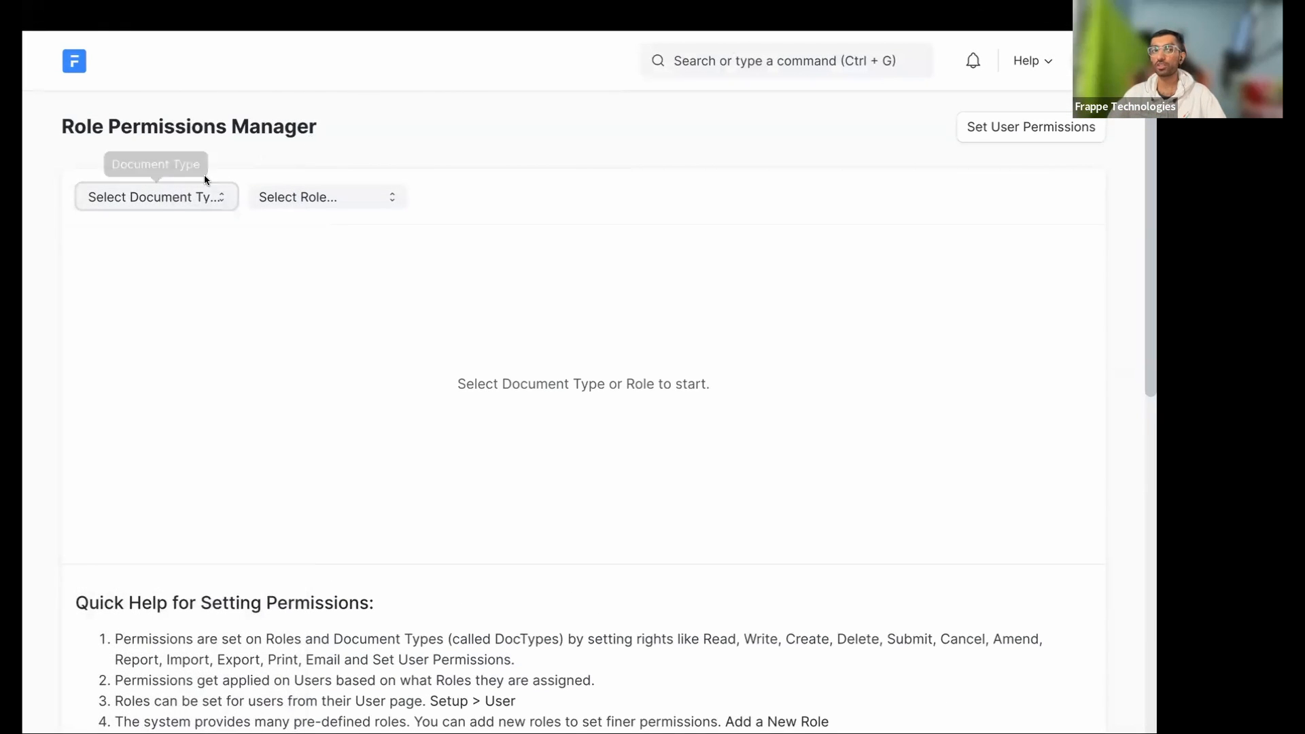
left_click(148, 203)
key("v")
key("Down")
key("Down")
key("Down")
key("Down")
key("Down")
key("Down")
key("Down")
key("Down")
key("Down")
key("Down")
key("Down")
key("Down")
key("Down")
key("Return")
scroll(295, 442, "down", 3)
scroll(293, 441, "up", 2)
scroll(250, 292, "down", 1)
scroll(246, 299, "up", 2)
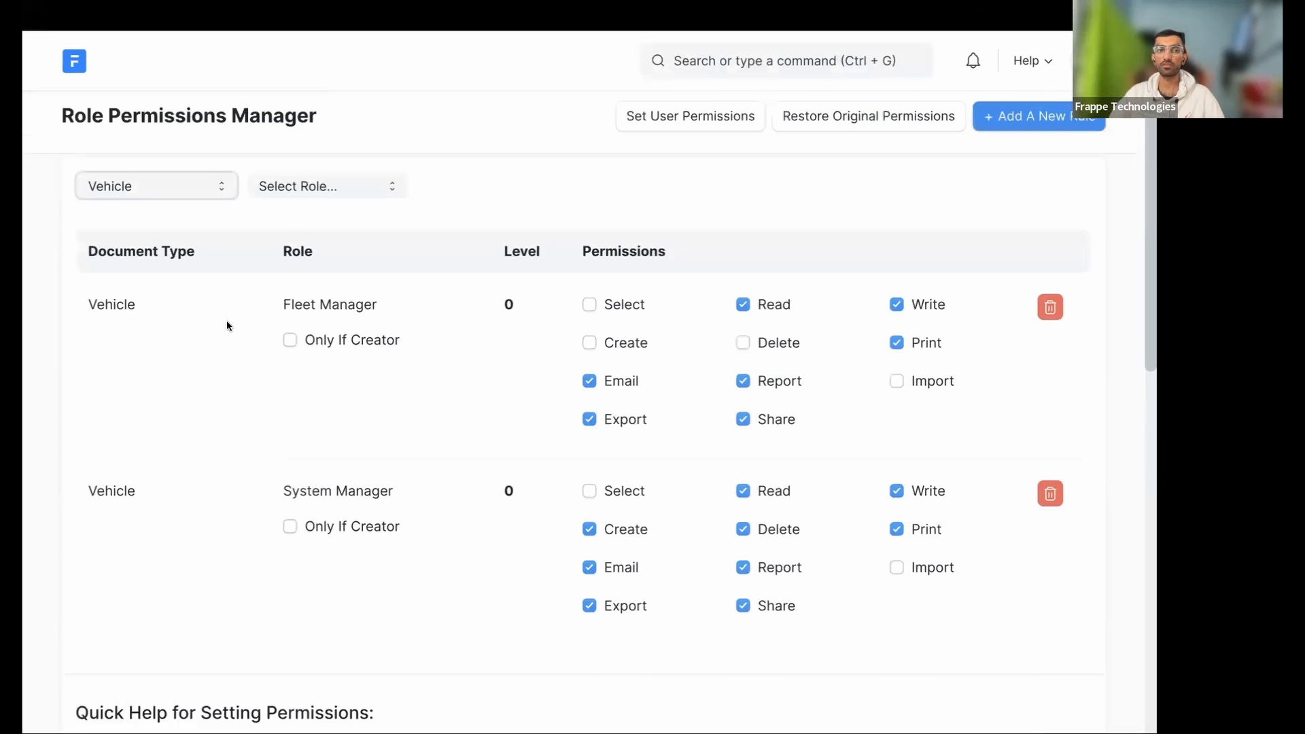
scroll(227, 322, "up", 1)
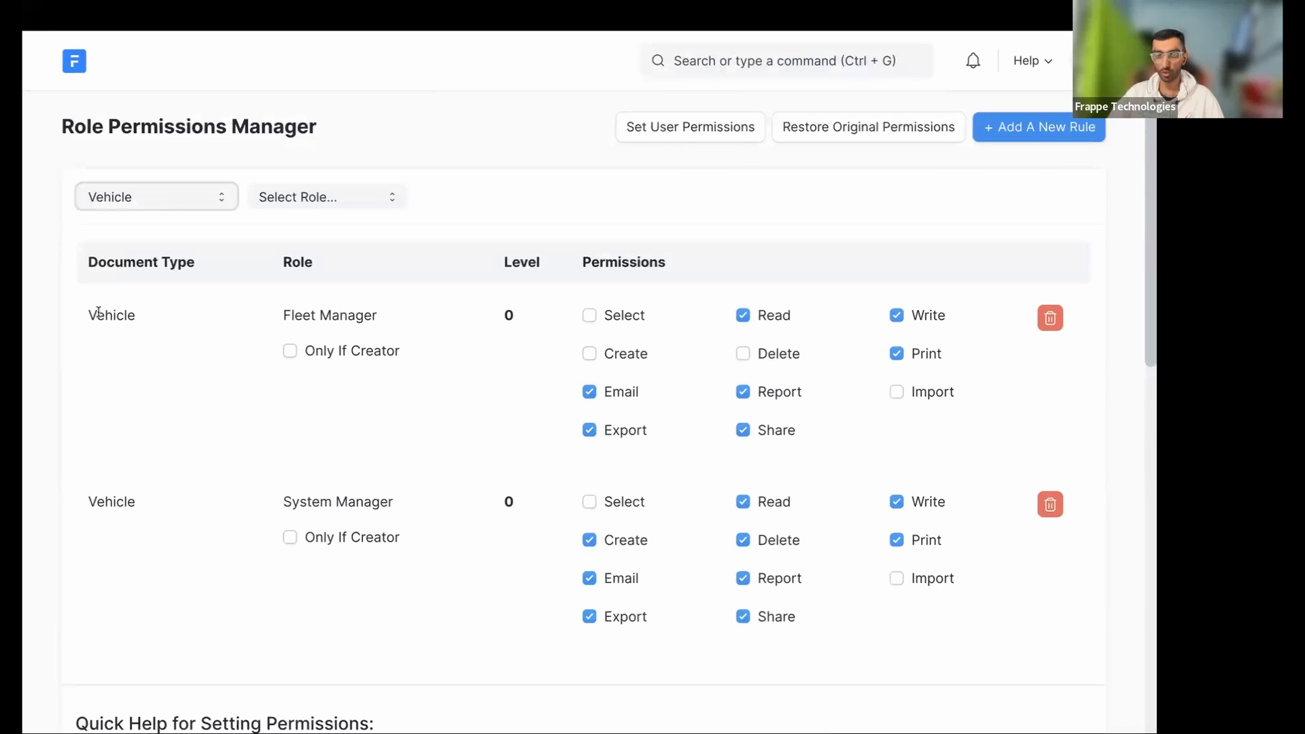
double_click(98, 314)
- Check Fleet Manager's users, then filter the Vehicle rules to the Fleet Manager role
left_click(319, 314)
left_click(588, 255)
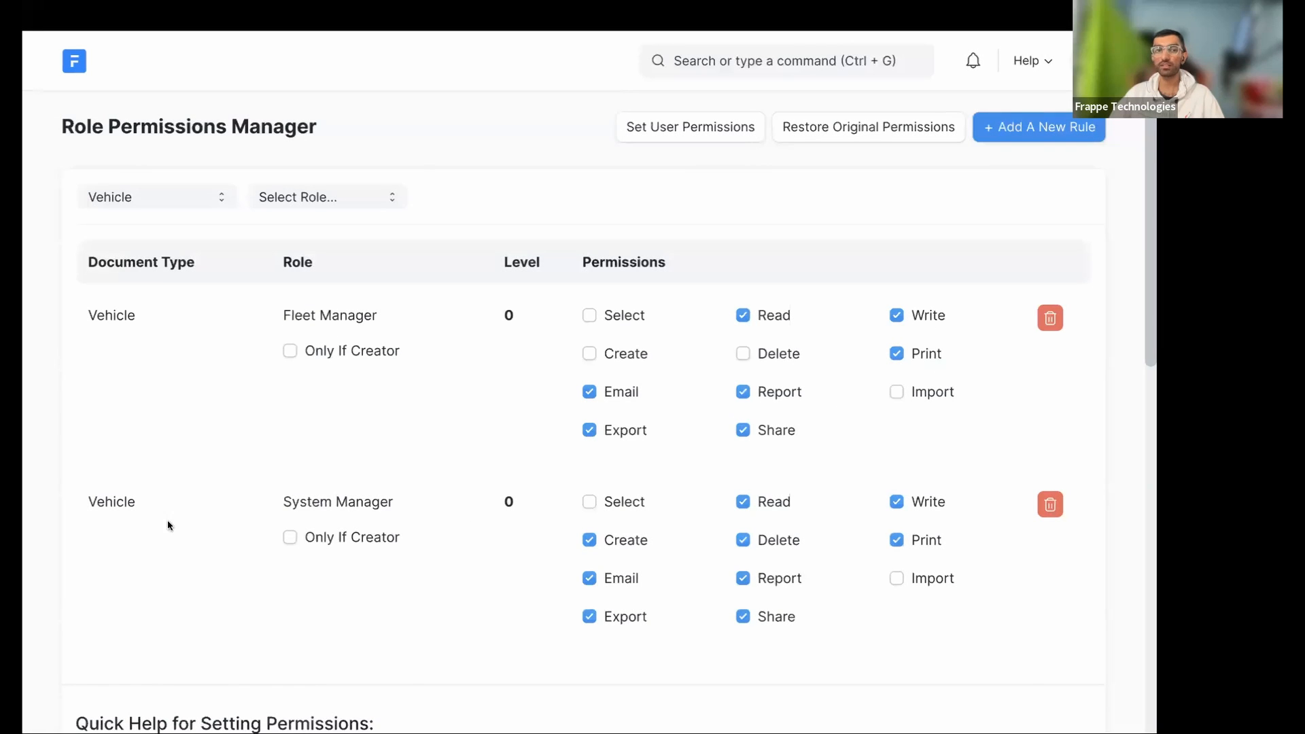
scroll(121, 515, "down", 1)
scroll(121, 515, "down", 1)
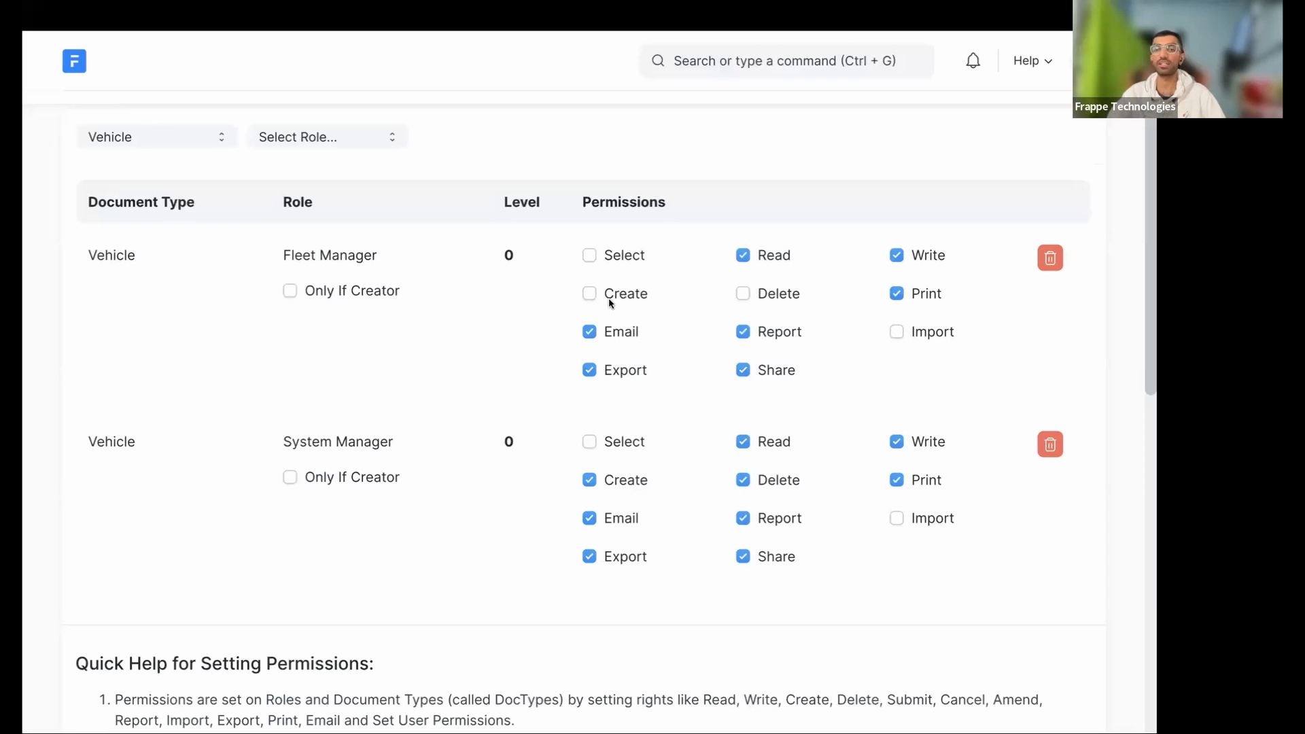
scroll(231, 363, "down", 3)
scroll(232, 366, "up", 4)
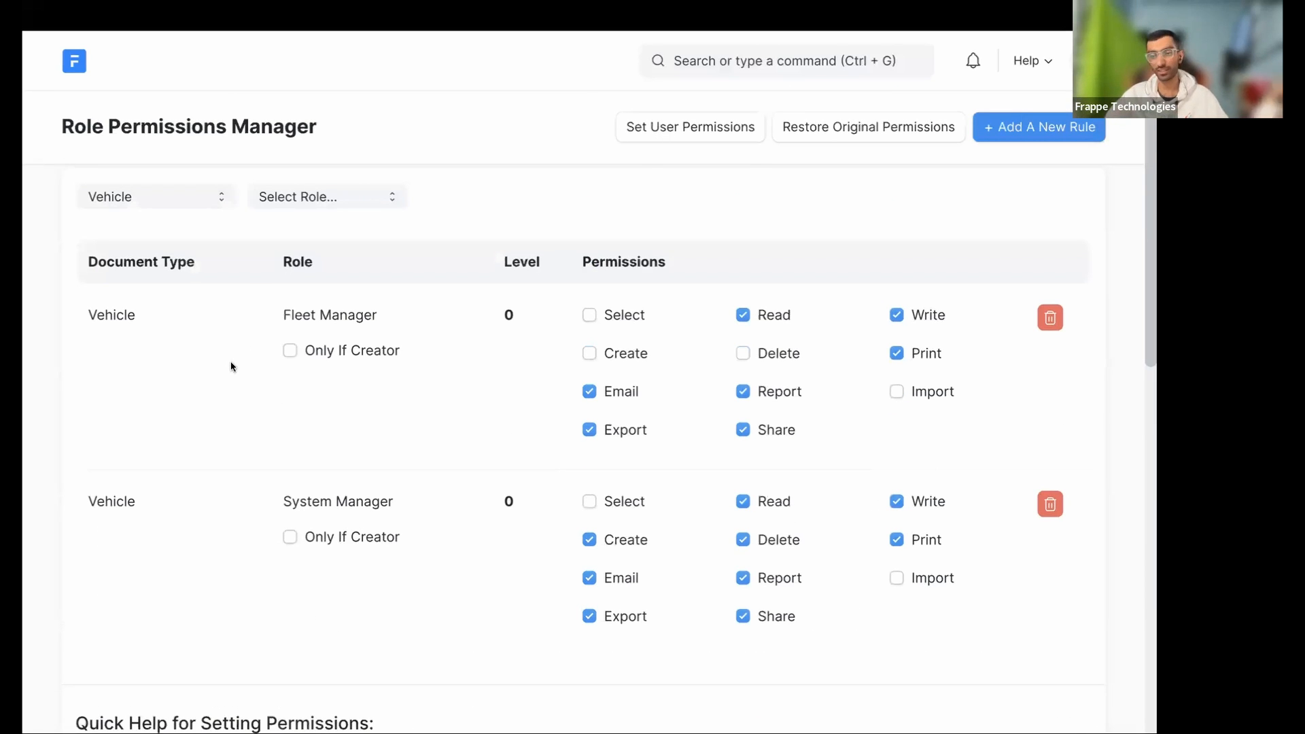
scroll(141, 278, "down", 1)
scroll(204, 252, "up", 1)
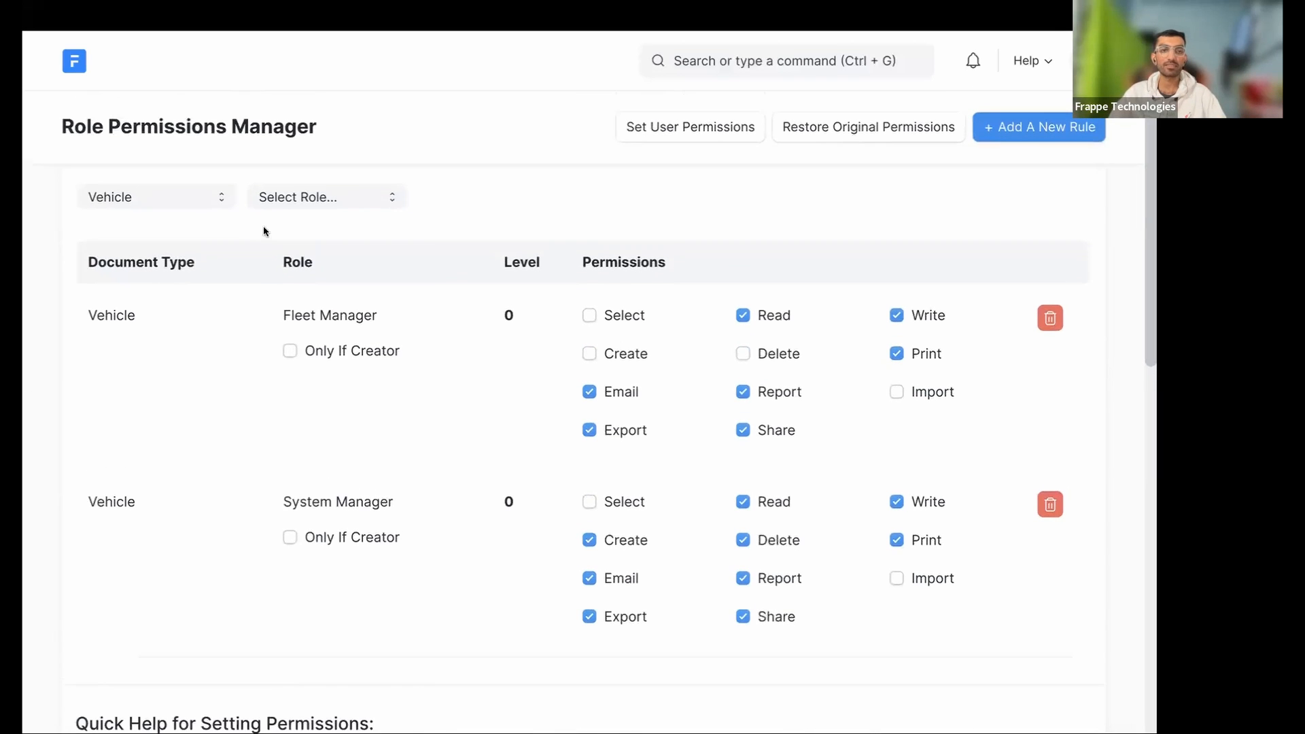
left_click(283, 197)
left_click(299, 316)
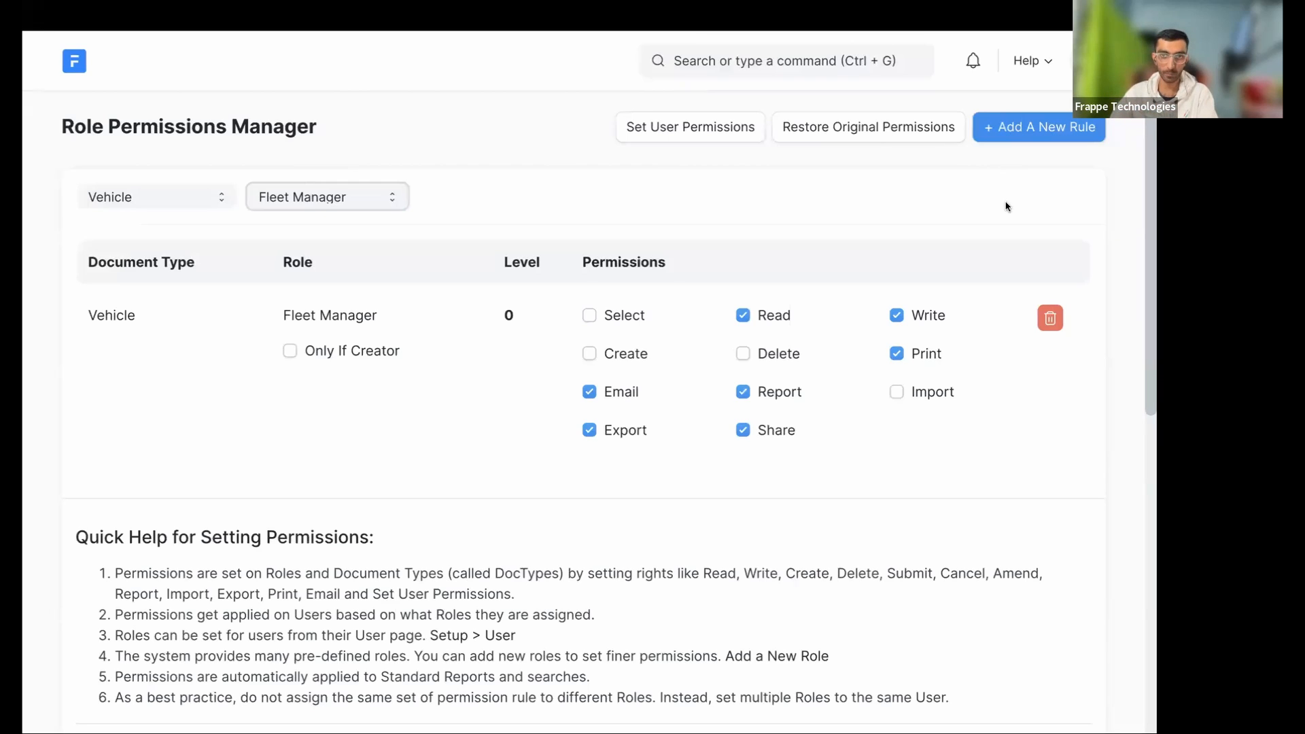
- Restore Vehicle's original permissions, confirming Yes in the reset dialog
left_click(837, 135)
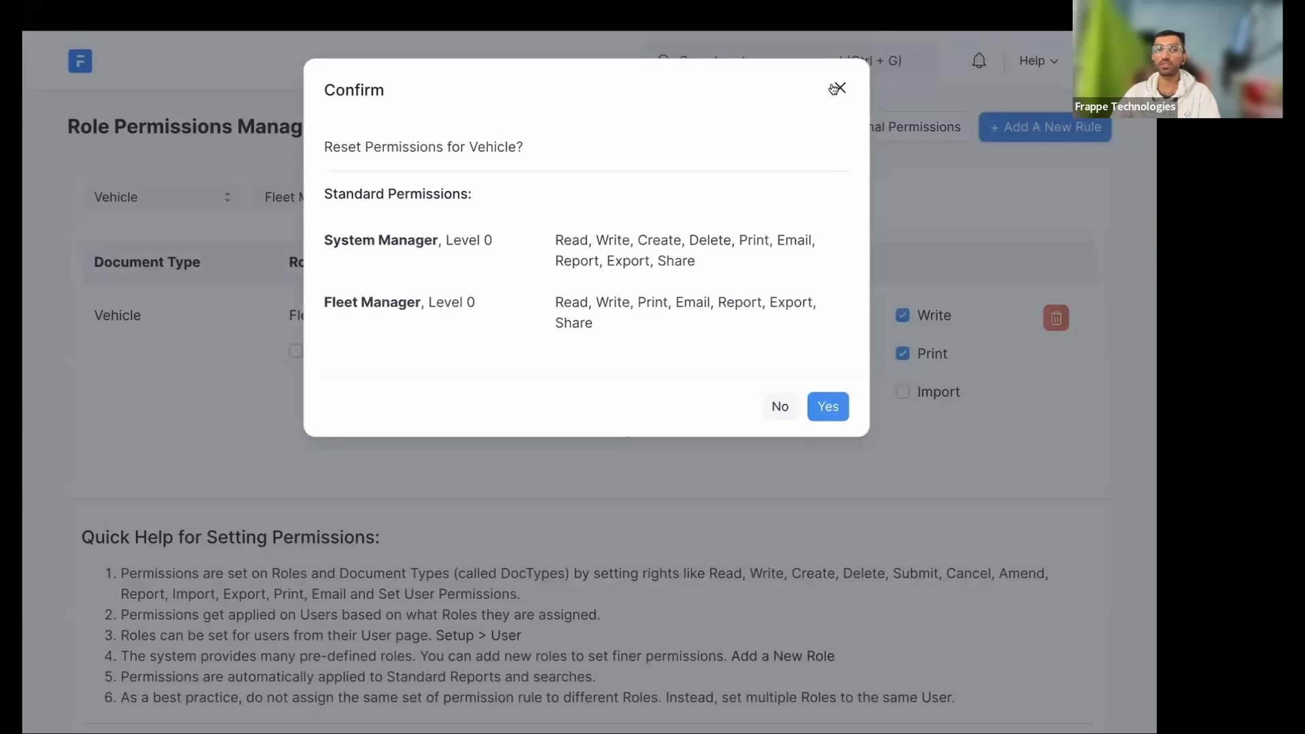
left_click(896, 94)
left_click(890, 126)
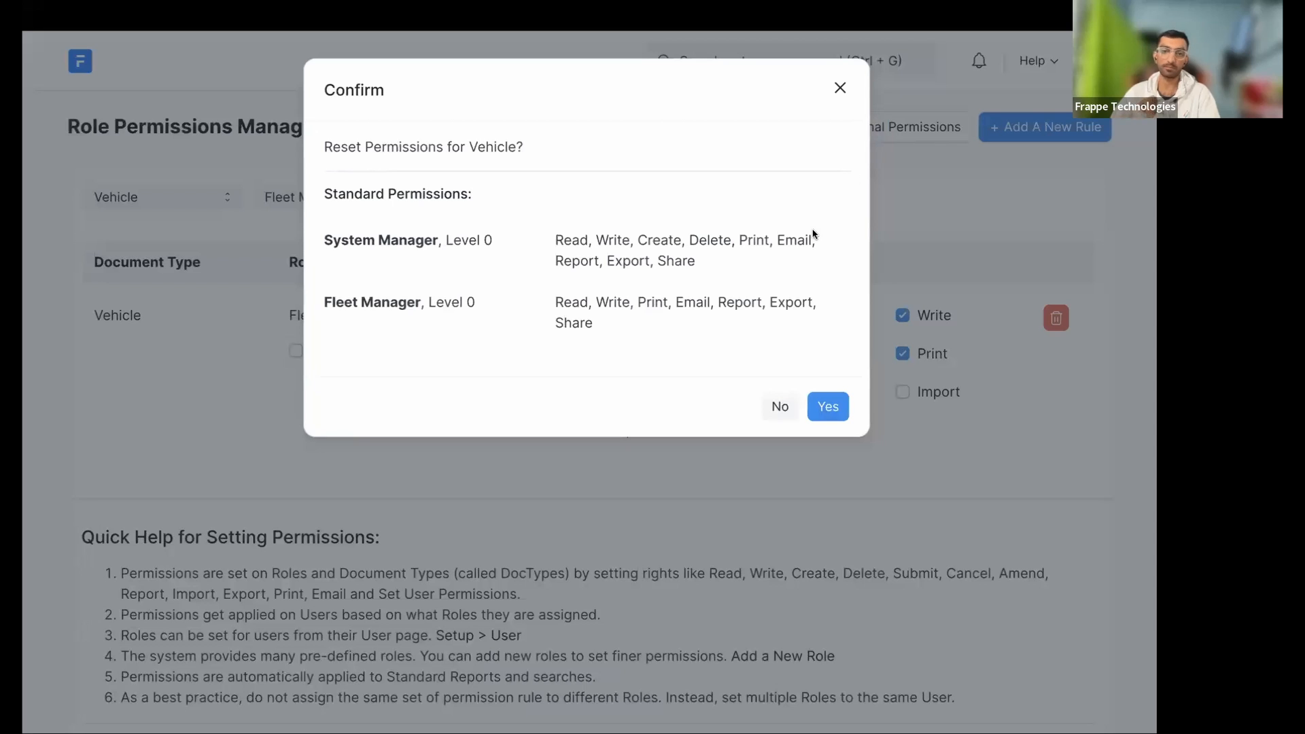
left_click(825, 407)
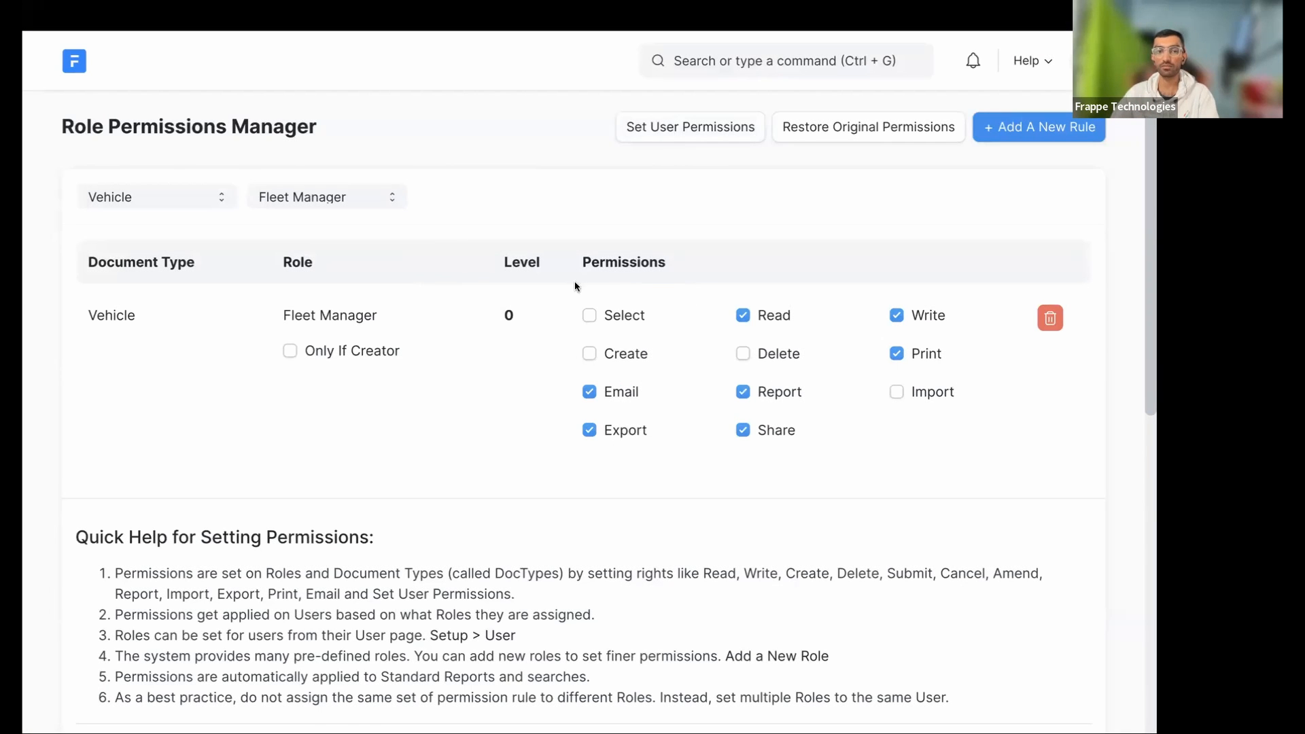
scroll(452, 504, "down", 1)
scroll(453, 506, "down", 6)
scroll(452, 505, "up", 8)
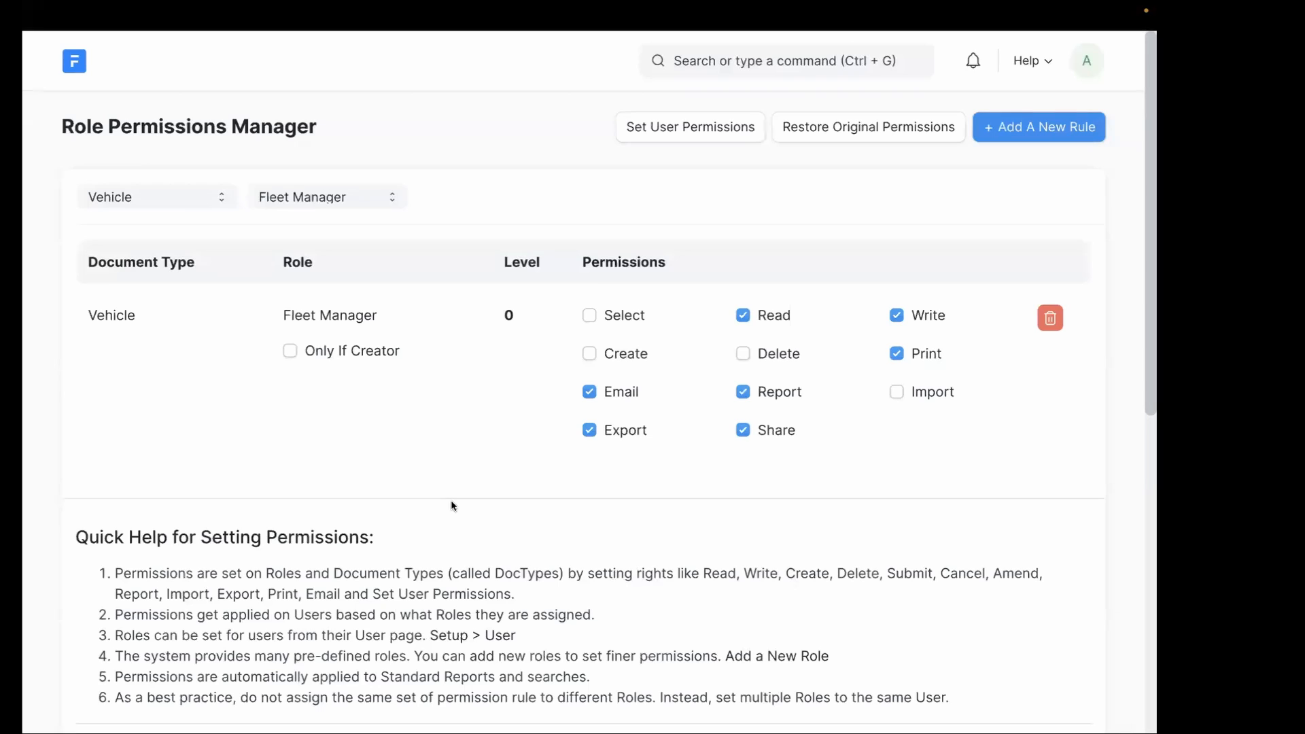
- Reset Vehicle permissions once more, then reopen the confirmation and close it without resetting
left_click(870, 134)
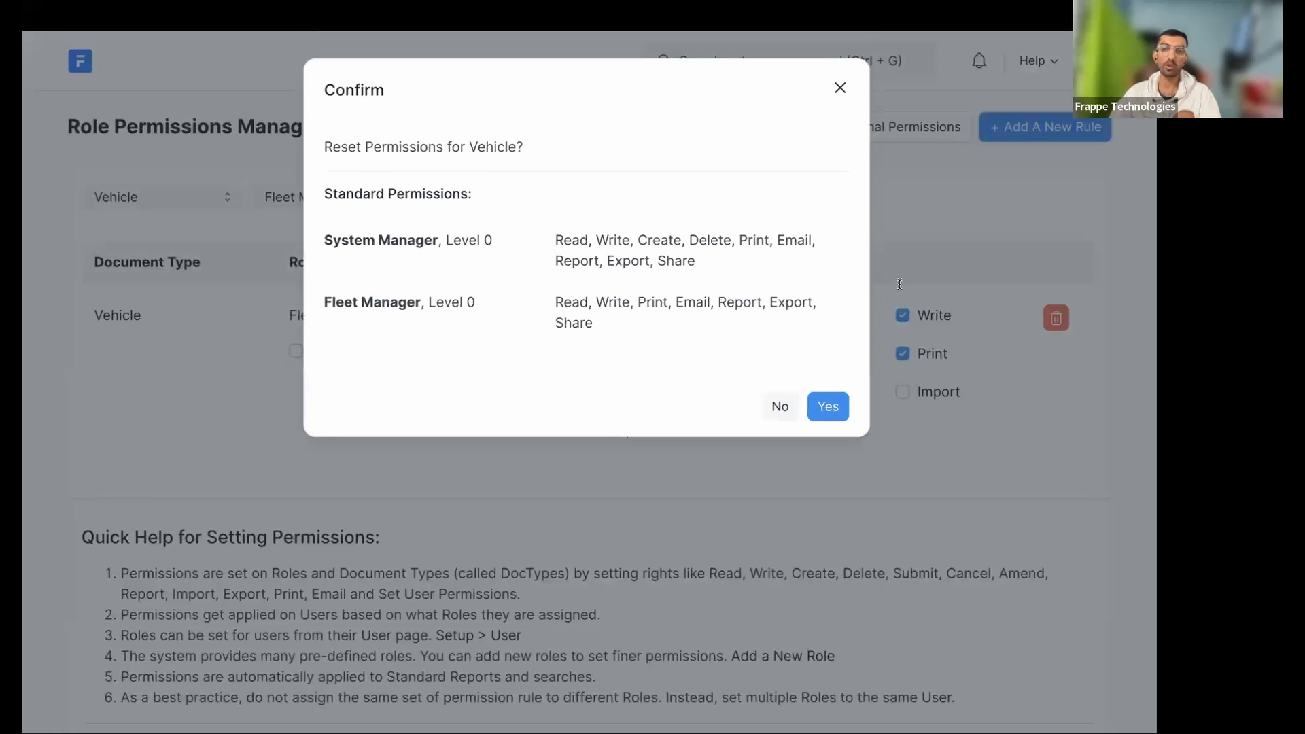
left_click(828, 407)
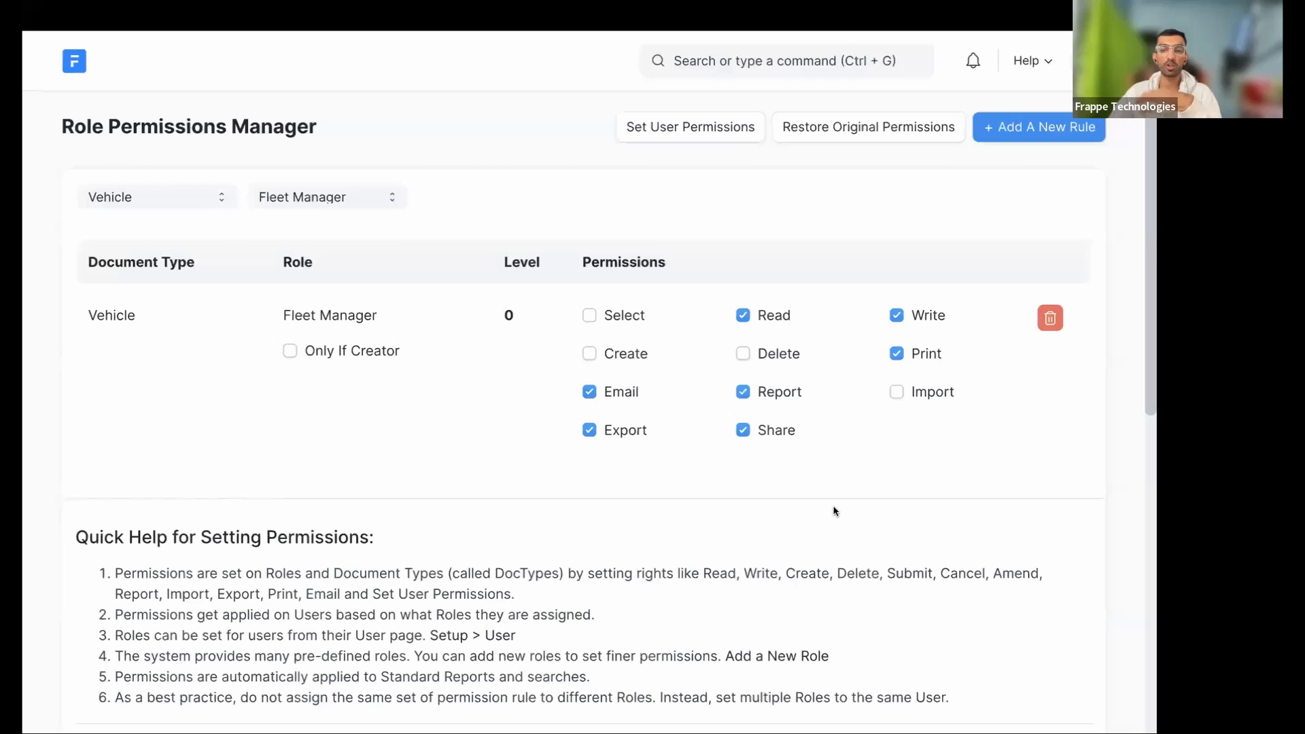
left_click(894, 131)
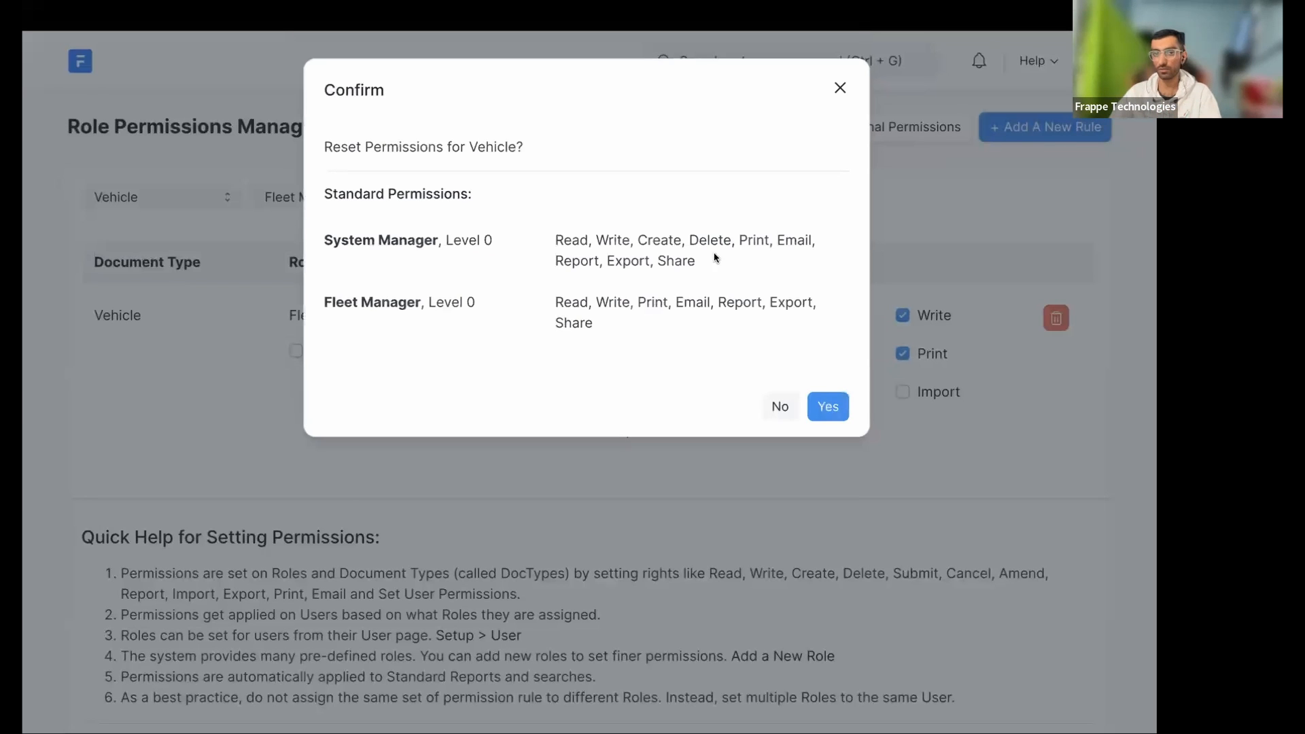
left_click_drag(391, 187, 665, 320)
left_click(669, 318)
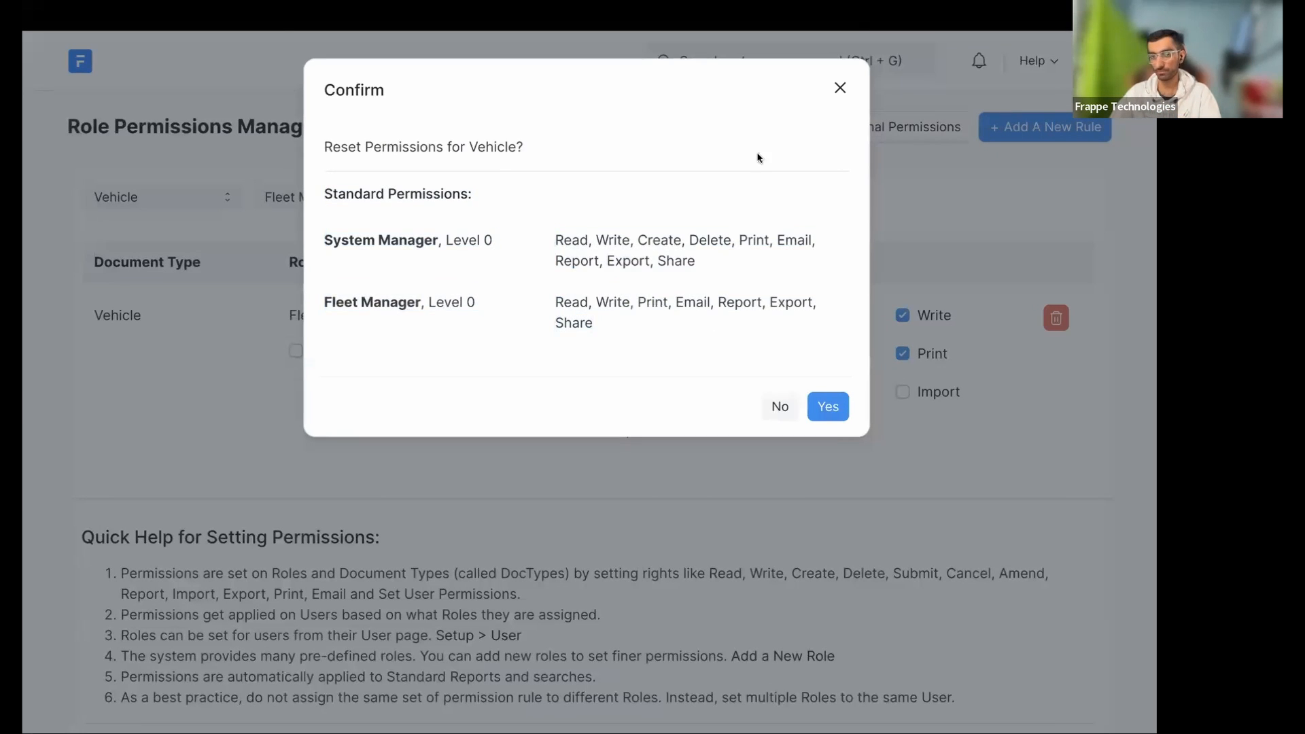
left_click(841, 89)
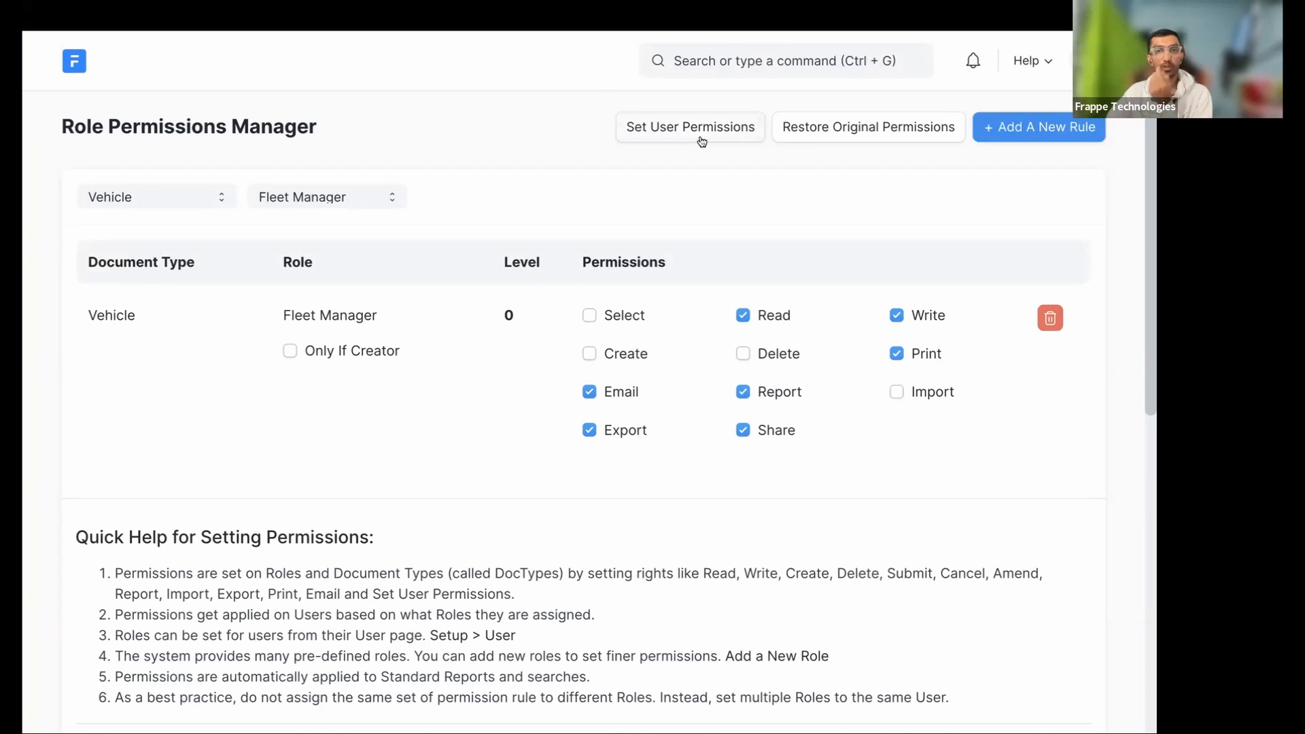
- Open the User Permission list via a 'user pr' search
left_click(687, 59)
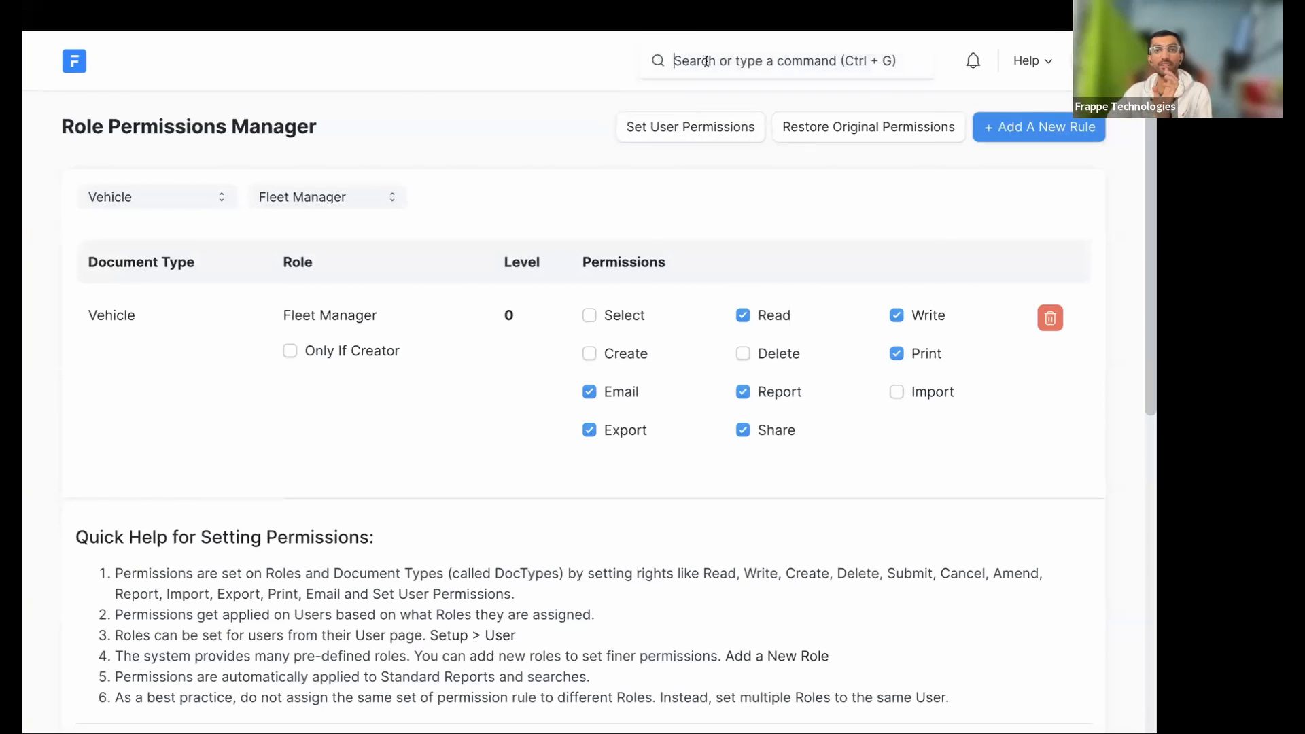
type("user pr")
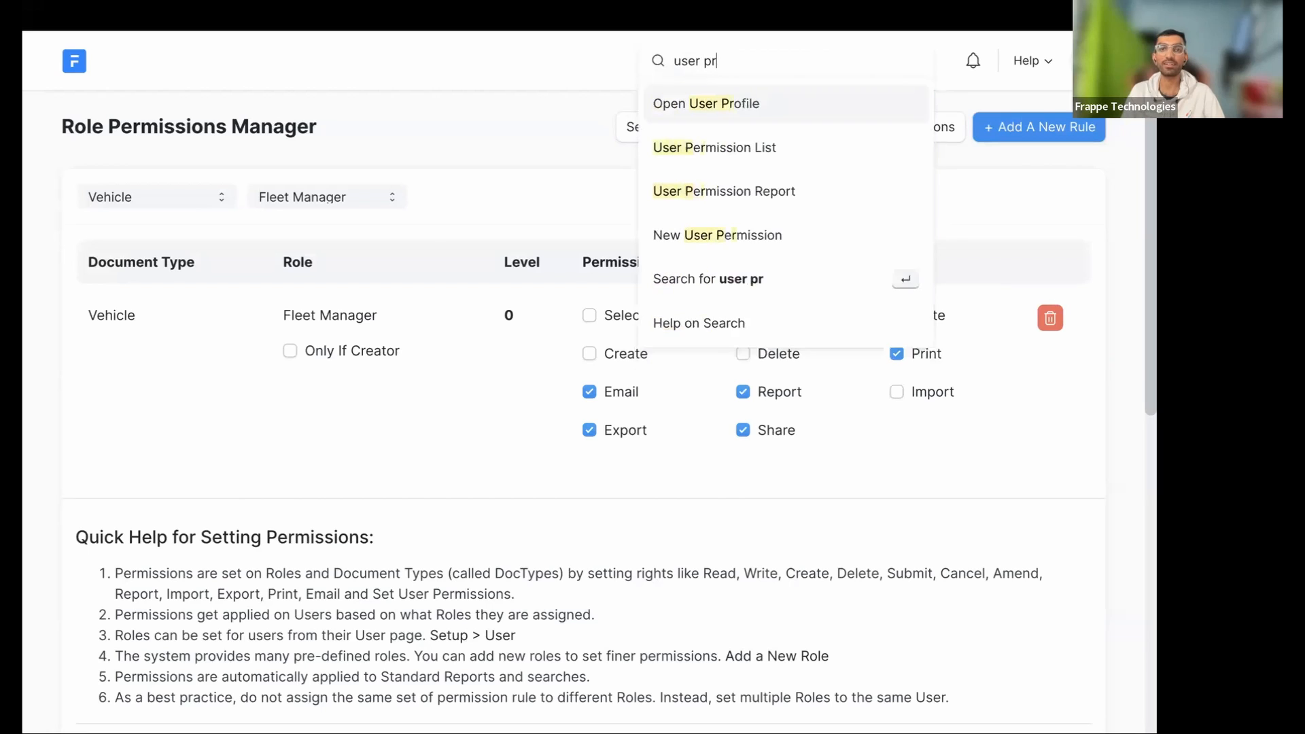
key("Down")
key("Return")
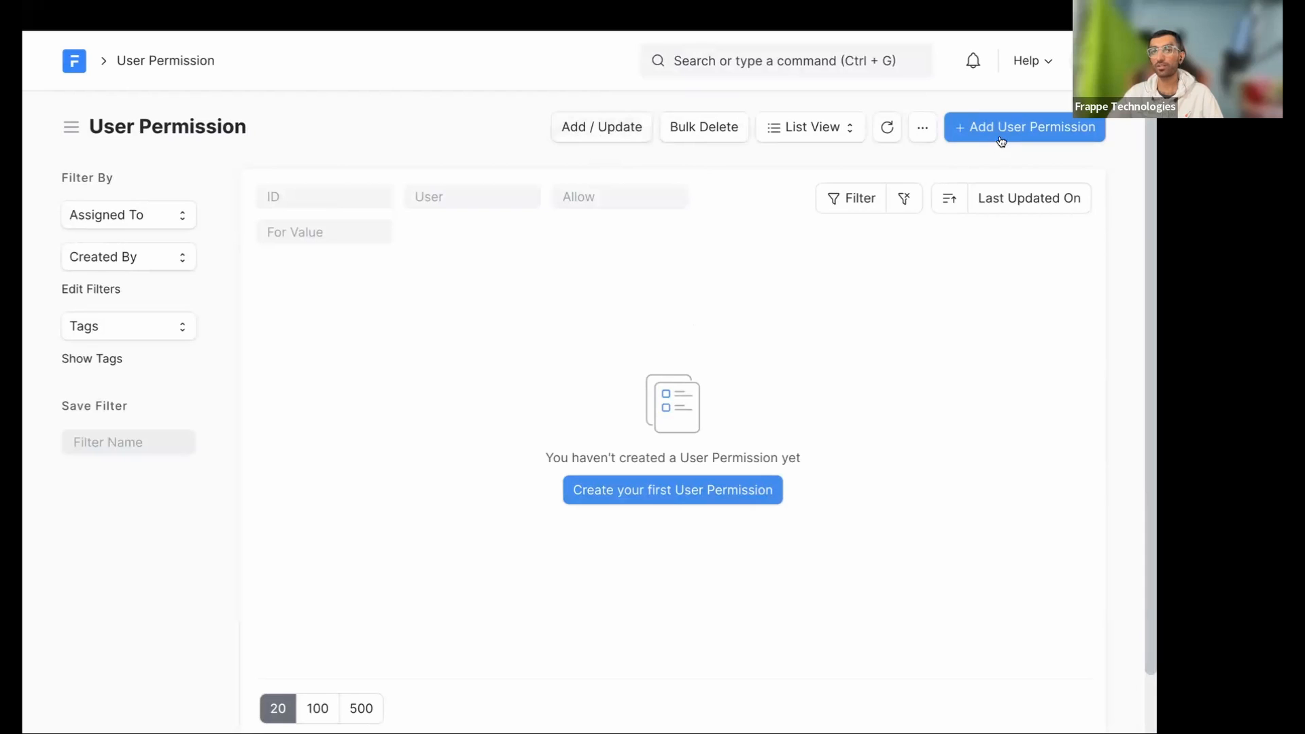
- In Add / Update, pick the user and set the Document Type to Vehicle
left_click(602, 134)
left_click(350, 174)
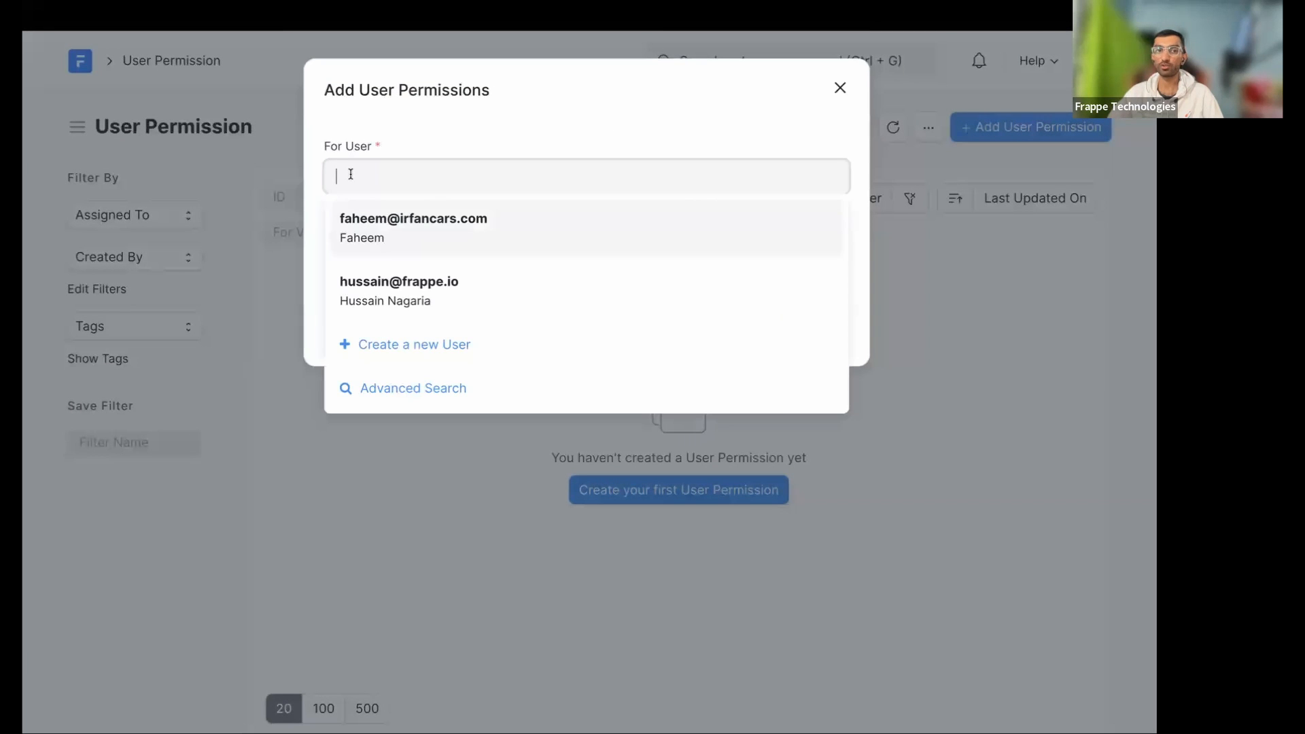
left_click(399, 227)
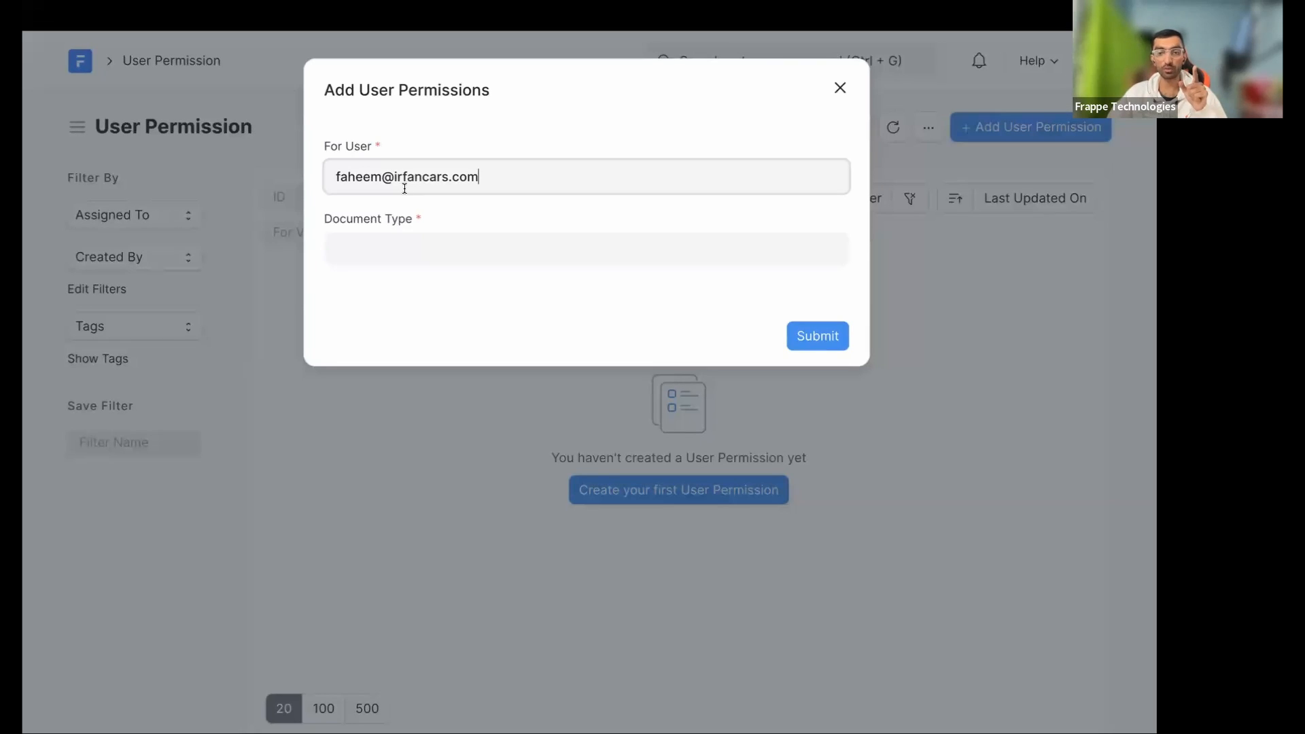
left_click_drag(479, 177, 320, 166)
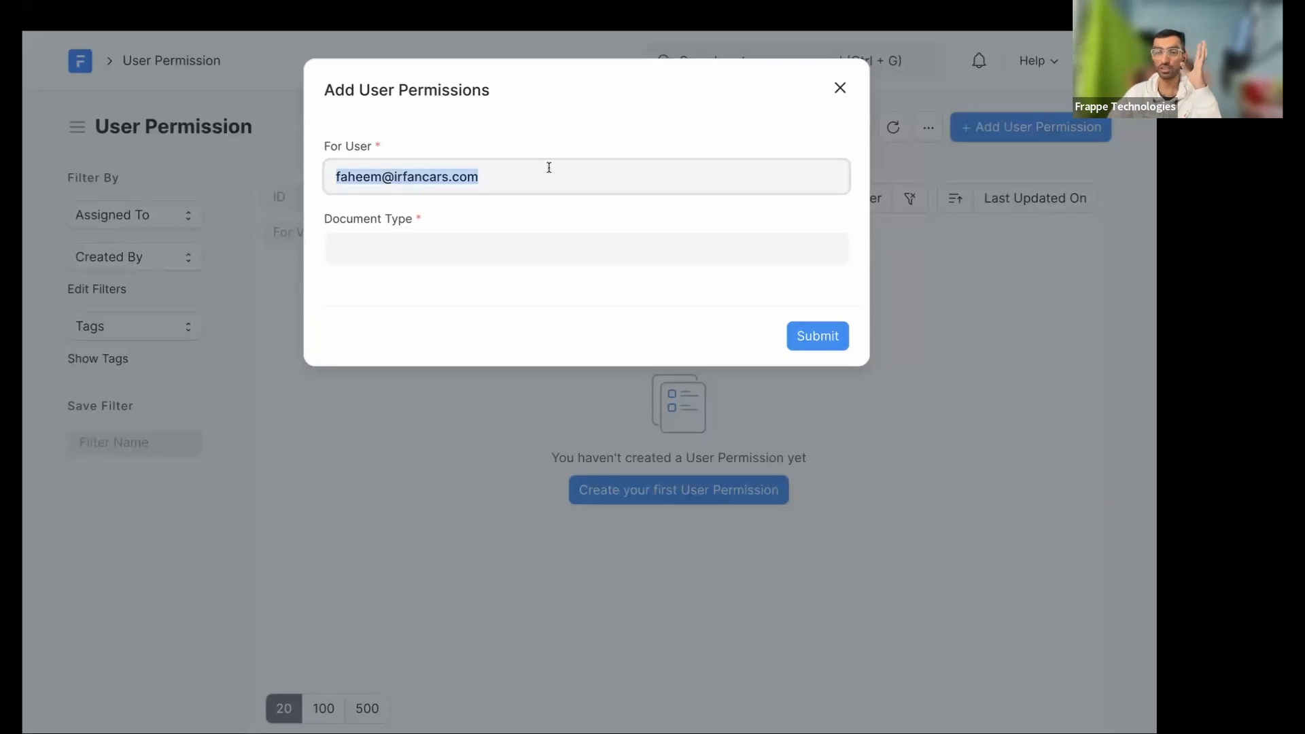
left_click(476, 257)
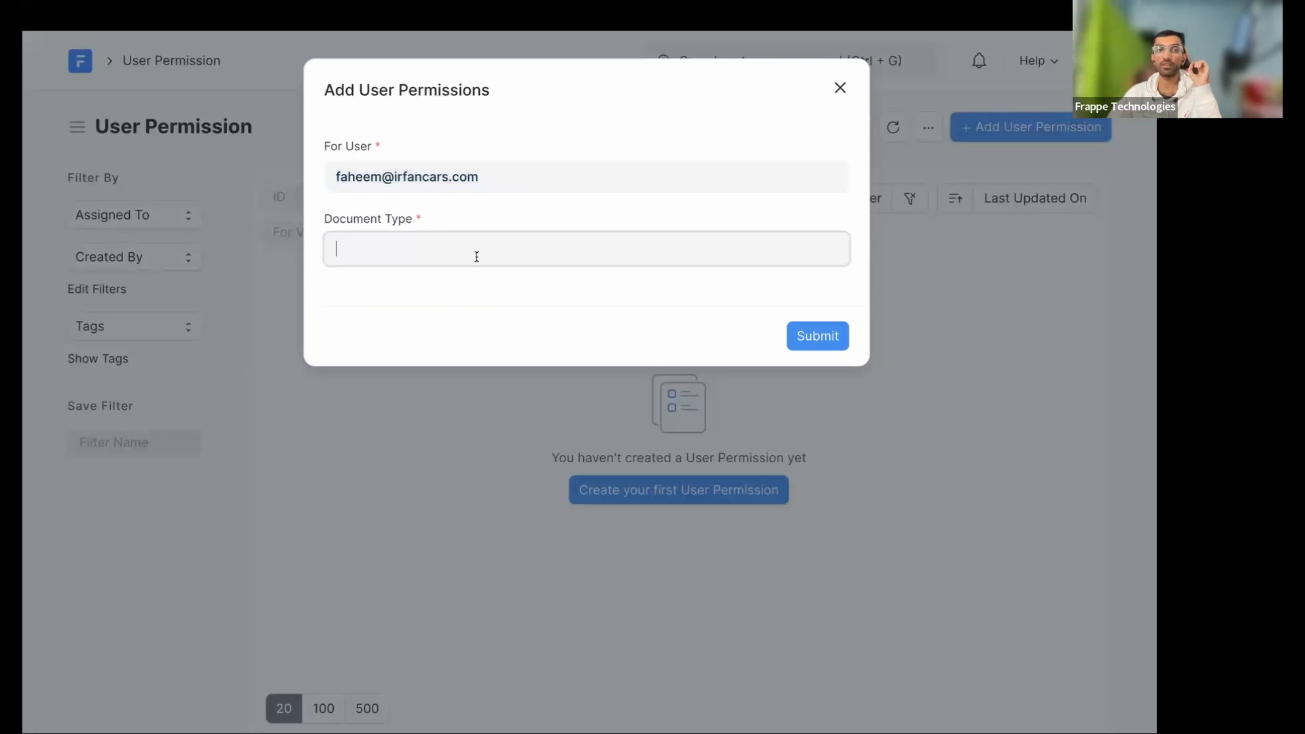
type("veh")
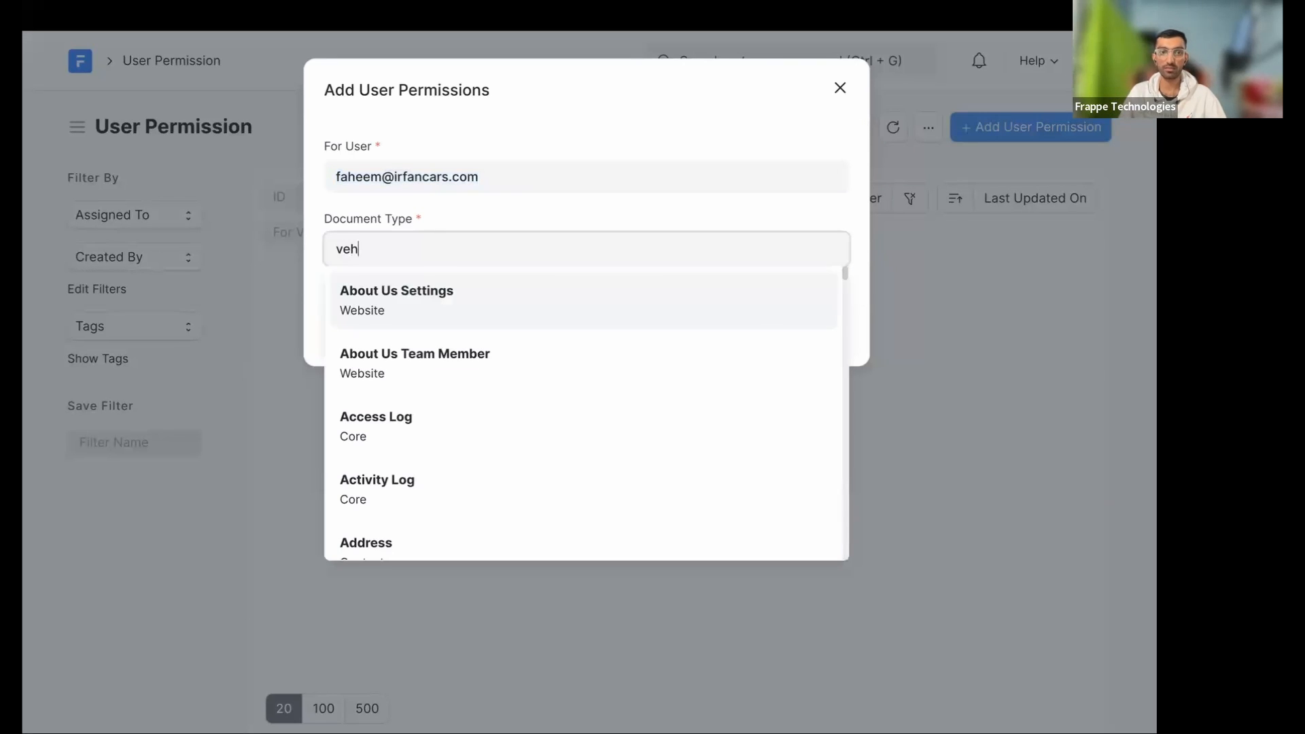
key("Return")
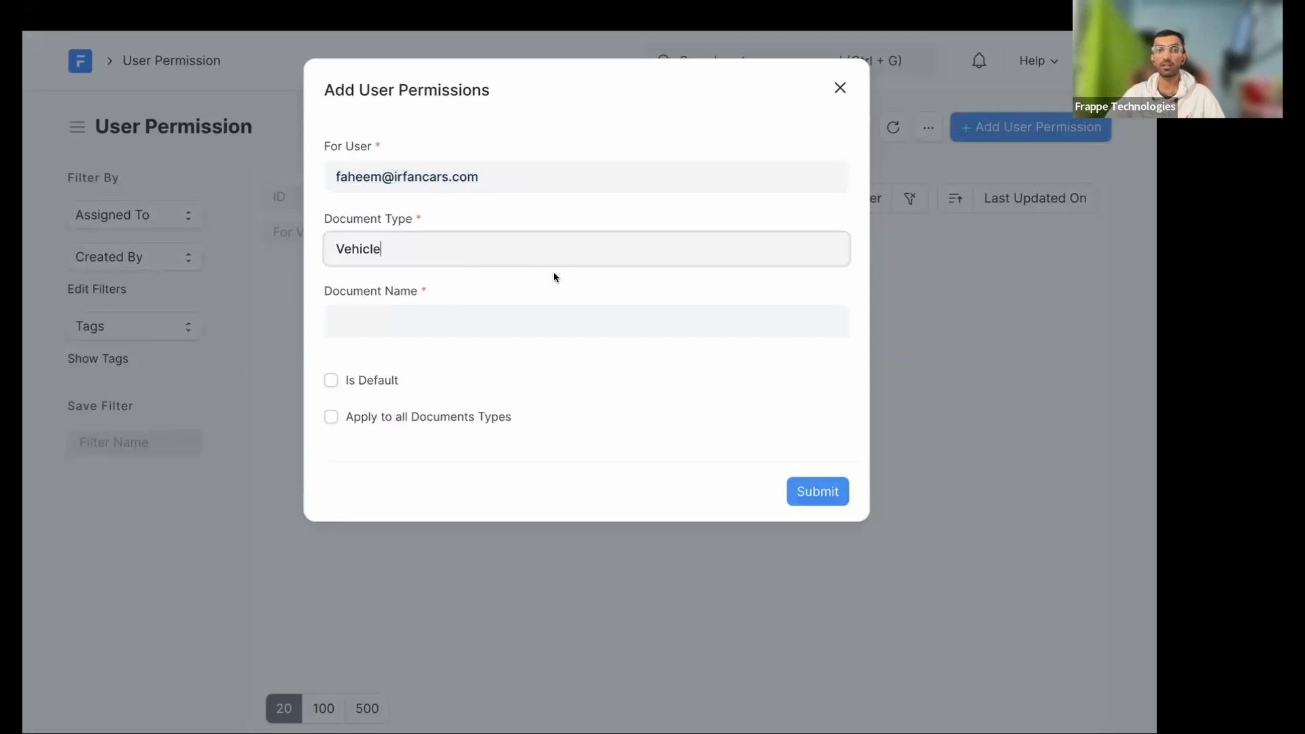
left_click(413, 333)
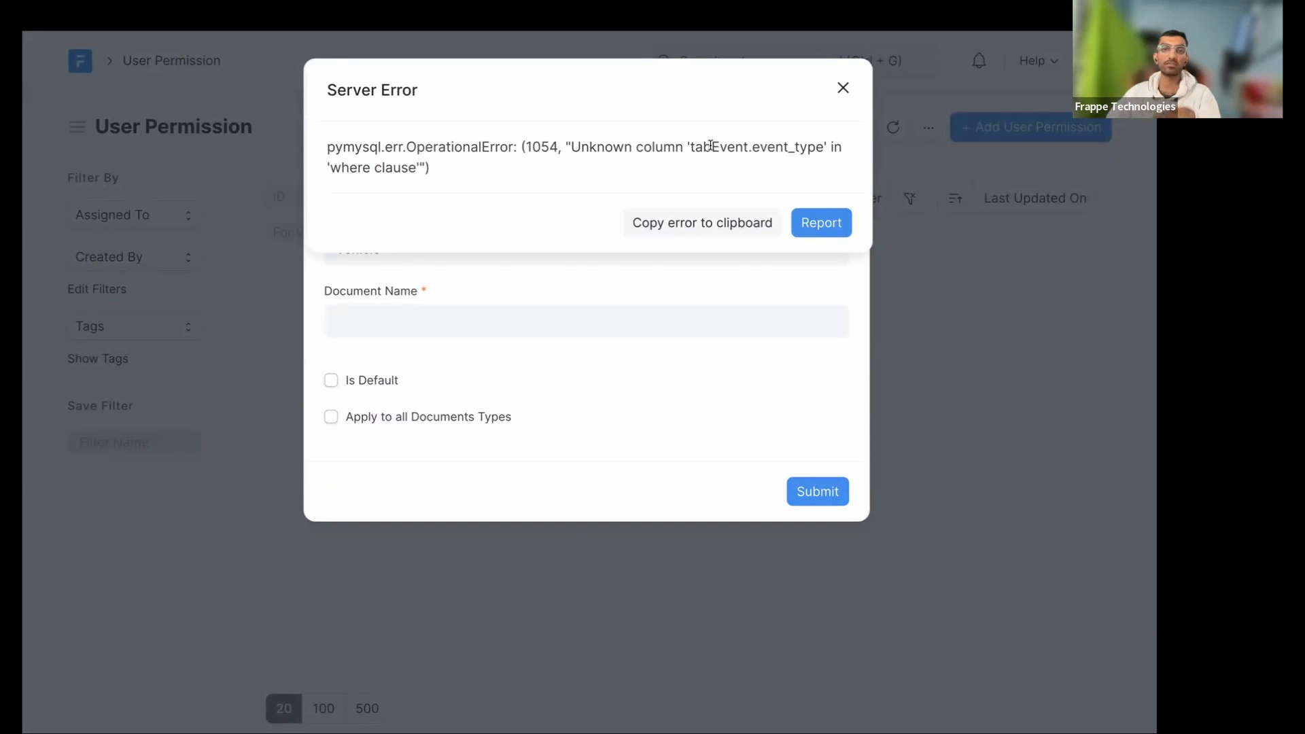
- Delete the get_permission_query_conditions function at the end of api.py
key("ctrl+Left")
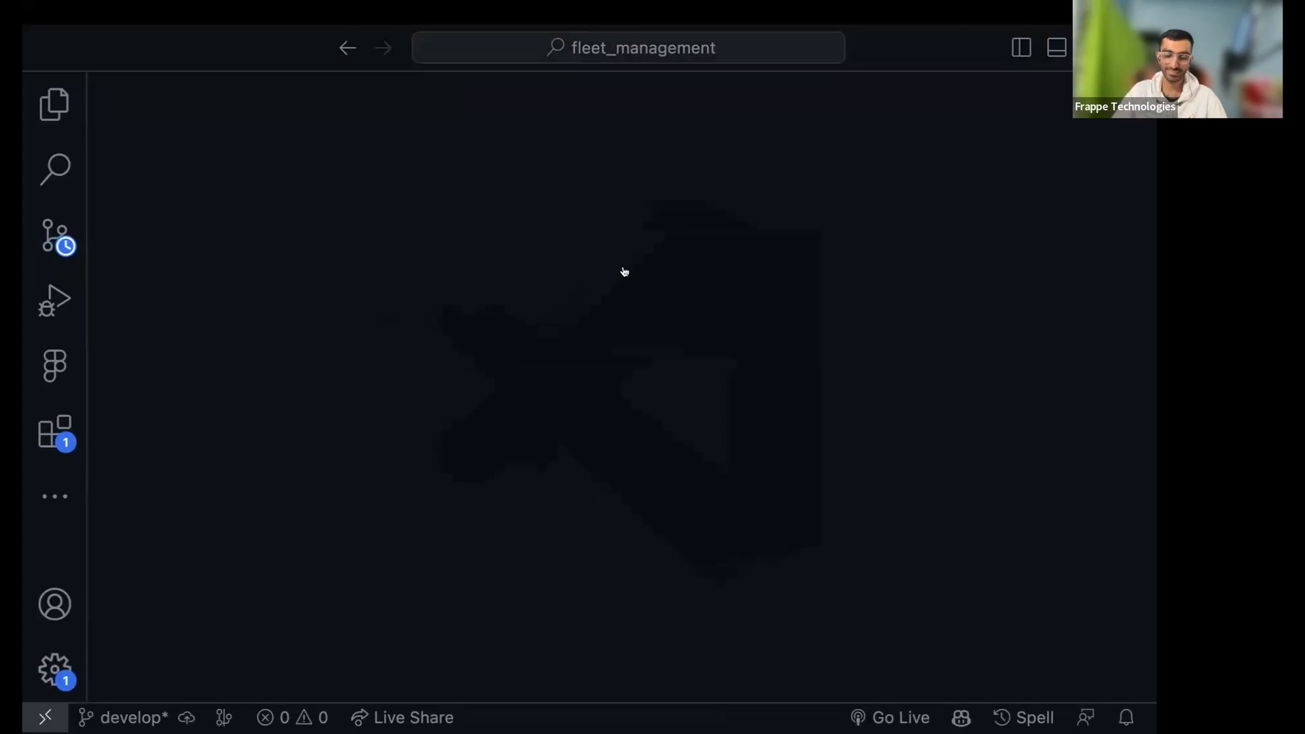
key("super+p")
key("Return")
left_click_drag(524, 457, 266, 456)
left_click_drag(516, 497, 158, 449)
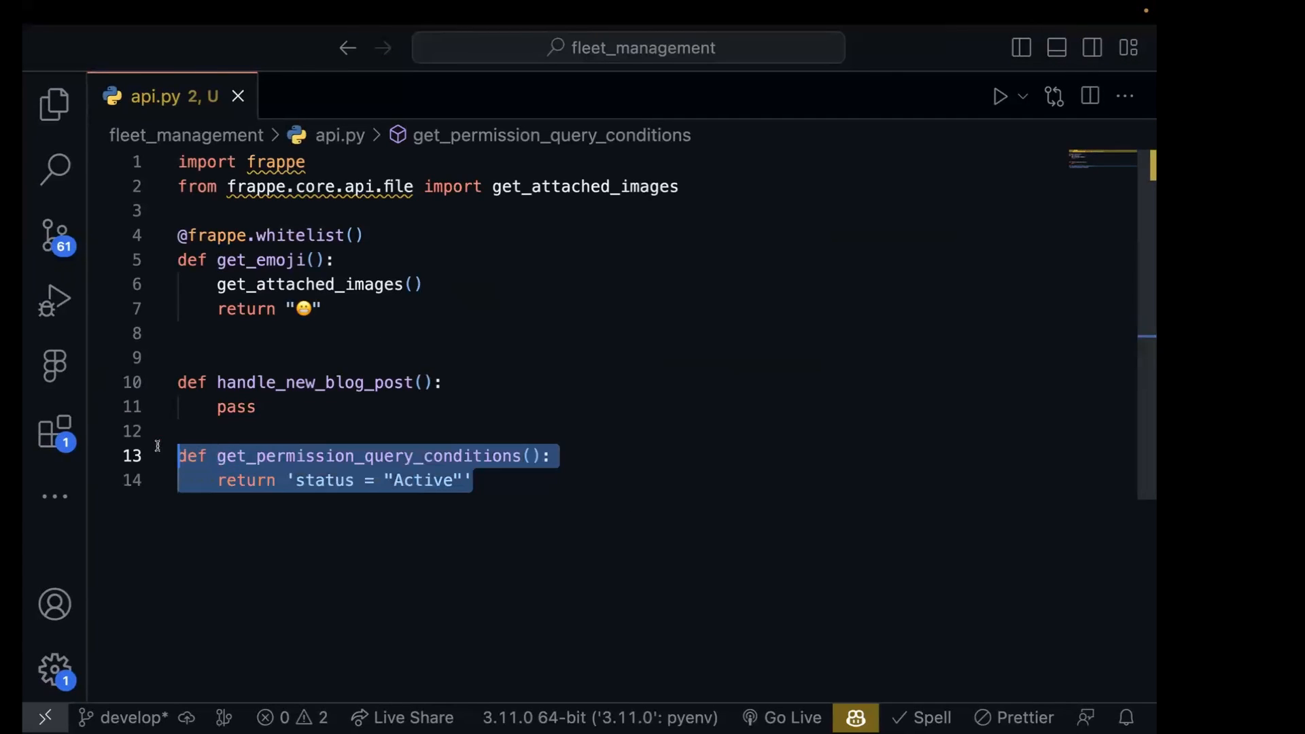
key("BackSpace")
- Delete the Vehicle permission_query_conditions block from hooks.py and close the file
key("super+p")
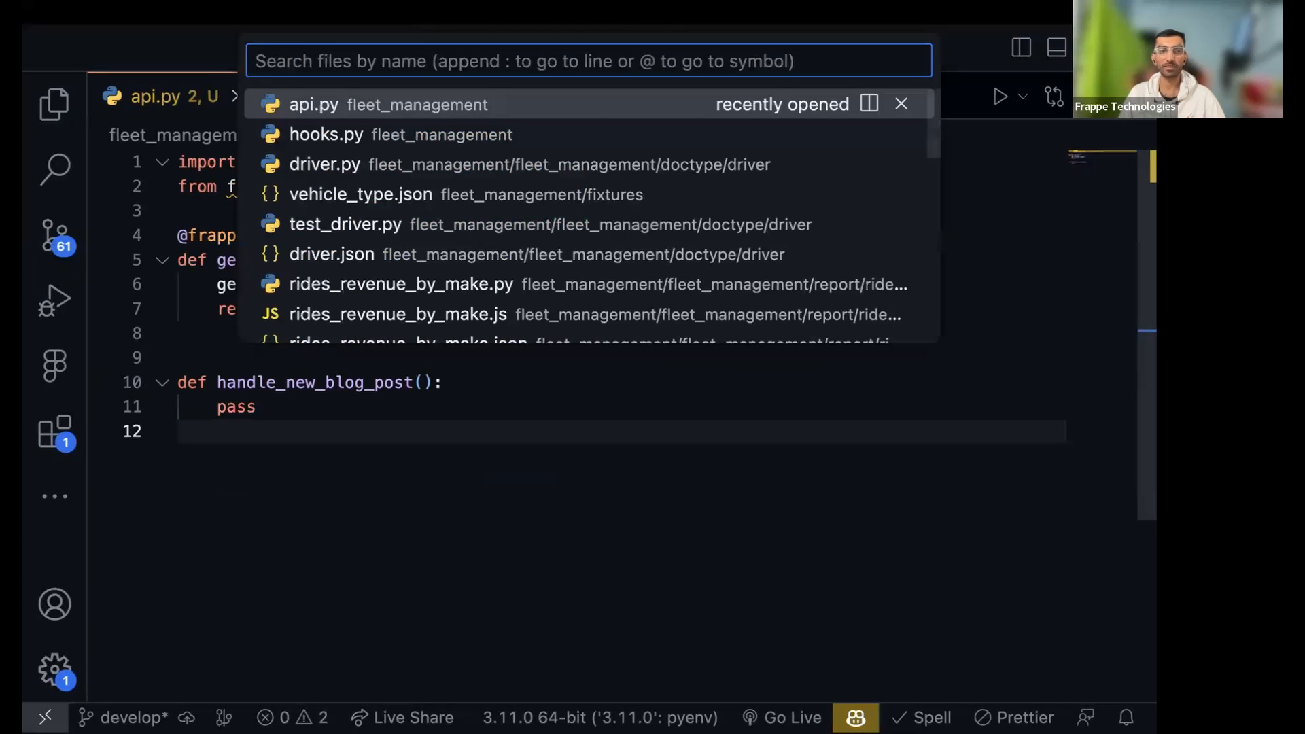
key("Down")
key("Return")
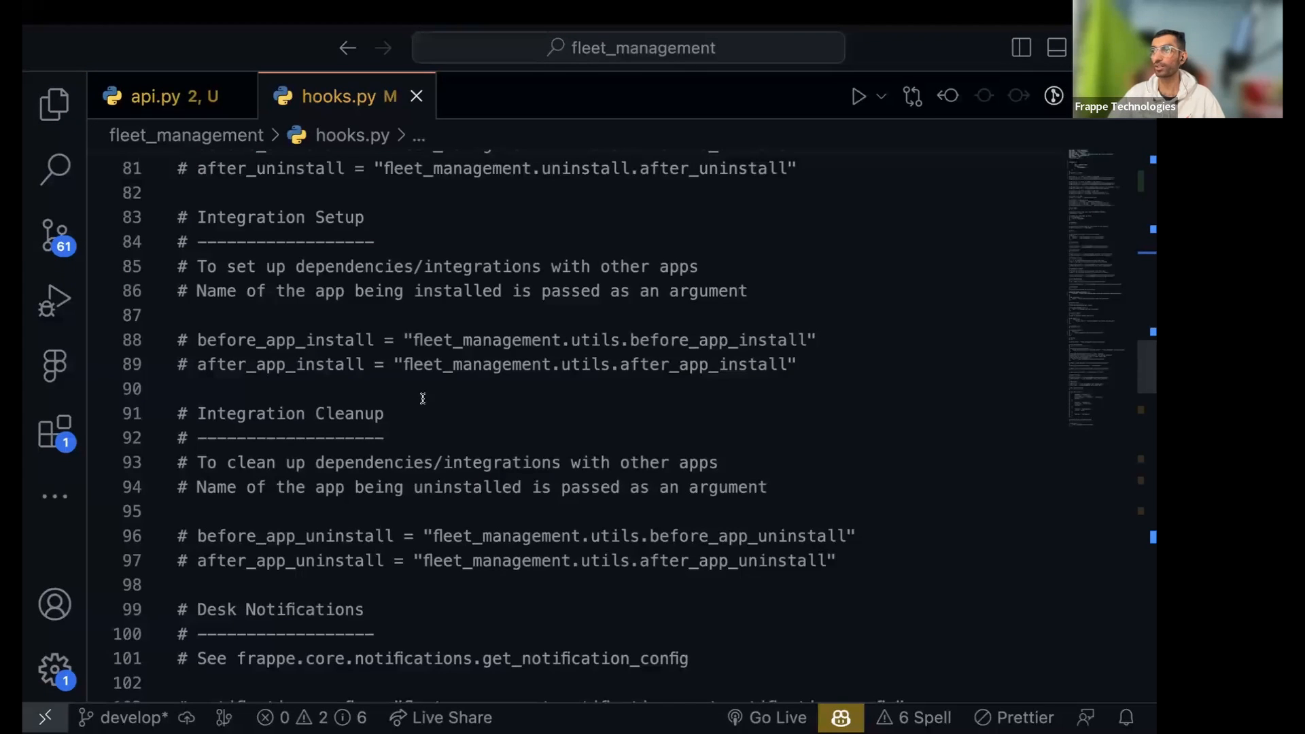
scroll(422, 398, "down", 20)
scroll(424, 401, "up", 20)
scroll(429, 408, "up", 10)
scroll(429, 408, "down", 20)
scroll(429, 408, "up", 10)
scroll(427, 409, "down", 7)
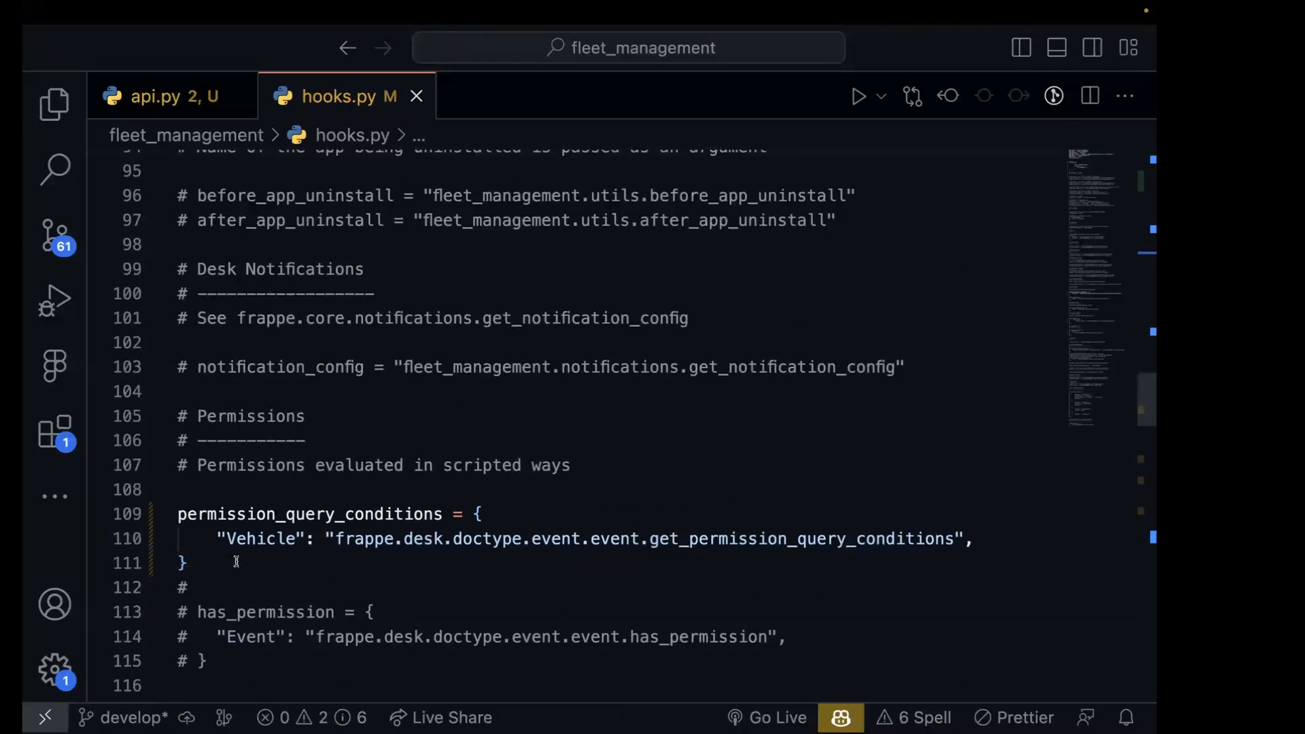
left_click_drag(237, 562, 78, 495)
key("BackSpace")
key("BackSpace")
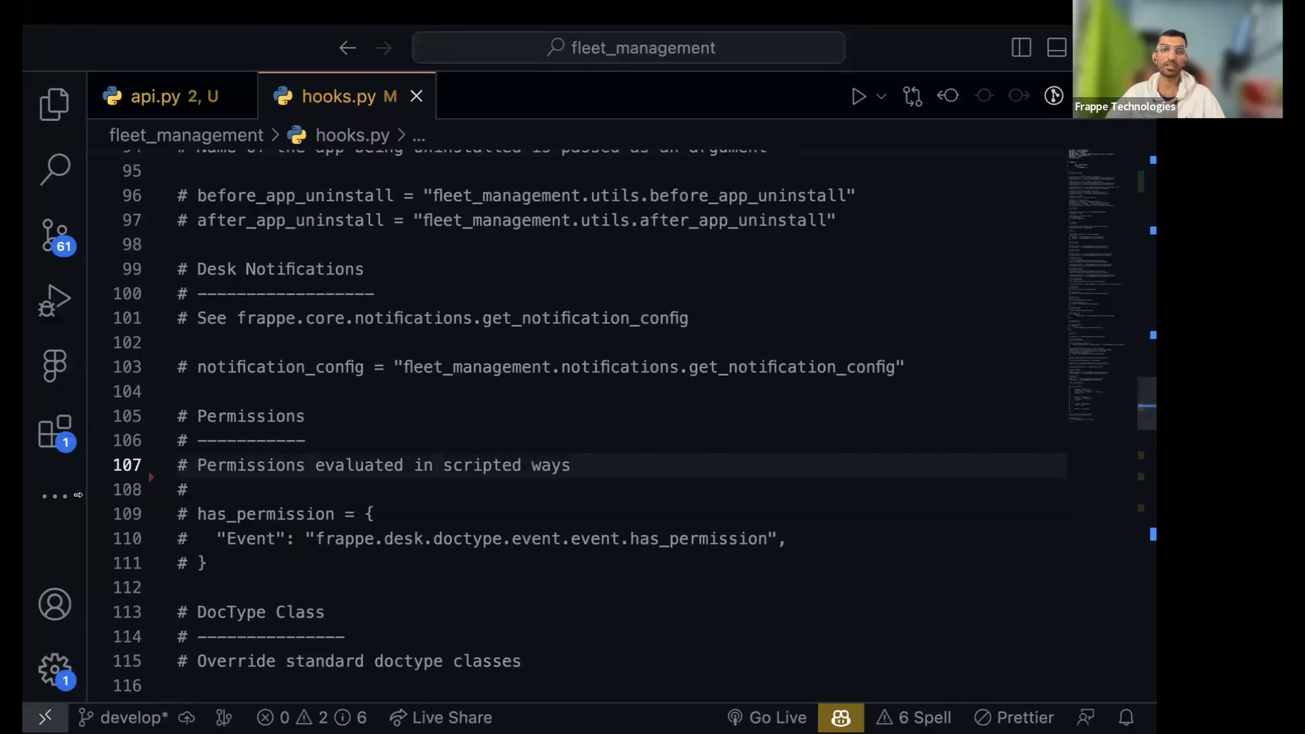
key("super+w")
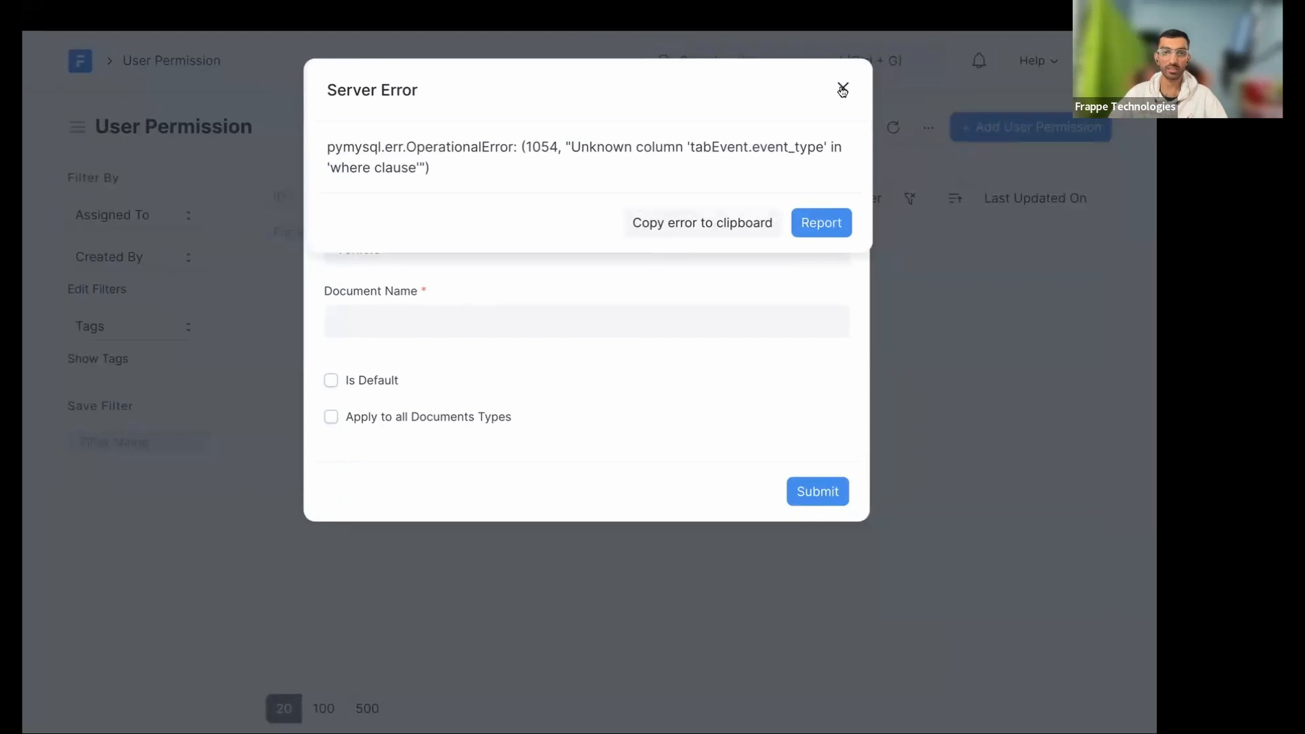
- Close the server error, try entering Hyundai as the document name, then reload the User Permission list
left_click(842, 90)
left_click(392, 318)
right_click(381, 319)
left_click(378, 316)
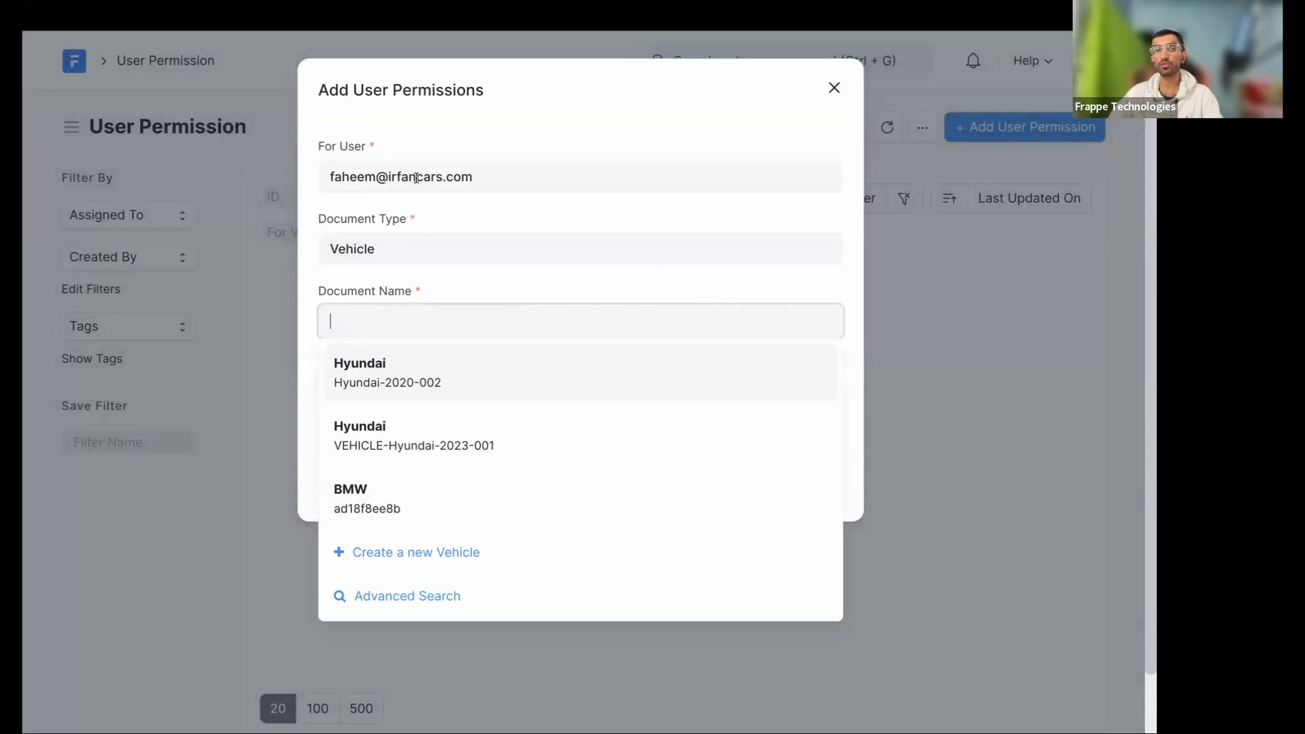
left_click_drag(416, 177, 591, 178)
left_click(406, 317)
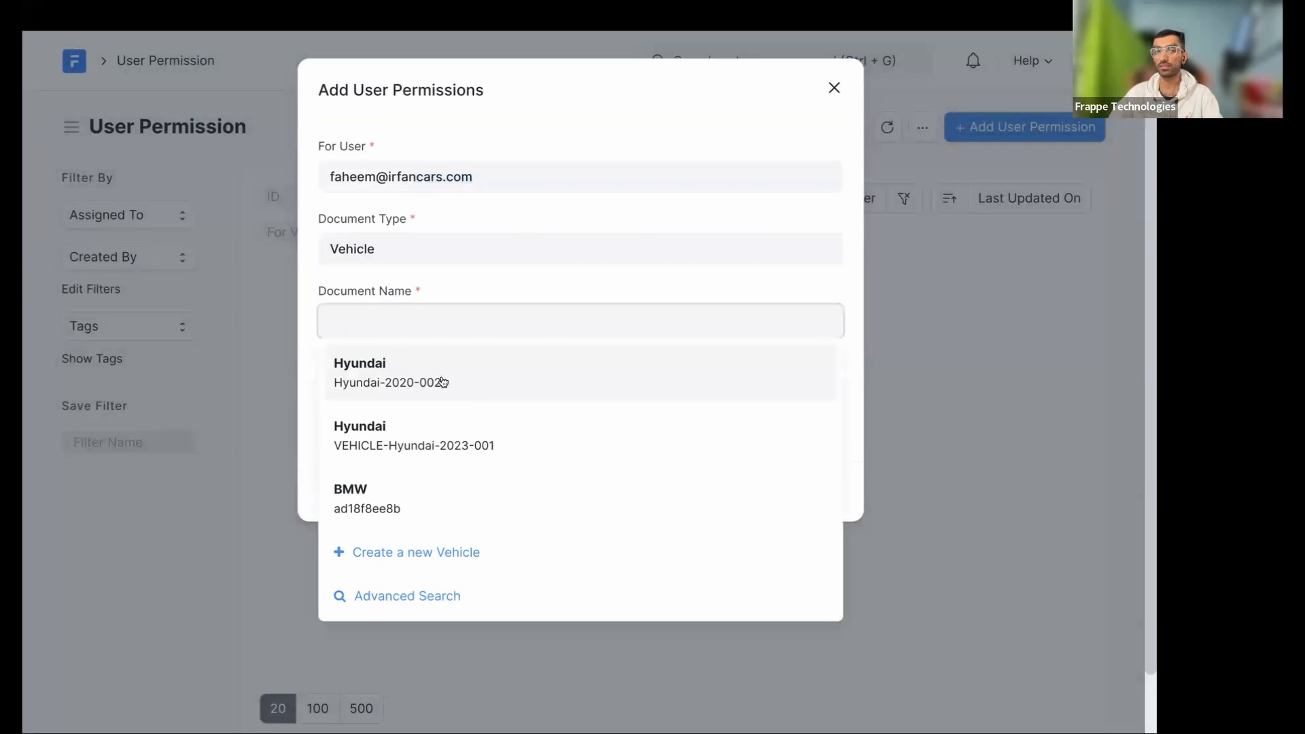
left_click(443, 382)
type("Hyundai")
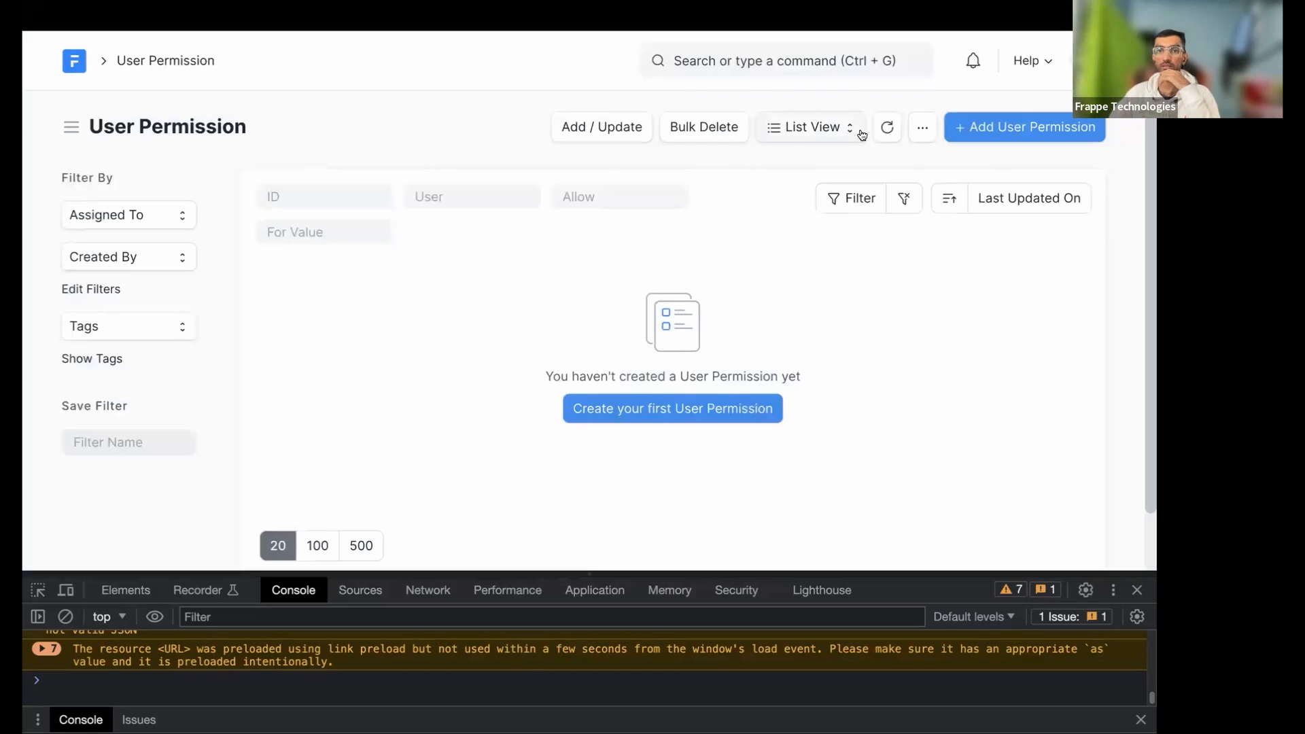
left_click(886, 138)
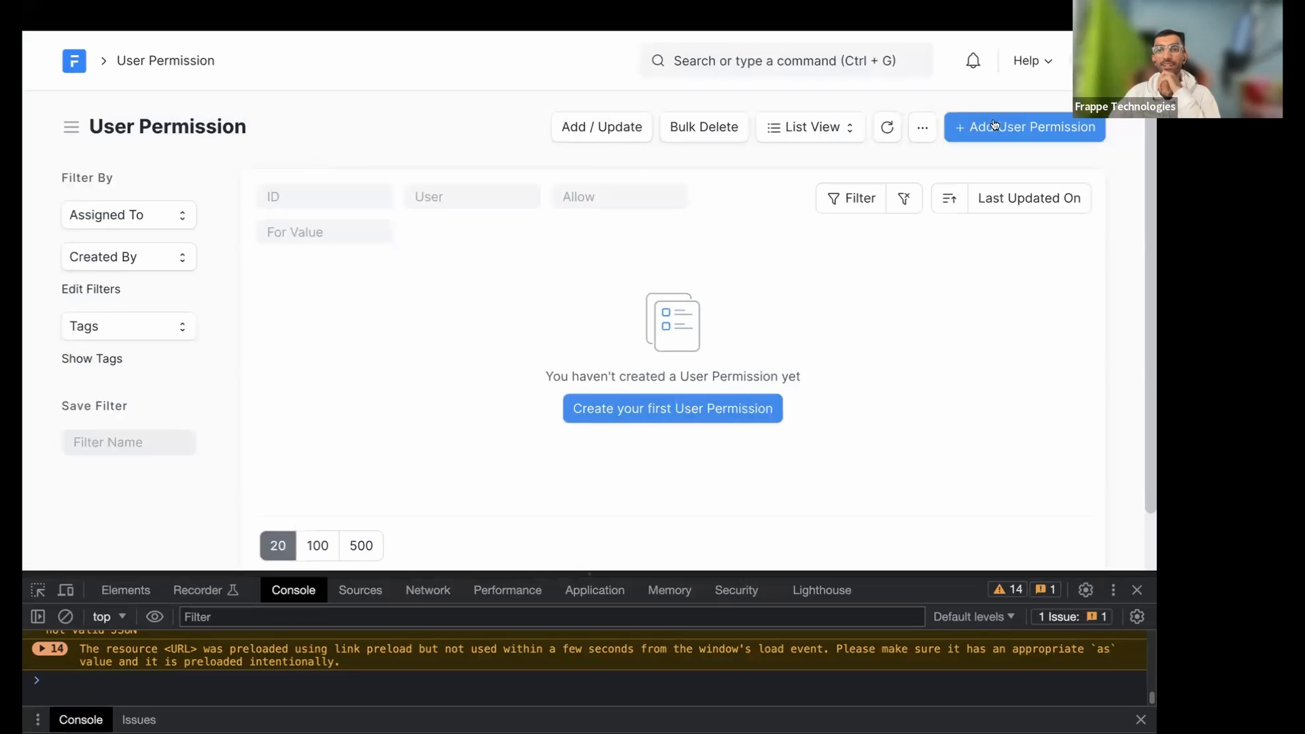
- Add and save a user permission restricting the user to Vehicle Hyundai for all document types
left_click(978, 136)
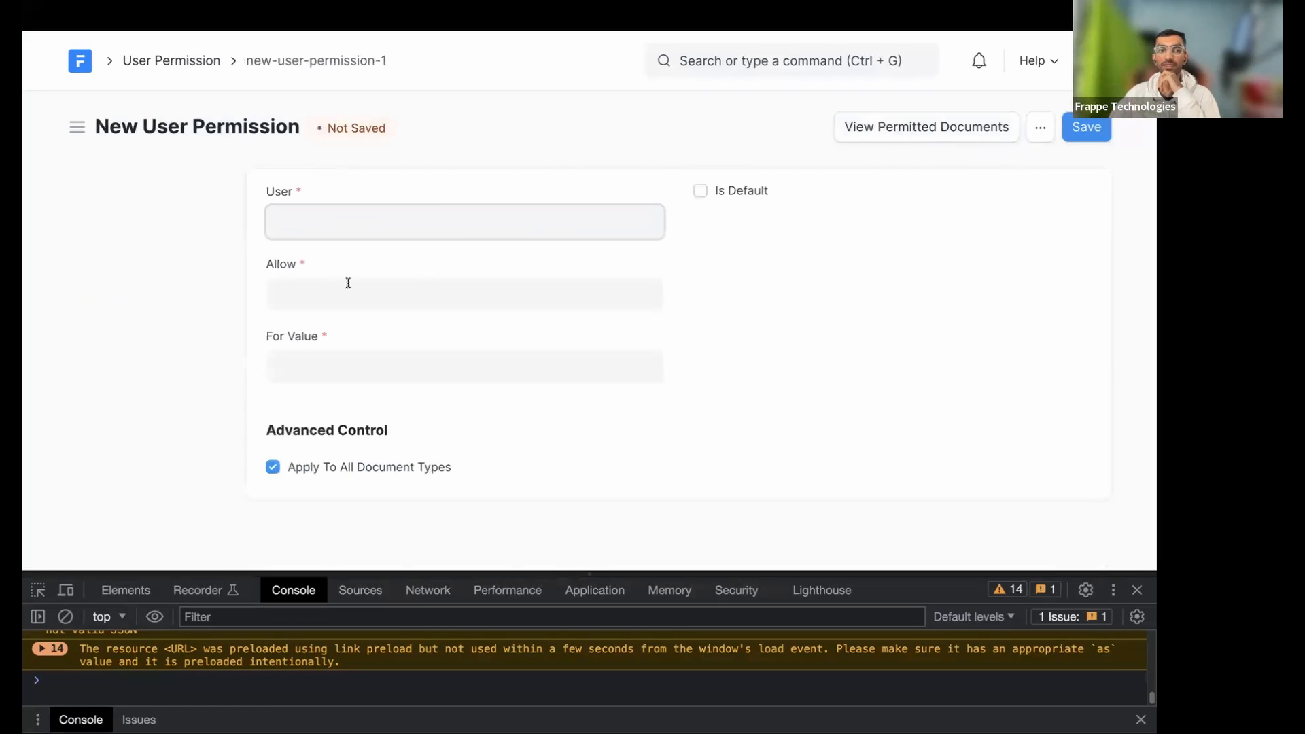
left_click(387, 265)
left_click(334, 295)
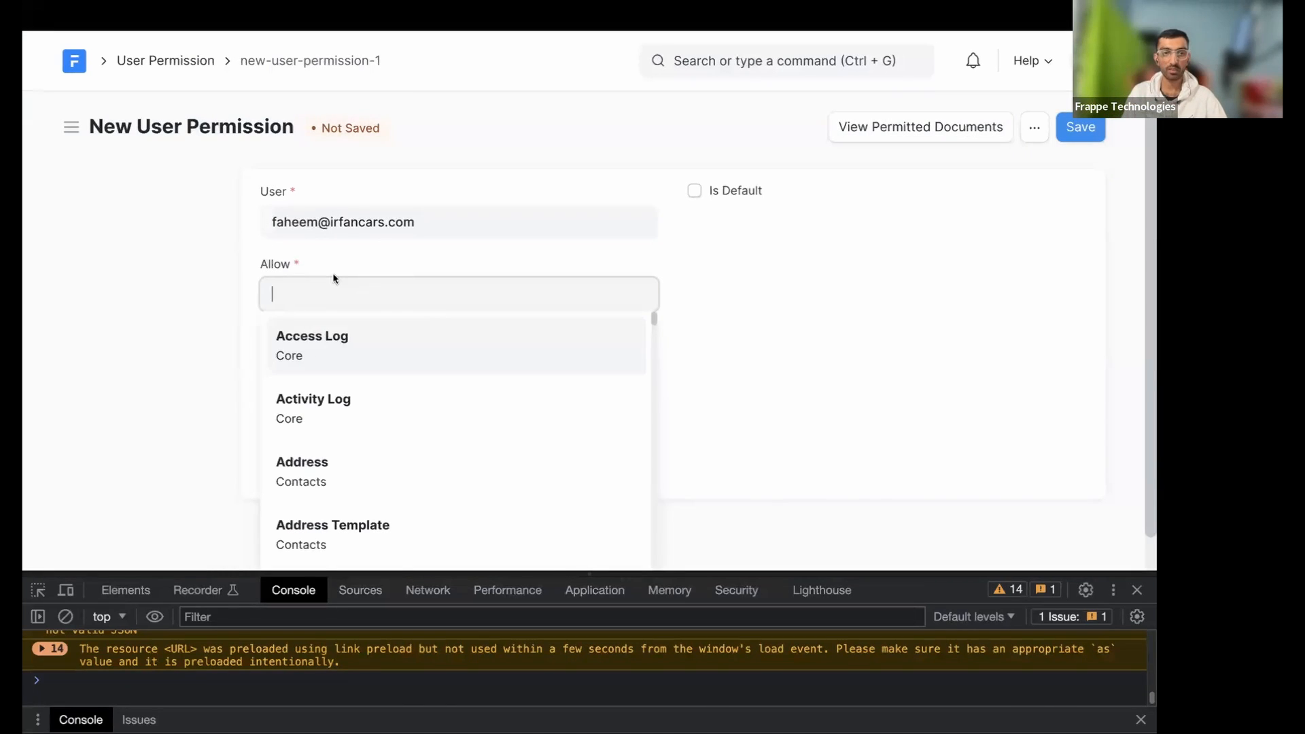
type("veh")
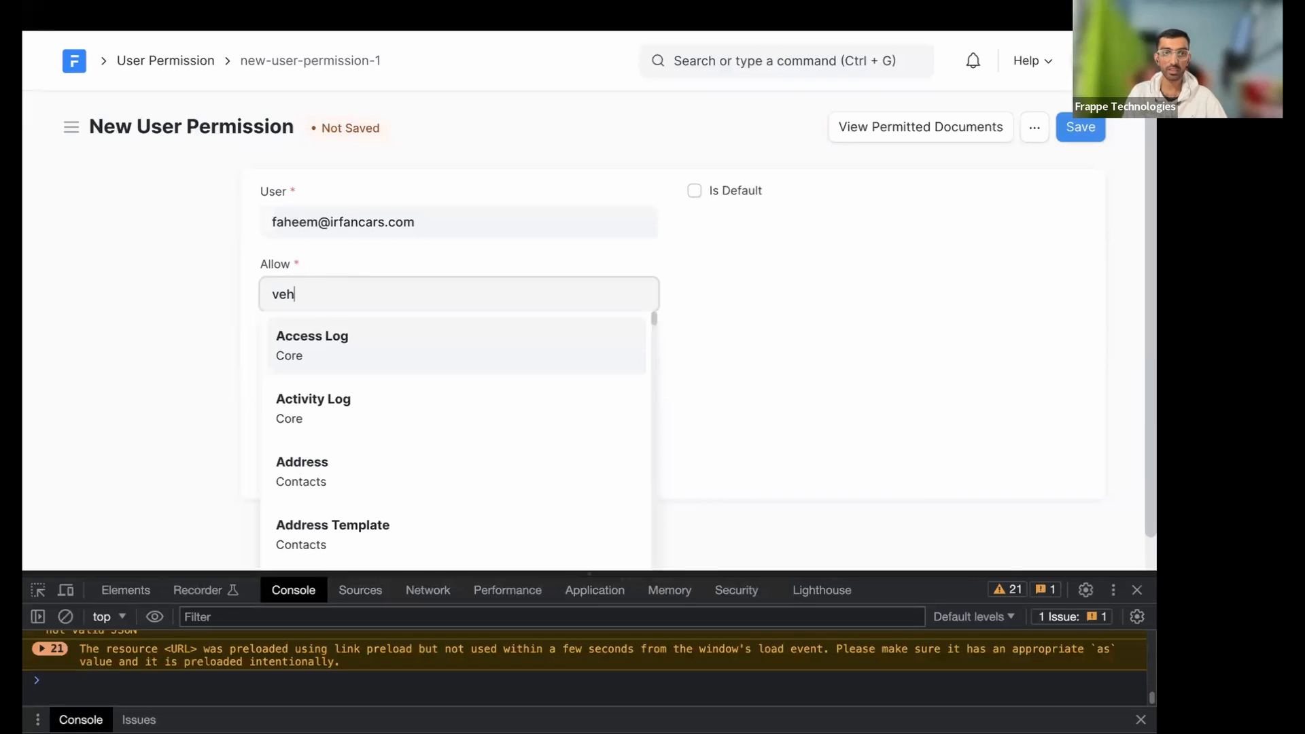
left_click(333, 365)
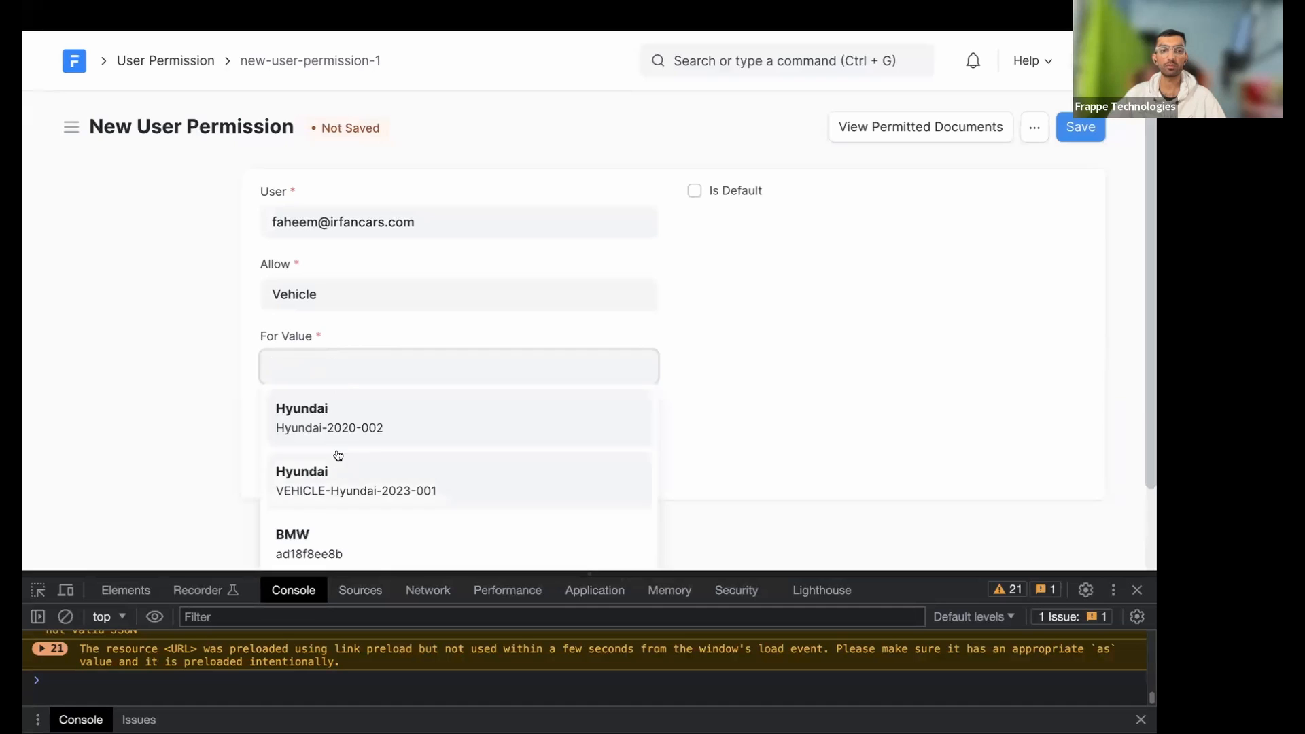
scroll(335, 455, "down", 2)
left_click(346, 336)
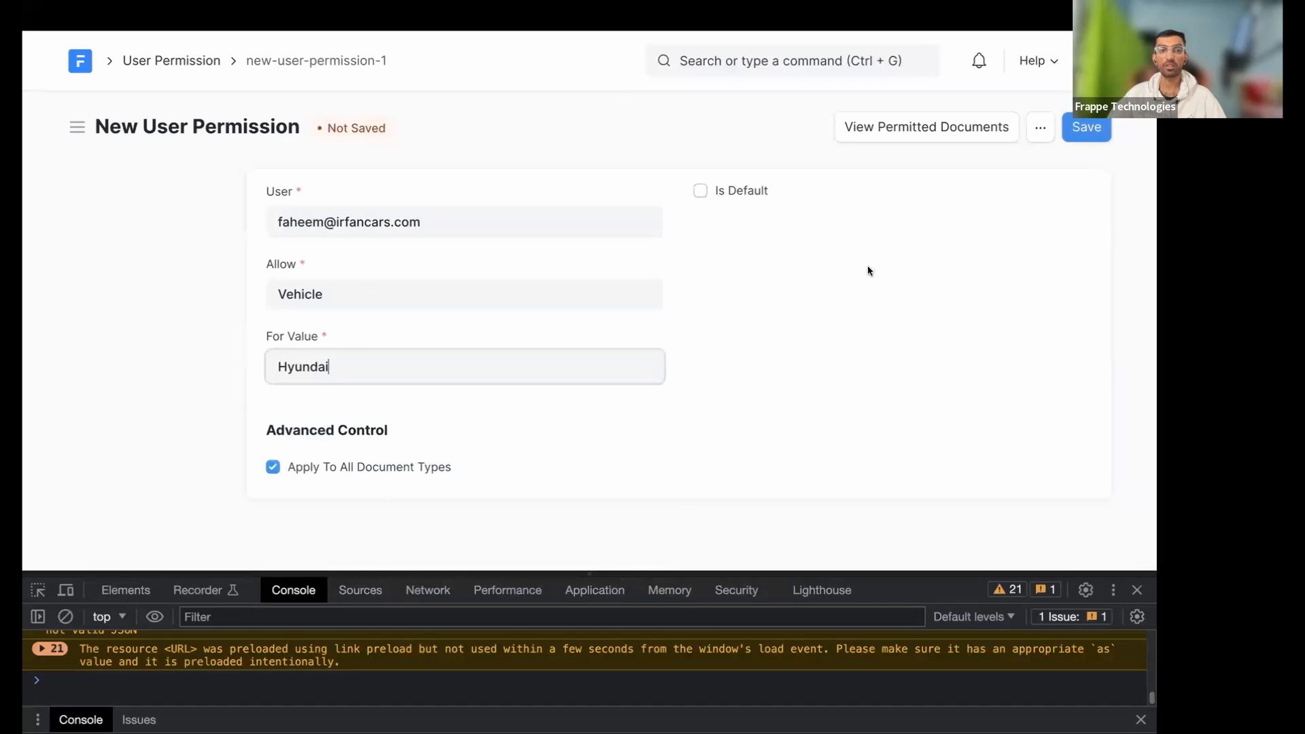
left_click(1075, 127)
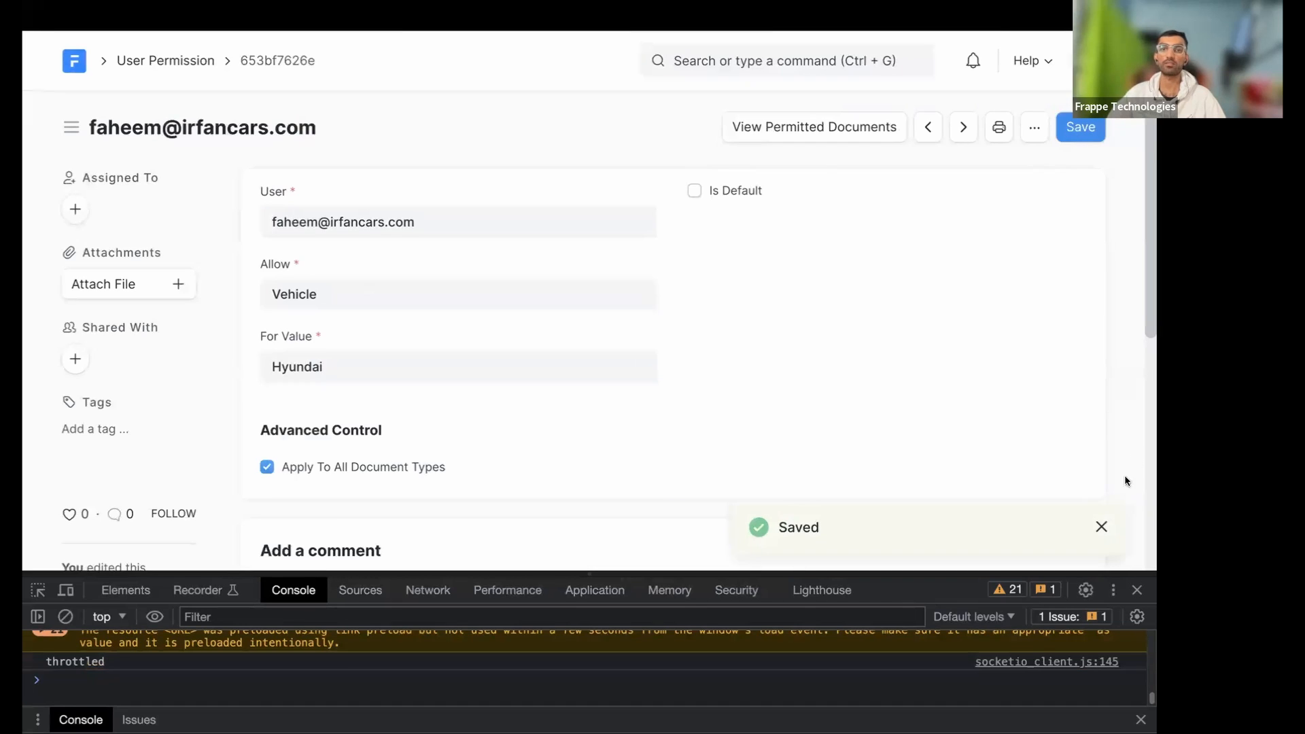
left_click(1136, 590)
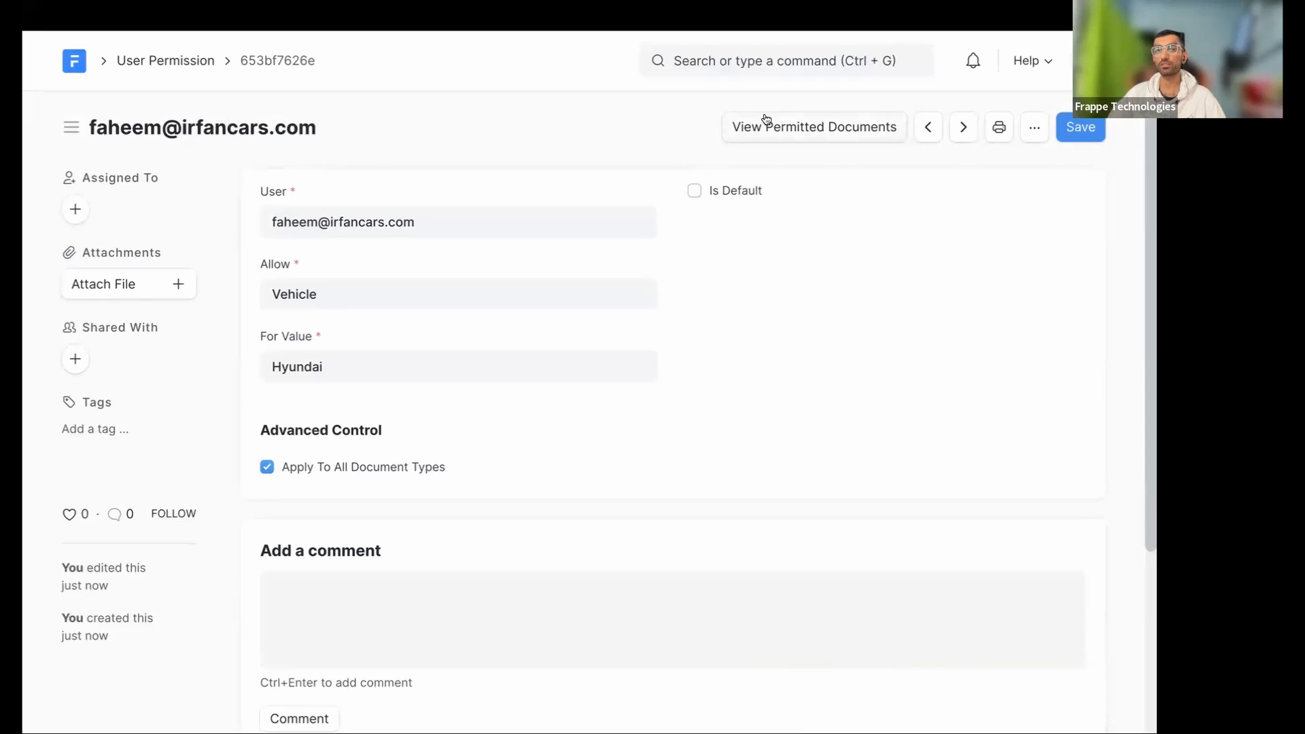
left_click(769, 123)
- Set the report's DocType filter to Vehicle to list the user's three permitted vehicles
left_click(316, 198)
type("veh")
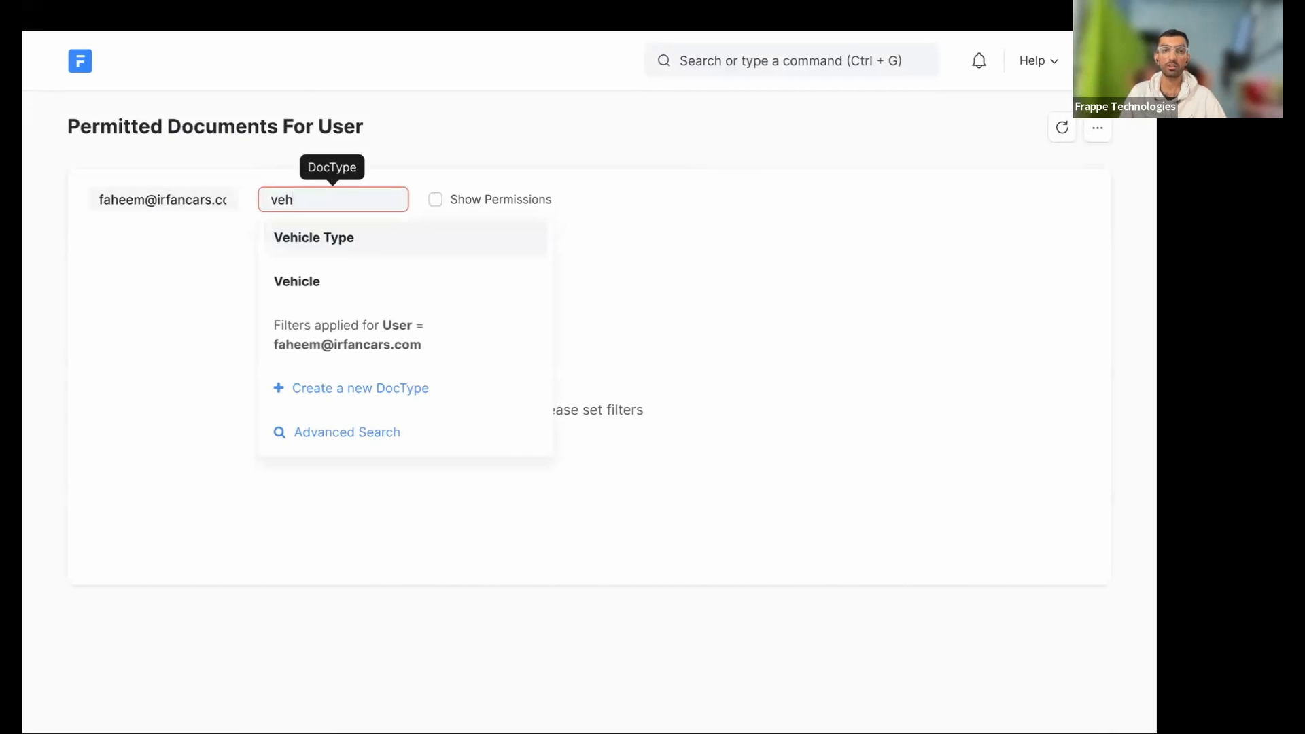
left_click(297, 281)
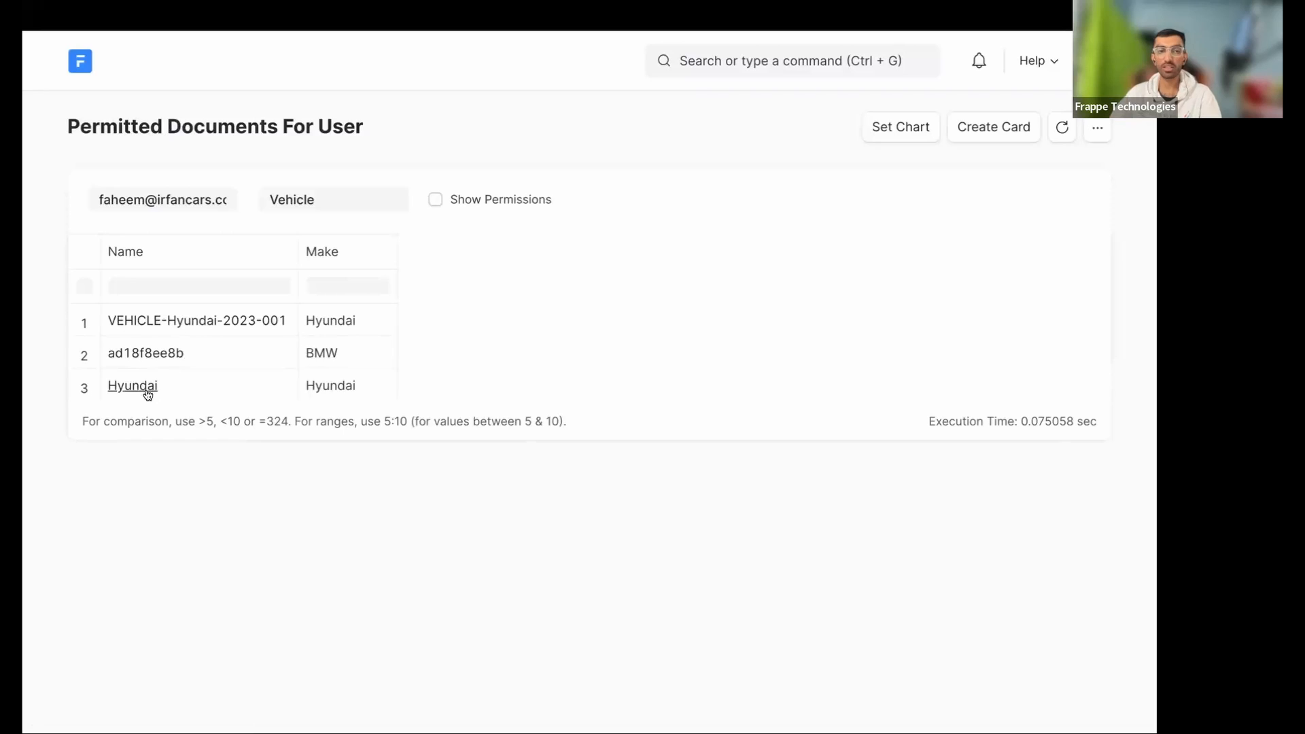
- Open the Permitted Documents For User report from the Report List and show it
left_click(785, 60)
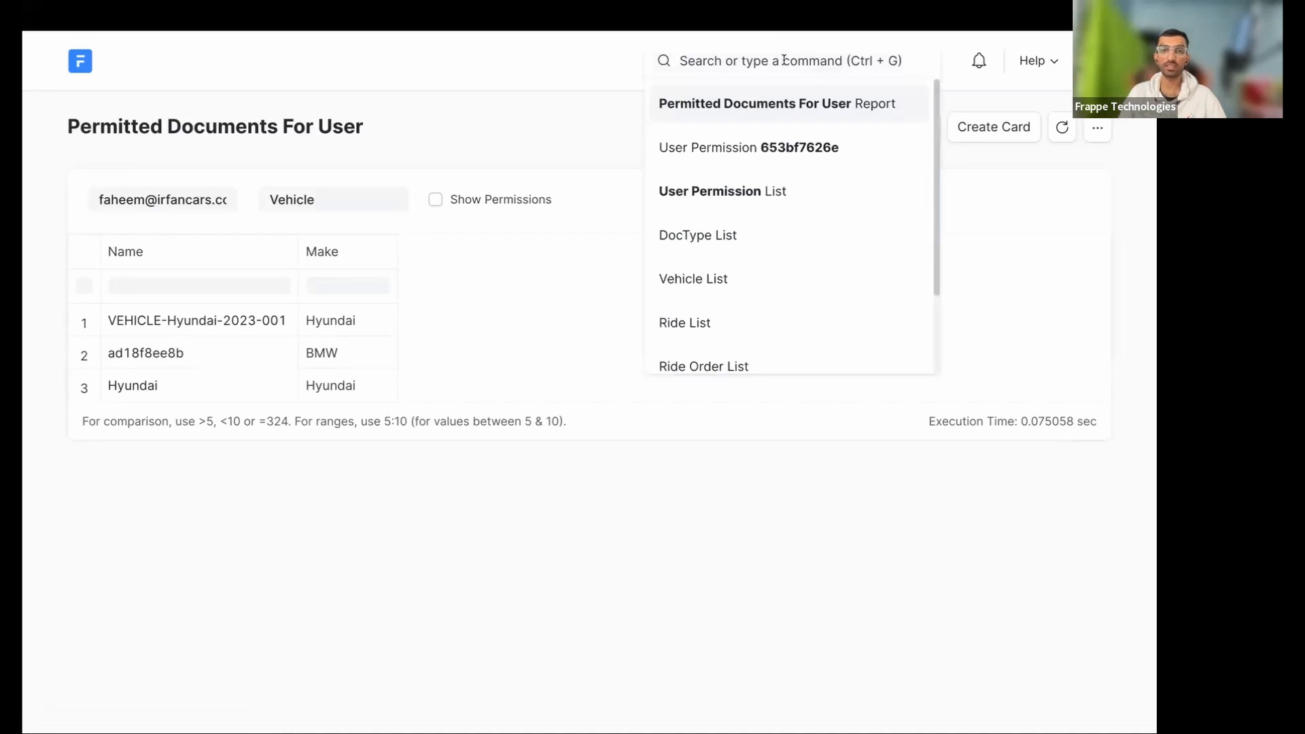
type("repo")
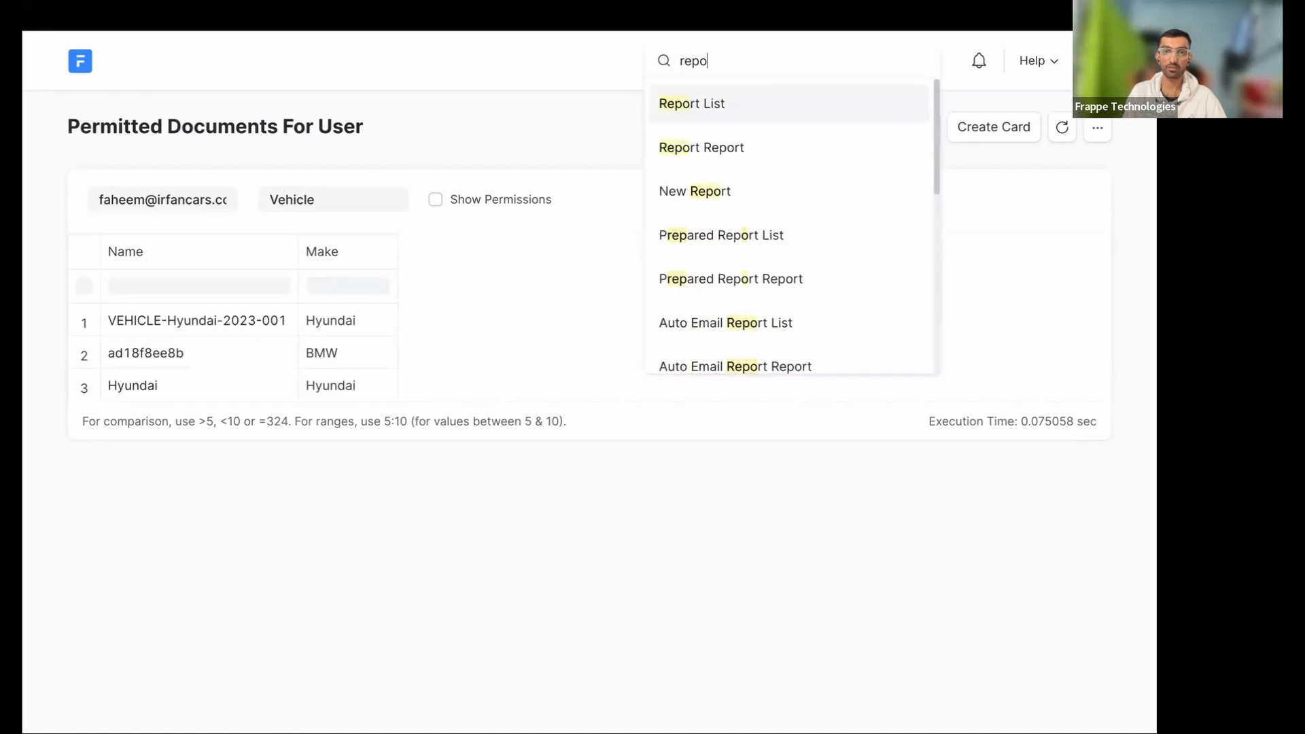
key("Return")
scroll(434, 576, "down", 3)
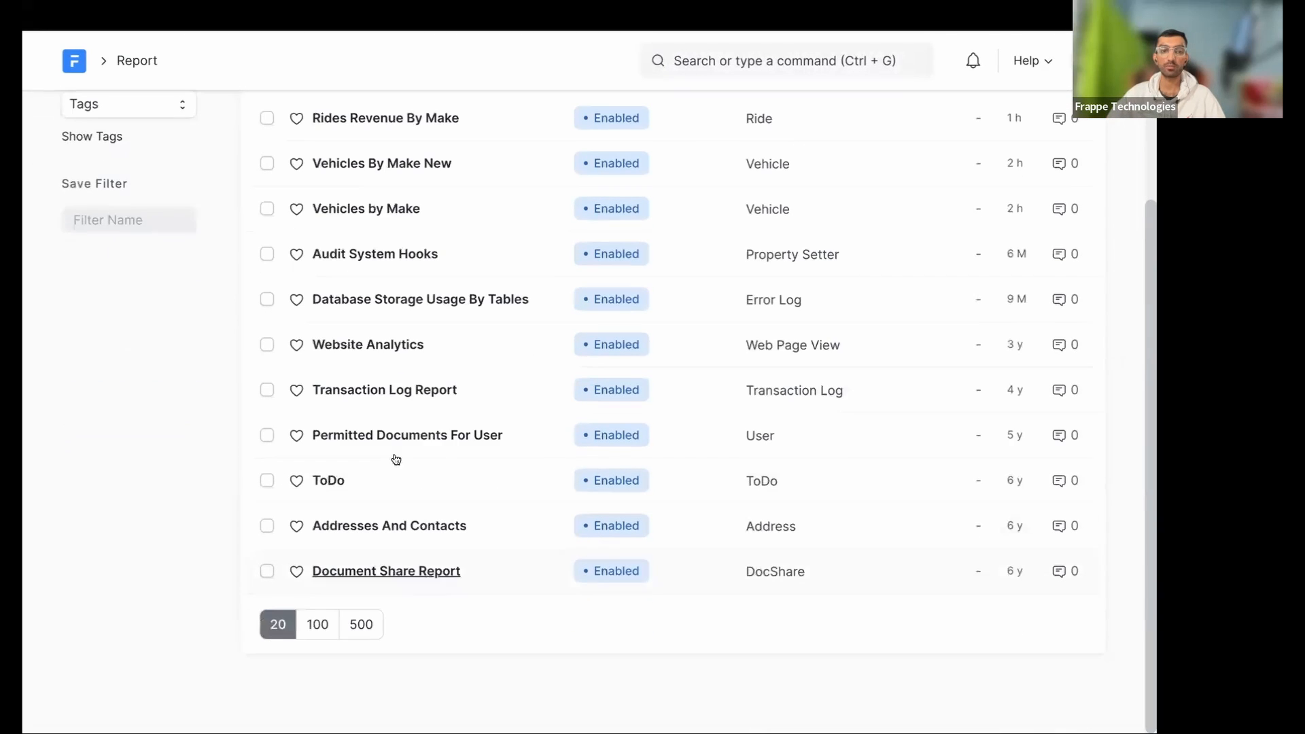
left_click(427, 439)
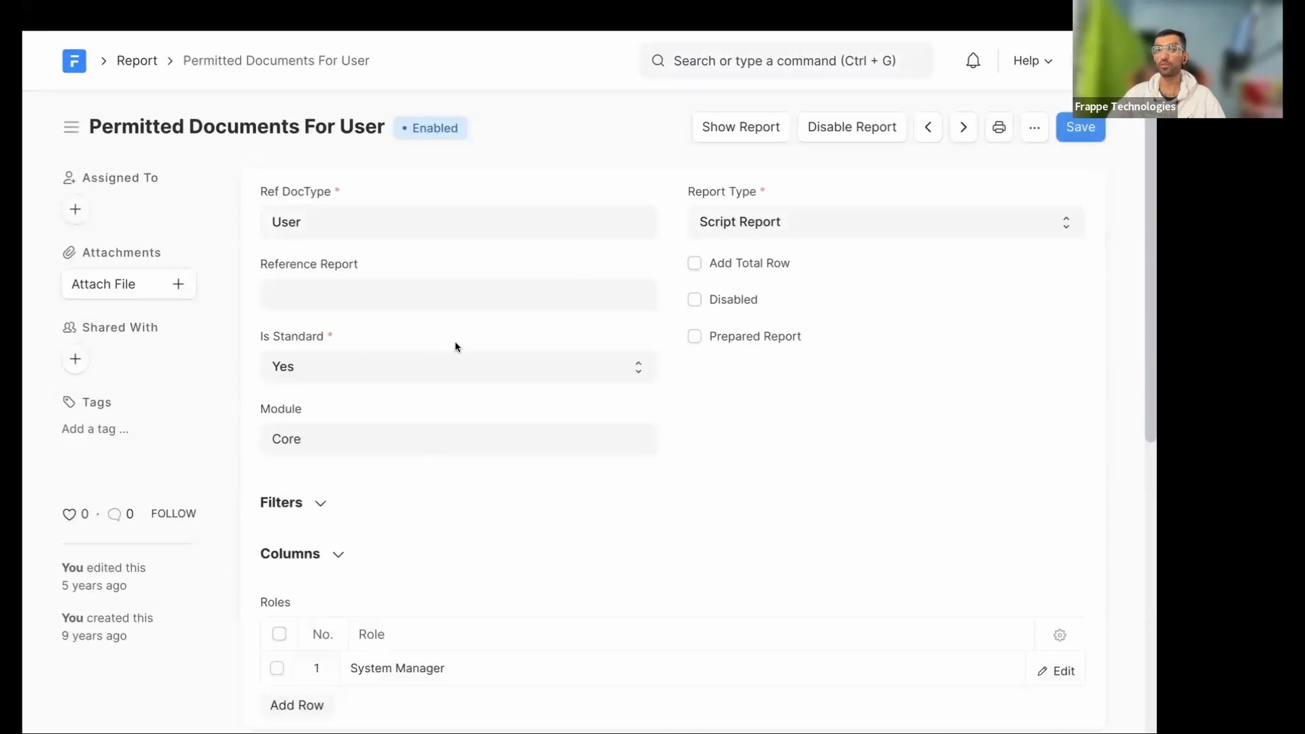
left_click(753, 134)
- Clear the report's User filter value
left_click(216, 199)
key("ctrl+a")
key("BackSpace")
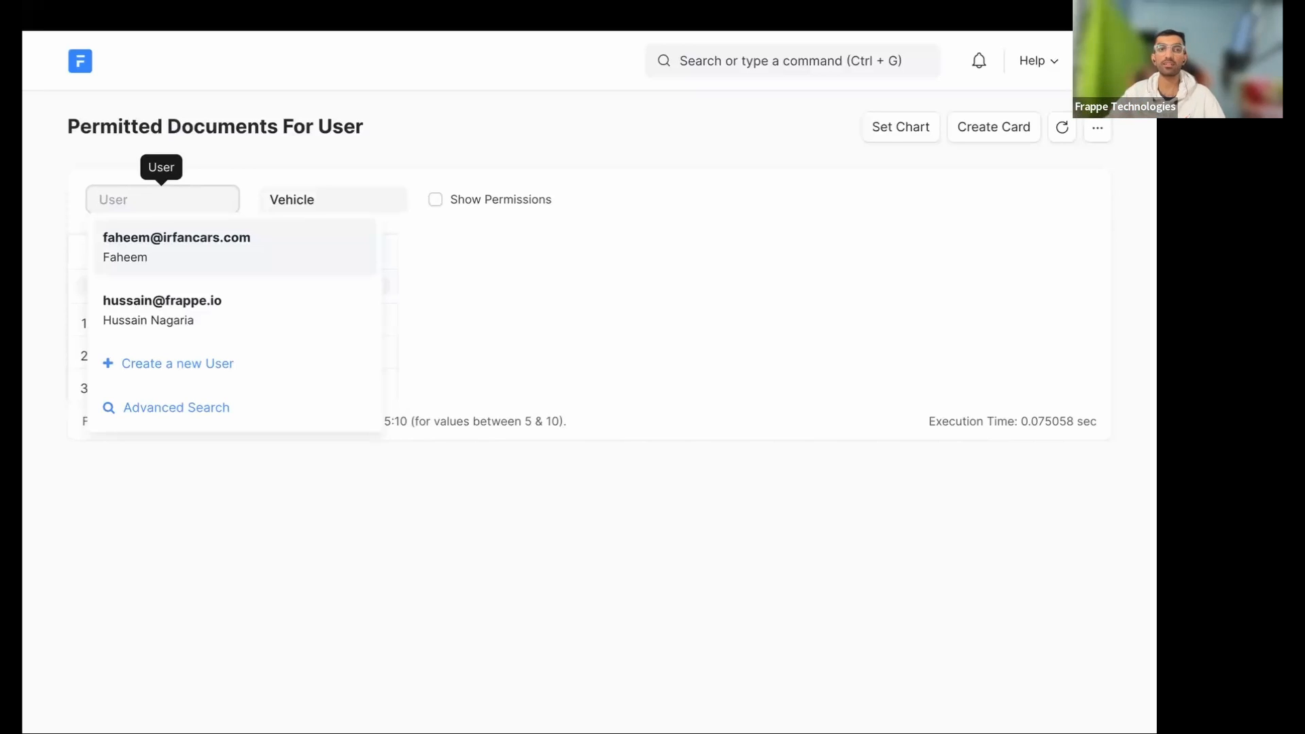
- Set the User filter to the first suggested user to list the three Vehicles
left_click_drag(69, 126, 338, 129)
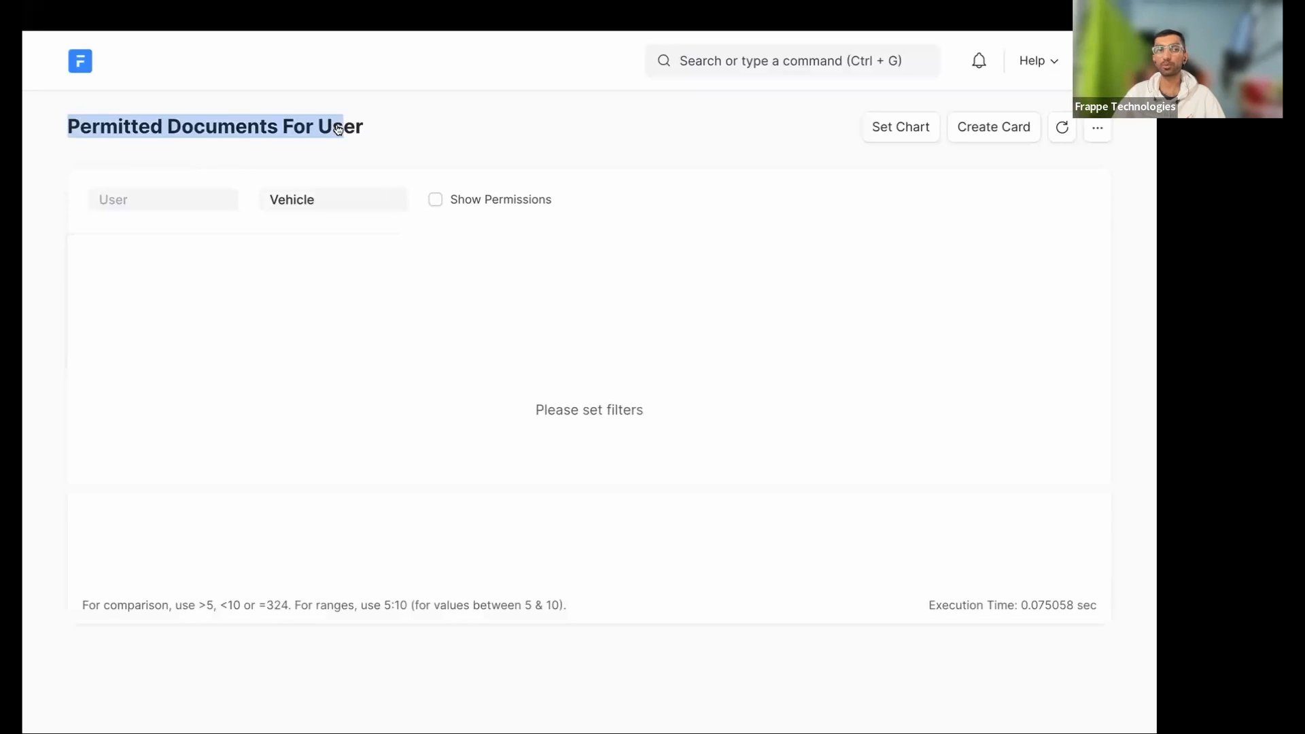
left_click(175, 199)
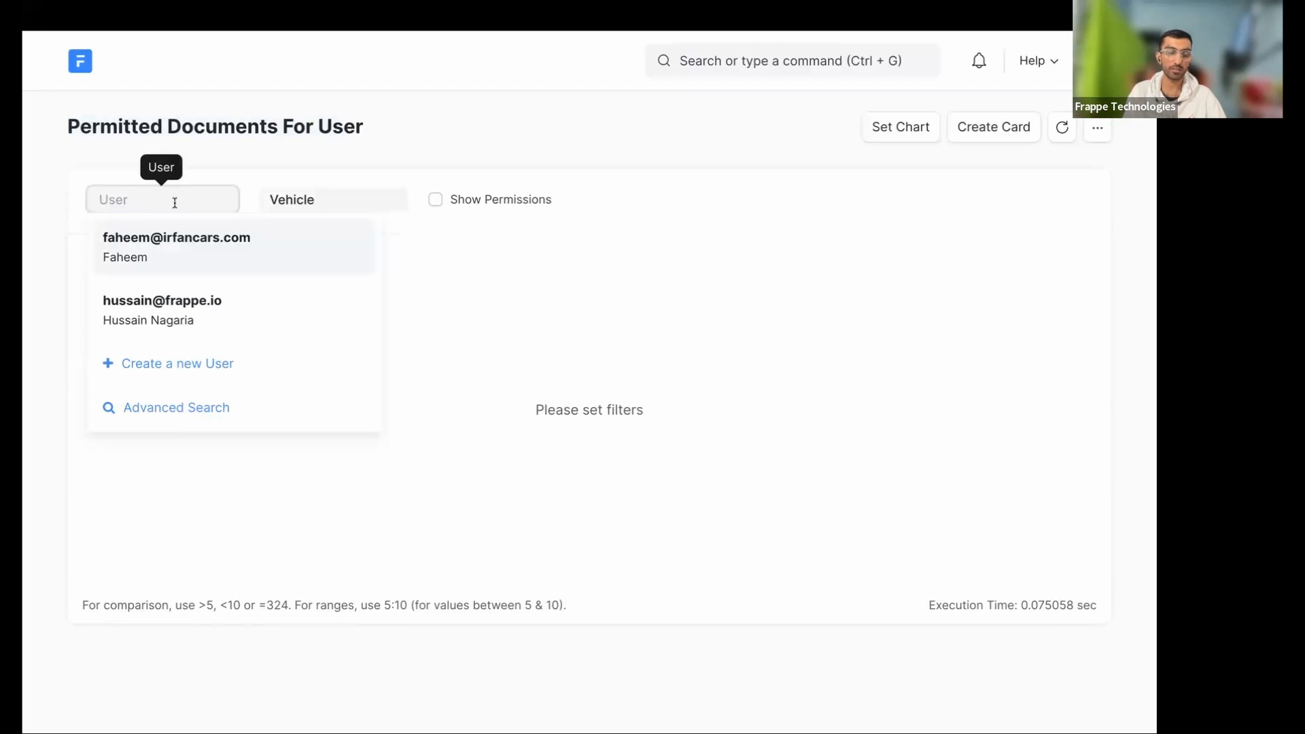
key("Return")
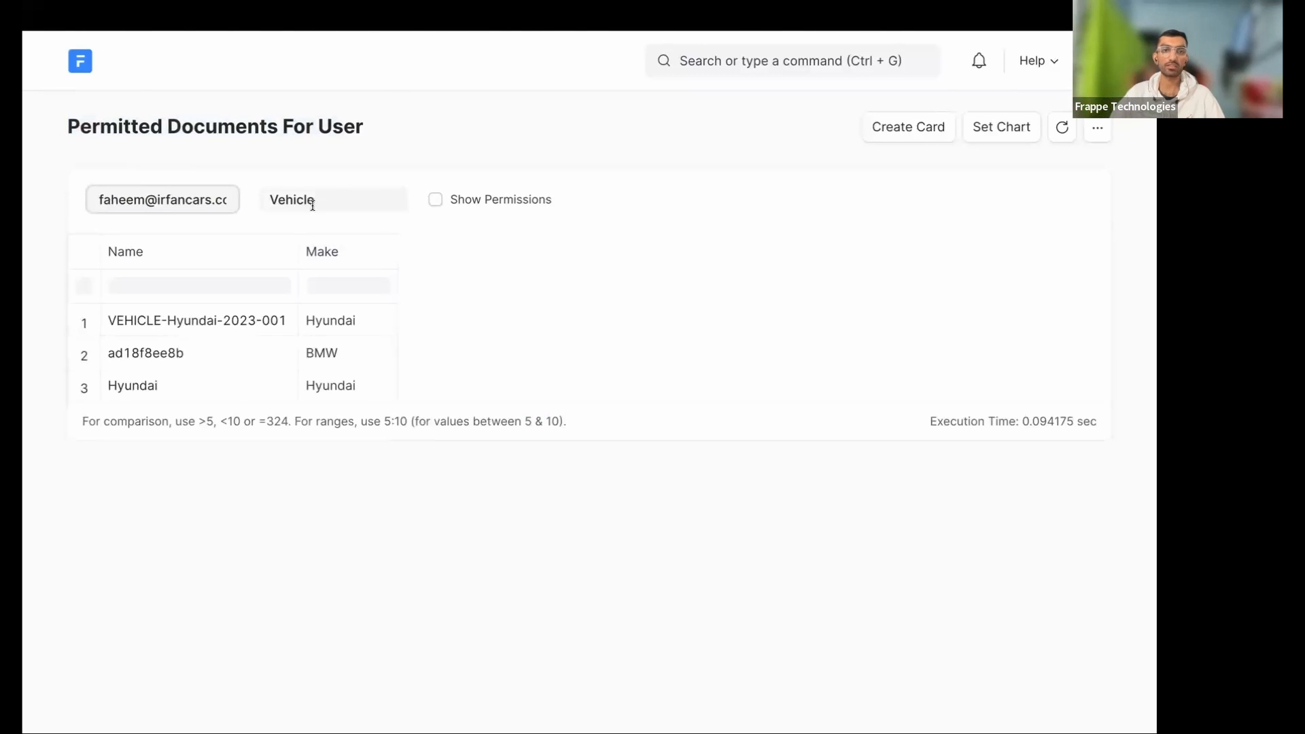
- Show the permission columns to check the Hyundai row's Create permission, then hide them
left_click(437, 200)
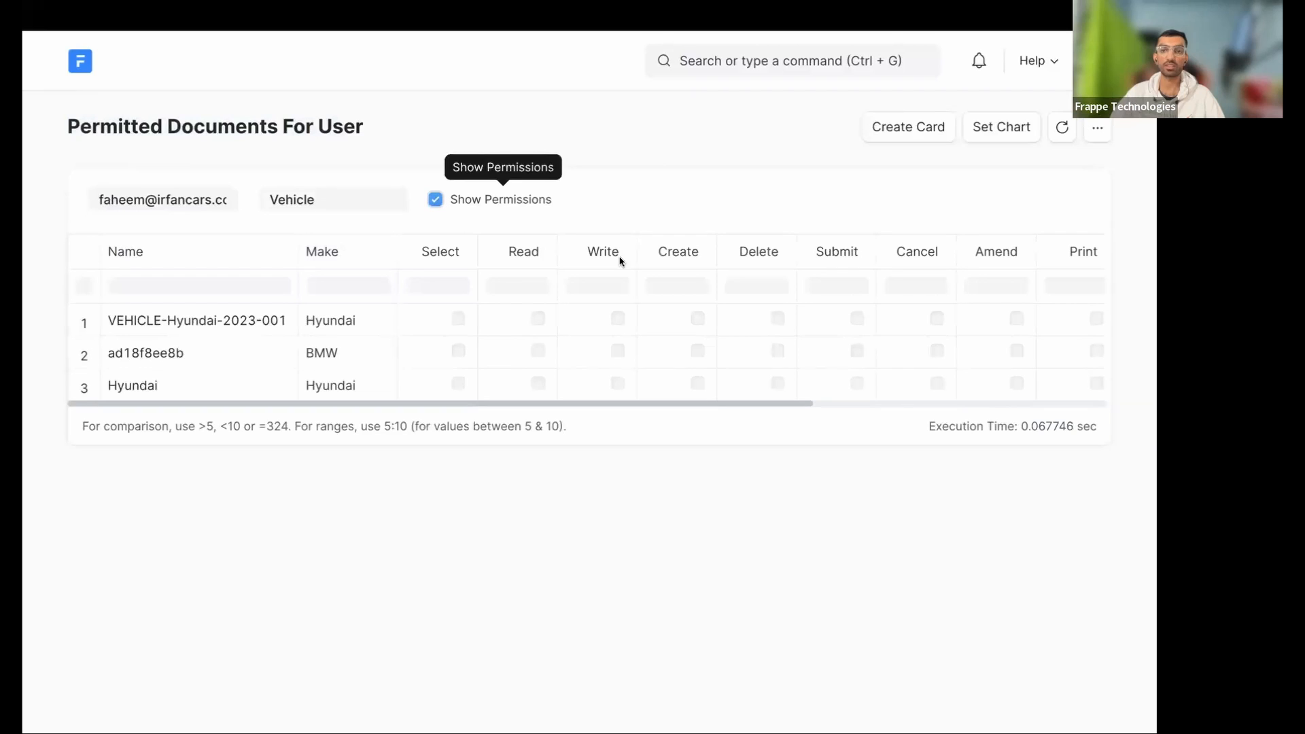
mouse_move(680, 405)
left_mouse_down()
mouse_move(976, 405)
mouse_move(673, 406)
left_mouse_up()
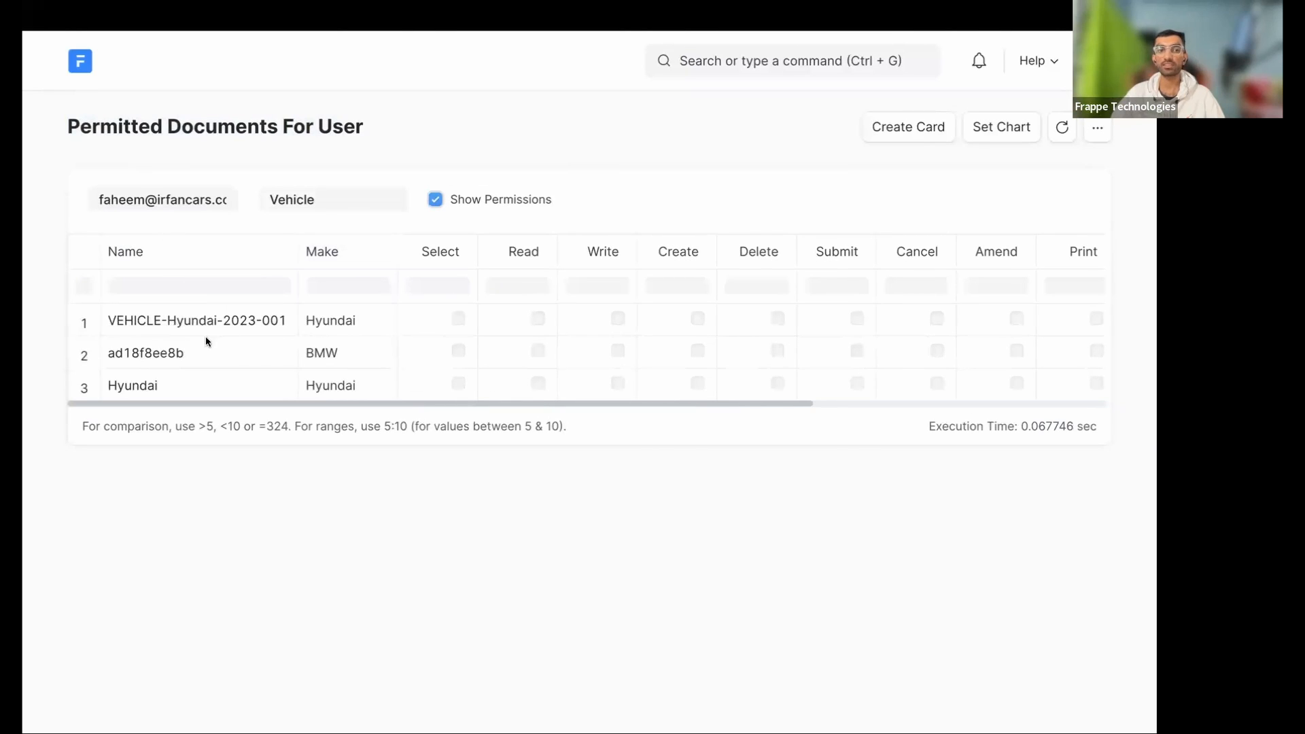
left_click(682, 397)
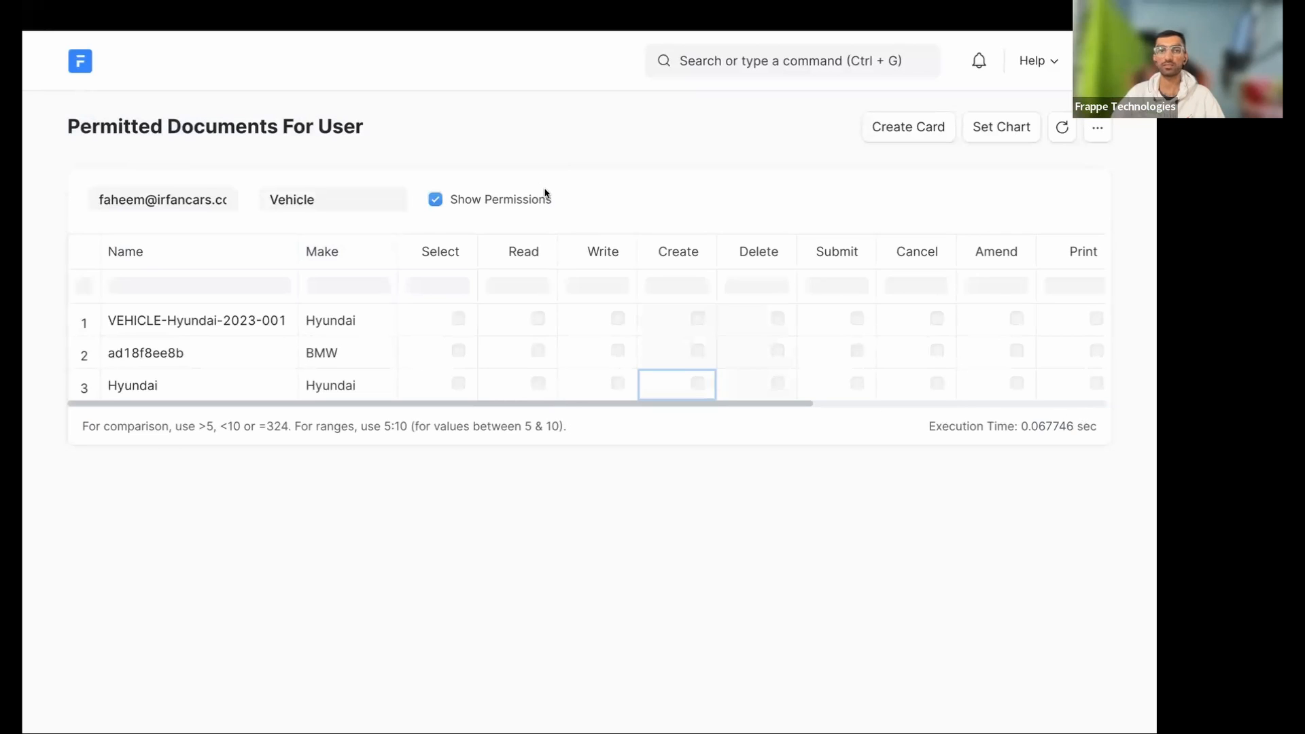
left_click(509, 201)
left_click(358, 202)
left_click_drag(69, 127, 496, 136)
left_click(853, 107)
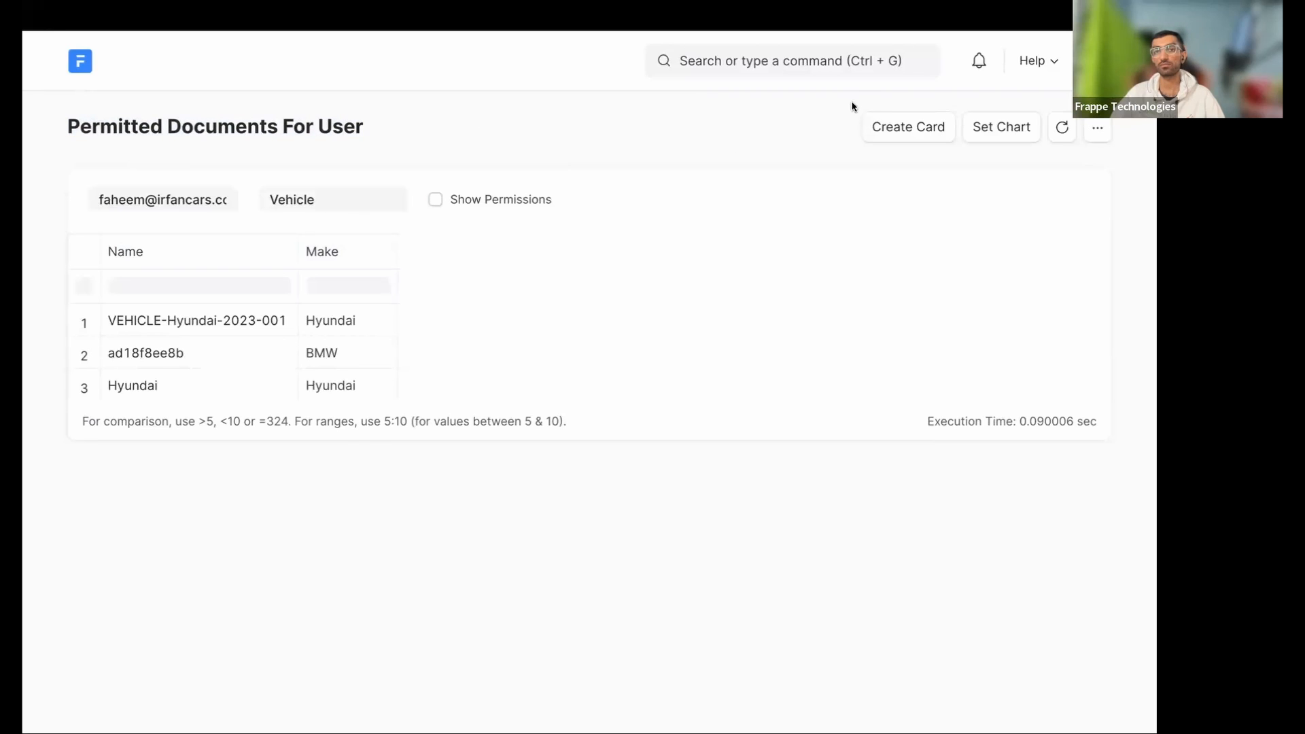
left_click(794, 68)
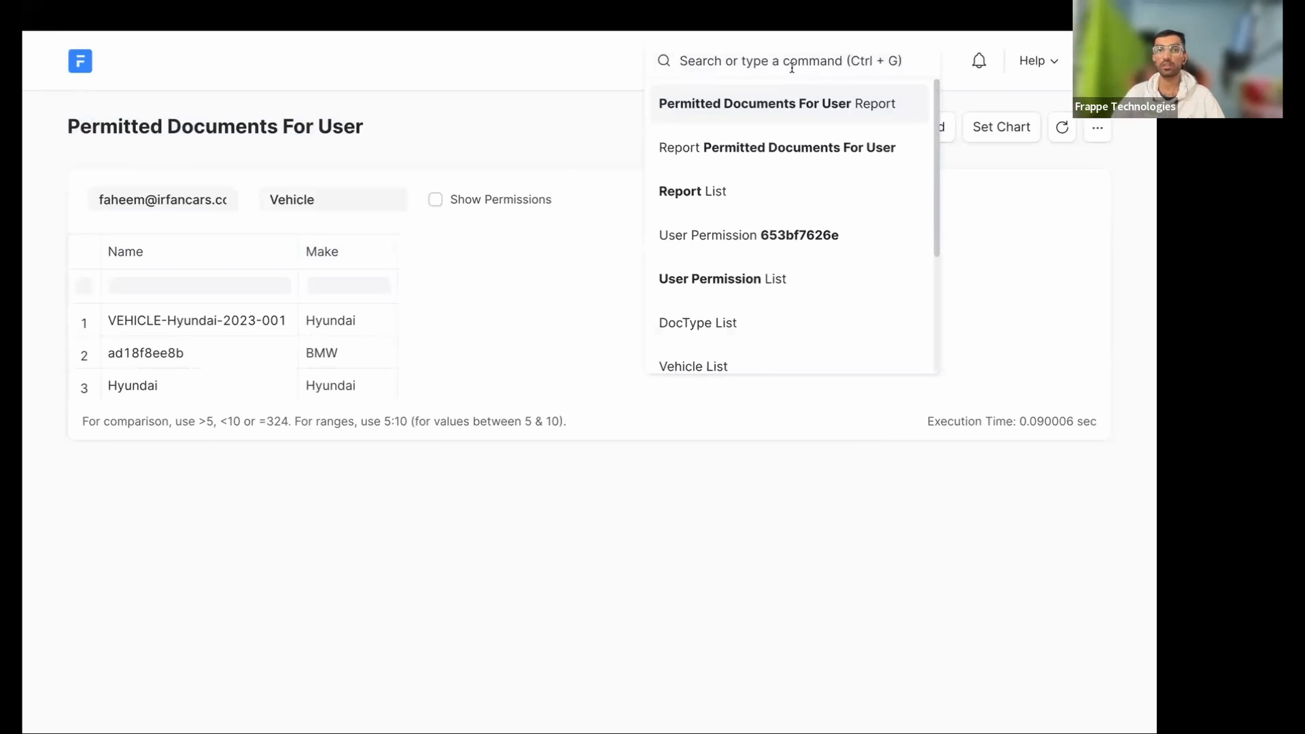
- Open the Vehicle DocType from the DocType list
left_click(76, 62)
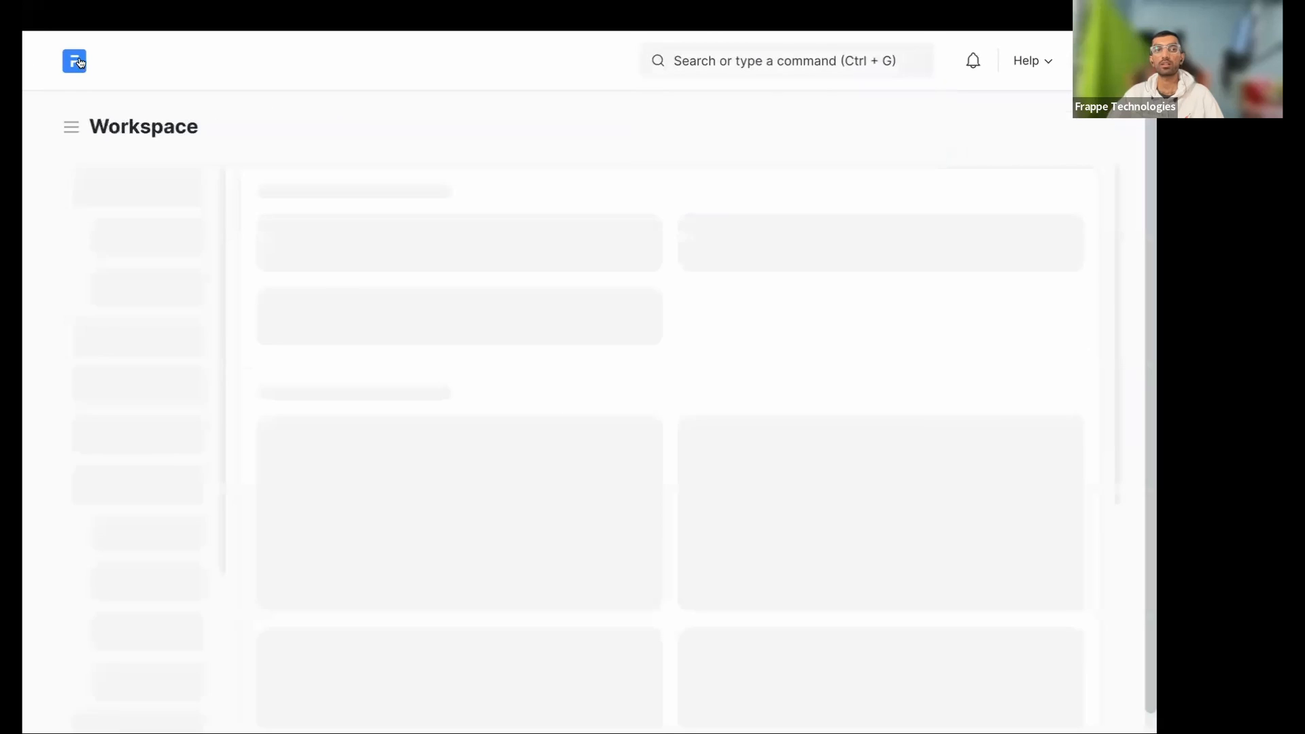
left_click(783, 62)
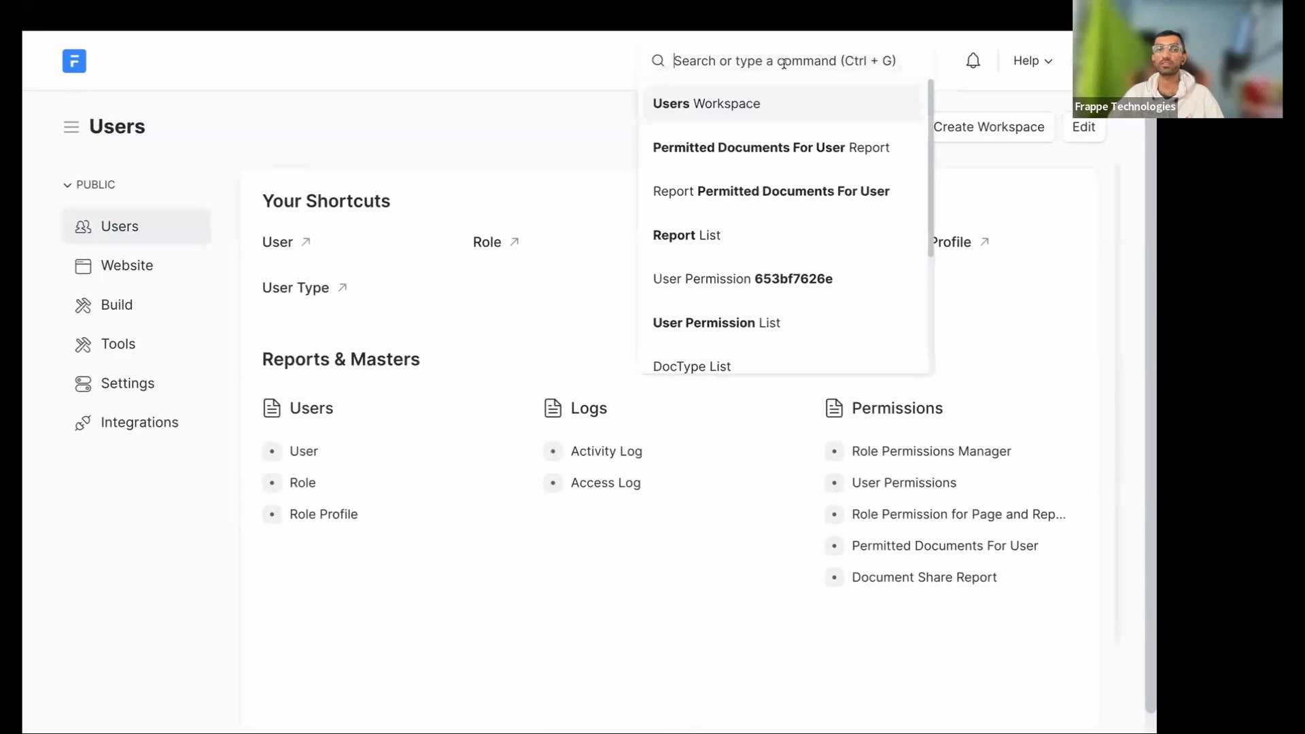
type("repor")
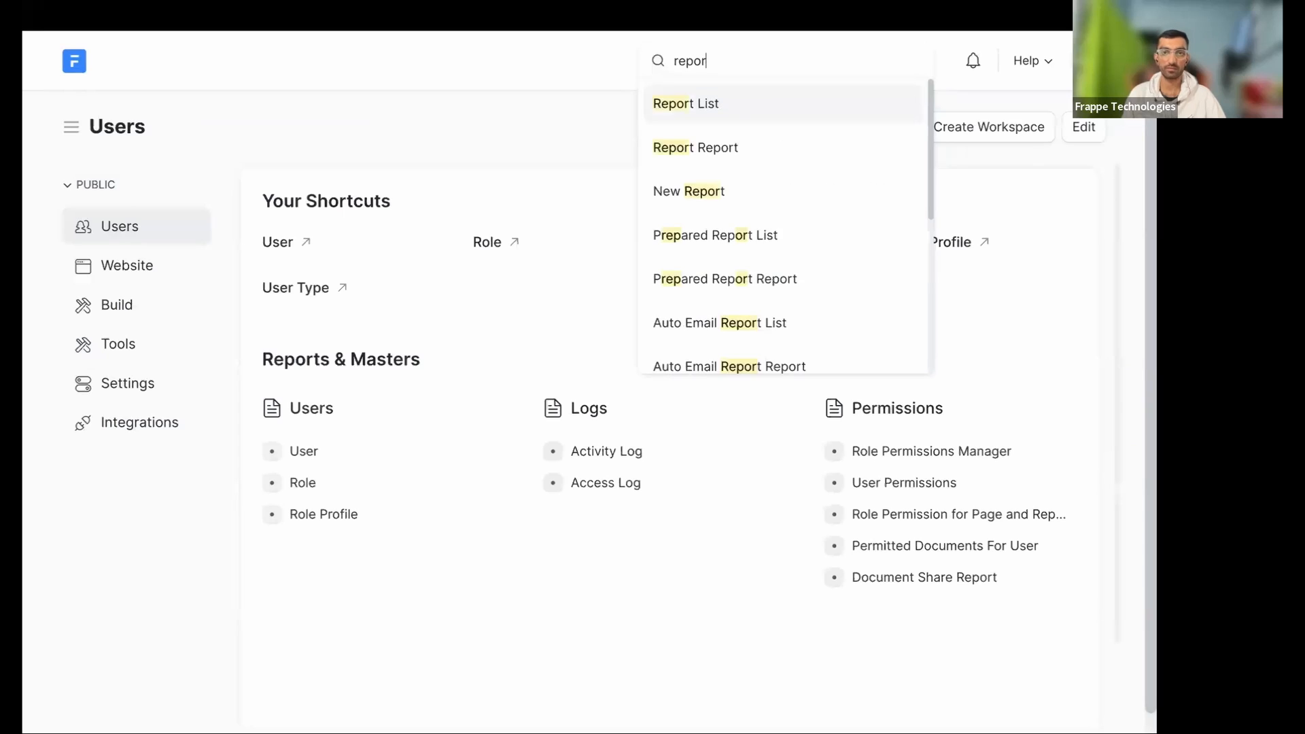
key("Return")
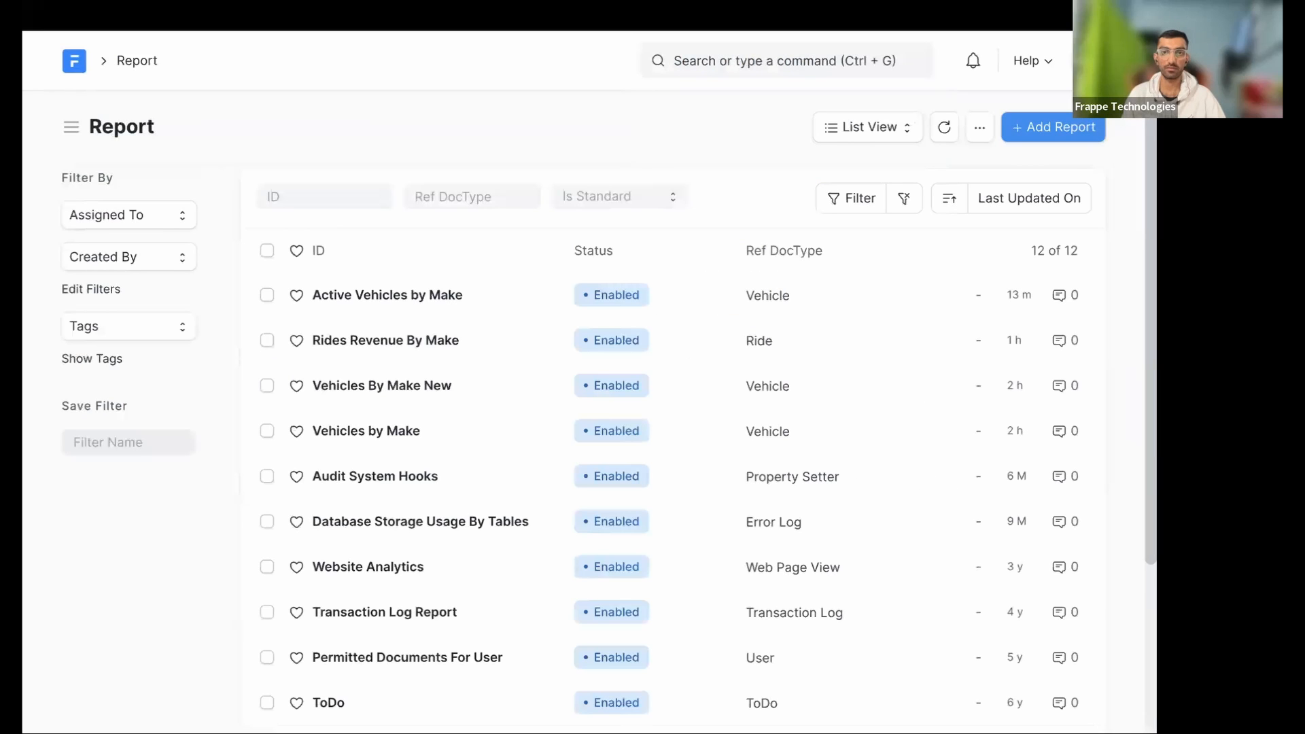
left_click(751, 74)
type("doct")
key("Return")
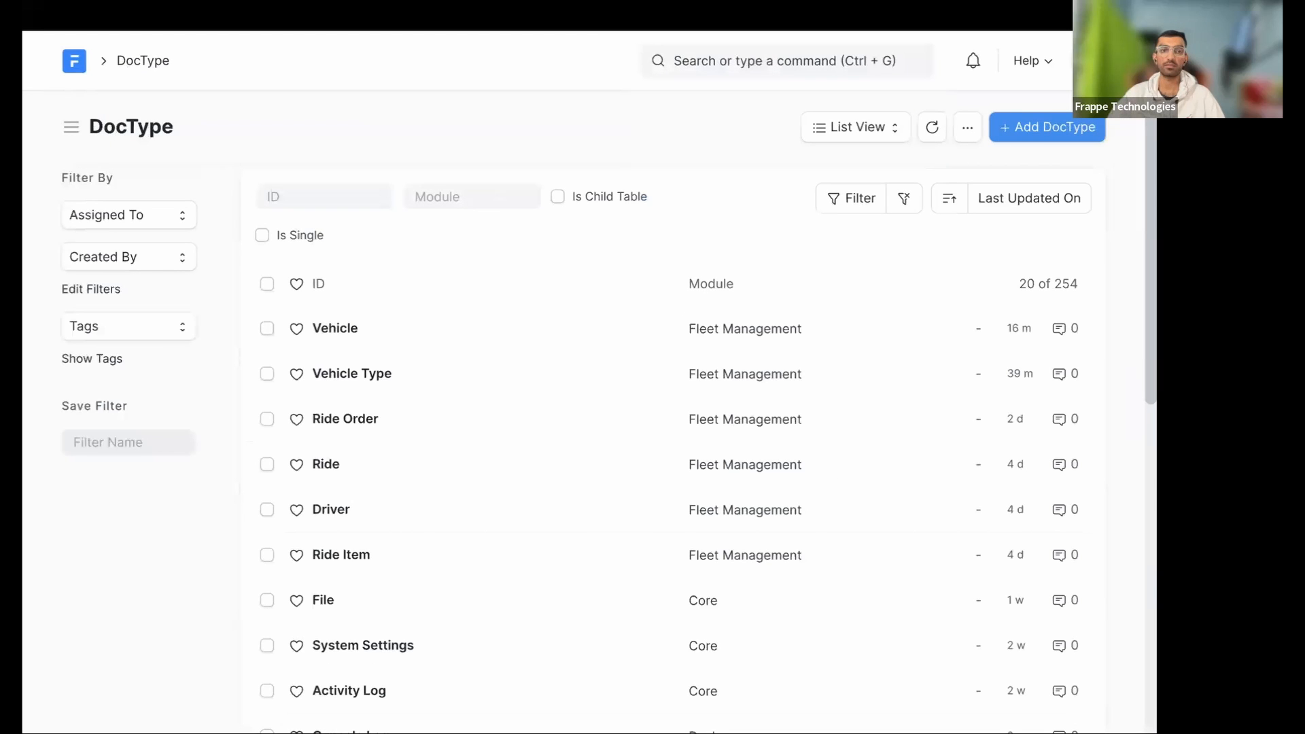
left_click(335, 326)
- Inspect the System Manager permission rule's level, closing its editor unchanged
left_click(165, 282)
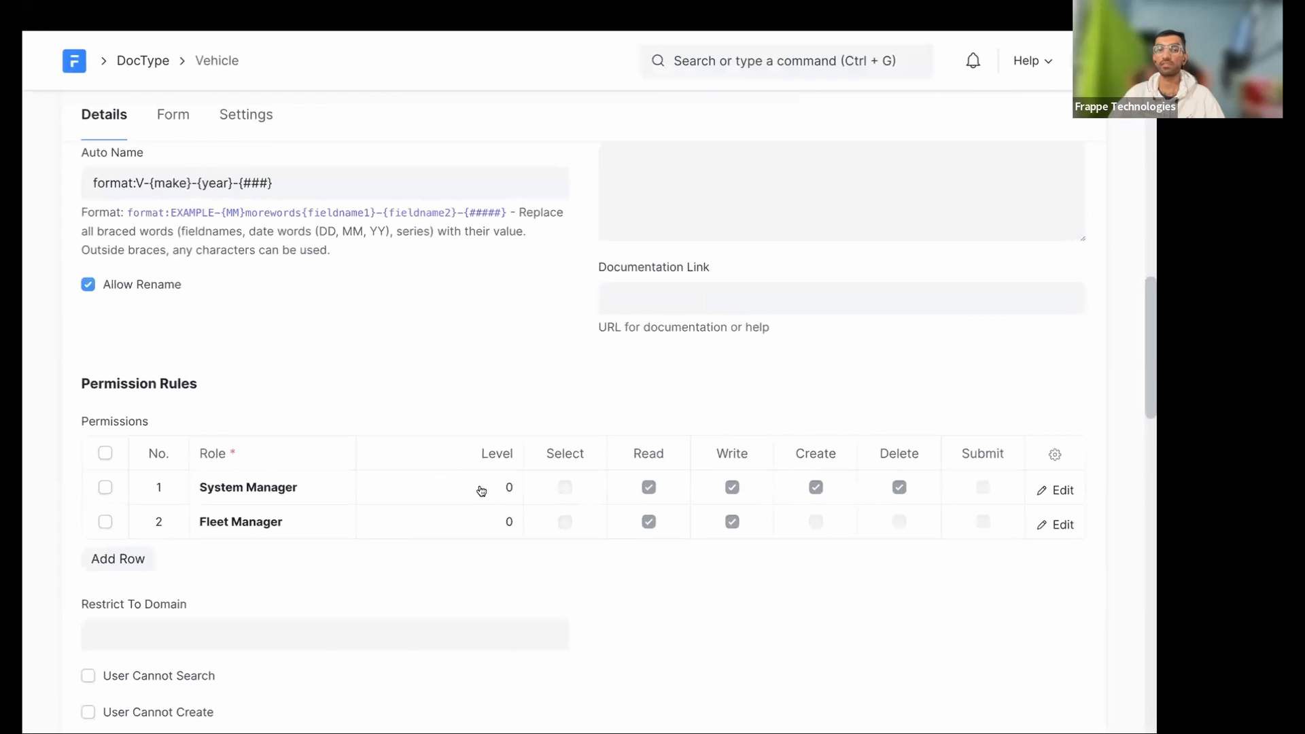
left_click(479, 486)
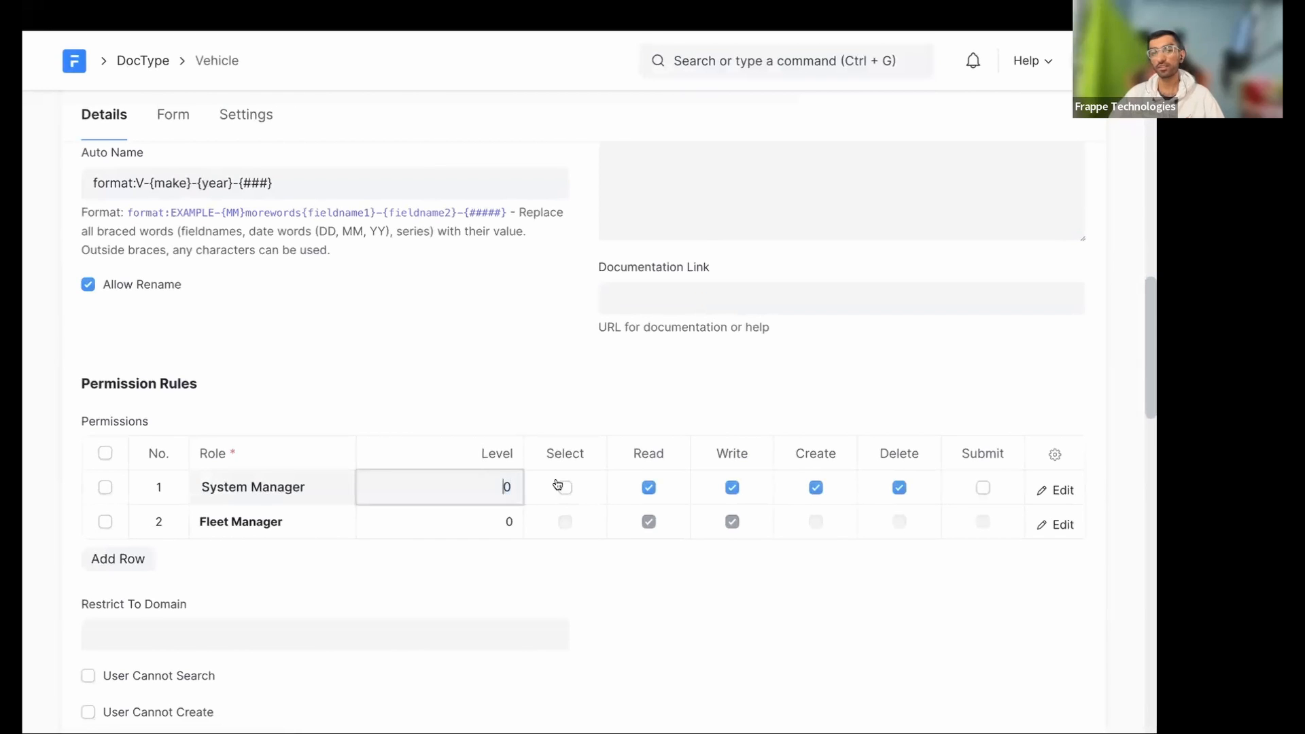
left_click(1060, 489)
left_click(630, 301)
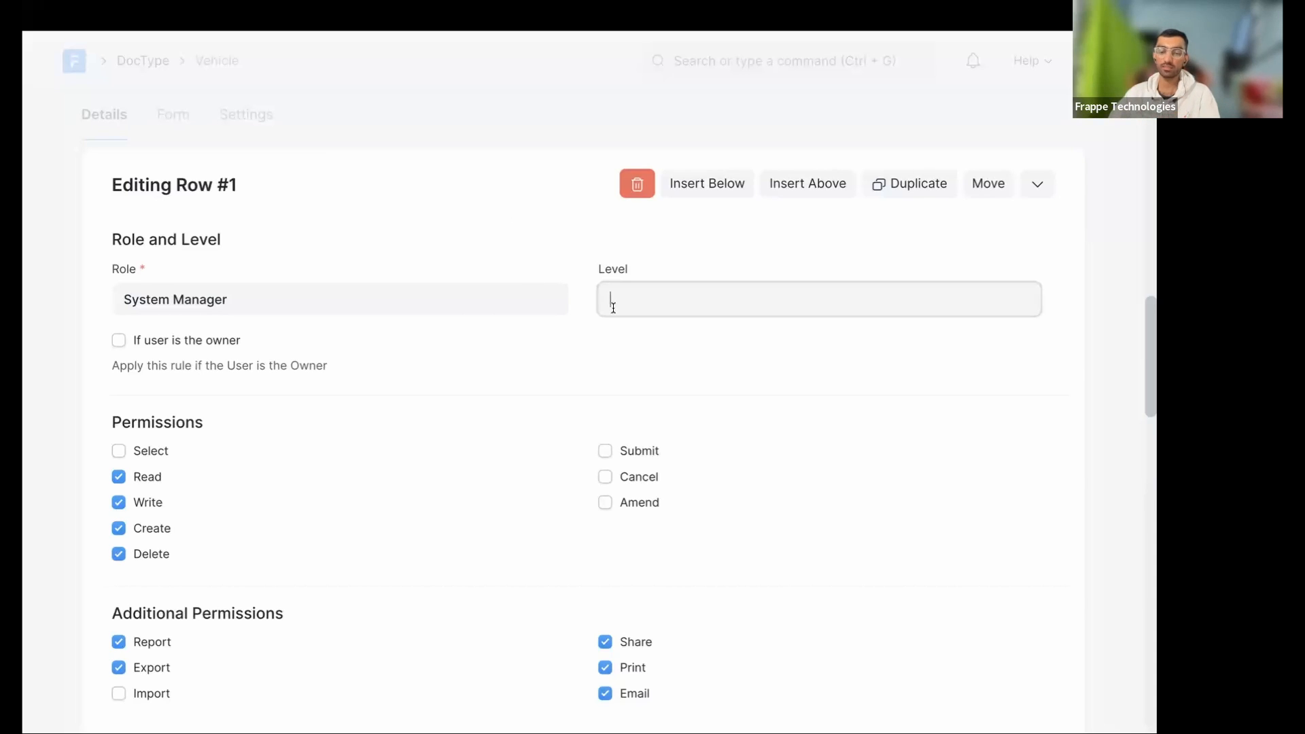
left_click(855, 134)
scroll(544, 270, "down", 2)
scroll(533, 285, "up", 7)
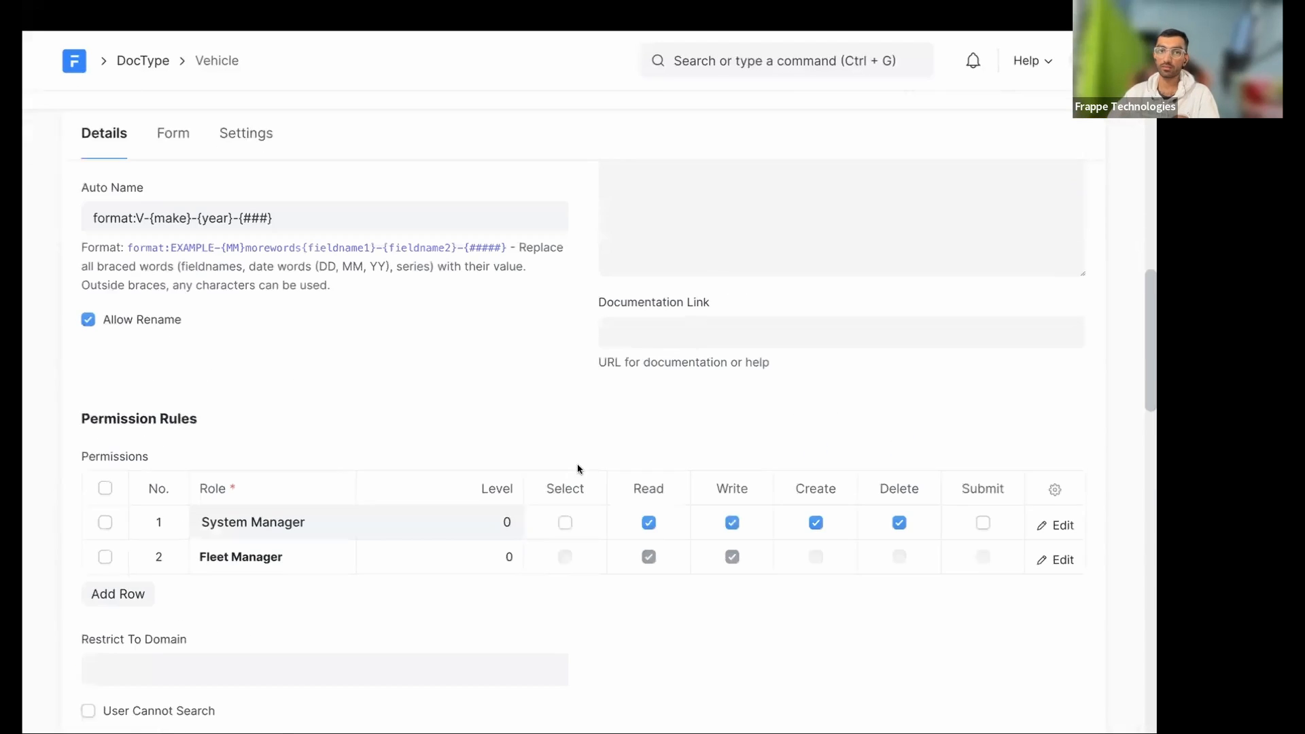
scroll(553, 427, "down", 3)
scroll(553, 432, "up", 10)
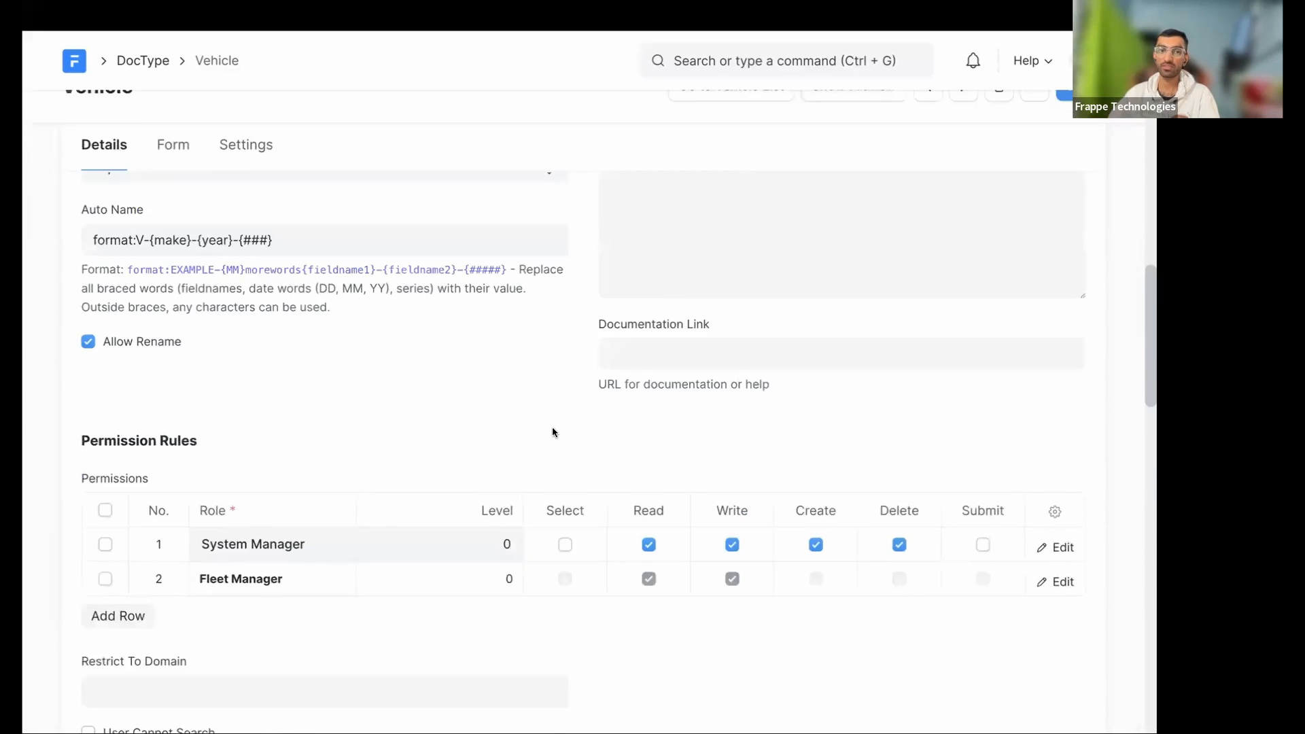
scroll(553, 431, "up", 10)
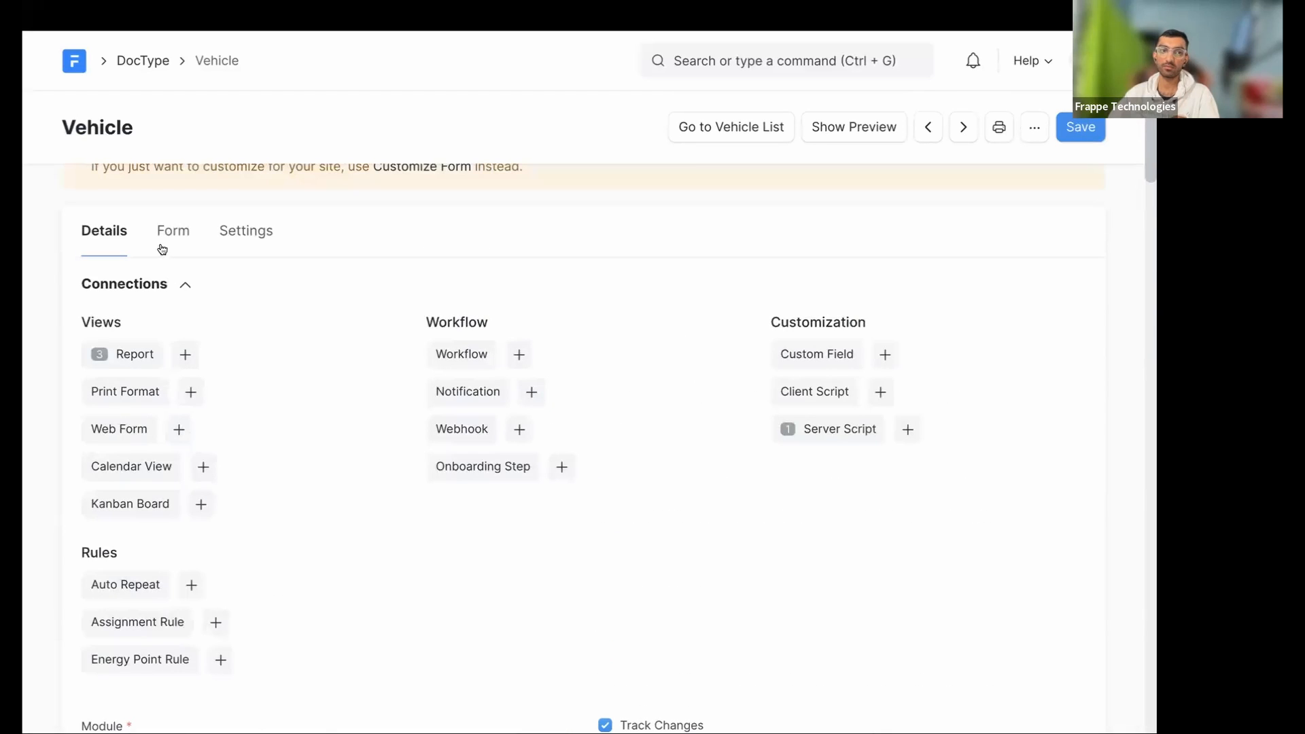
- Select the Year field and clear its Perm Level value of 0
left_click(170, 231)
scroll(612, 598, "down", 2)
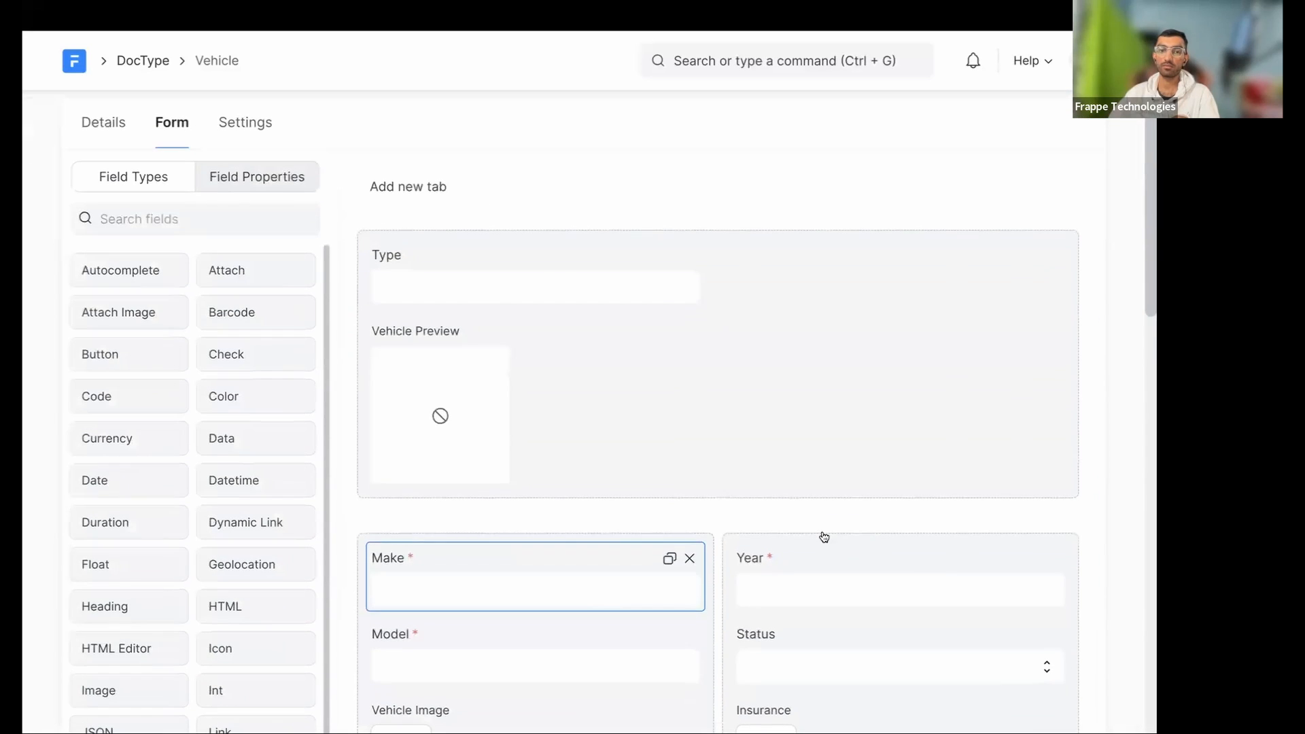
left_click(819, 563)
left_click(148, 216)
type("leve")
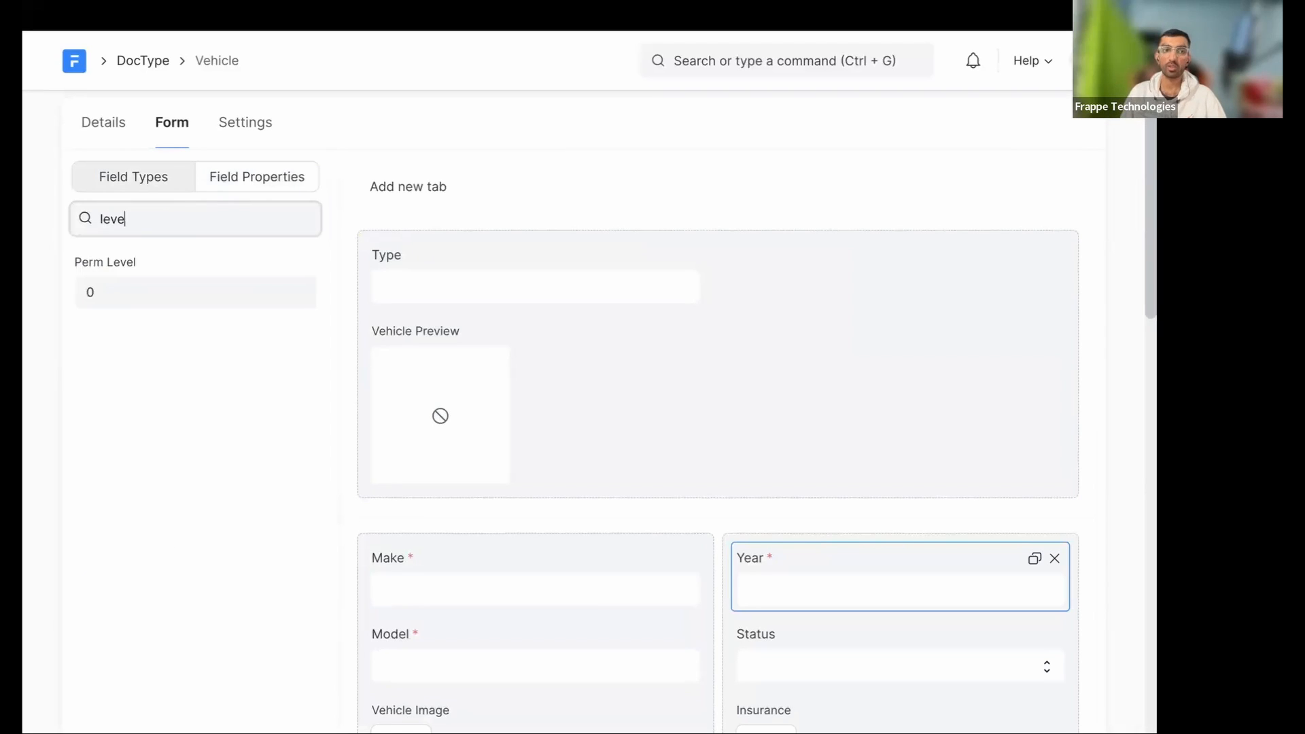
left_click(181, 297)
key("BackSpace")
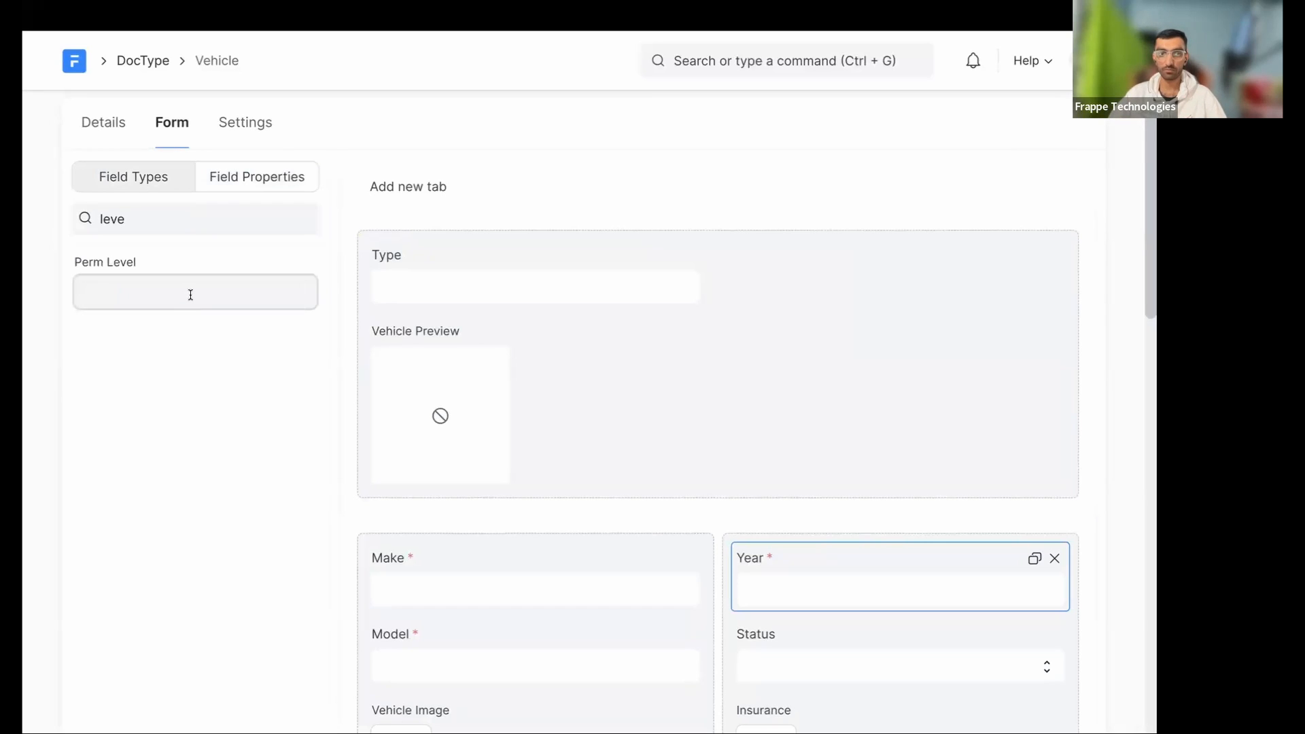
left_click(105, 123)
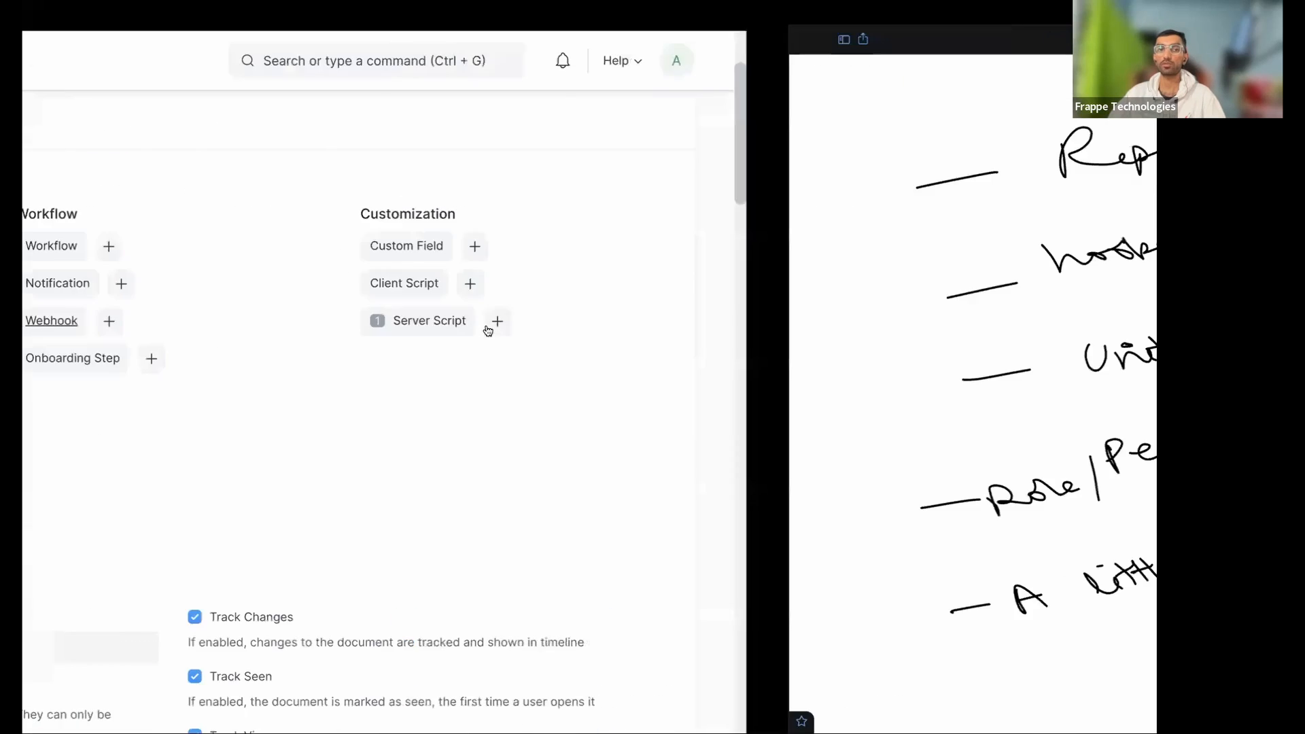
- Write an underlined "level: 0-9" note with 0 and 6 marks on the page
scroll(583, 437, "down", 8)
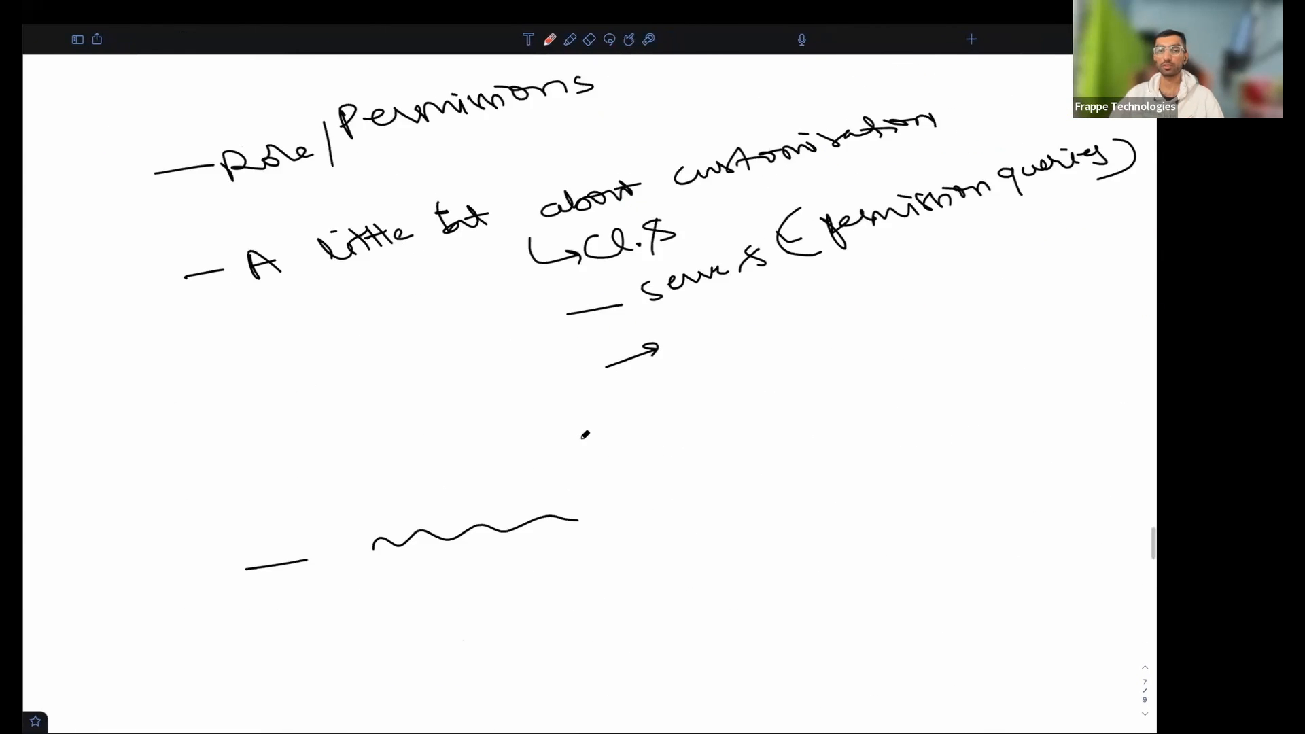
scroll(581, 436, "down", 8)
scroll(1059, 443, "down", 9)
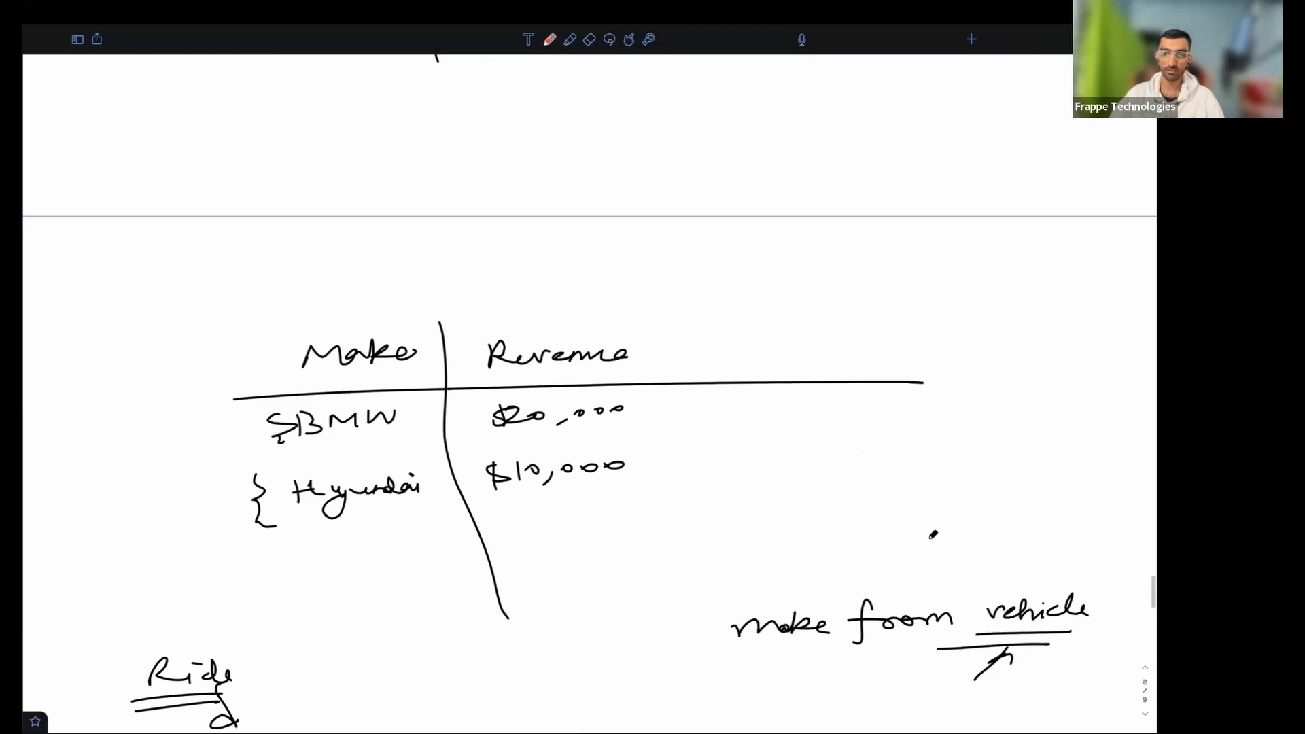
scroll(926, 539, "down", 15)
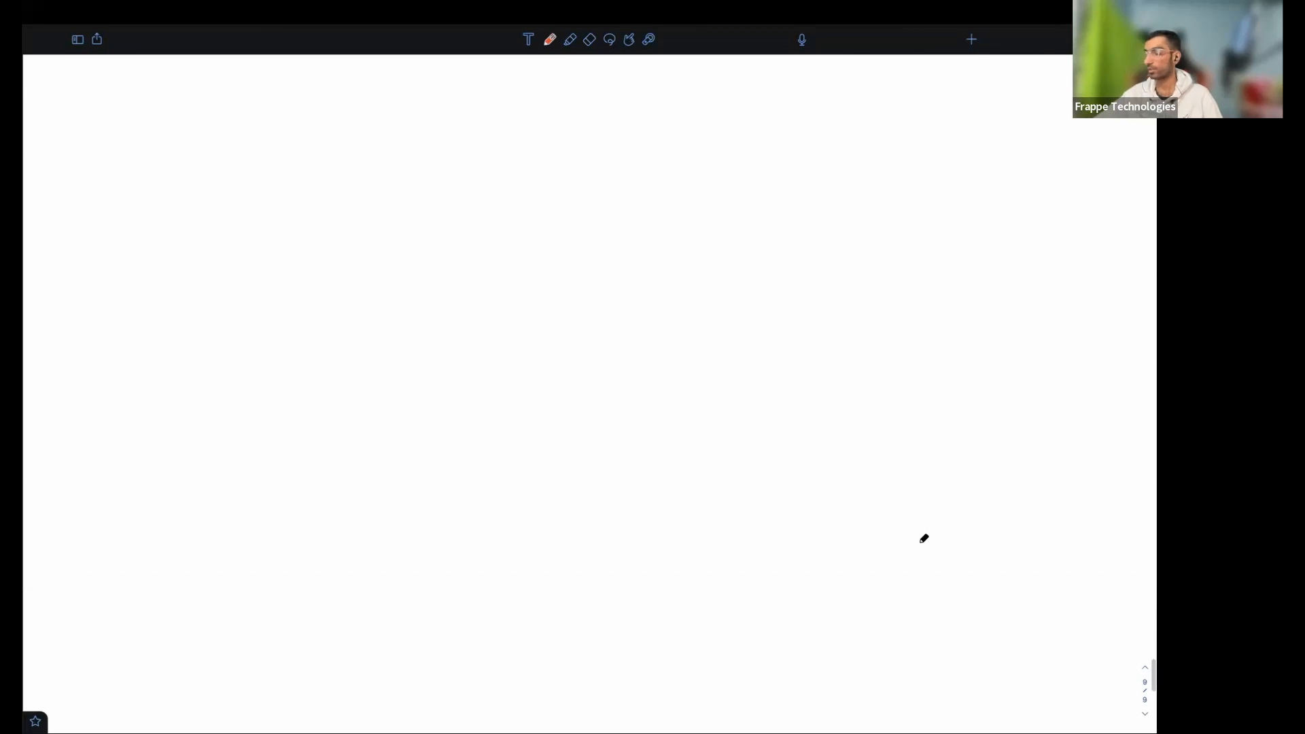
mouse_move(271, 117)
left_mouse_down()
mouse_move(355, 117)
mouse_move(374, 99)
left_mouse_up()
left_click(426, 100)
left_click(425, 116)
left_click_drag(211, 164, 424, 139)
left_click_drag(500, 101, 560, 103)
left_click_drag(607, 92, 589, 117)
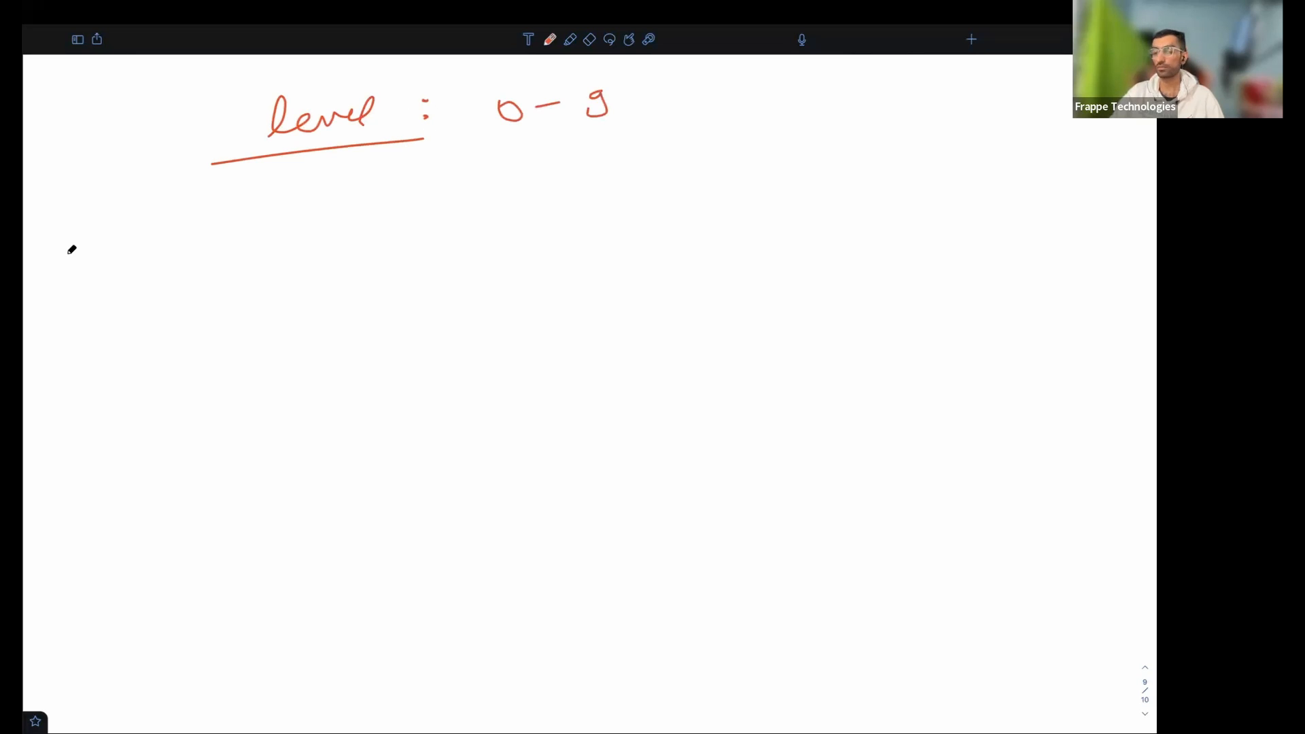
left_click_drag(816, 127, 814, 128)
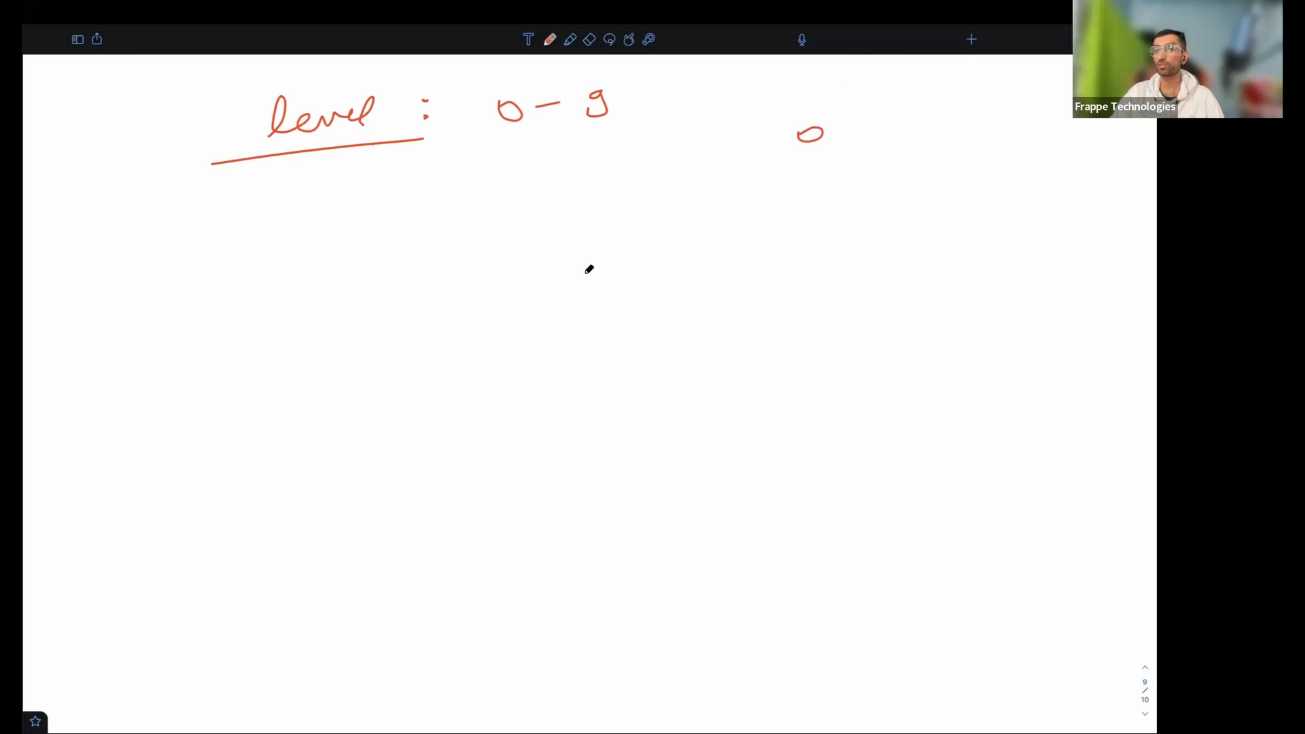
left_click_drag(861, 298, 850, 307)
mouse_move(836, 365)
left_mouse_down()
mouse_move(851, 354)
mouse_move(862, 366)
left_mouse_up()
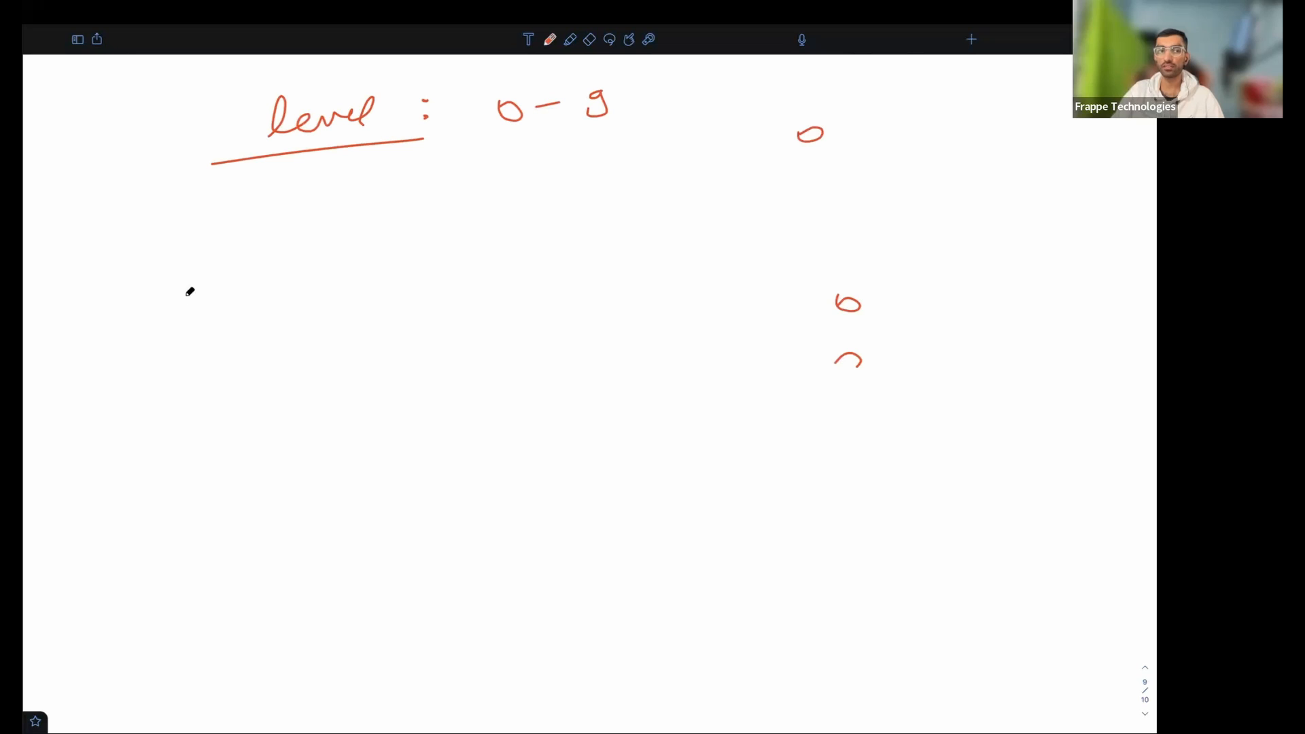
- Draw a box labelled Vehicle containing a small input box labelled Status
left_click_drag(122, 257, 102, 560)
mouse_move(112, 254)
left_mouse_down()
mouse_move(508, 257)
mouse_move(488, 466)
mouse_move(85, 506)
left_mouse_up()
mouse_move(339, 219)
left_mouse_down()
mouse_move(434, 228)
mouse_move(454, 204)
mouse_move(507, 210)
left_mouse_up()
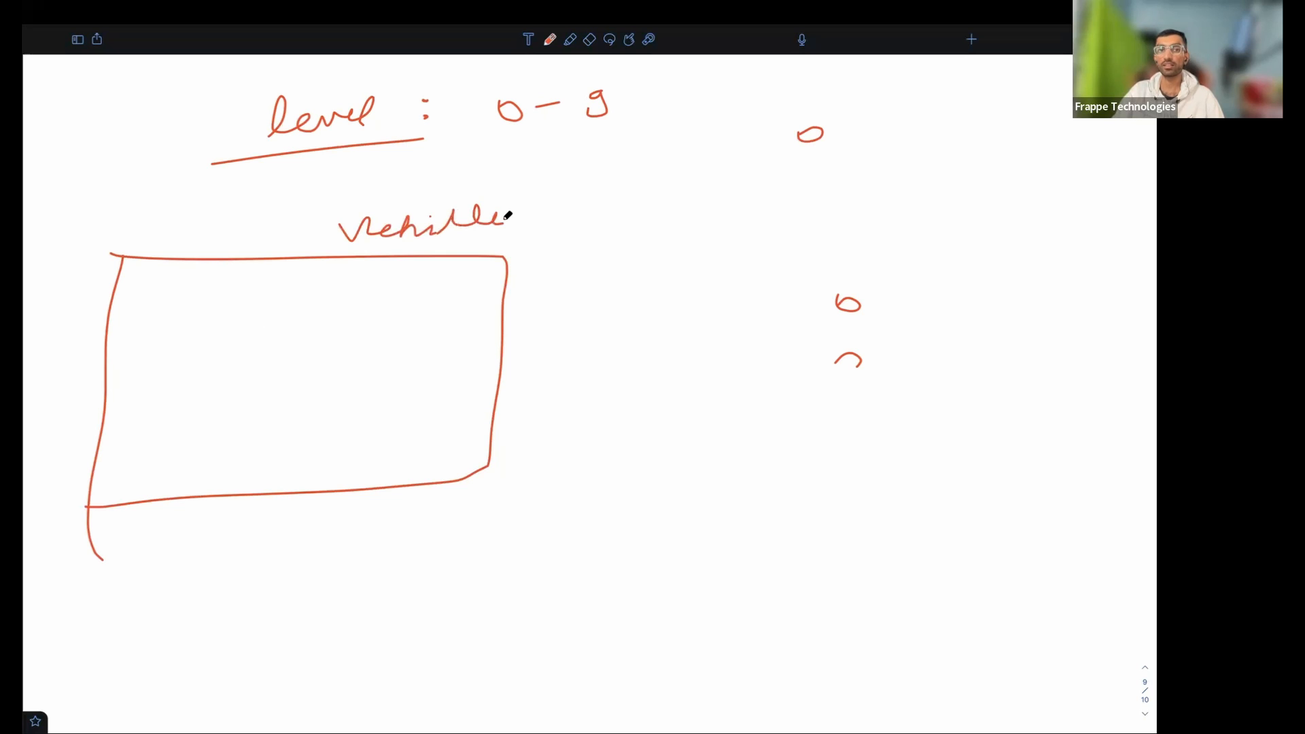
mouse_move(173, 344)
left_mouse_down()
mouse_move(279, 336)
mouse_move(176, 367)
left_mouse_up()
mouse_move(193, 321)
left_mouse_down()
mouse_move(204, 303)
mouse_move(238, 312)
mouse_move(263, 321)
mouse_move(276, 351)
left_mouse_up()
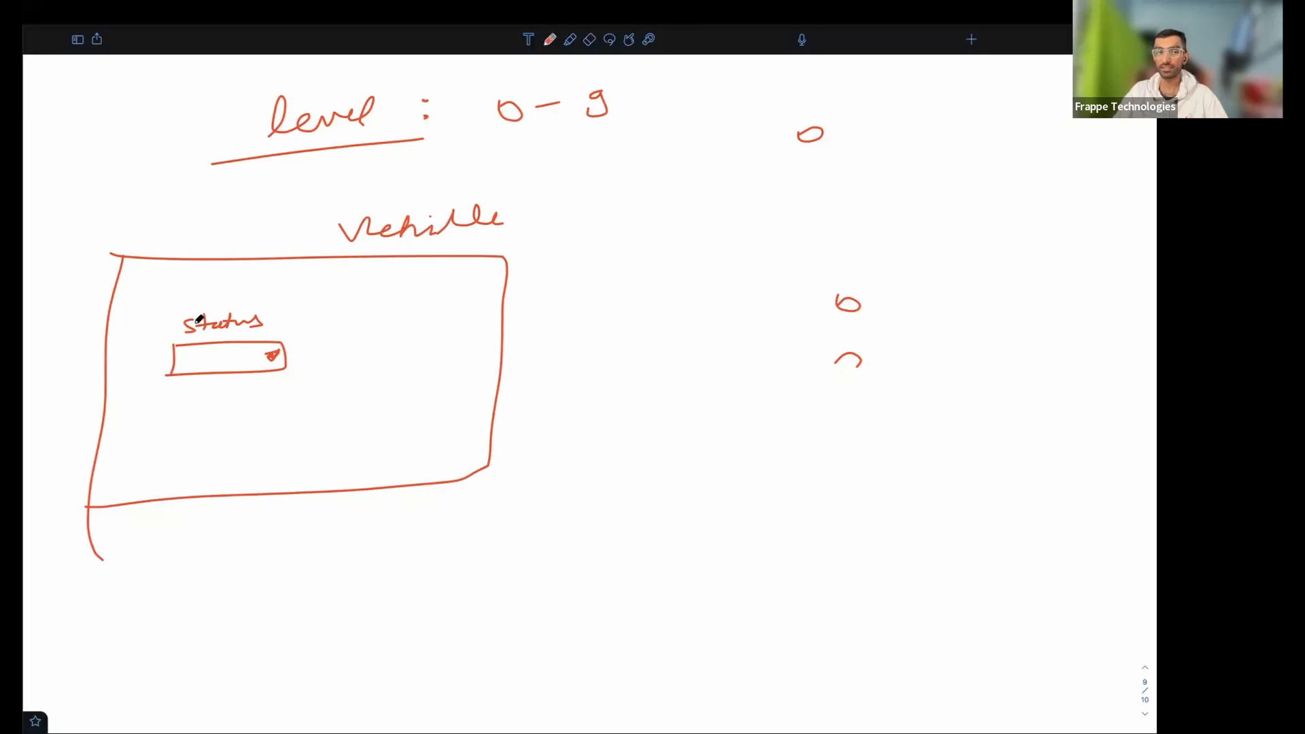
- Erase the brace beside Status and circle the Status field instead
mouse_move(185, 324)
left_mouse_down()
mouse_move(174, 344)
mouse_move(145, 350)
mouse_move(165, 375)
left_mouse_up()
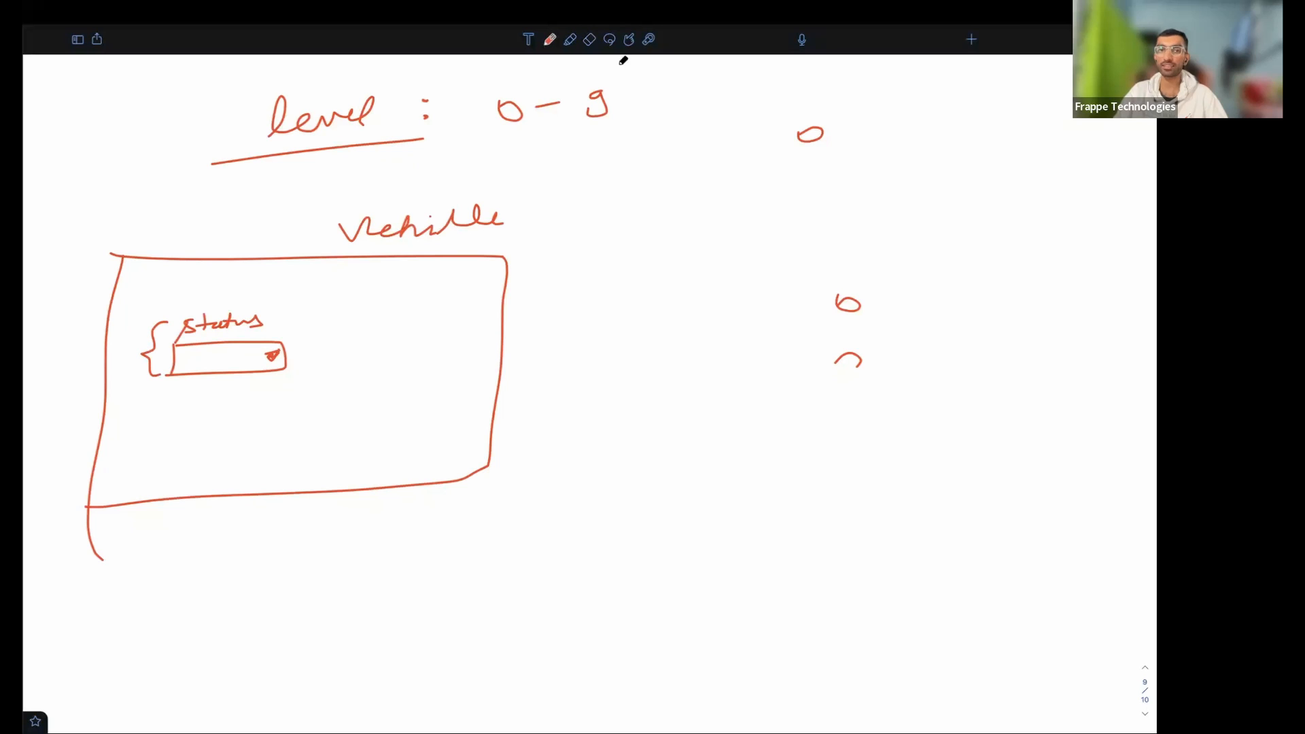
left_click(586, 41)
mouse_move(156, 338)
left_mouse_down()
mouse_move(192, 324)
mouse_move(163, 374)
left_mouse_up()
left_click(552, 40)
mouse_move(216, 299)
left_mouse_down()
mouse_move(173, 379)
mouse_move(332, 352)
mouse_move(230, 299)
mouse_move(196, 299)
left_mouse_up()
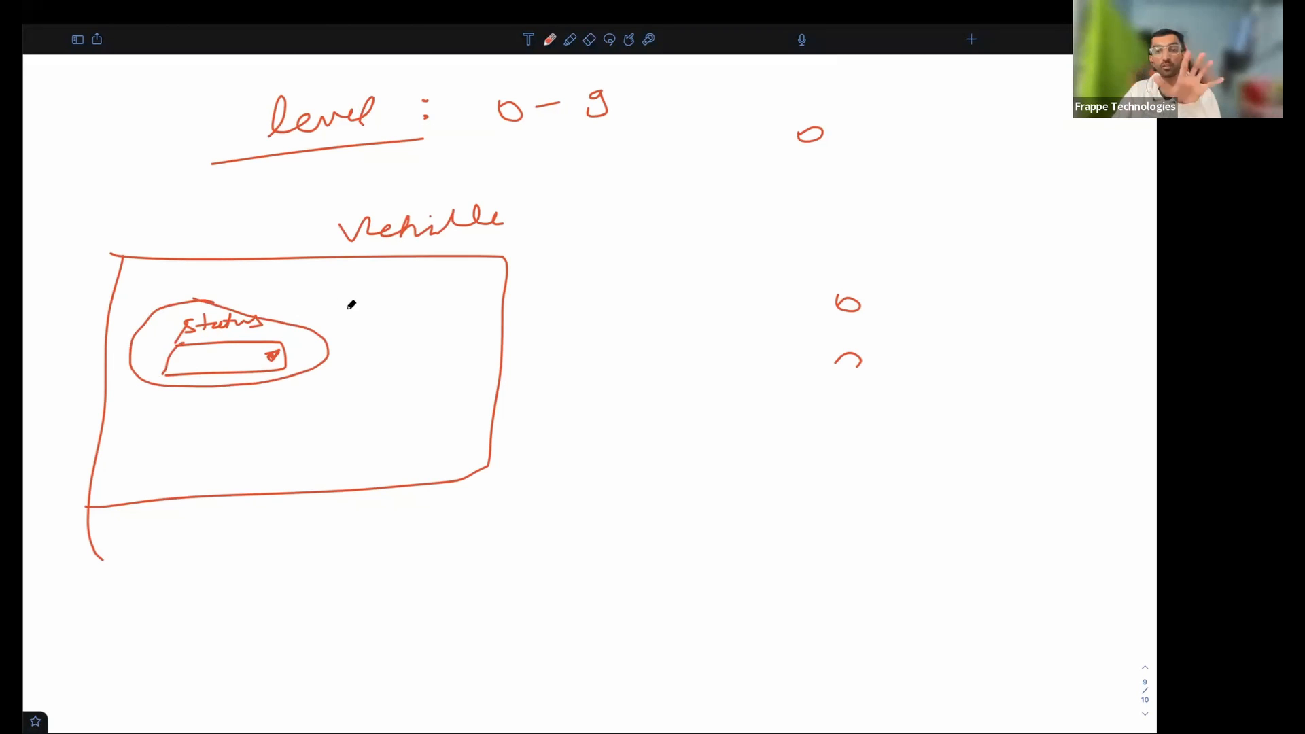
- Sketch placeholder lines for the other form fields around Status
left_click_drag(283, 301, 392, 298)
mouse_move(307, 326)
left_mouse_down()
mouse_move(400, 320)
mouse_move(404, 338)
left_mouse_up()
left_click_drag(345, 360, 395, 358)
left_click_drag(341, 377, 388, 375)
left_click_drag(319, 401, 356, 398)
left_click_drag(318, 419, 348, 416)
left_click_drag(174, 421, 235, 413)
left_click_drag(180, 448, 235, 442)
mouse_move(337, 426)
left_mouse_down()
mouse_move(376, 423)
mouse_move(412, 442)
left_mouse_up()
left_click_drag(223, 288, 268, 289)
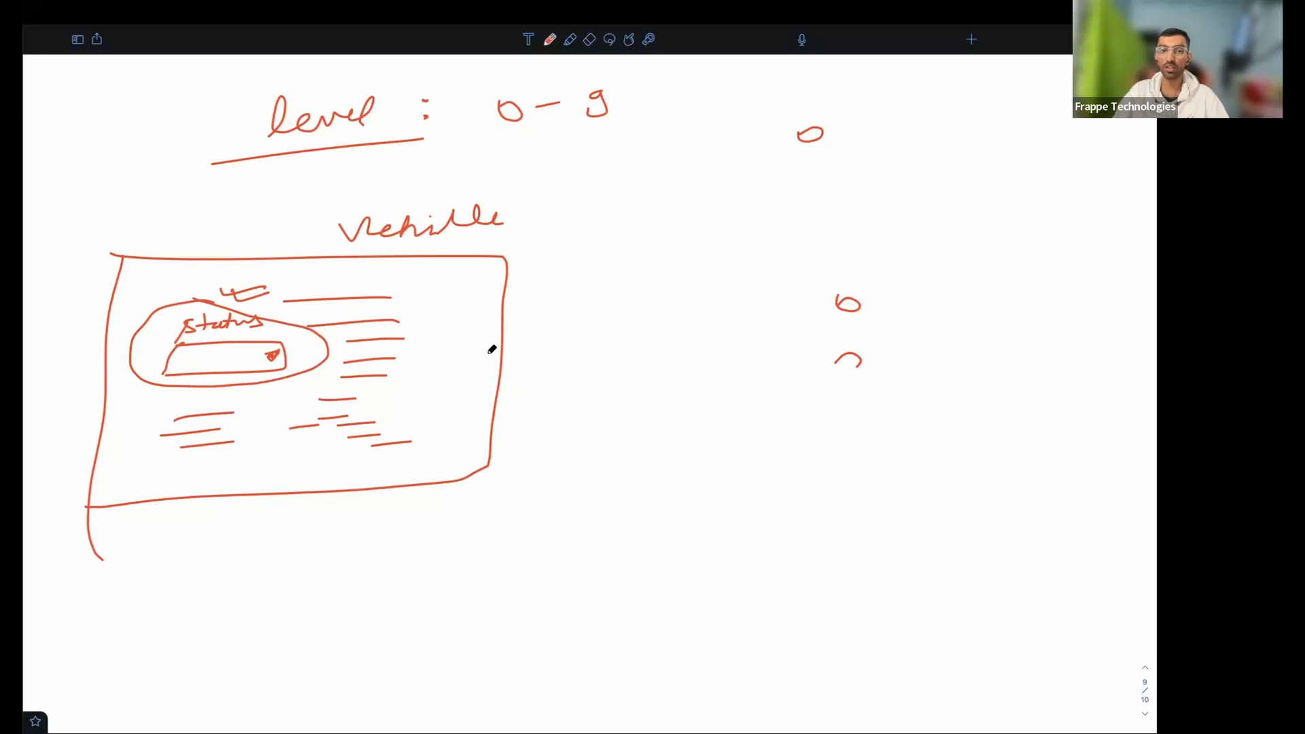
- Write "Fleet Manager ✗ Status update" beside the Vehicle form
mouse_move(548, 435)
left_mouse_down()
mouse_move(583, 446)
mouse_move(692, 430)
mouse_move(906, 453)
mouse_move(859, 444)
left_mouse_up()
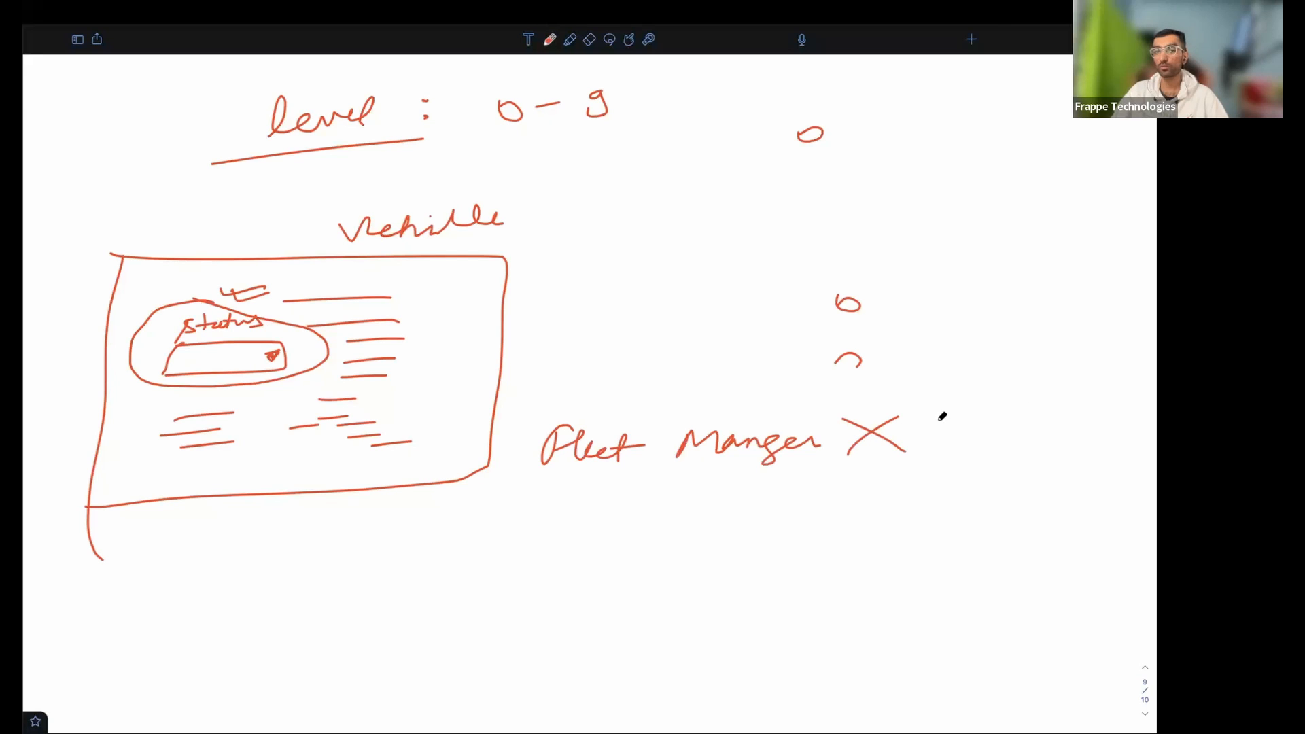
left_click_drag(959, 414, 1046, 418)
left_click_drag(957, 458, 1075, 446)
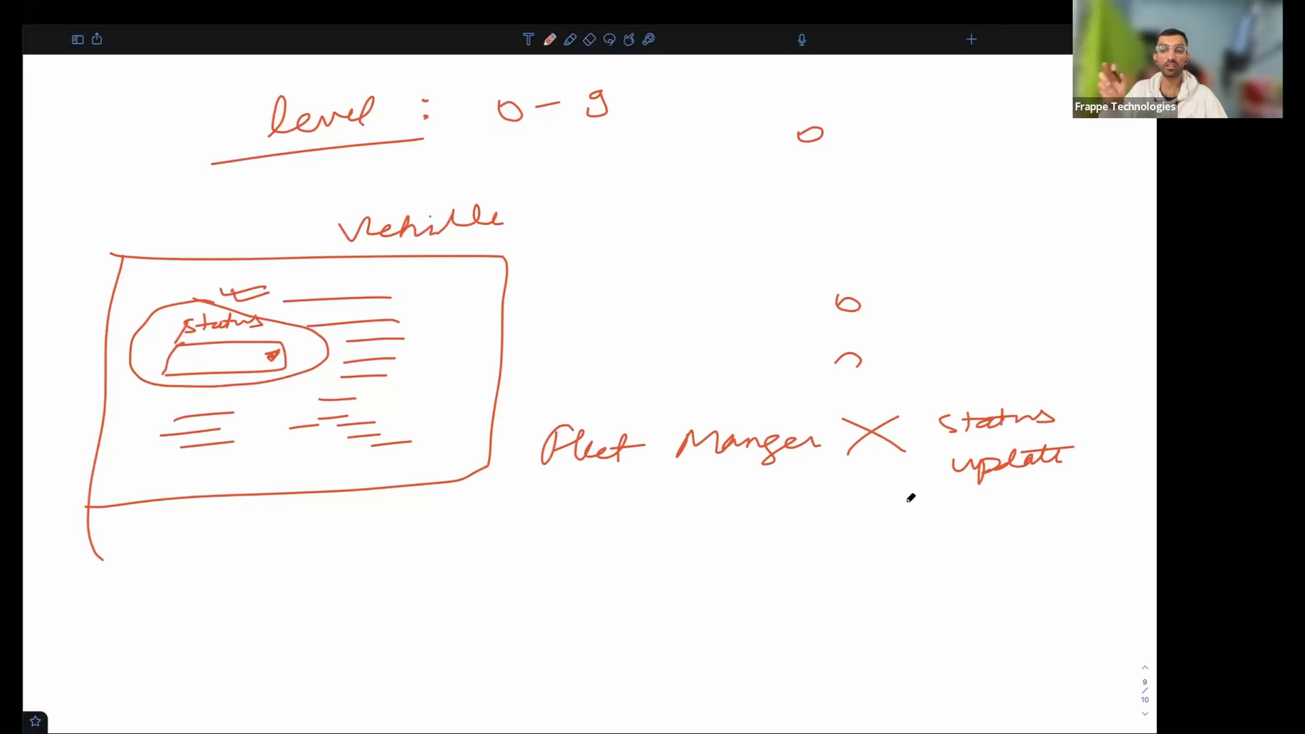
- Sketch arrows from Status to a 'read-only' note and to a level '1' label
mouse_move(245, 387)
left_mouse_down()
mouse_move(440, 507)
mouse_move(598, 496)
mouse_move(642, 519)
mouse_move(656, 503)
left_mouse_up()
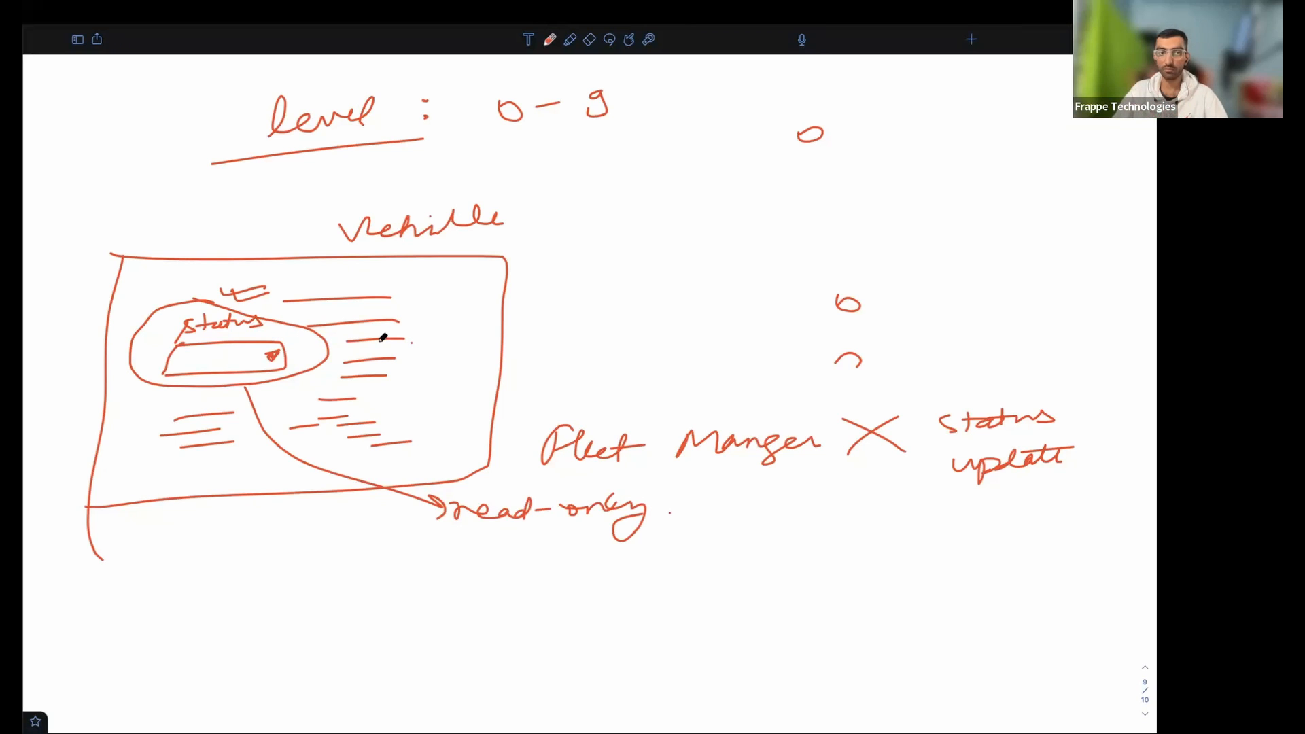
left_click_drag(309, 354, 599, 345)
left_click_drag(590, 346, 610, 344)
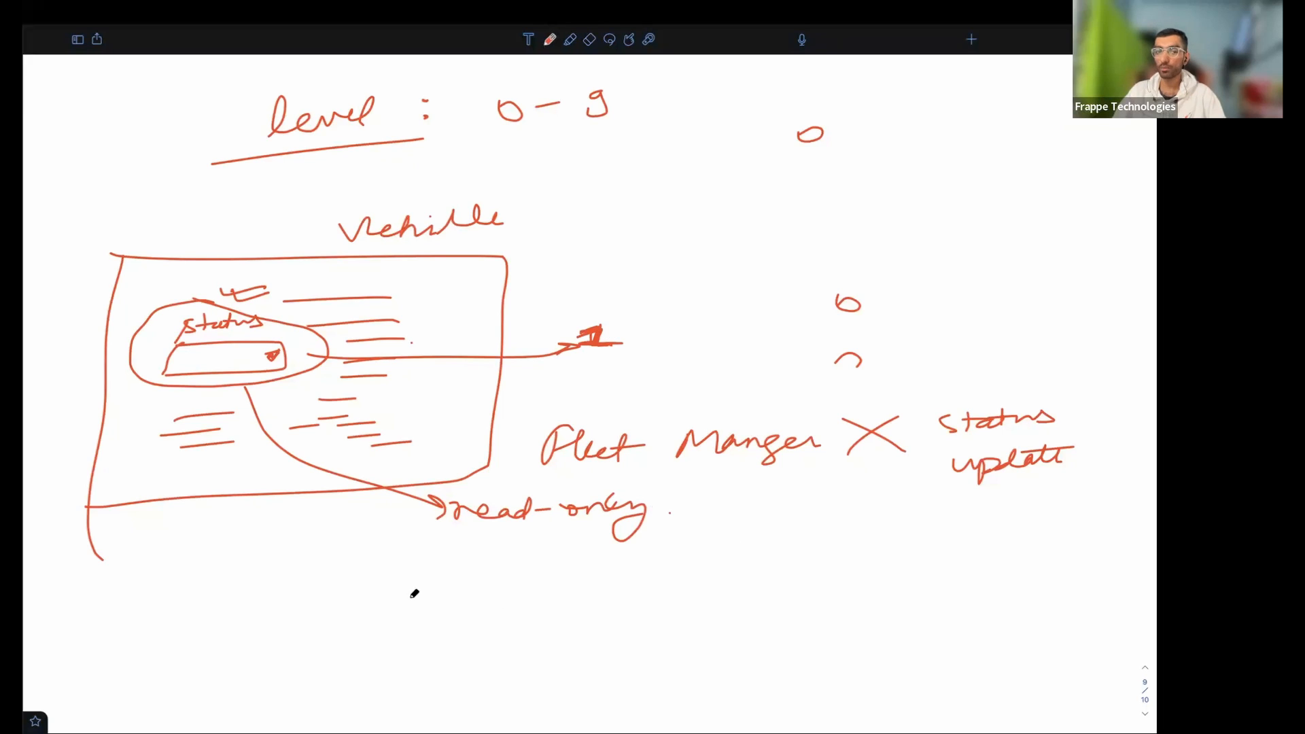
- Write 'System 1' on the whiteboard with a wavy line beside it
mouse_move(372, 629)
left_mouse_down()
mouse_move(382, 615)
mouse_move(484, 622)
left_mouse_up()
left_click_drag(594, 603, 612, 622)
left_click_drag(602, 623, 629, 621)
left_click_drag(720, 600, 968, 583)
scroll(647, 626, "down", 3)
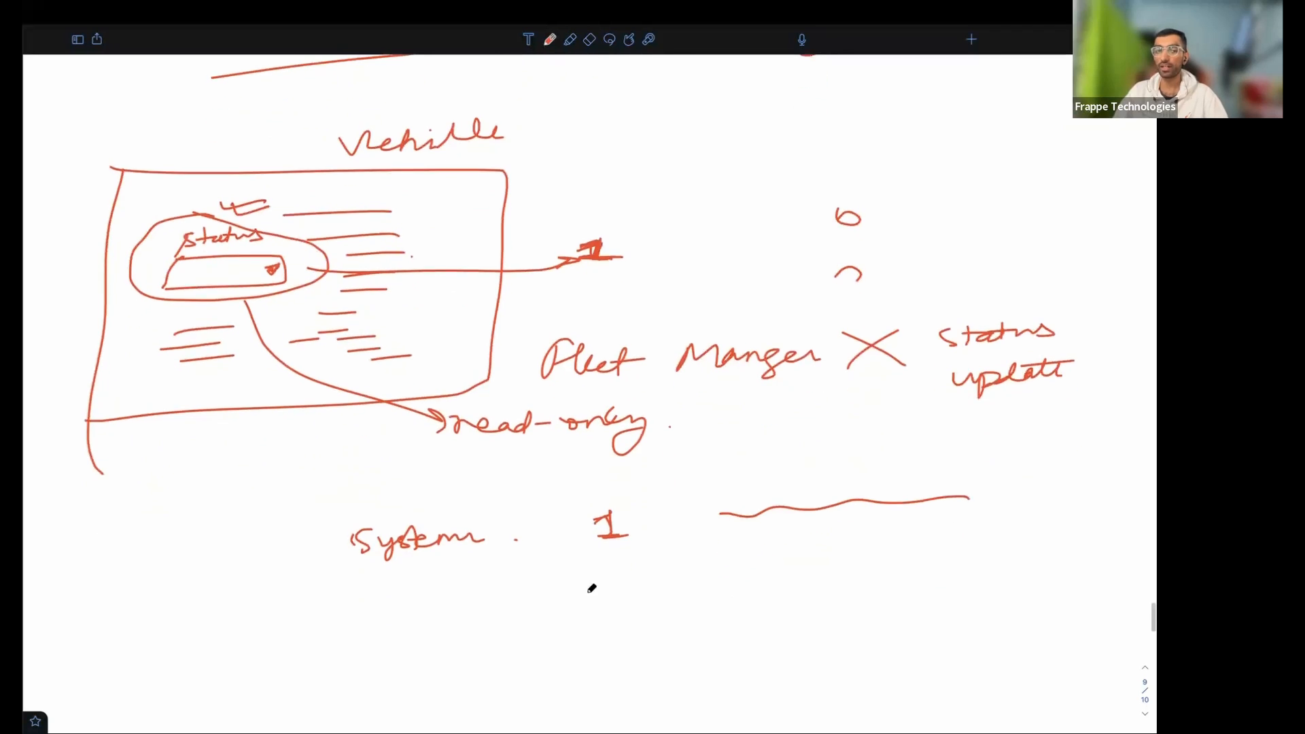
mouse_move(367, 636)
left_mouse_down()
mouse_move(368, 608)
mouse_move(551, 609)
mouse_move(612, 586)
mouse_move(639, 601)
left_mouse_up()
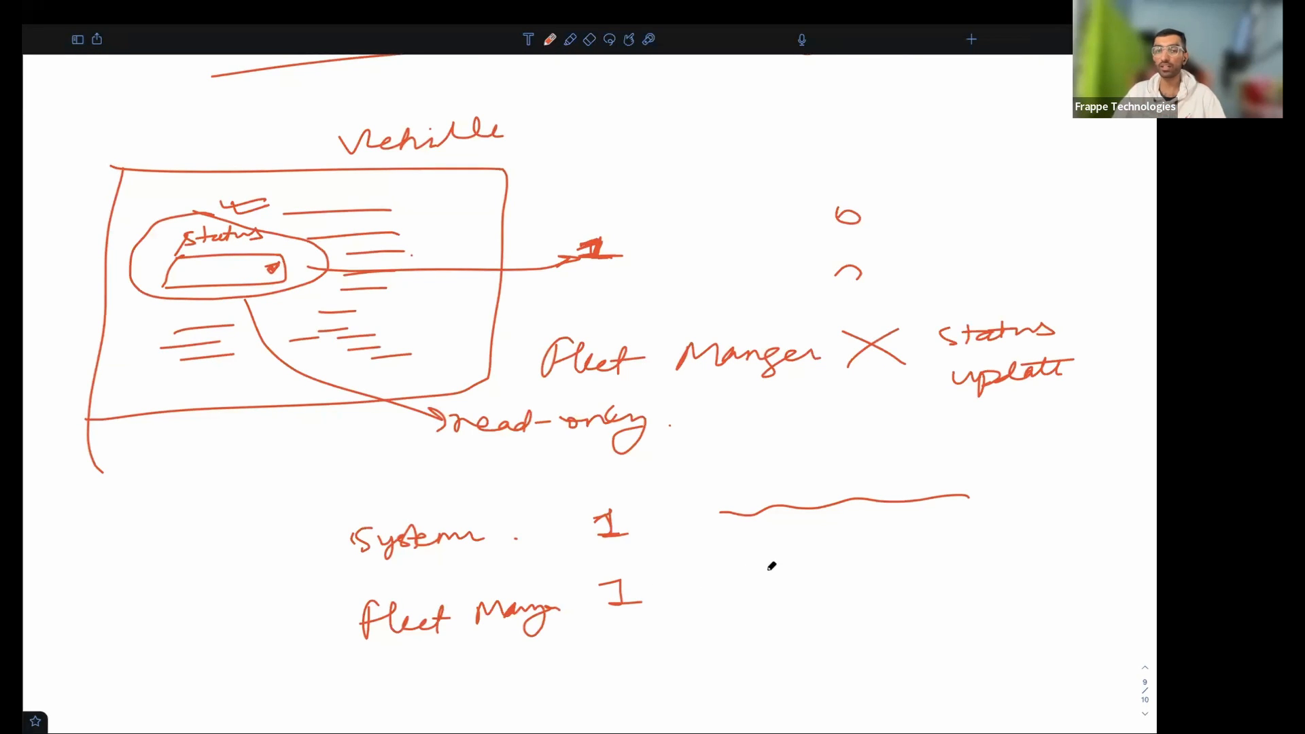
- Write 'Fleet Manager 1 Read' and cross out the first permission mark
left_click_drag(738, 583, 738, 594)
left_click_drag(734, 576, 731, 592)
left_click_drag(876, 559, 879, 578)
left_click_drag(941, 550, 940, 567)
mouse_move(937, 558)
left_mouse_down()
mouse_move(1017, 556)
mouse_move(1022, 544)
left_mouse_up()
mouse_move(789, 571)
left_mouse_down()
mouse_move(801, 584)
mouse_move(873, 575)
mouse_move(952, 541)
left_mouse_up()
left_click_drag(744, 563, 782, 584)
left_click_drag(785, 569, 738, 601)
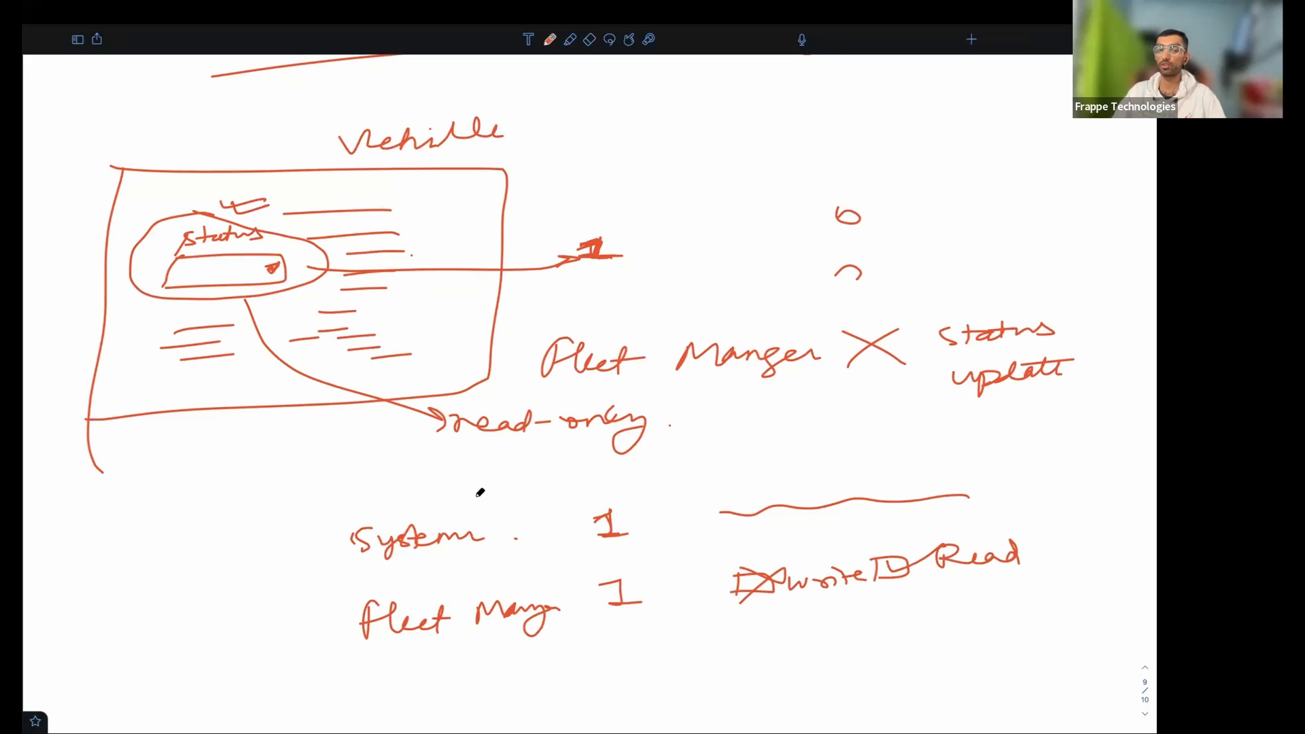
- Circle and tick the level-1 marks, link the two circled 1s, then return to Frappe
left_click_drag(199, 305, 88, 469)
mouse_move(82, 464)
left_mouse_down()
mouse_move(102, 470)
mouse_move(94, 509)
mouse_move(235, 469)
left_mouse_up()
mouse_move(575, 482)
left_mouse_down()
mouse_move(721, 483)
mouse_move(693, 495)
left_mouse_up()
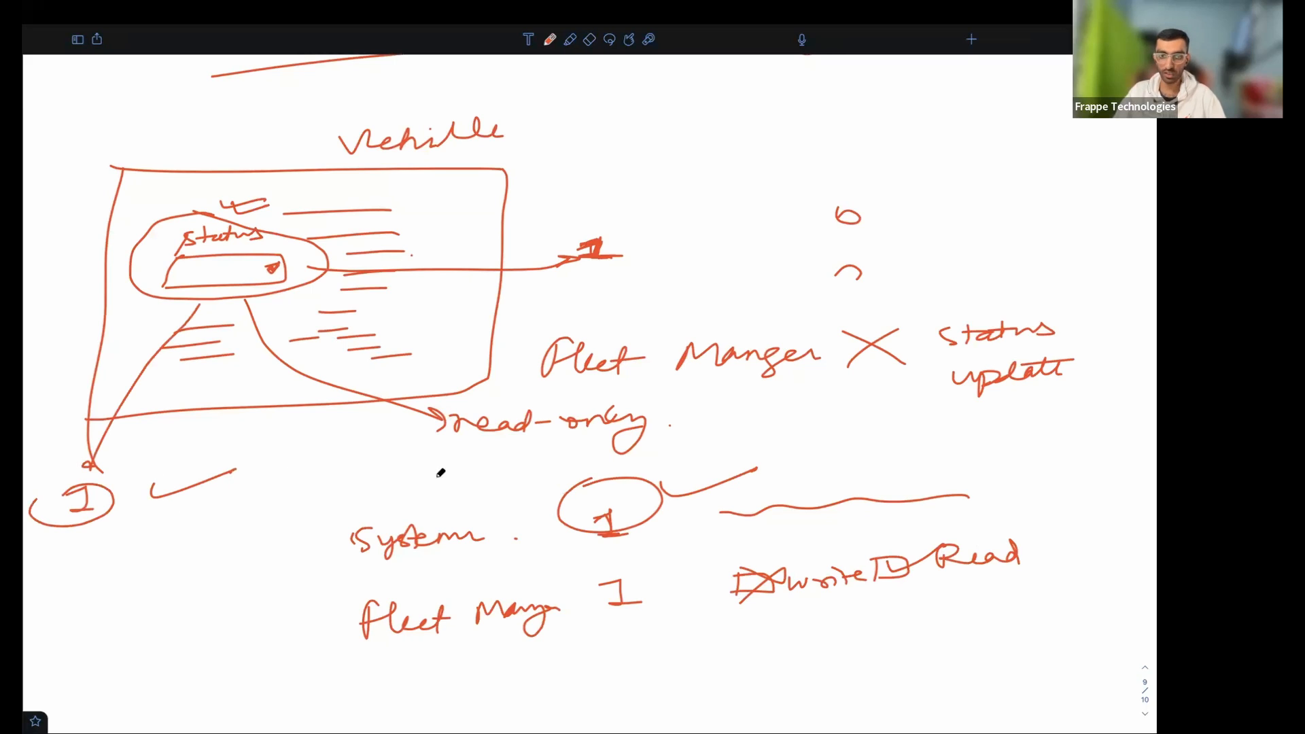
mouse_move(641, 482)
left_mouse_down()
mouse_move(732, 483)
mouse_move(665, 493)
mouse_move(711, 495)
left_mouse_up()
mouse_move(791, 470)
left_mouse_down()
mouse_move(851, 479)
mouse_move(746, 496)
mouse_move(836, 449)
mouse_move(873, 450)
left_mouse_up()
left_click_drag(562, 498, 102, 518)
mouse_move(135, 504)
left_mouse_down()
mouse_move(102, 518)
mouse_move(141, 522)
left_mouse_up()
left_click(535, 489)
left_click_drag(531, 493, 544, 502)
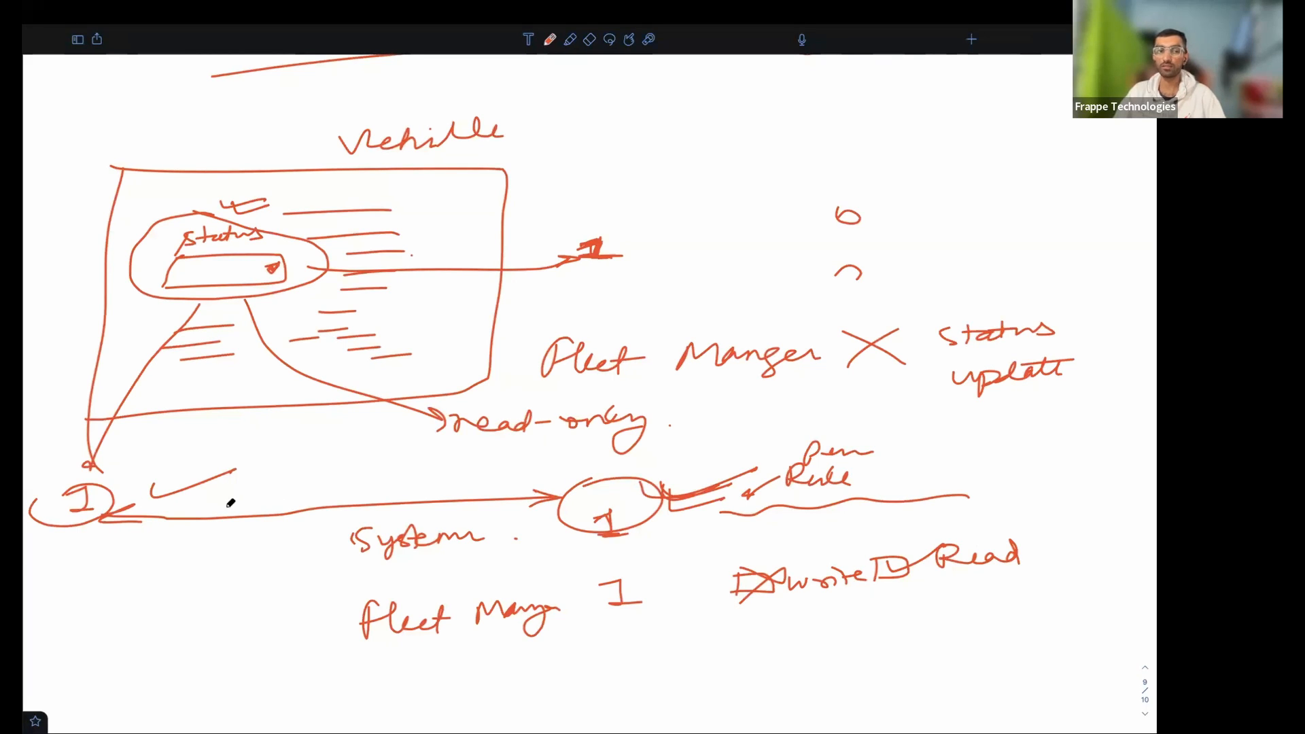
mouse_move(36, 497)
left_mouse_down()
mouse_move(121, 495)
mouse_move(62, 489)
left_mouse_up()
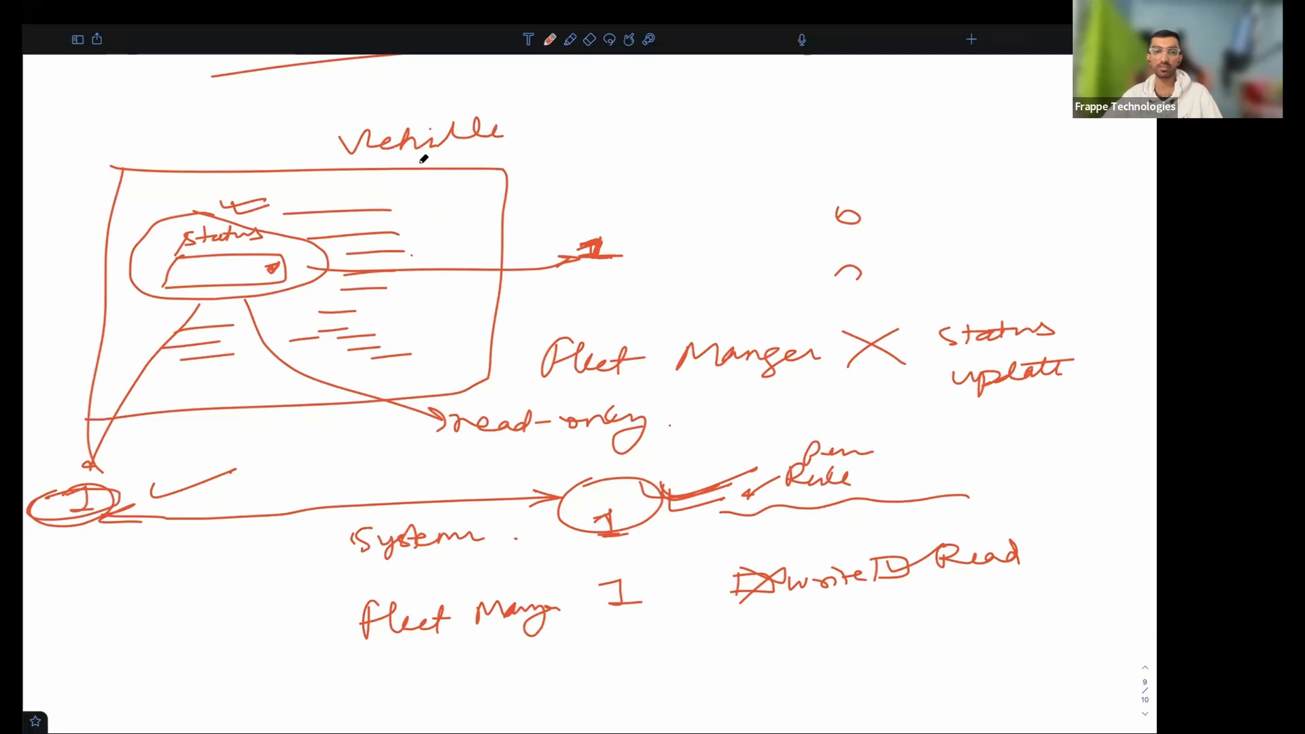
key("ctrl+Left")
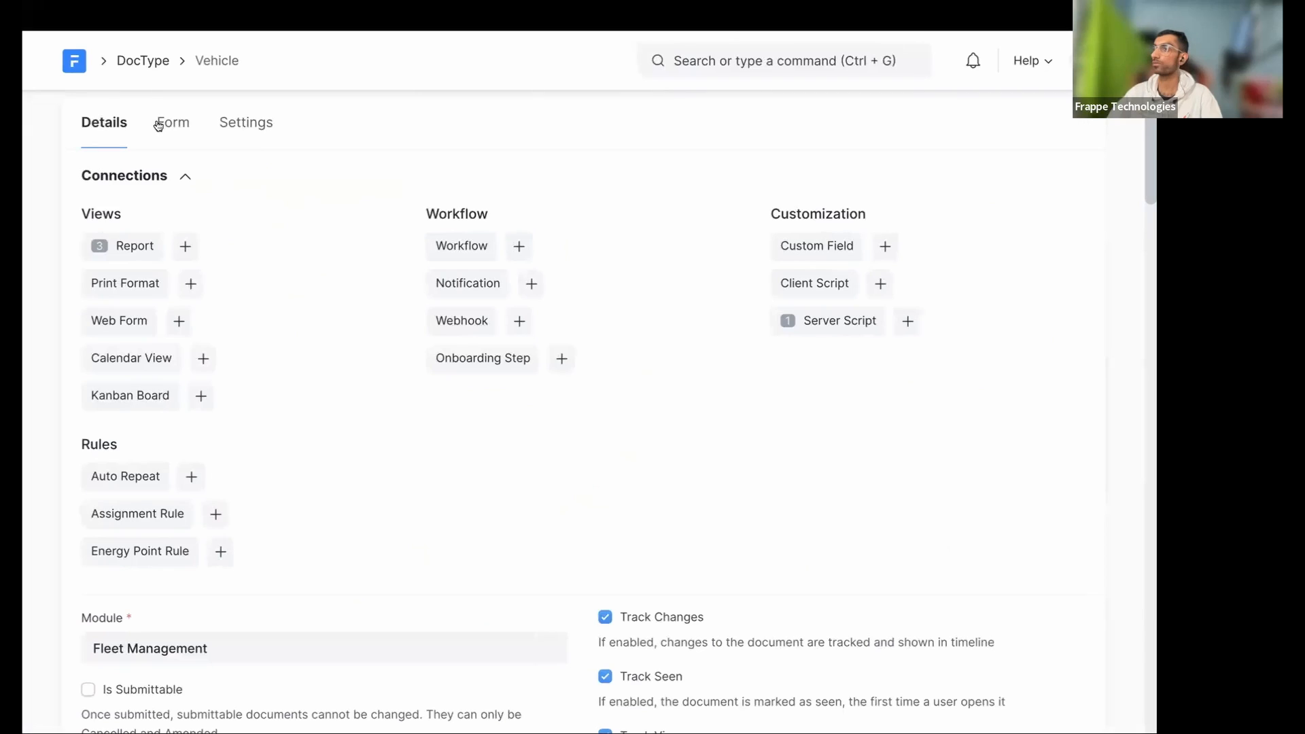
- Review the Vehicle DocType's form layout and details, and save the DocType
left_click(159, 126)
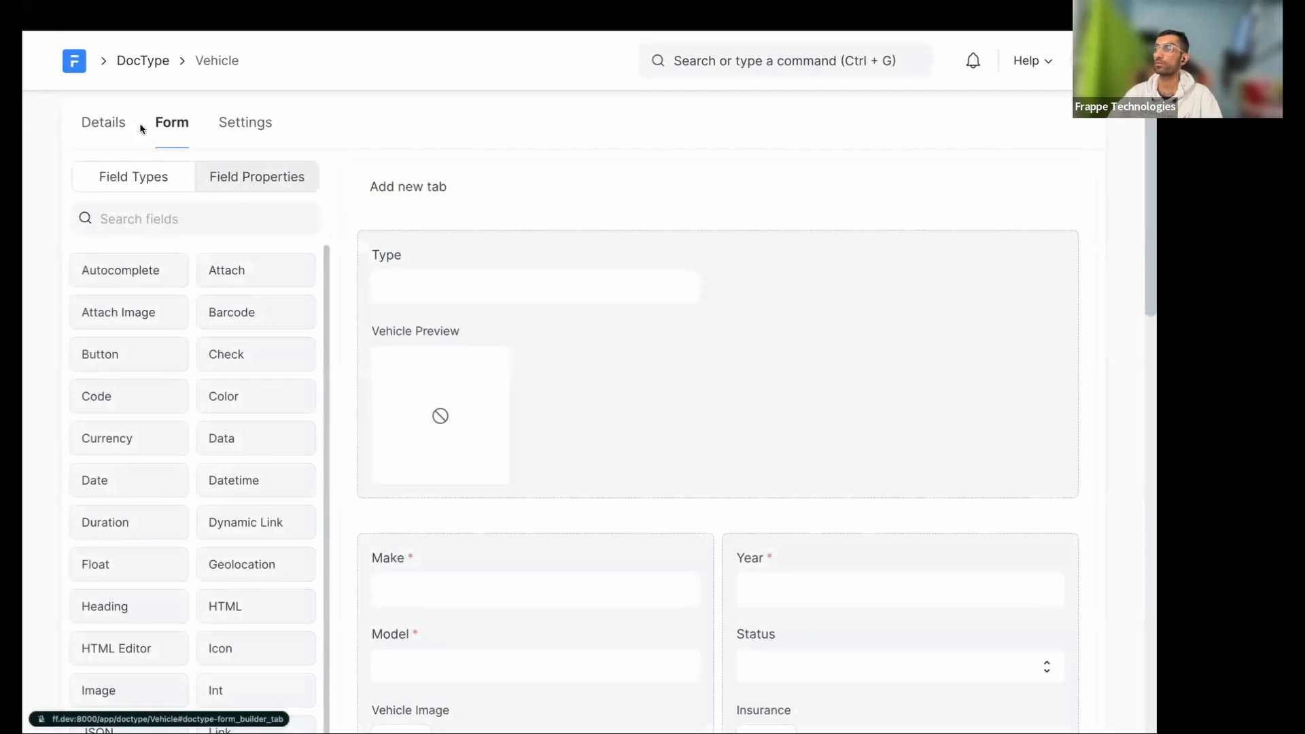
left_click(109, 128)
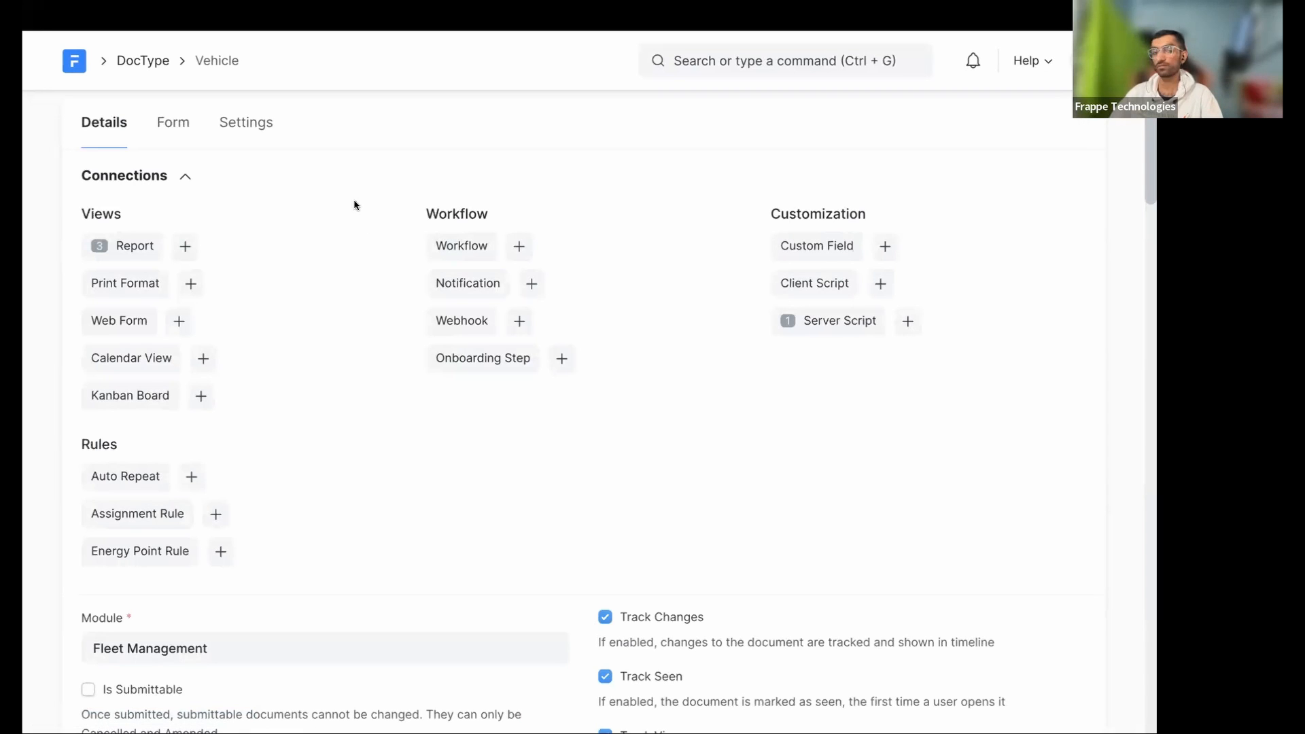
scroll(375, 552, "down", 10)
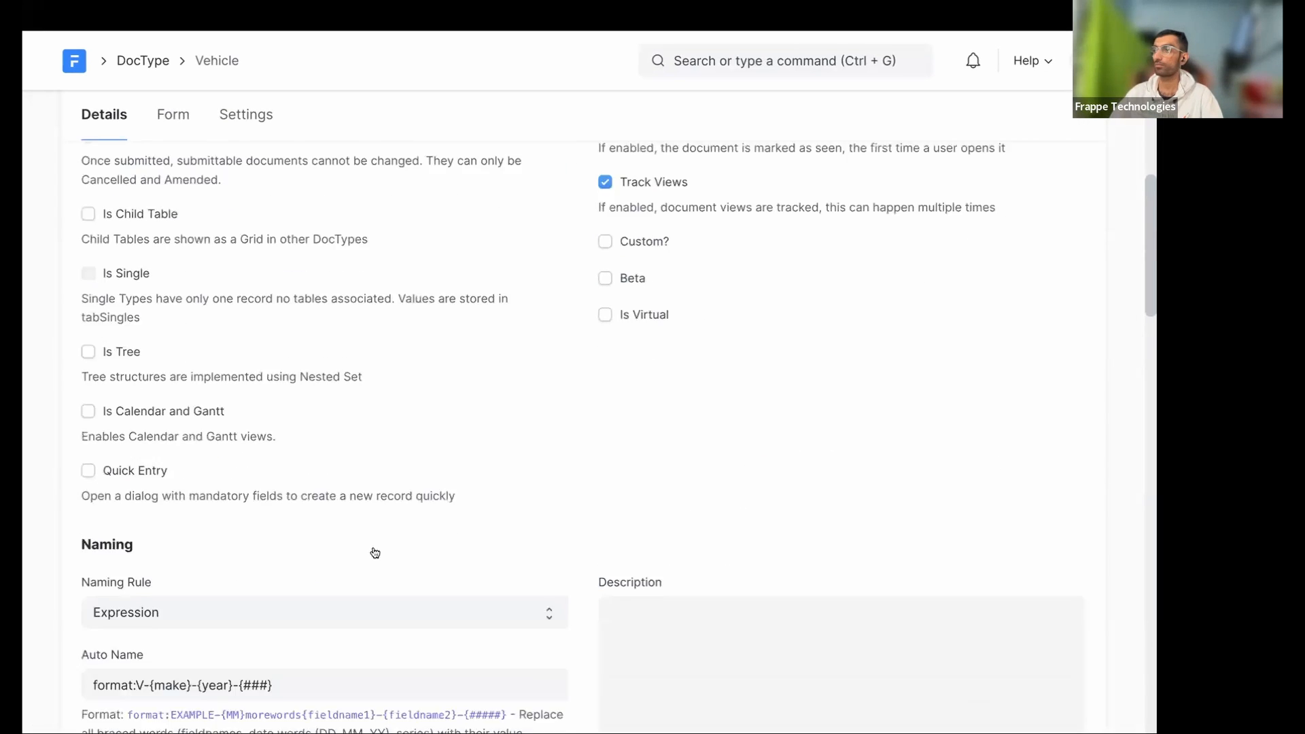
scroll(375, 552, "down", 2)
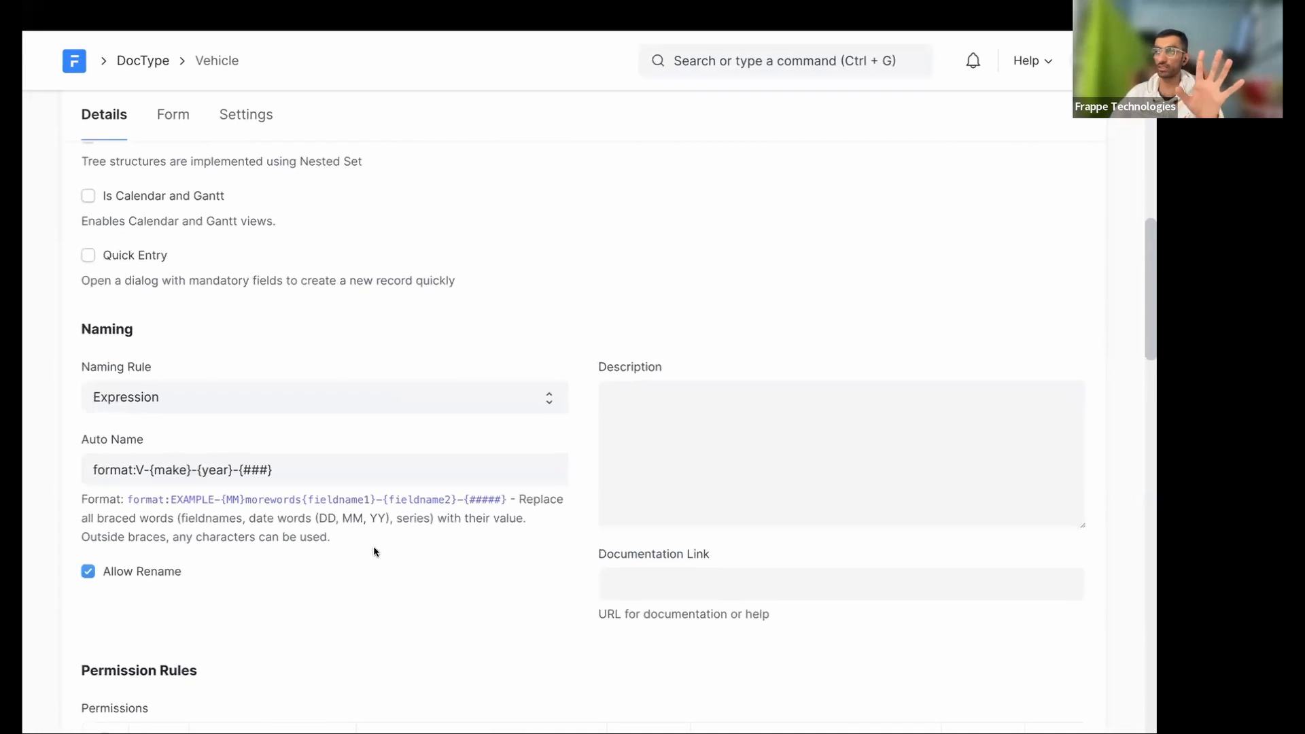
scroll(221, 372, "down", 15)
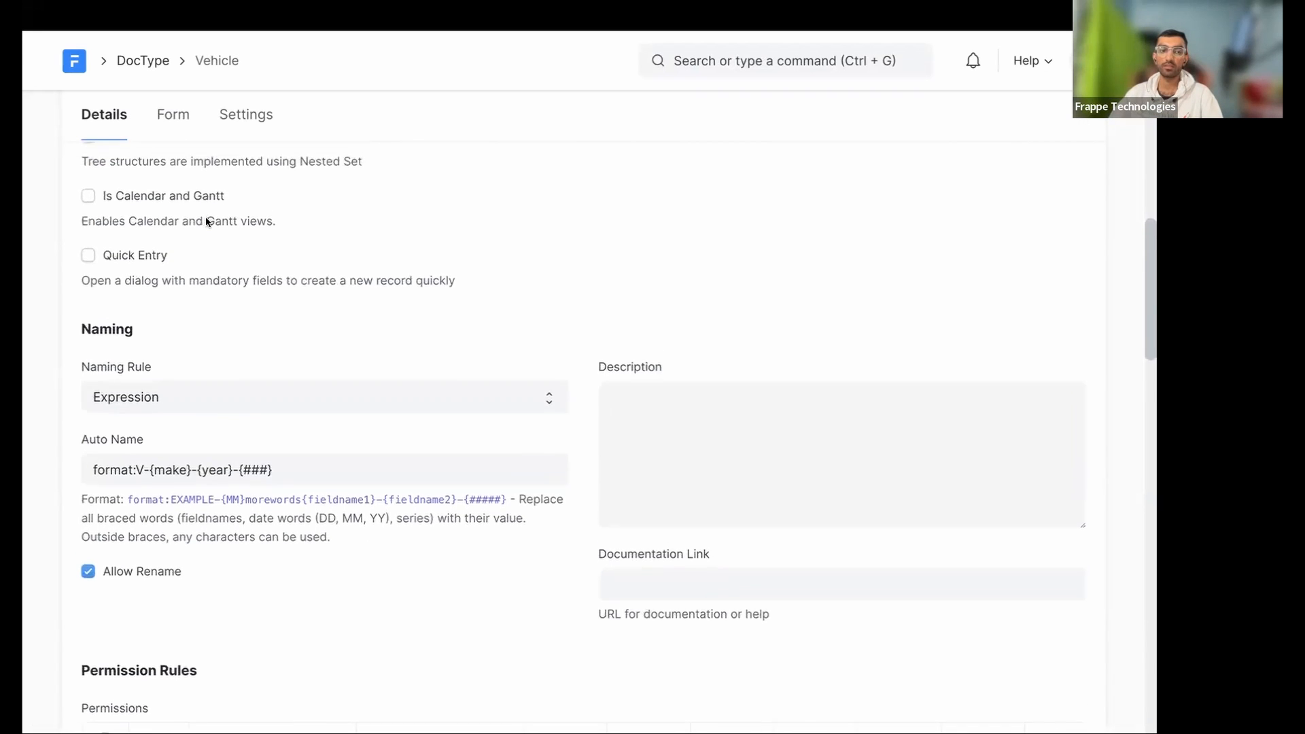
scroll(221, 372, "up", 10)
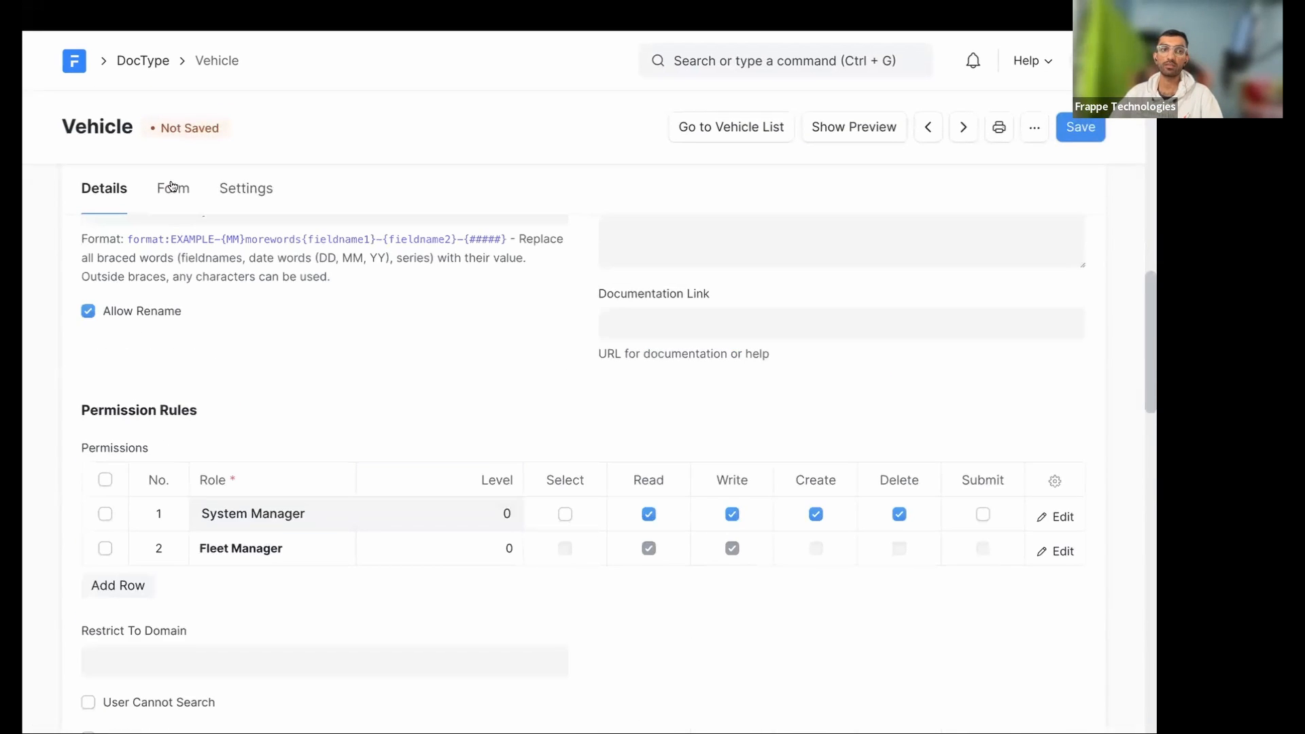
key("ctrl+s")
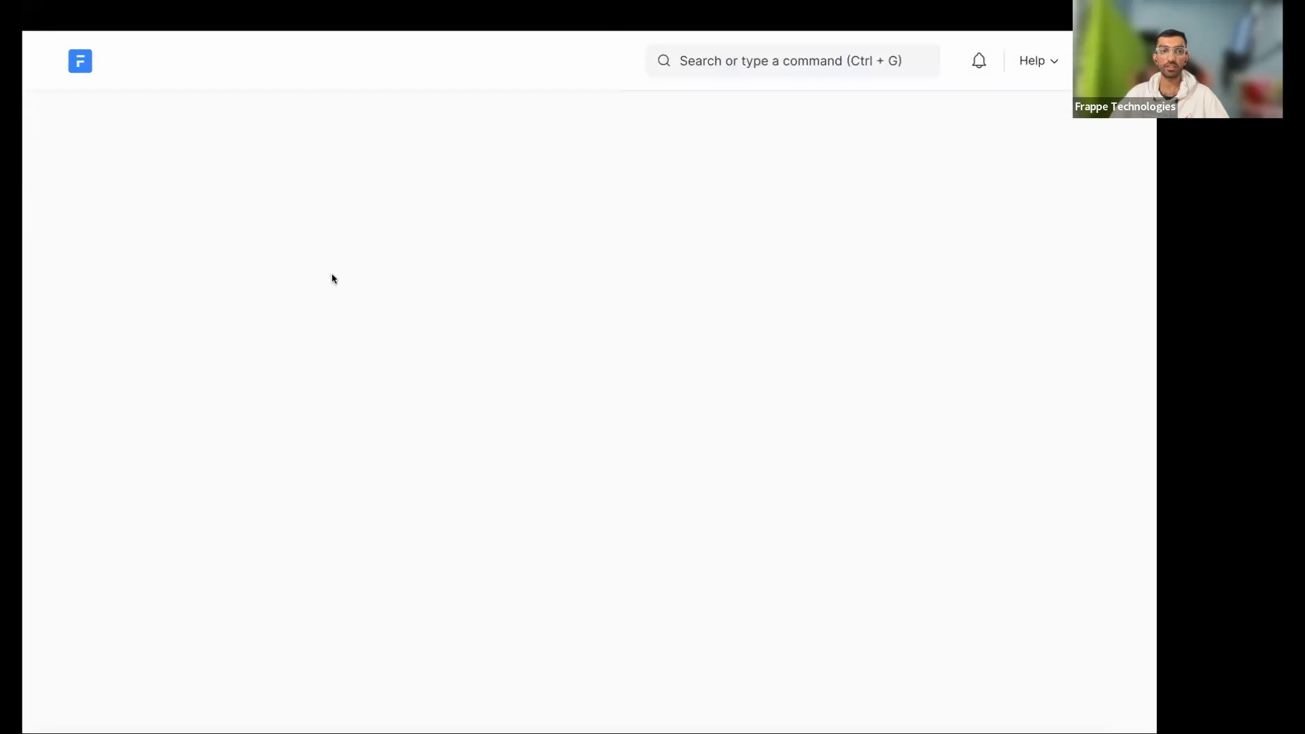
scroll(364, 321, "down", 15)
scroll(364, 321, "up", 15)
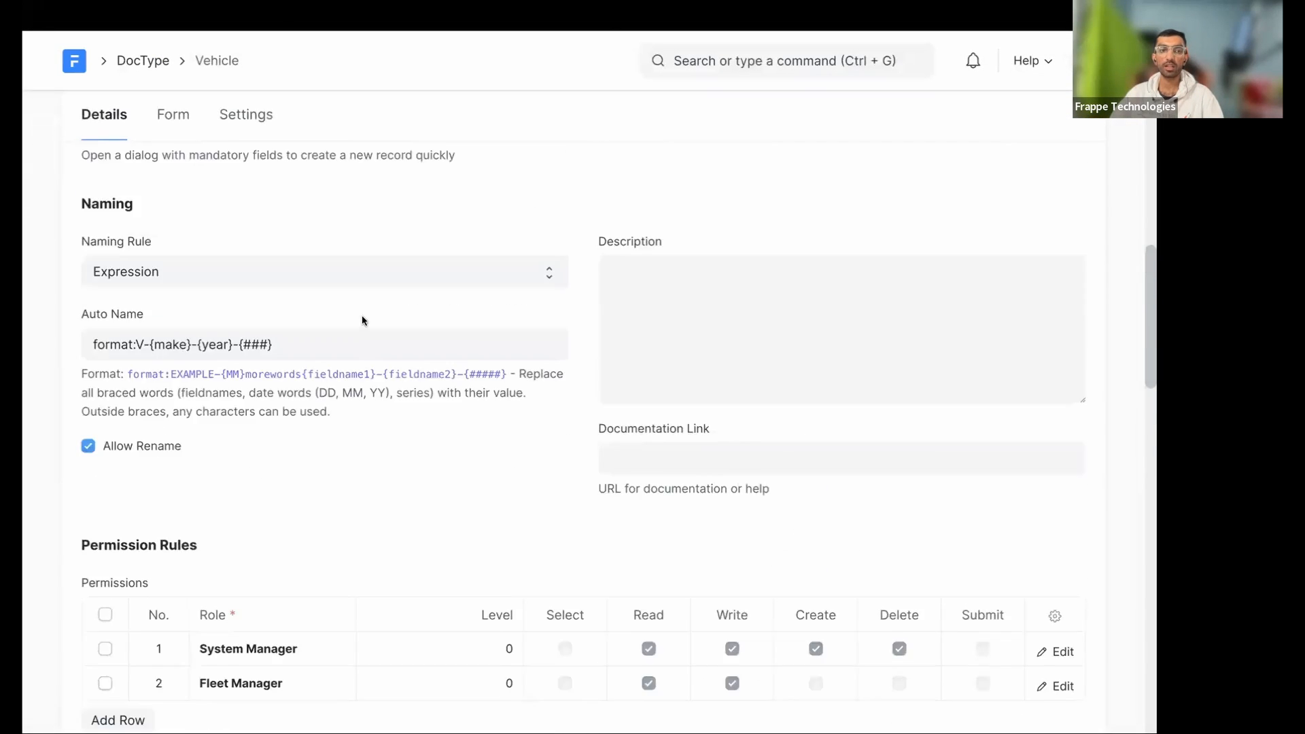
- Inspect the Type and Status field properties in the Vehicle form layout
left_click(176, 188)
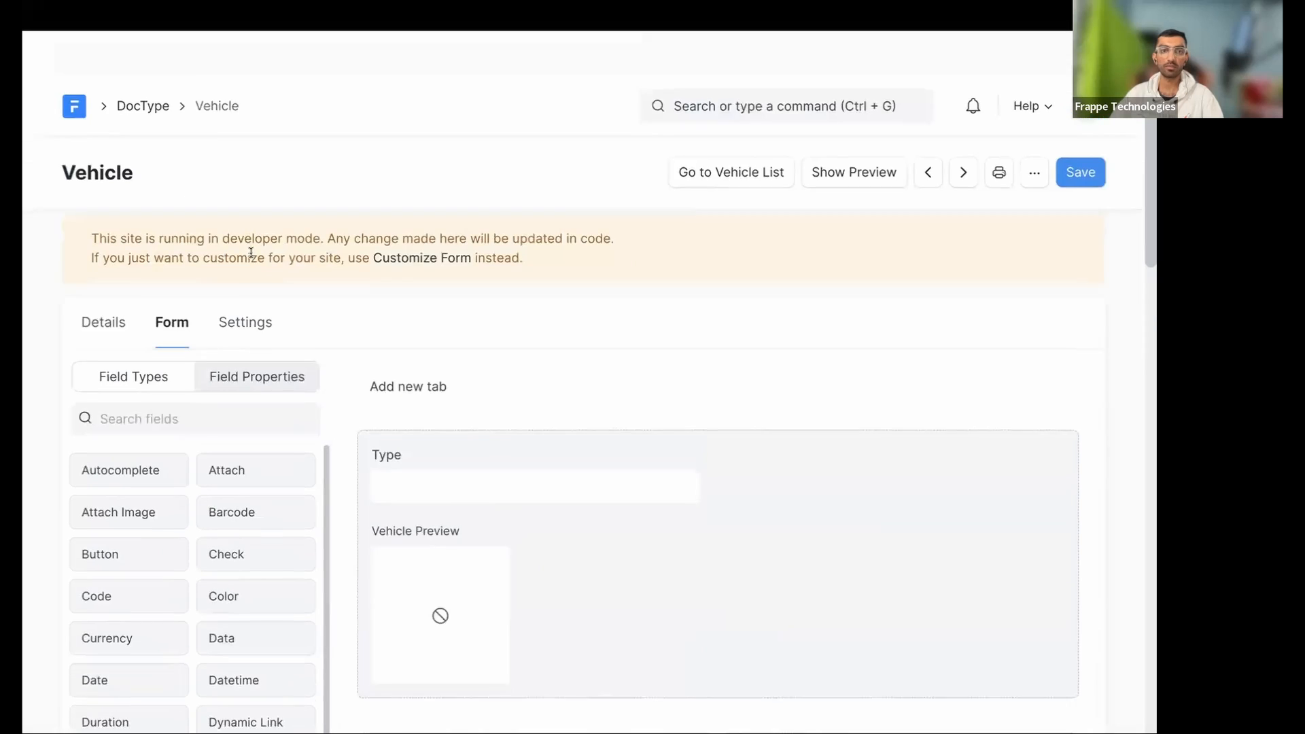
left_click(187, 376)
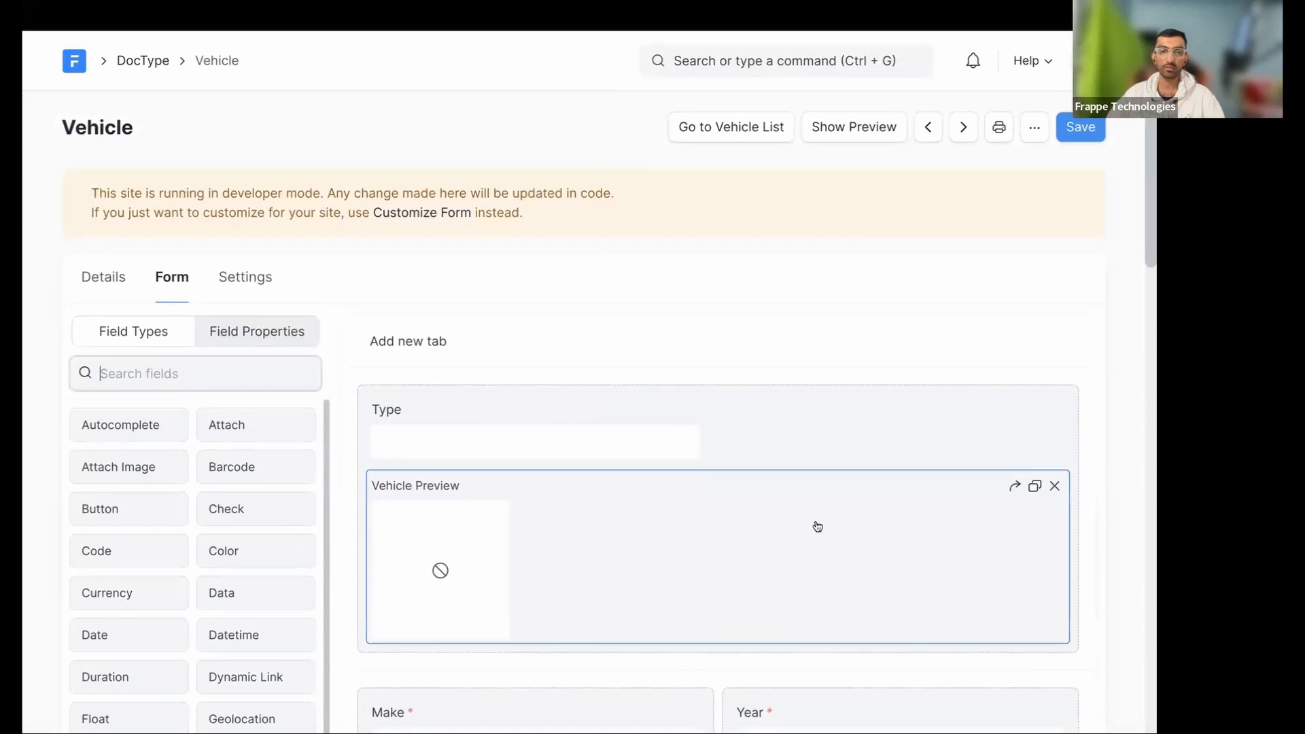
left_click(619, 422)
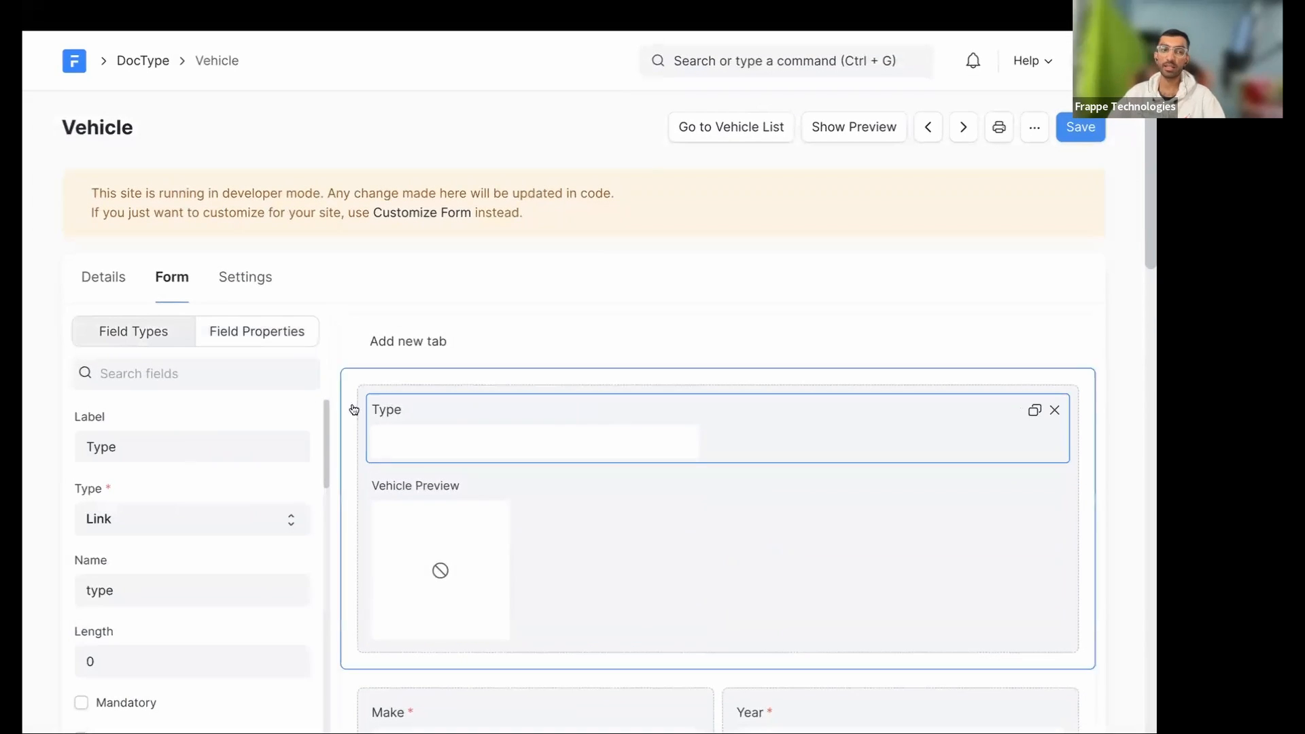
scroll(667, 518, "down", 3)
left_click(779, 496)
scroll(162, 290, "up", 1)
scroll(161, 290, "up", 5)
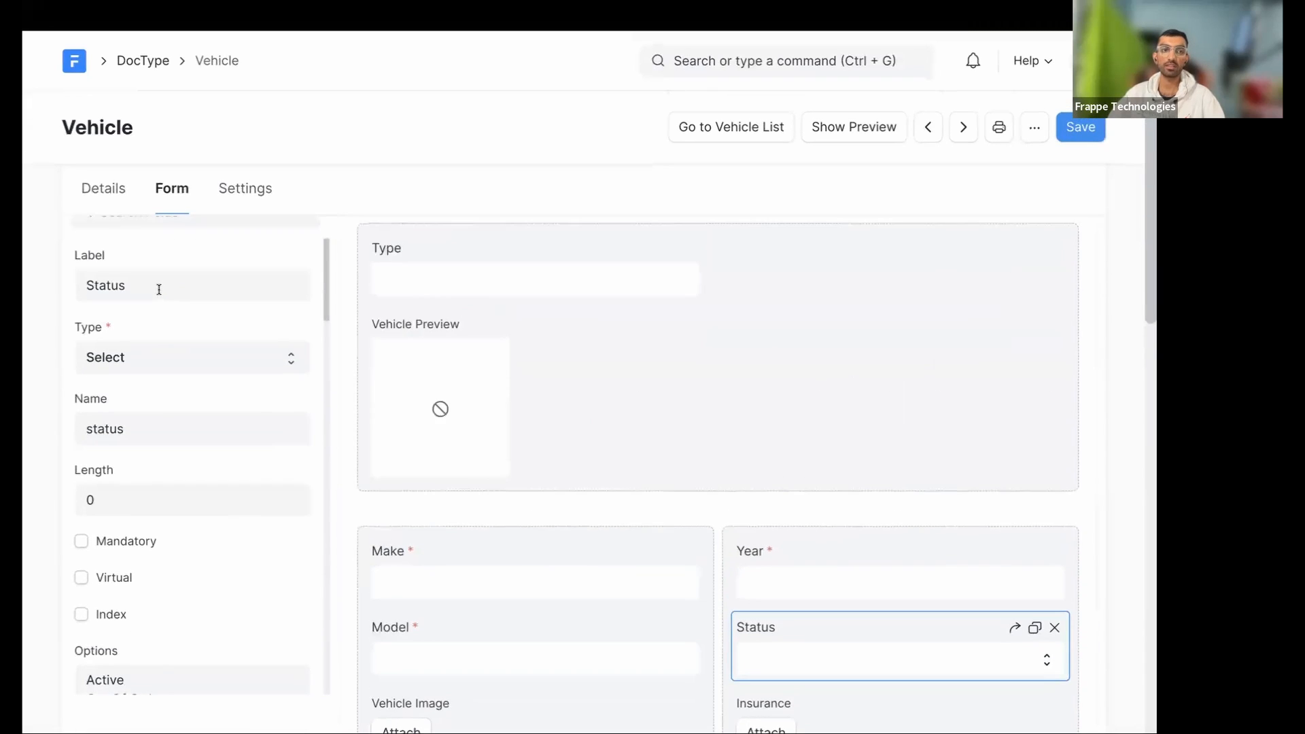
- Filter field properties by 'lev', set Perm Level to 1, save, and open the Vehicle list
left_click(152, 375)
type("Is\\")
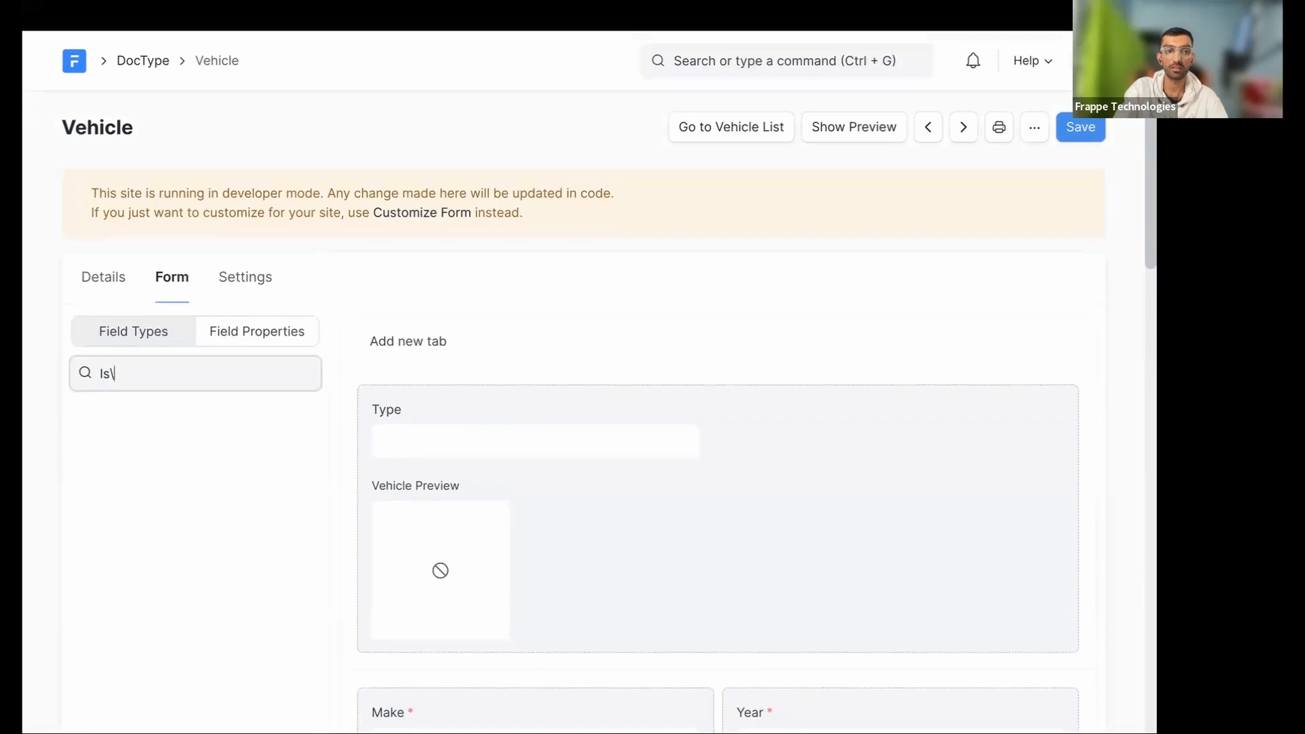
key("BackSpace")
type("ev")
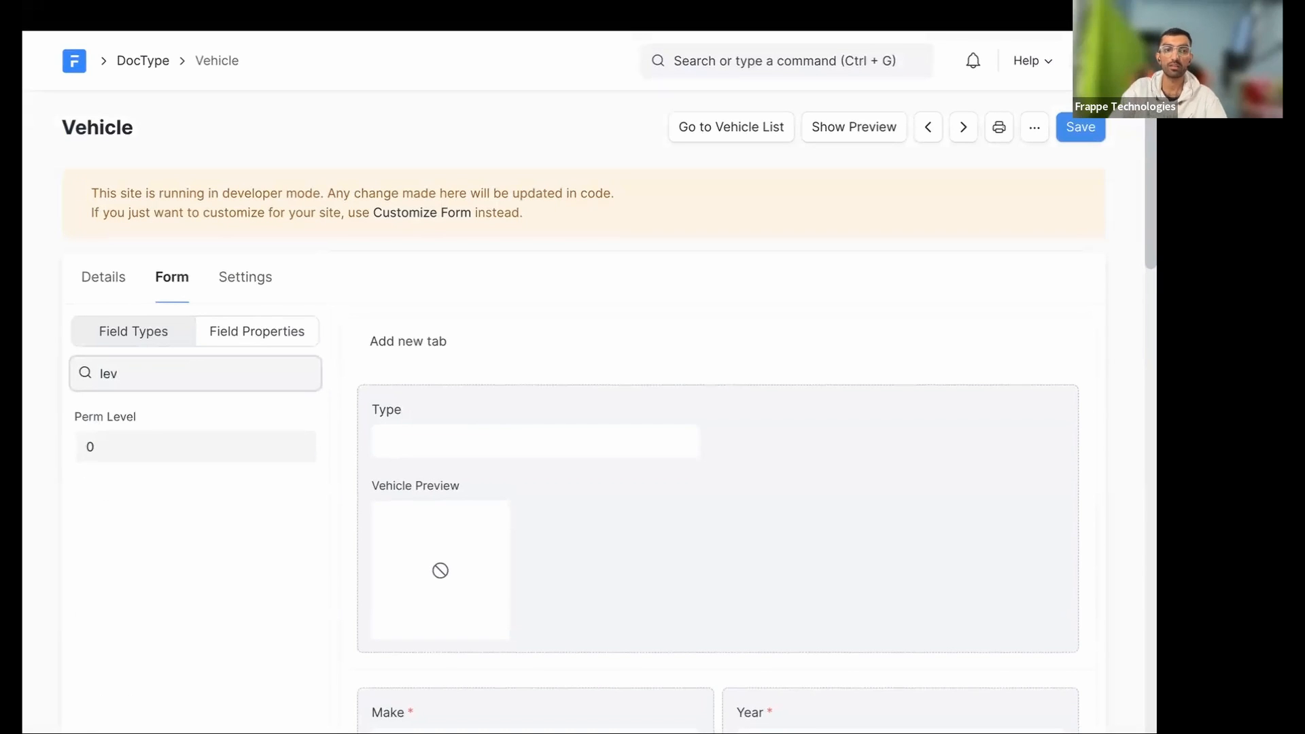
left_click(144, 480)
left_click(159, 435)
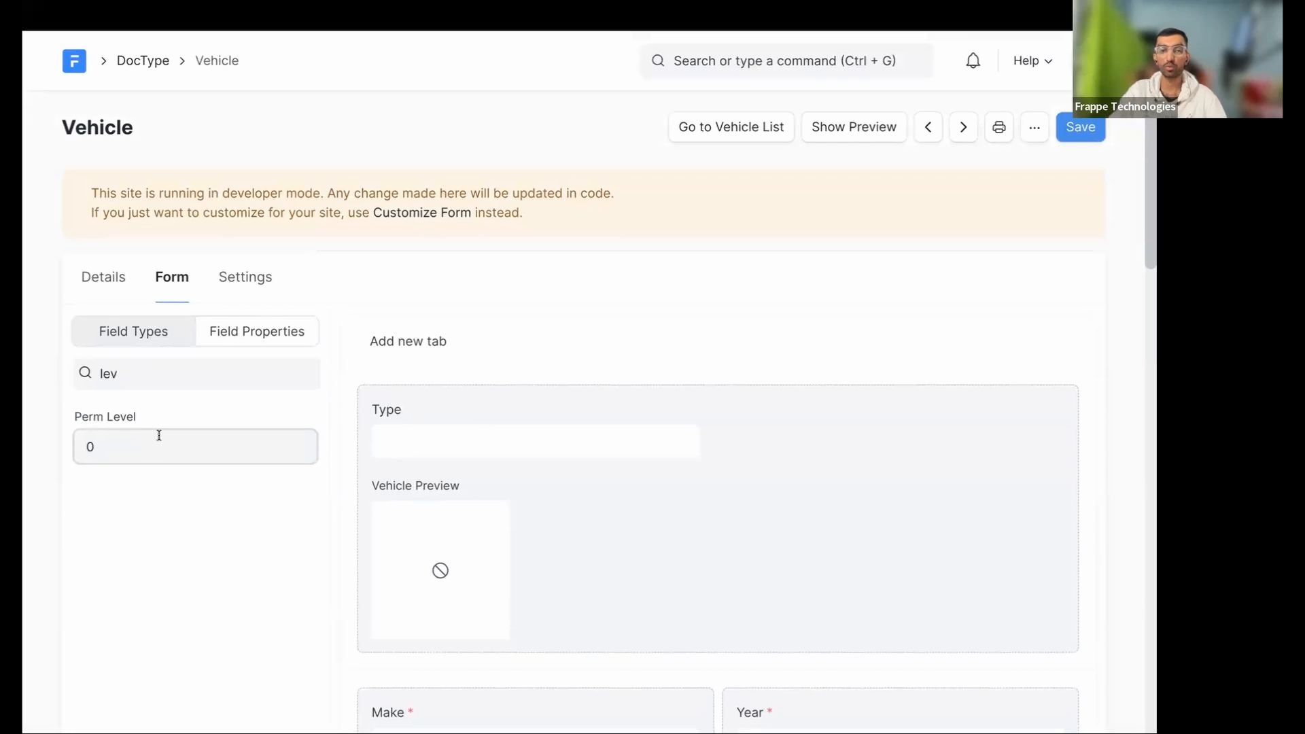
key("BackSpace")
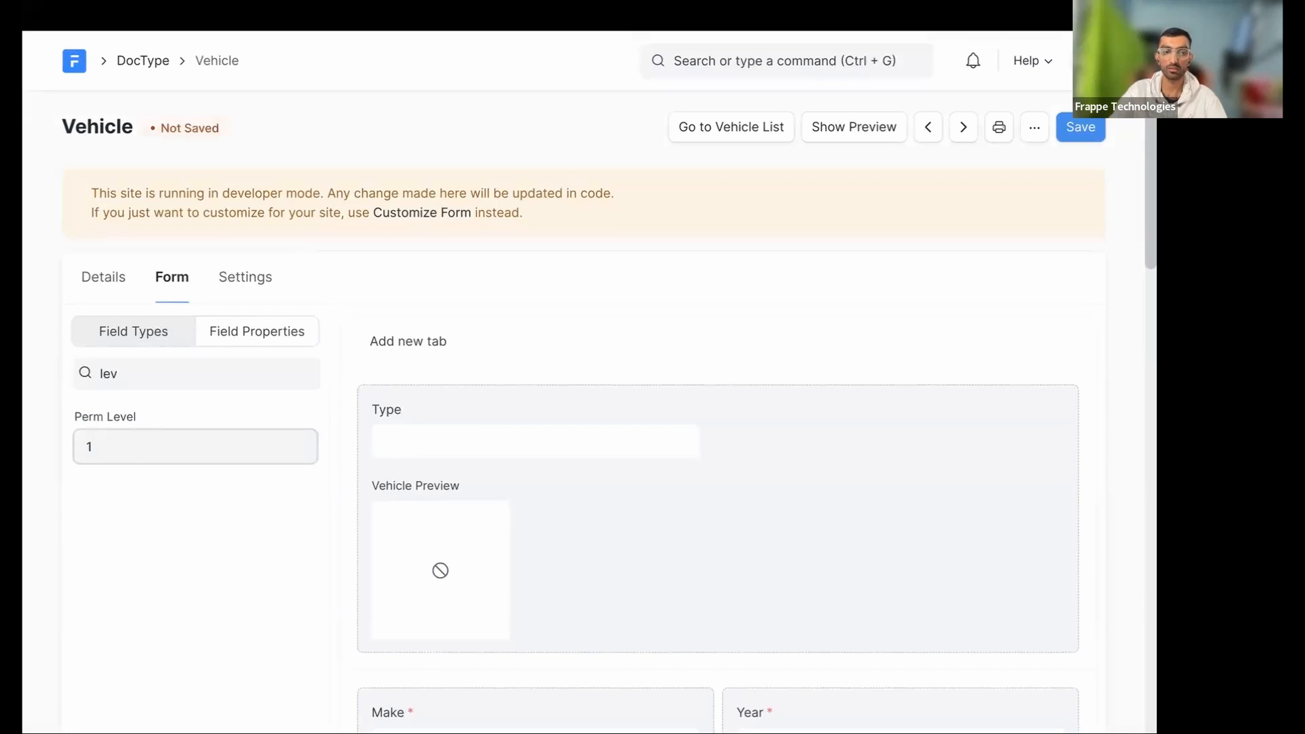
key("super+s")
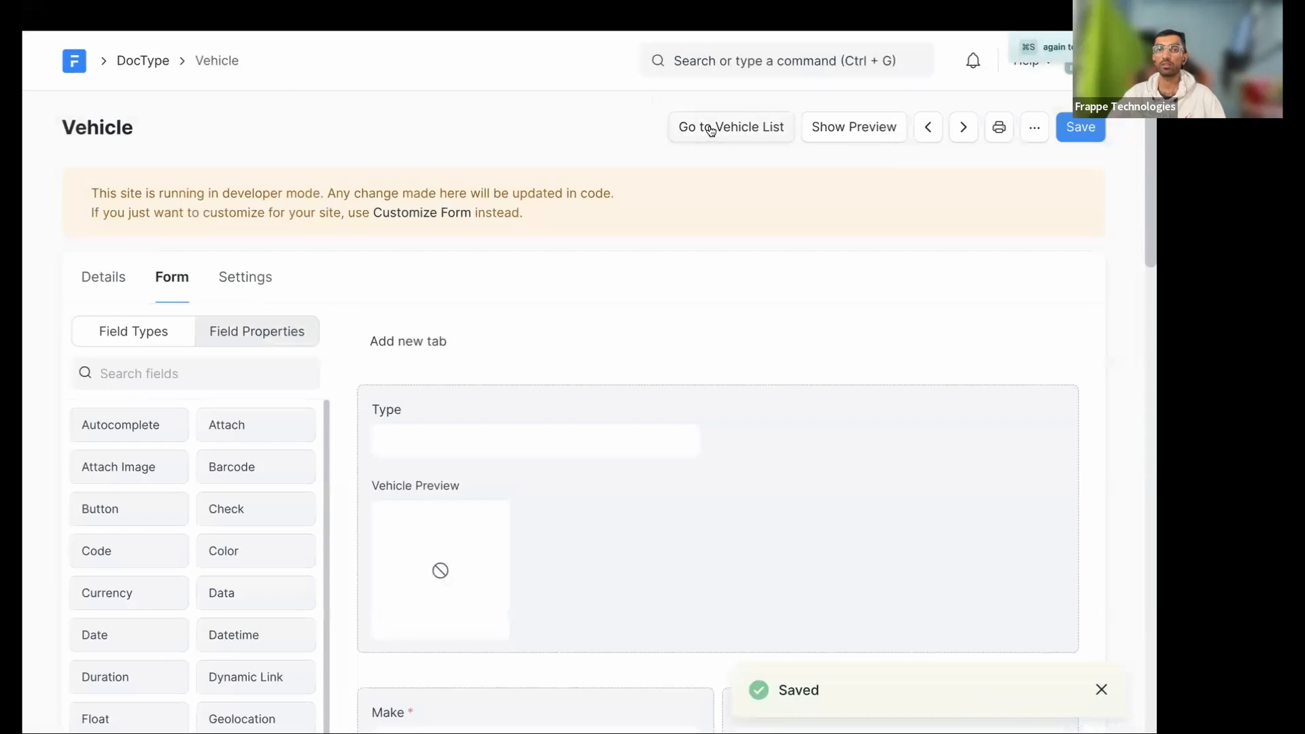
left_click(711, 129)
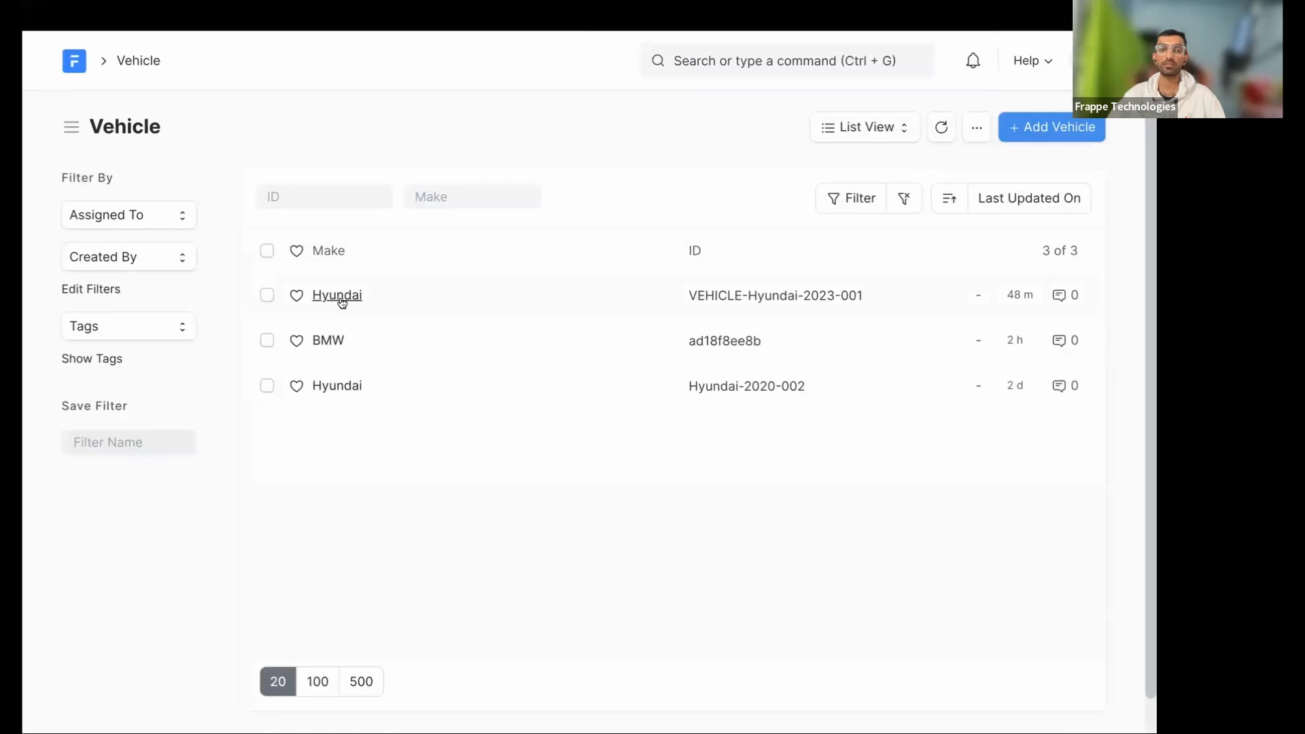
- Open the Out Of Order Hyundai record, which lacks a Status field, then go back to the Vehicle DocType
left_click(337, 296)
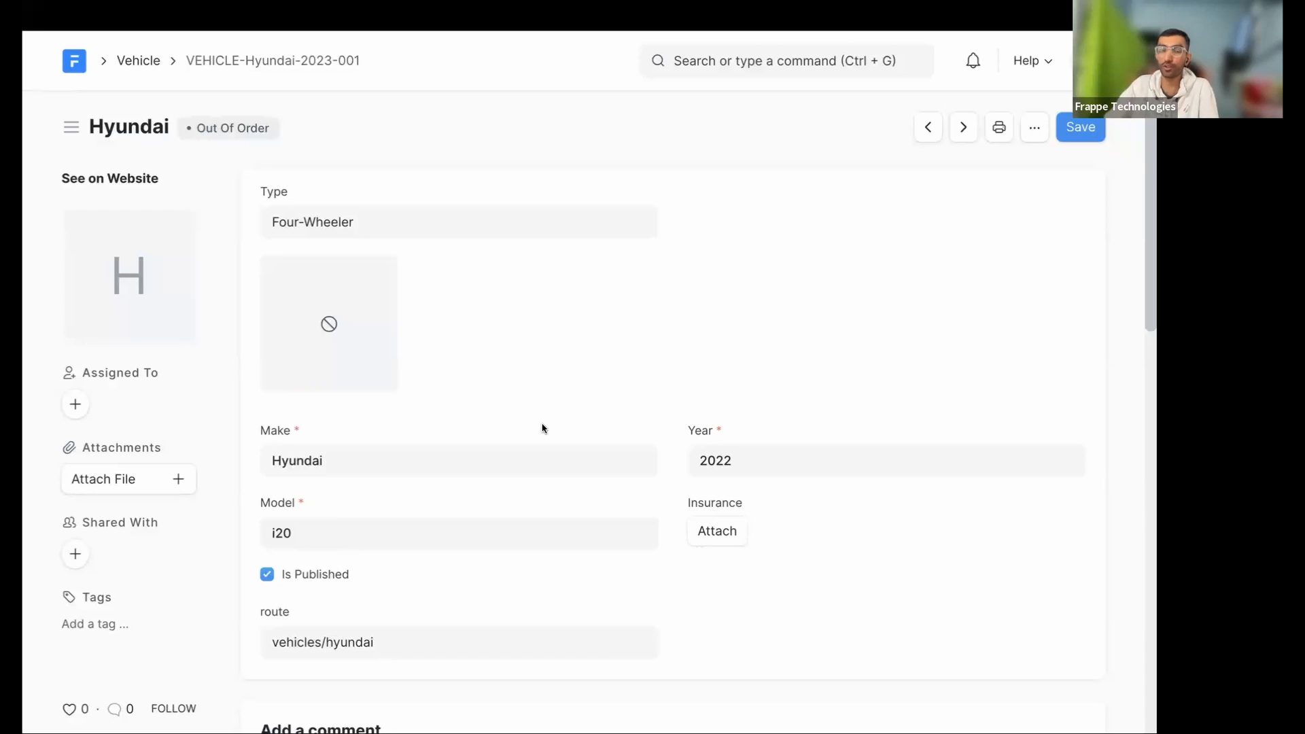
scroll(543, 427, "left", 5)
scroll(542, 427, "left", 5)
scroll(543, 428, "left", 5)
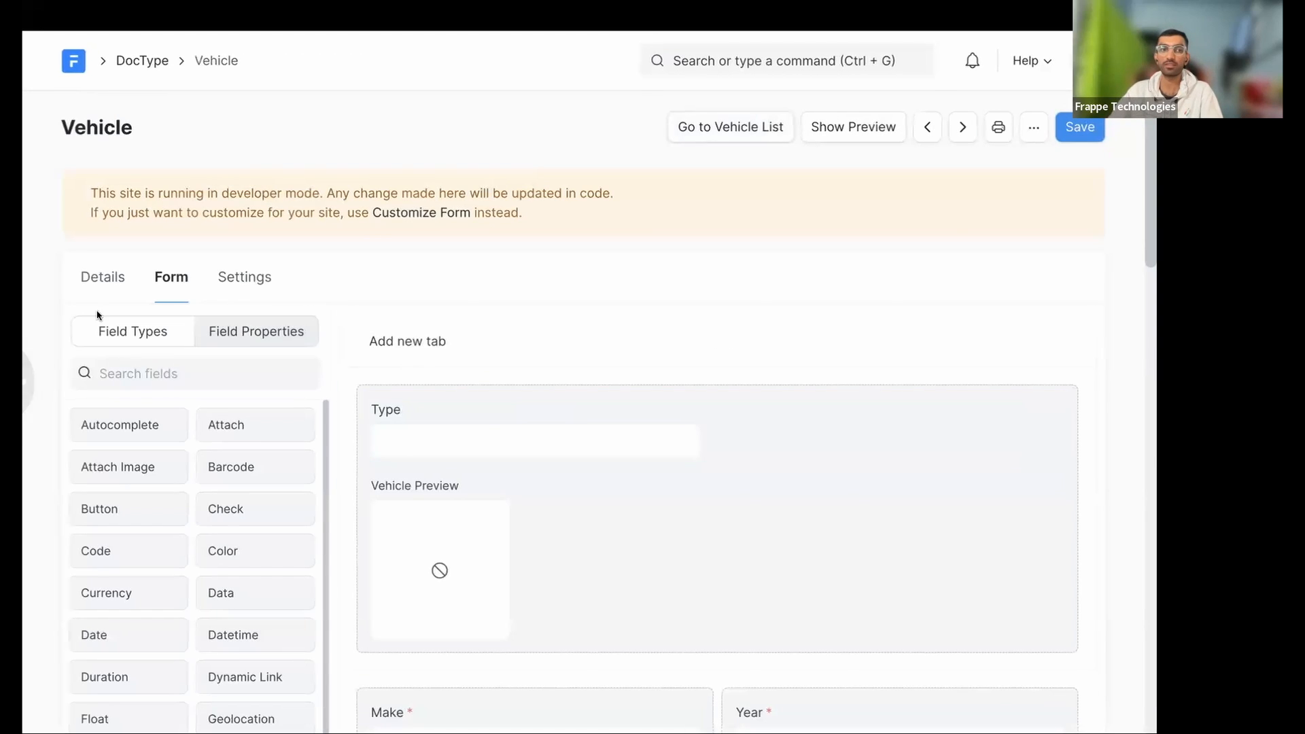
- Add a permission rule row for System Manager at Level 1
left_click(101, 284)
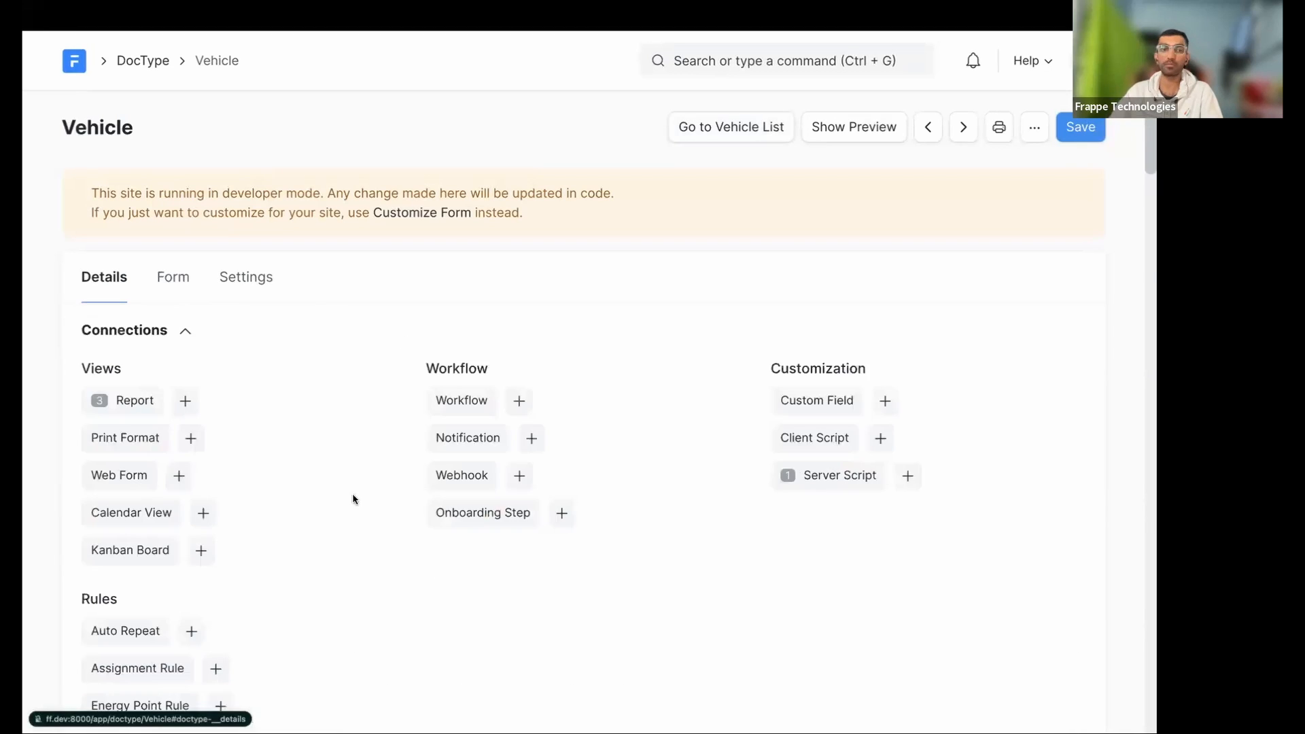
scroll(357, 500, "down", 10)
scroll(340, 493, "down", 3)
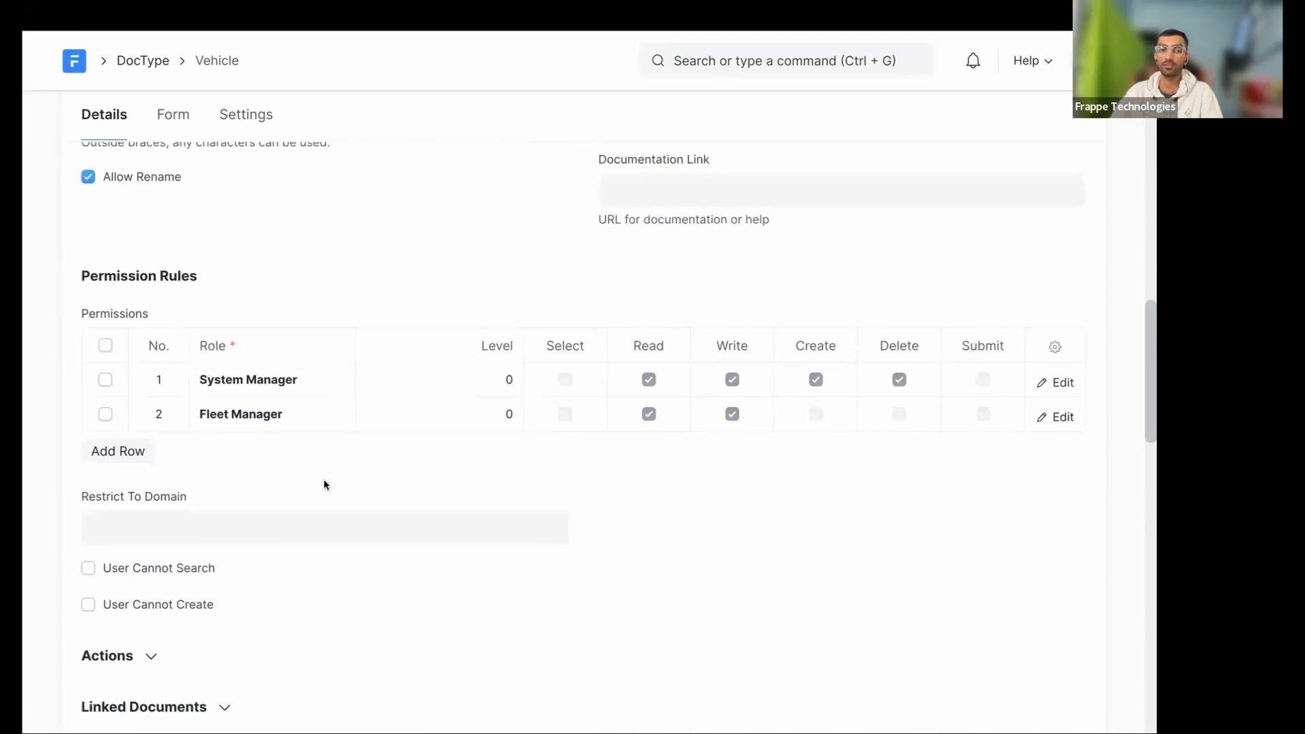
left_click(118, 451)
left_click(247, 448)
type("System Manager")
key("Return")
left_click(511, 449)
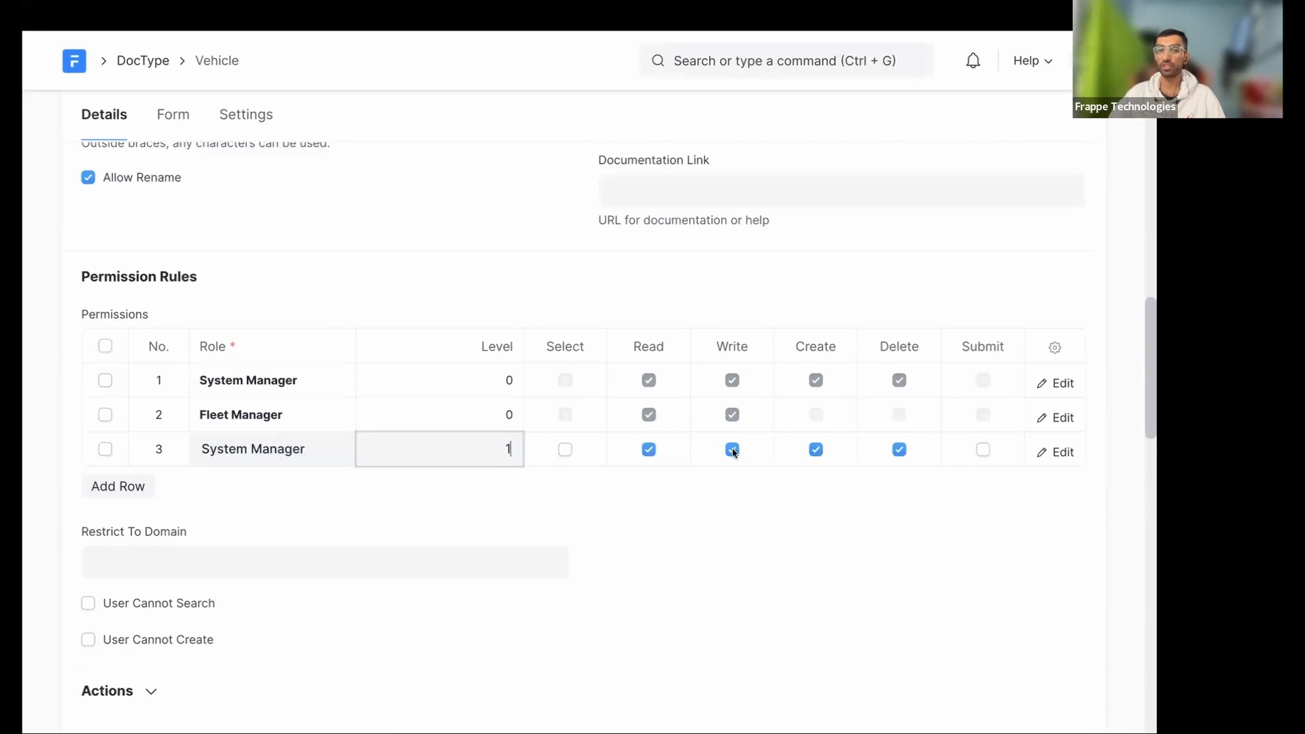
left_click(658, 505)
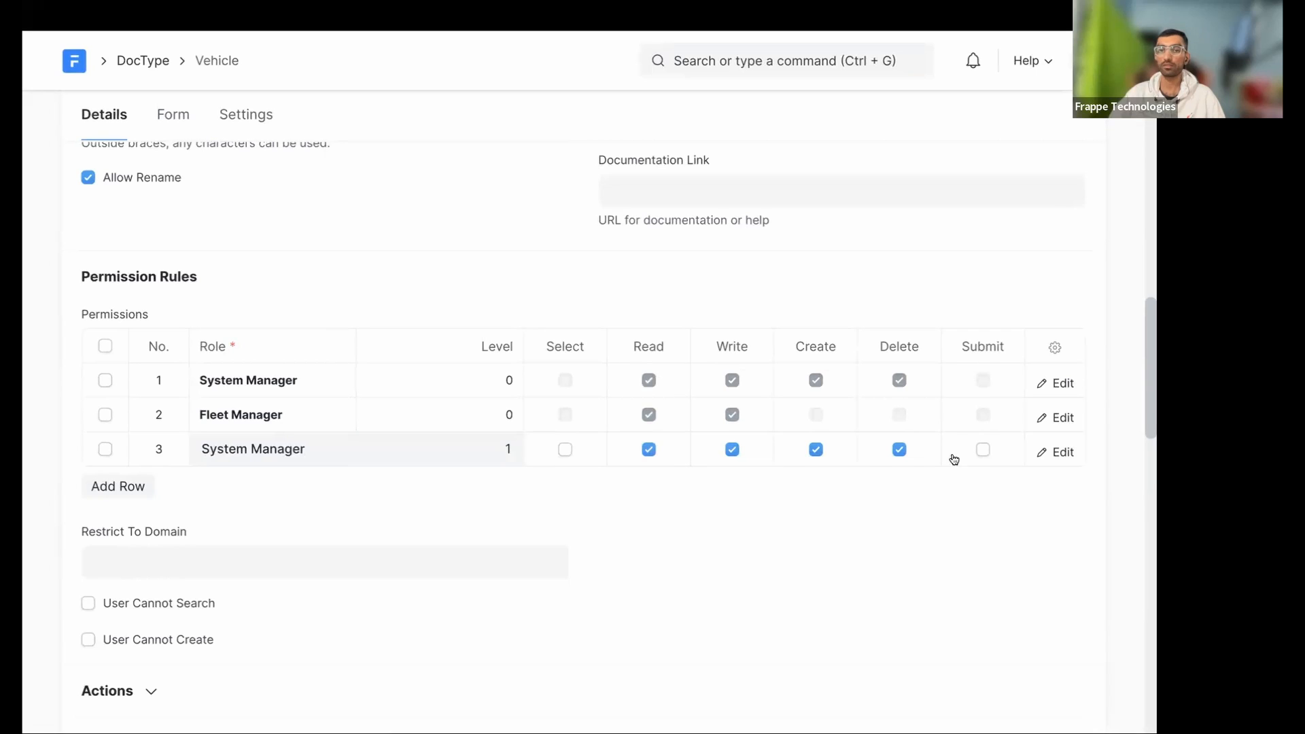
- Clear Delete on the level-1 System Manager rule, save, and go to the Vehicle list
left_click(899, 456)
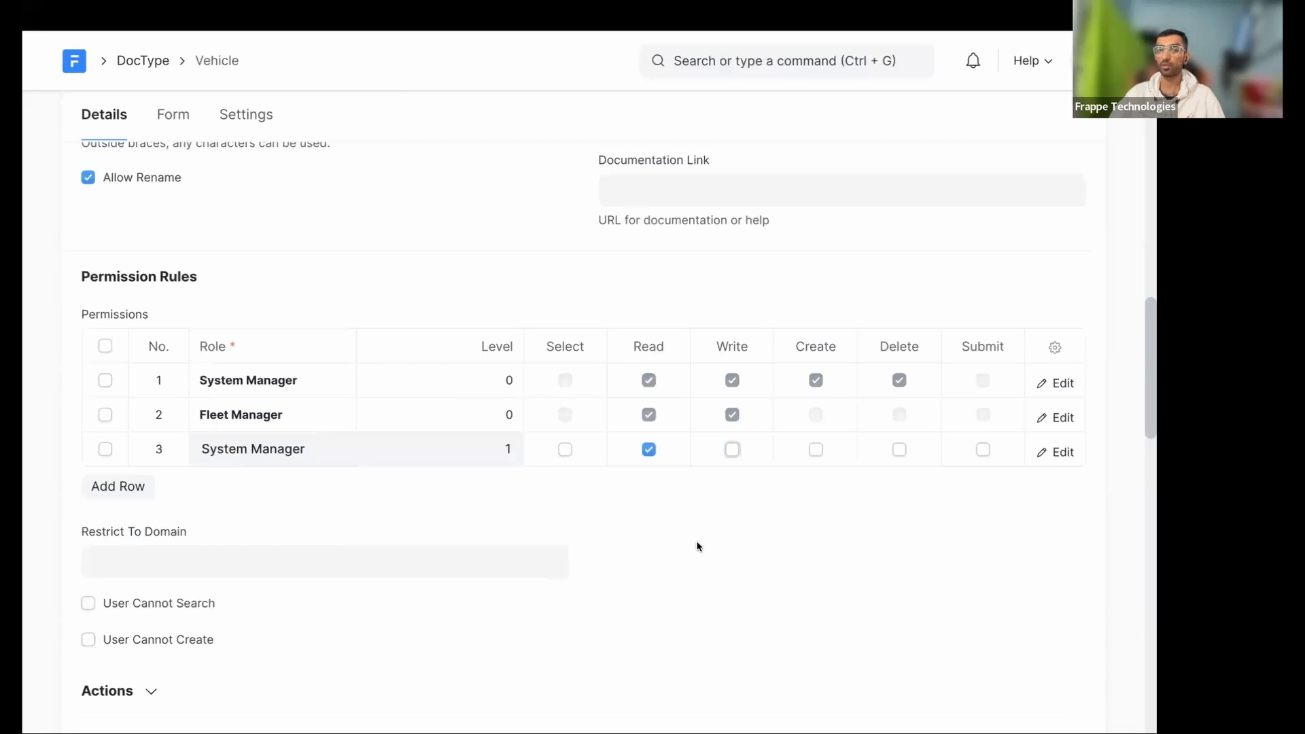
key("super+s")
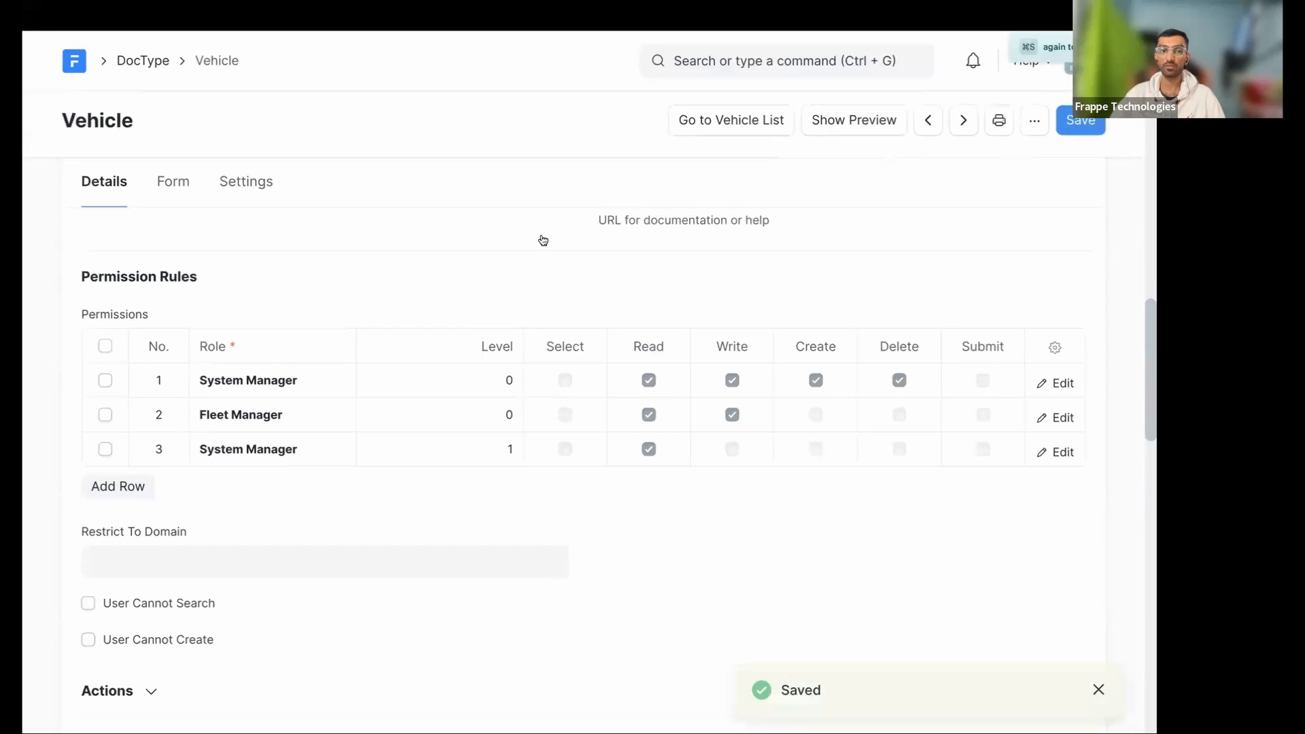
scroll(775, 177, "down", 3)
scroll(756, 153, "up", 12)
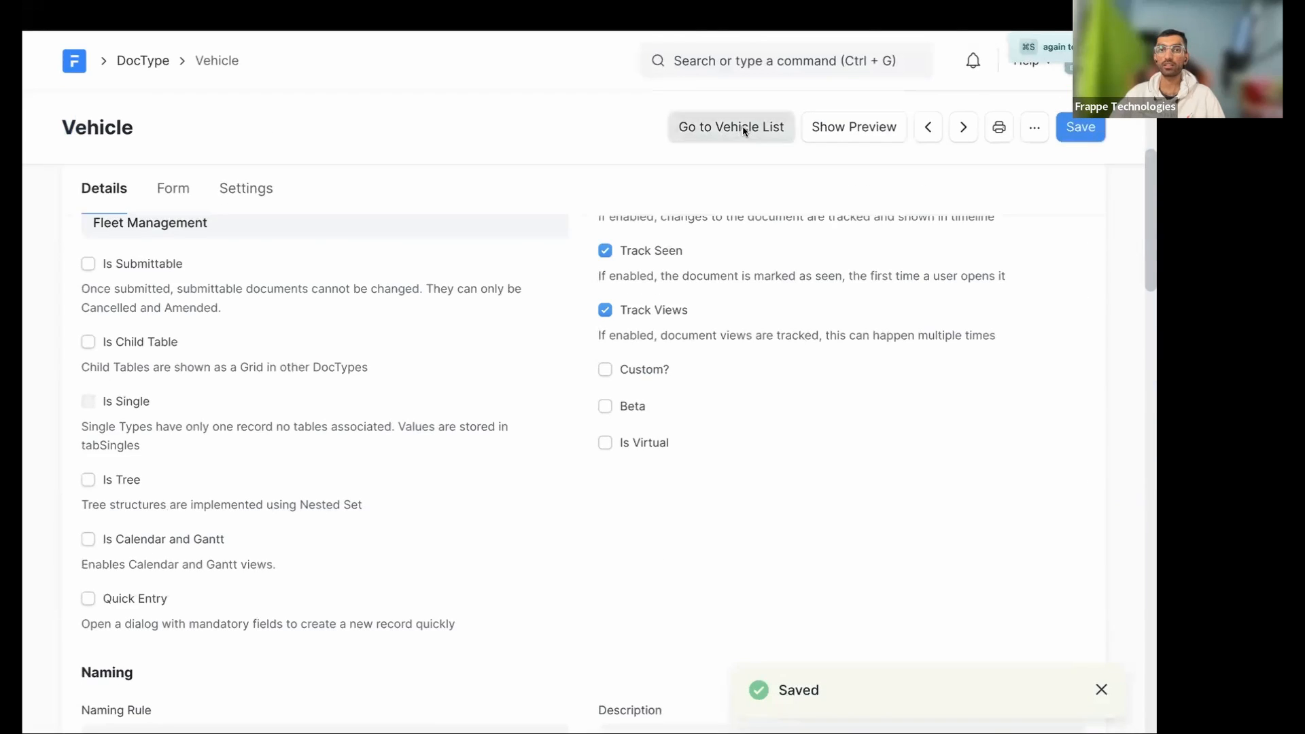
left_click(744, 131)
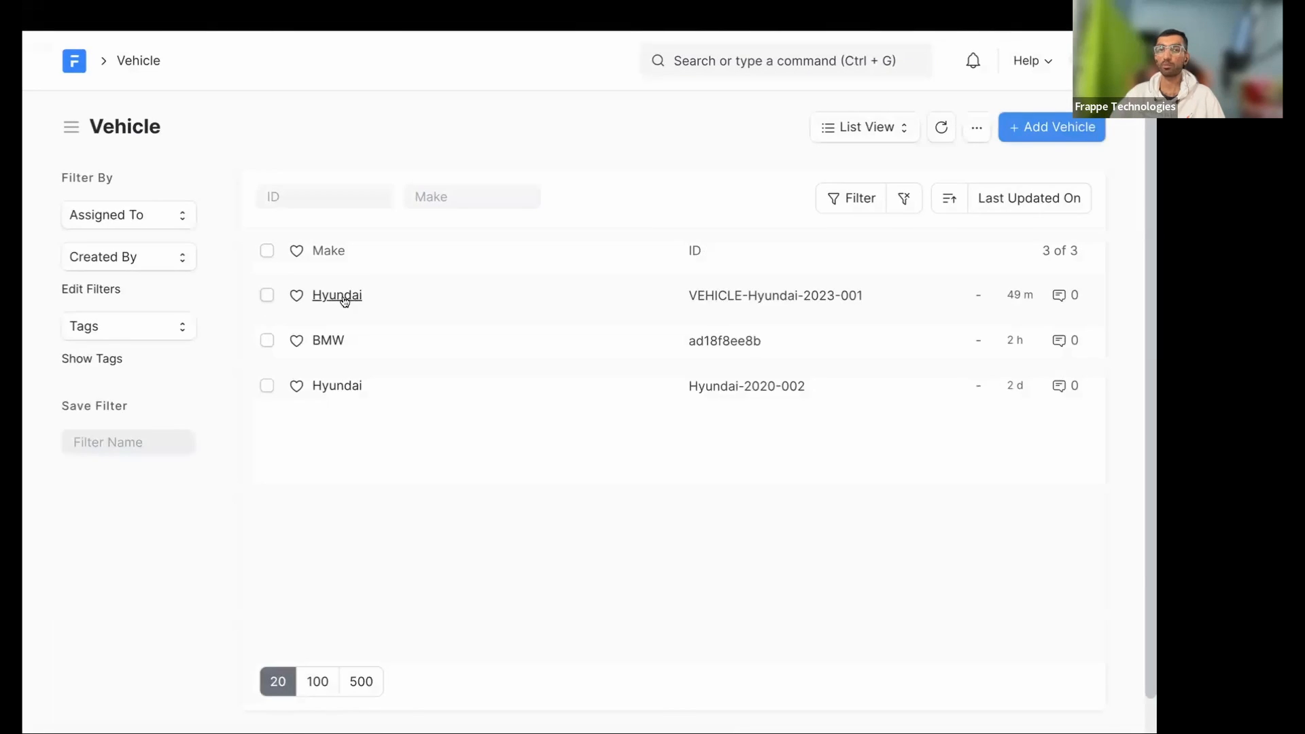
- Open the Hyundai record to check Status, then go back to the Vehicle DocType
left_click(344, 302)
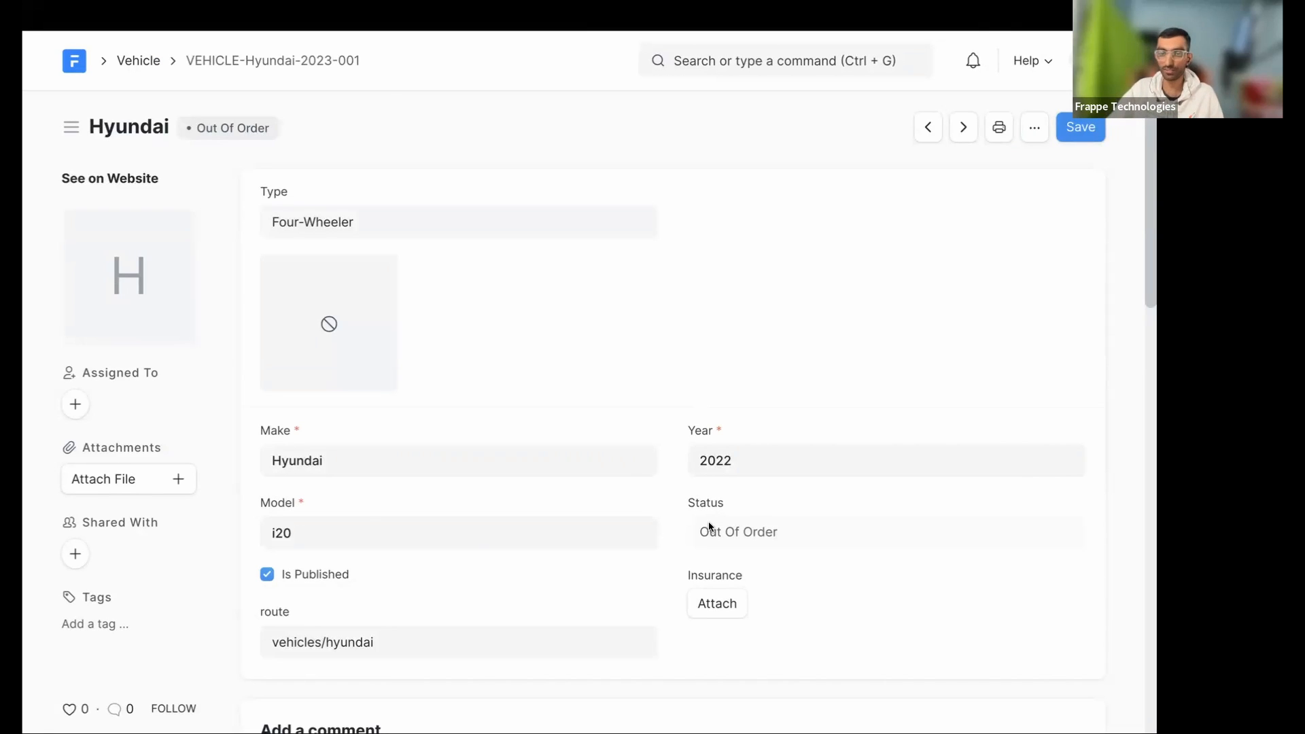
key("alt+Left")
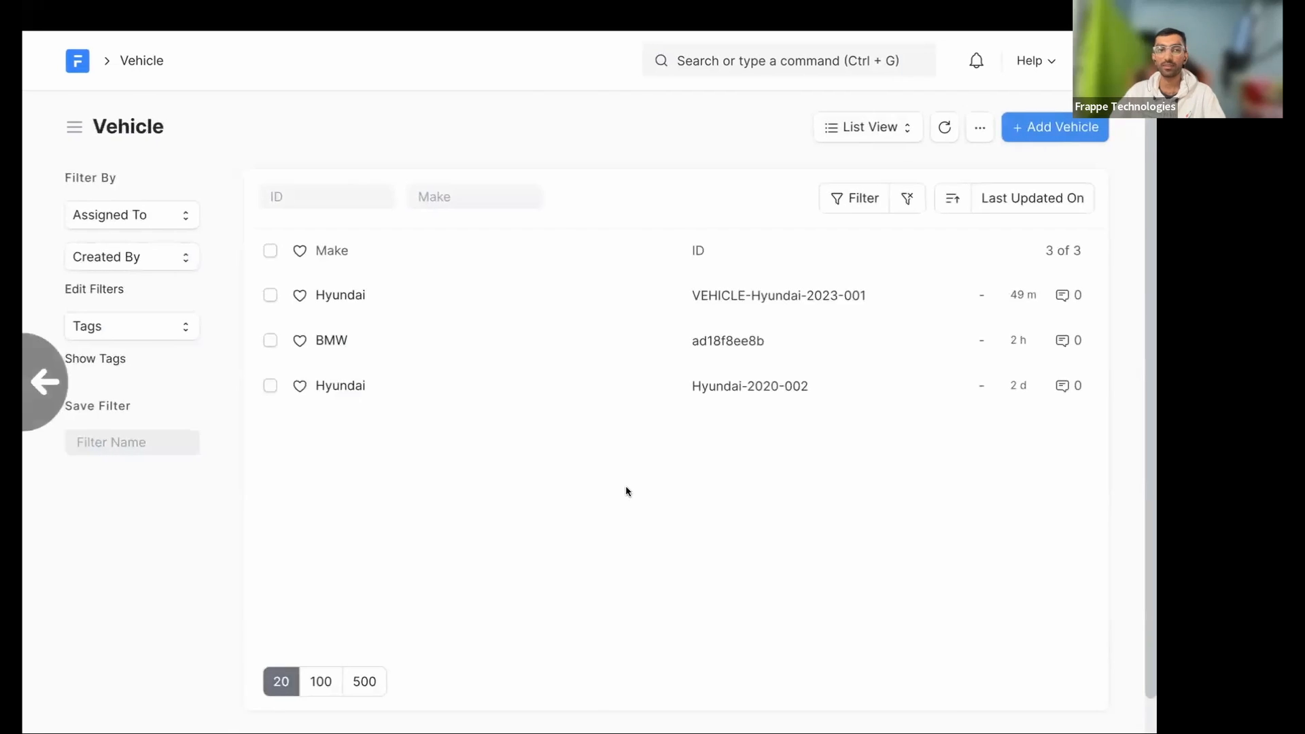
key("alt+Left")
scroll(725, 370, "down", 7)
- Tick Write on the level-1 System Manager rule, save, and open the Vehicle list
left_click(738, 332)
key("super+s")
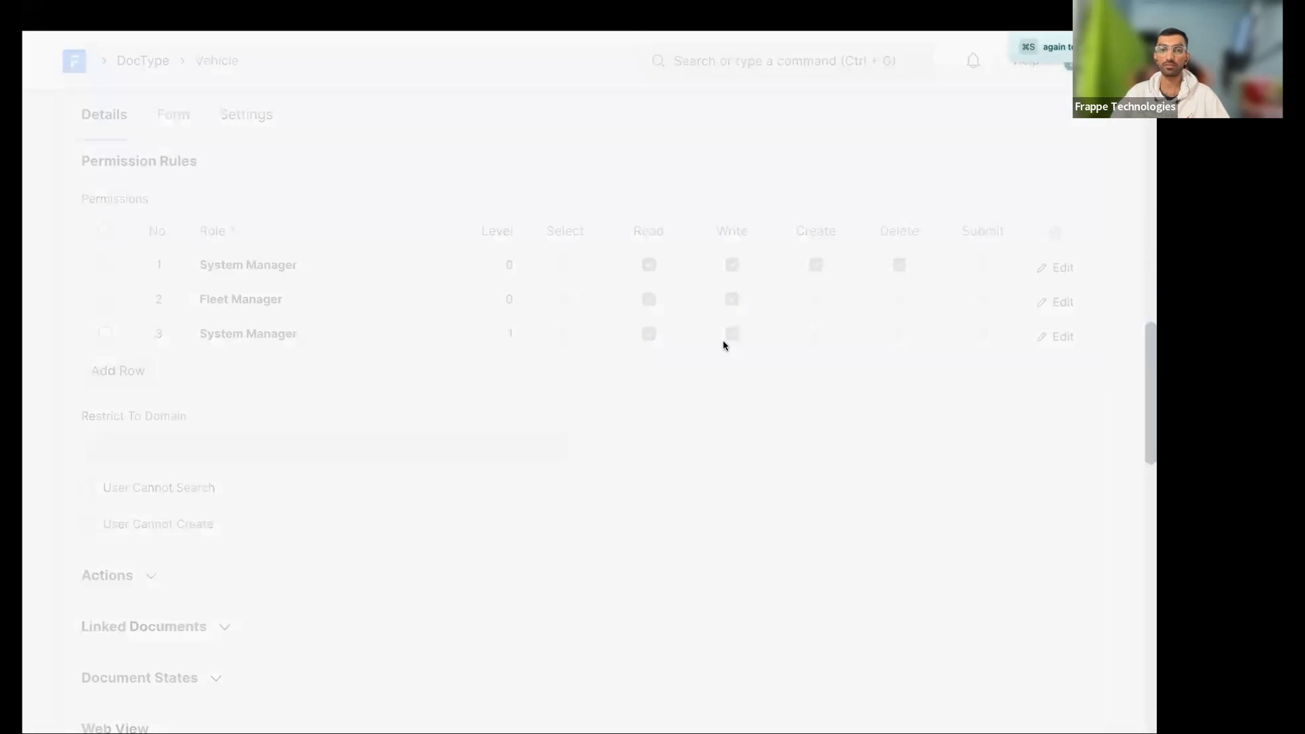
scroll(714, 132, "up", 20)
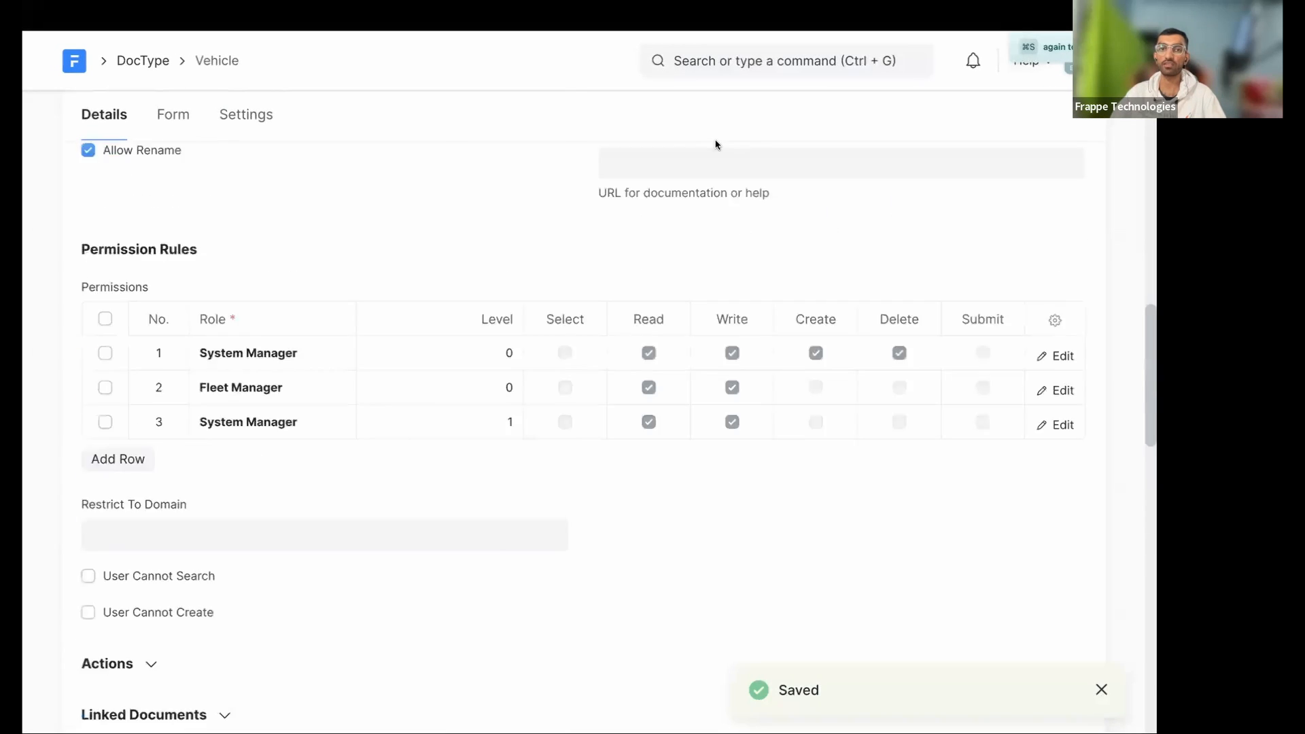
left_click(719, 132)
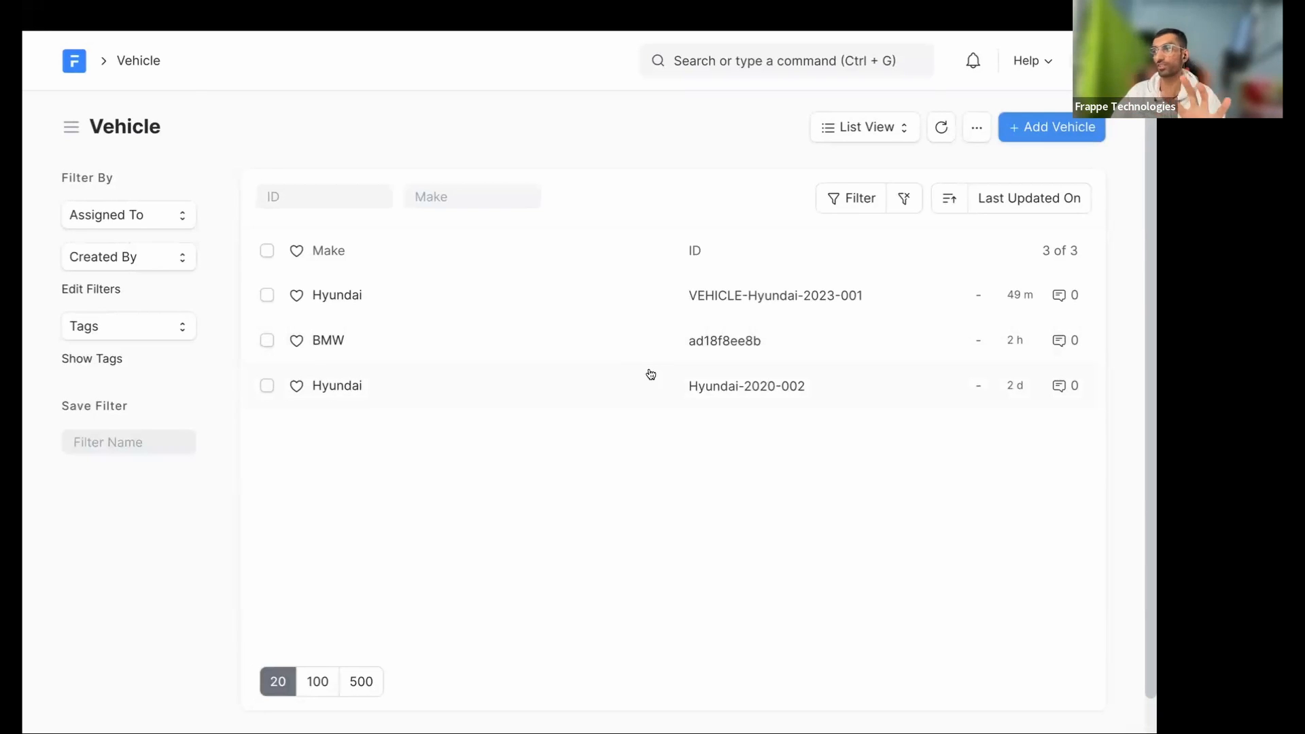
- Reopen the Hyundai record to confirm Status shows Out Of Order, then go back
left_click(333, 296)
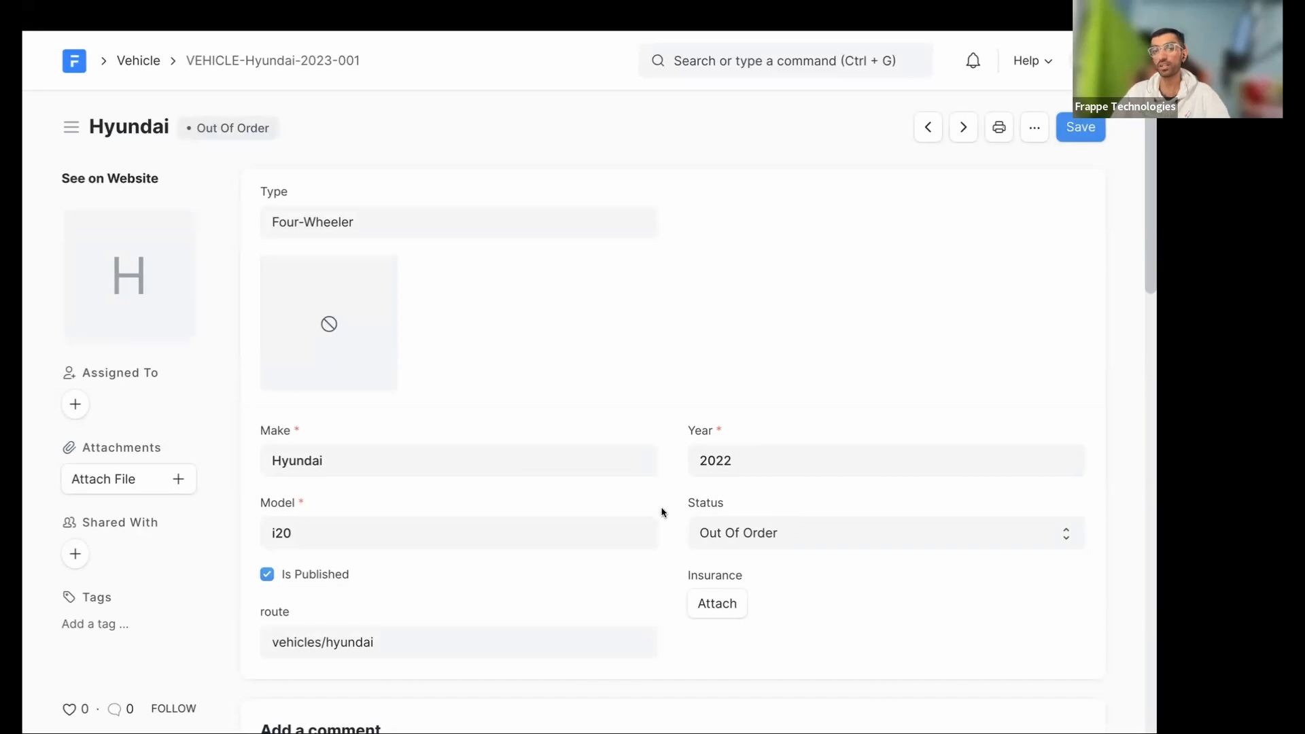
scroll(663, 513, "left", 5)
scroll(651, 508, "left", 5)
scroll(518, 499, "down", 8)
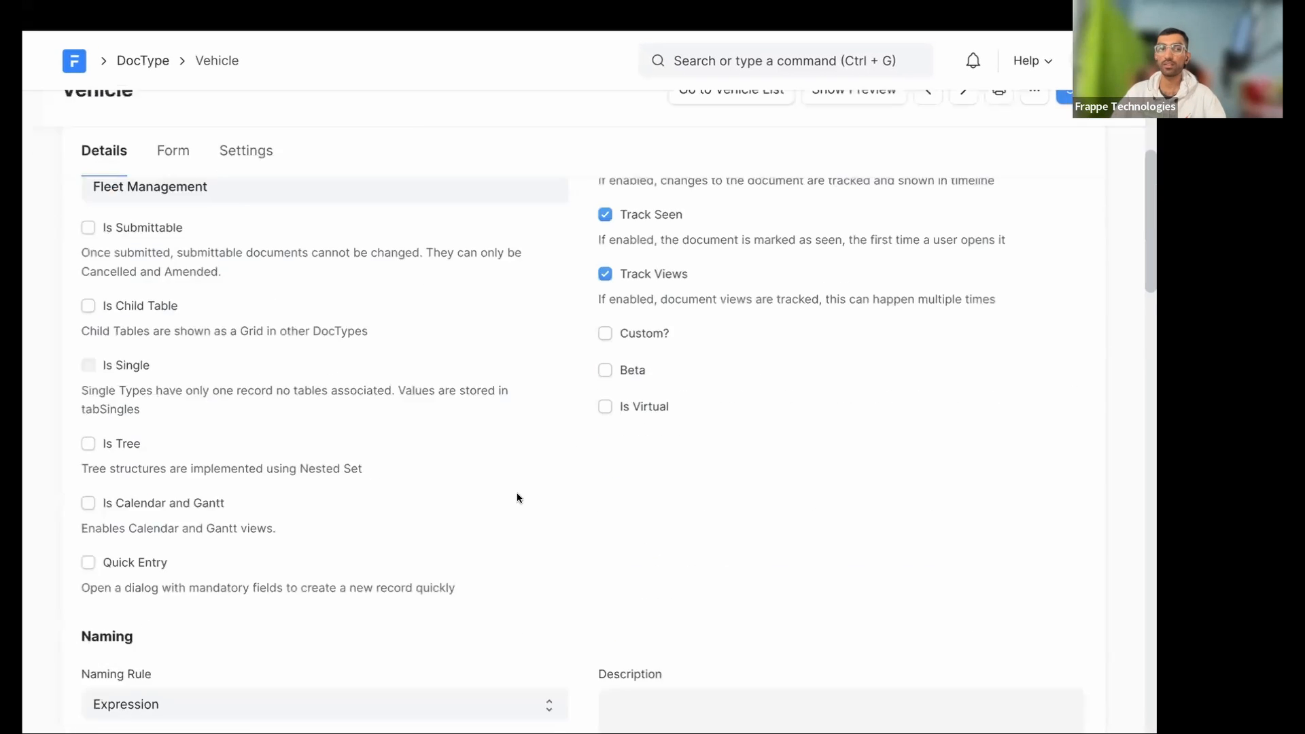
scroll(517, 496, "down", 12)
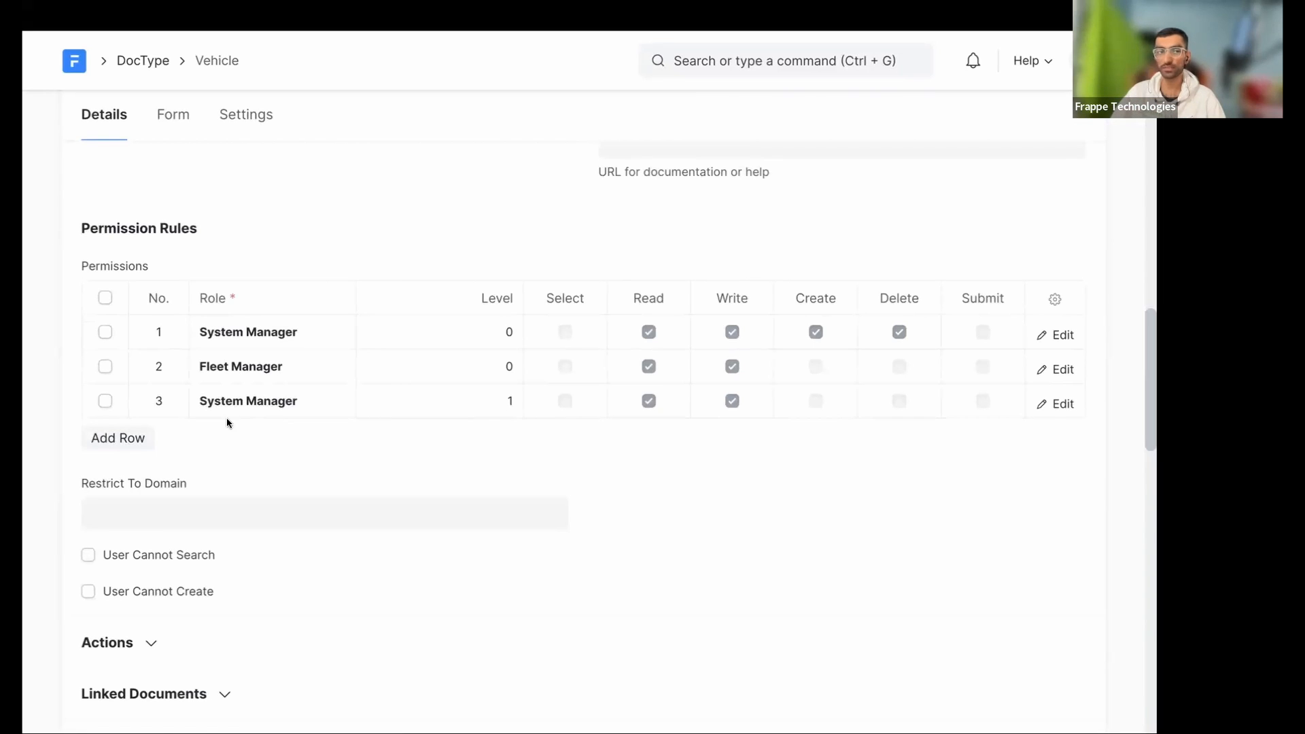
- Add a Level 1 Fleet Manager rule with Write, Create and Delete unticked
left_click(139, 437)
type("Fl")
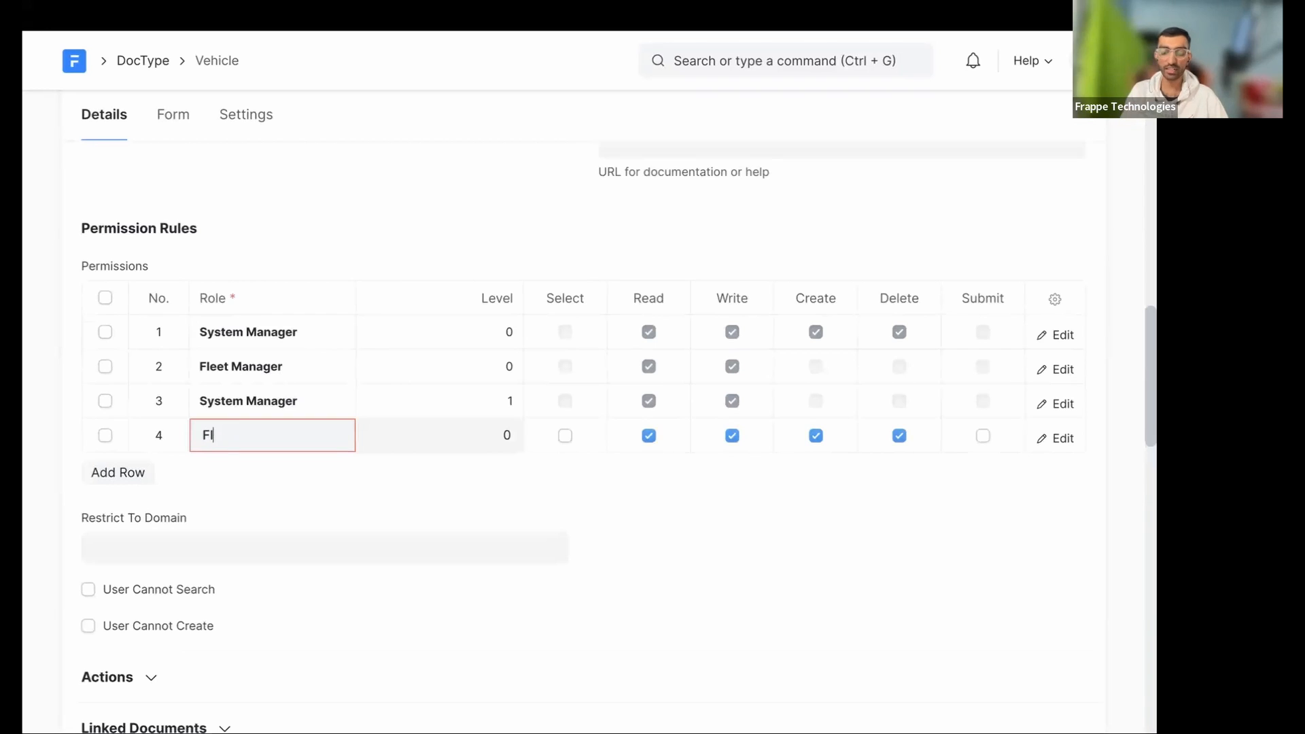
type("eet")
left_click(251, 476)
left_click(495, 435)
type("1")
left_click(732, 436)
left_click(815, 436)
left_click(899, 435)
- Save the DocType and open the Hyundai record from the Vehicle list
key("super+s")
scroll(703, 235, "up", 10)
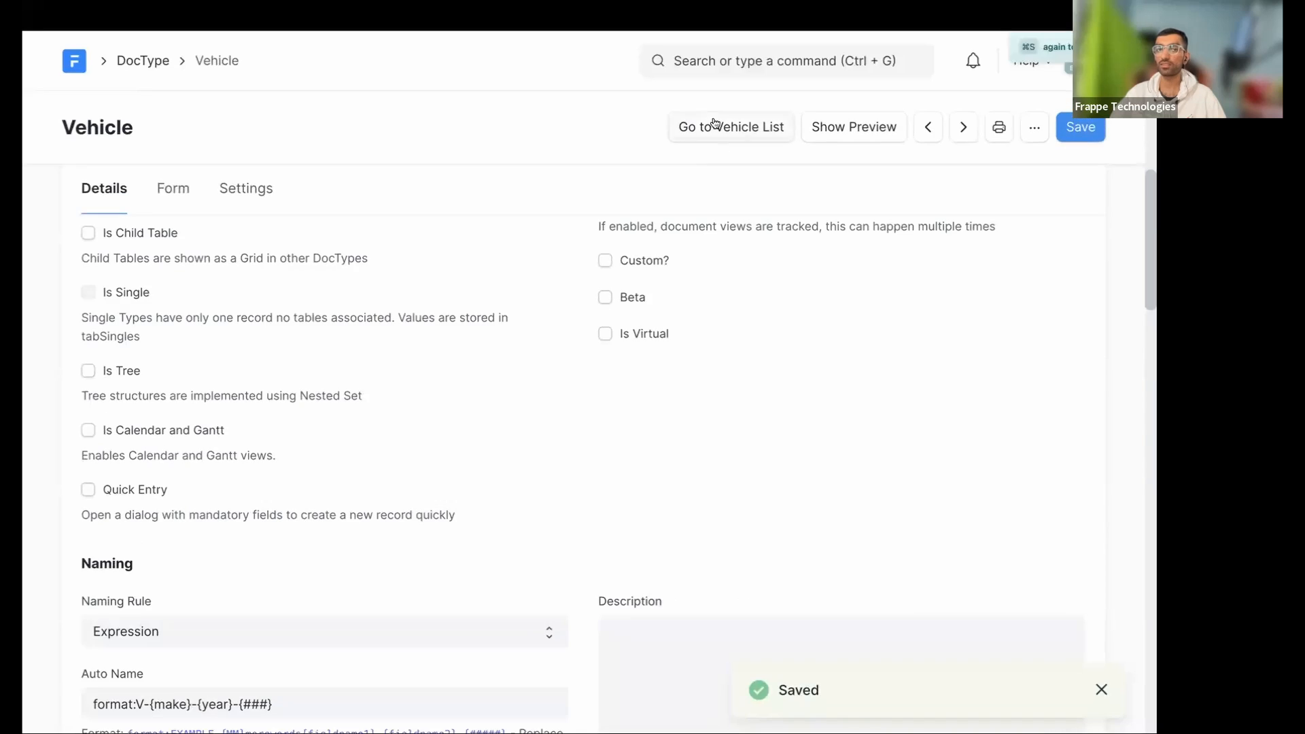
left_click(715, 126)
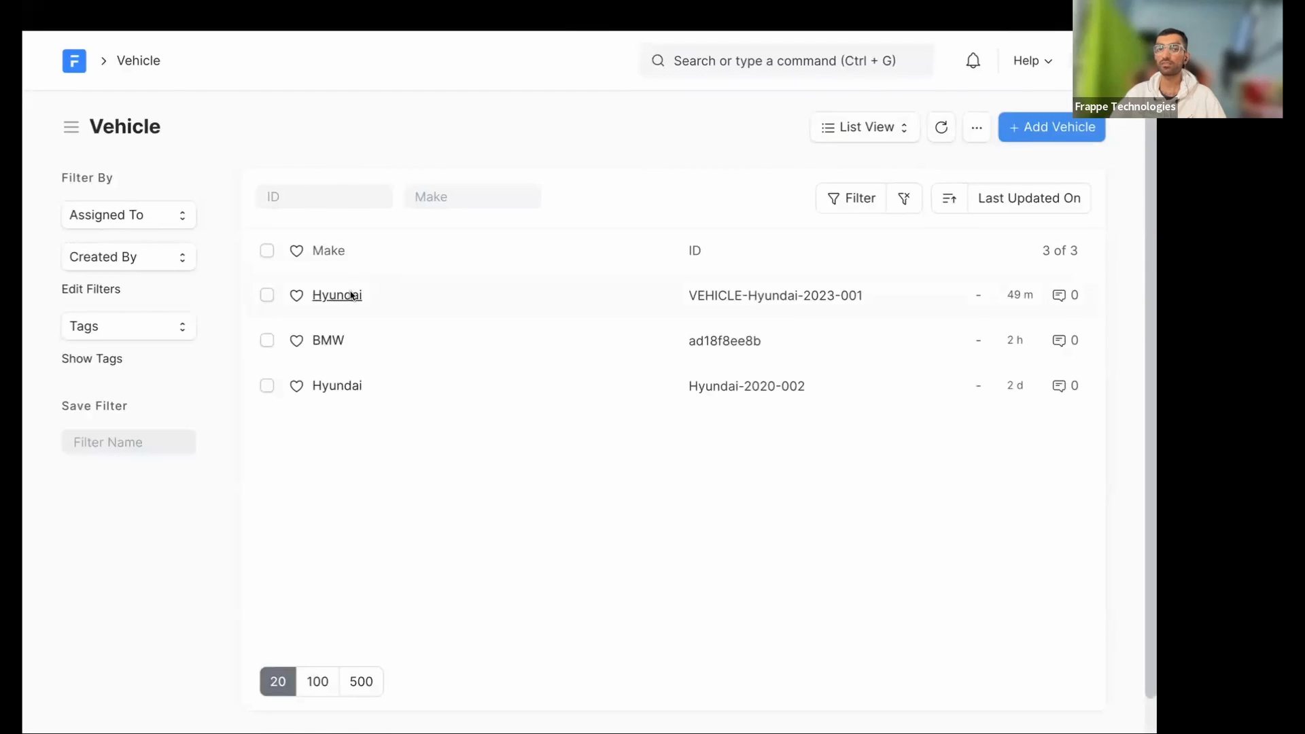
left_click(352, 296)
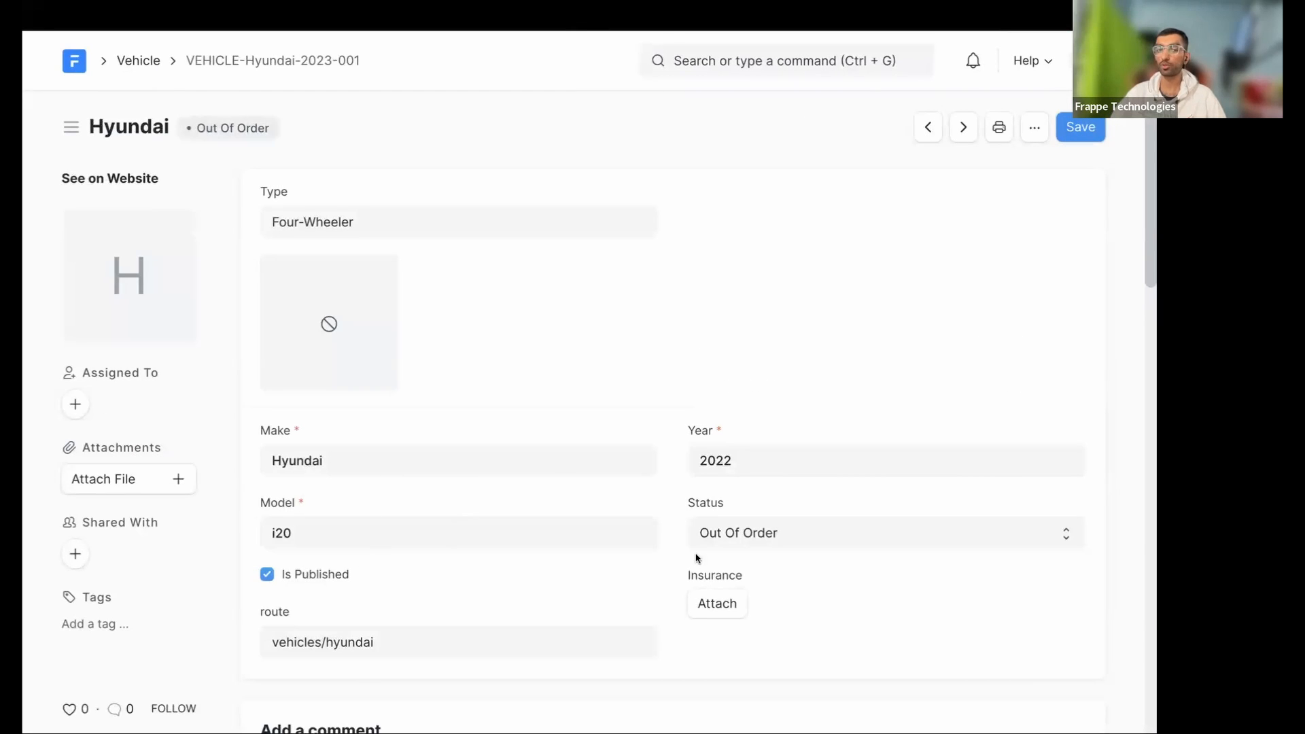